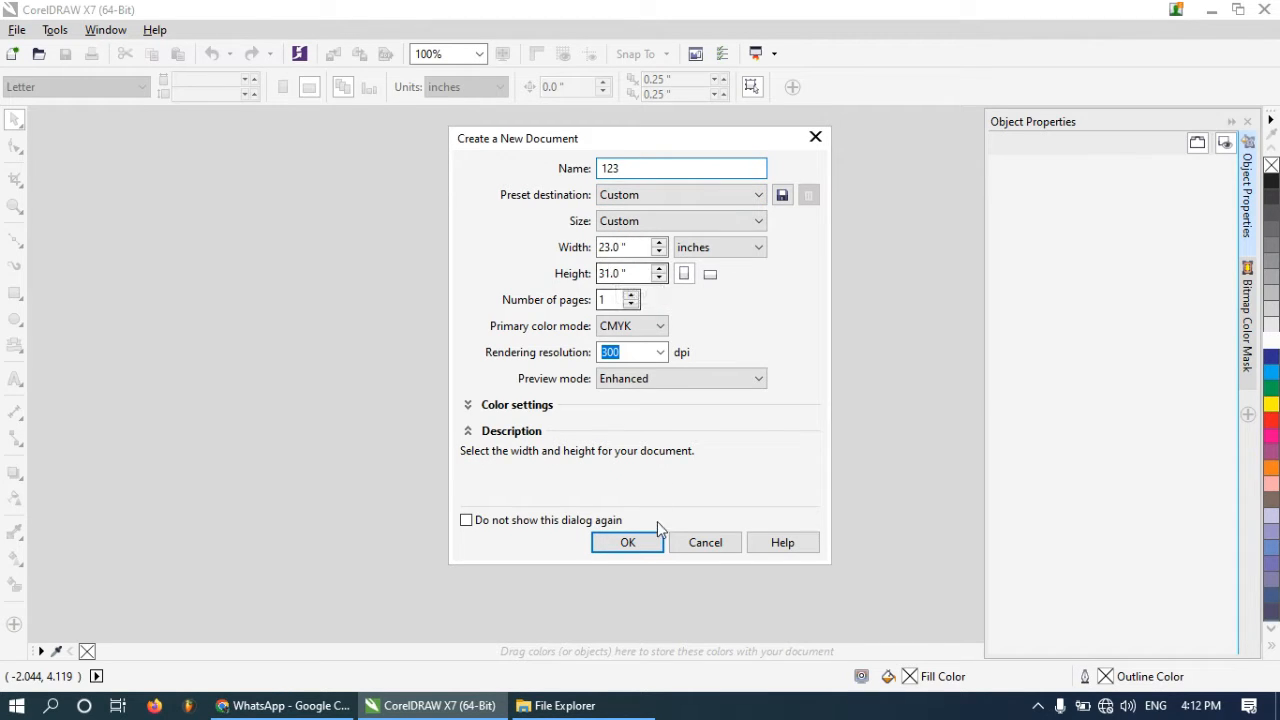
Create the new 23 × 31 inch document named 123
click(627, 542)
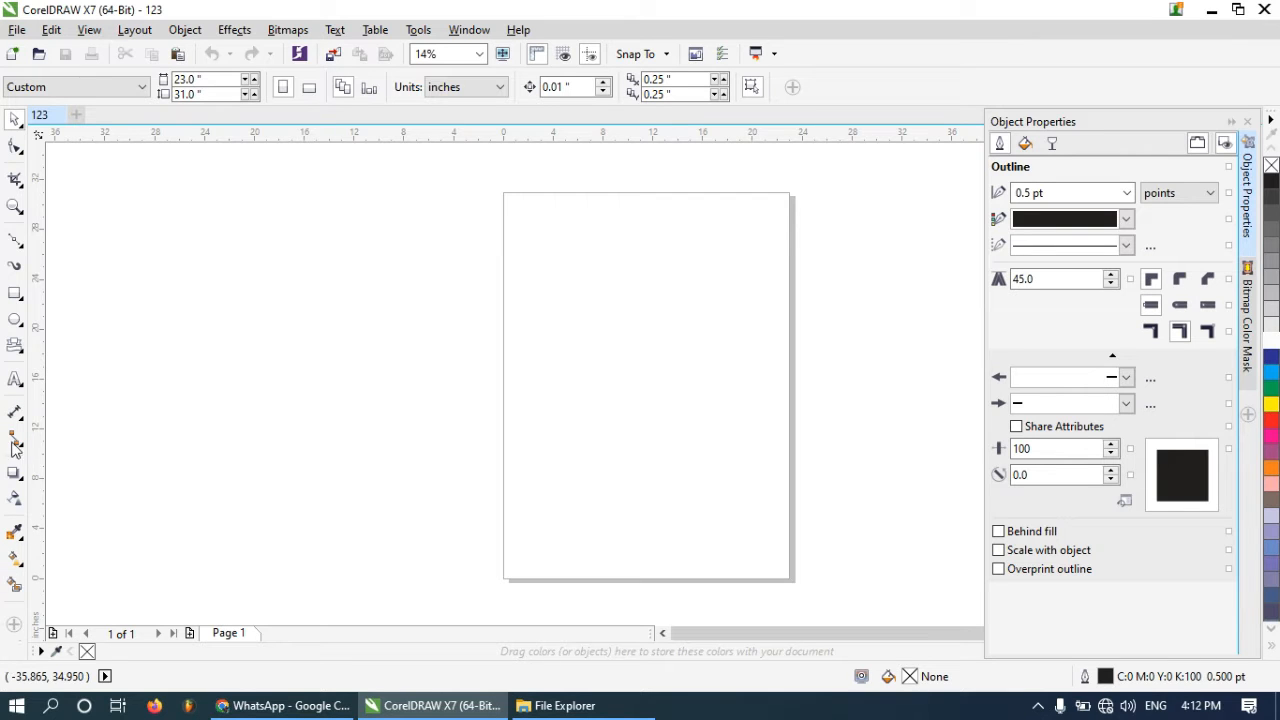
click(18, 150)
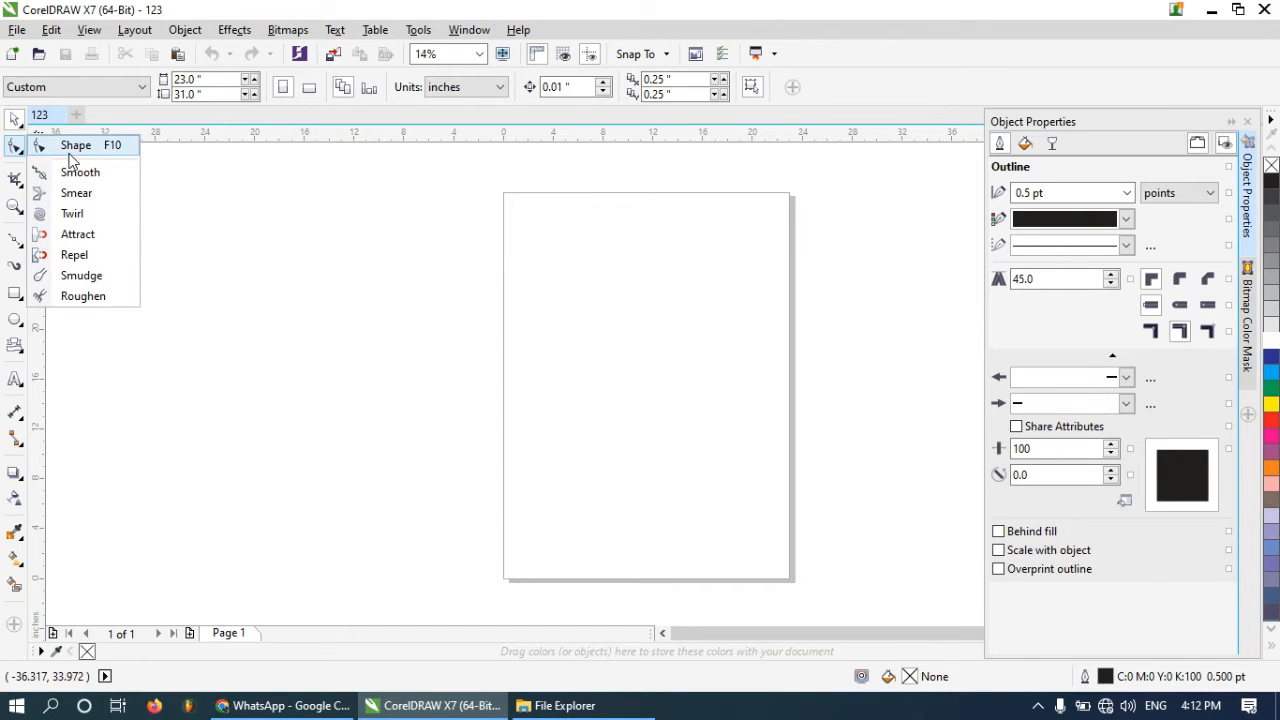
click(16, 148)
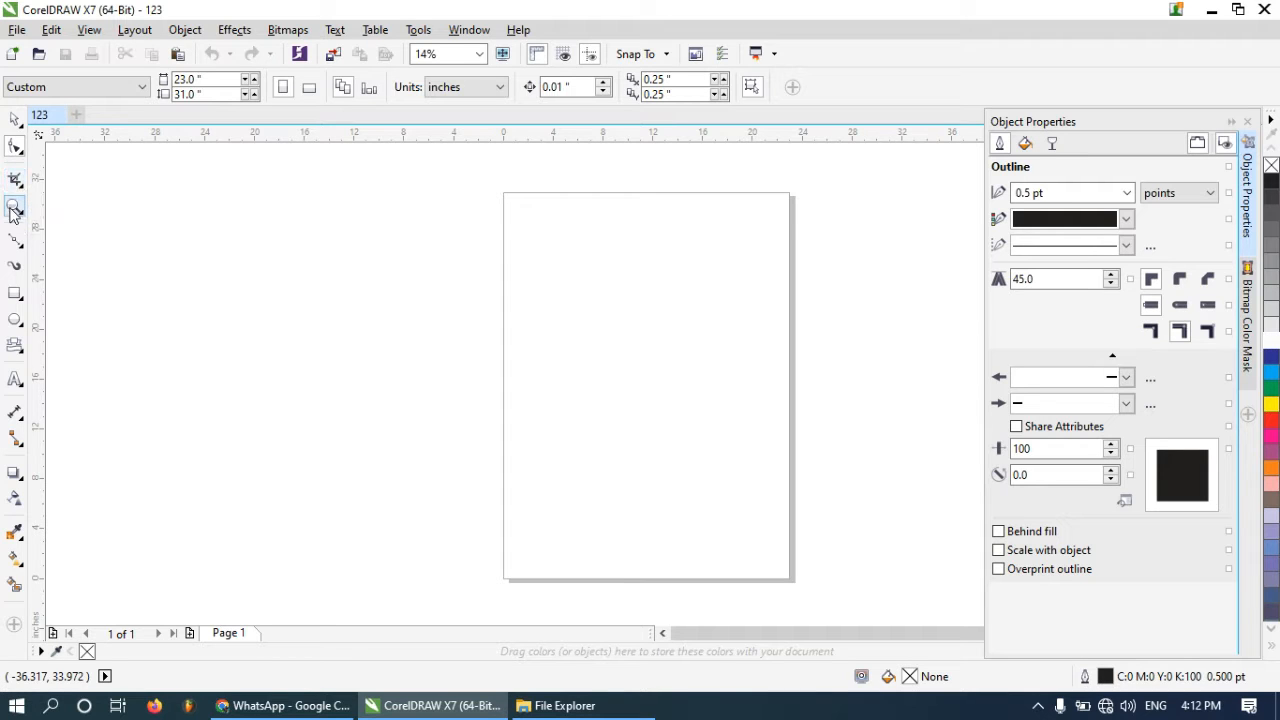
click(14, 208)
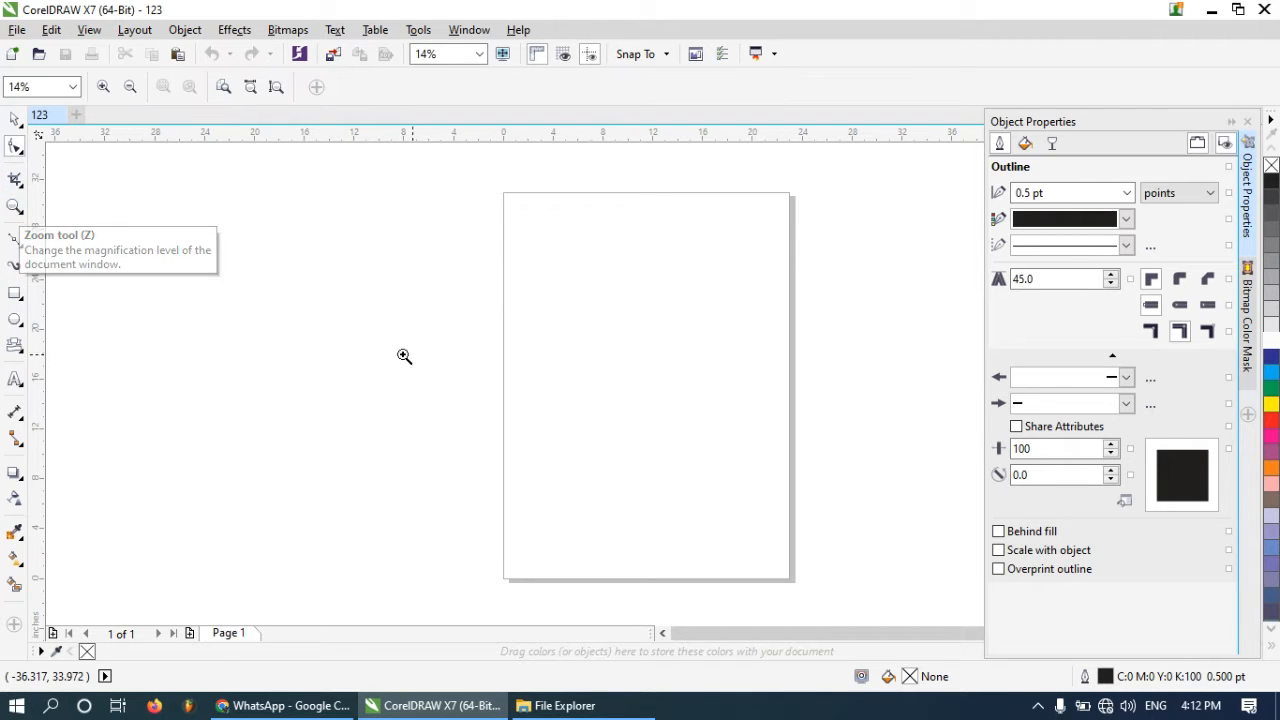
click(455, 292)
scroll(510, 250, down, 4)
scroll(520, 260, up, 2)
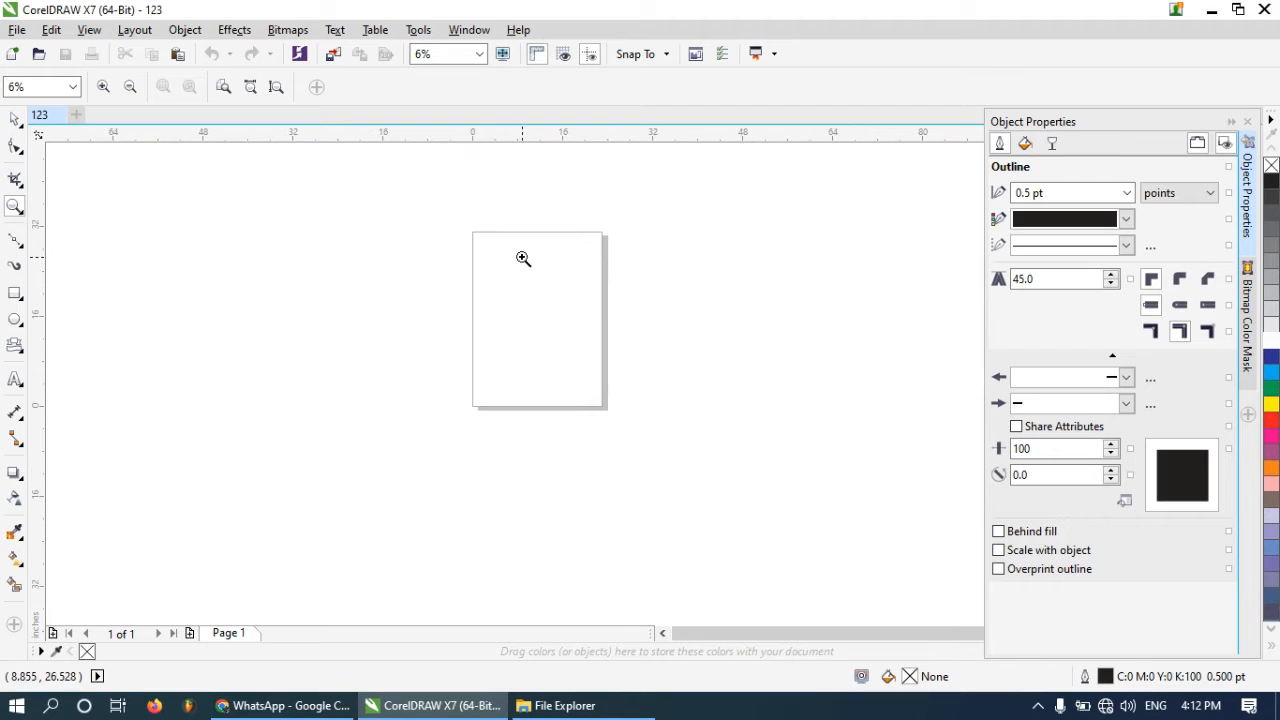
click(14, 242)
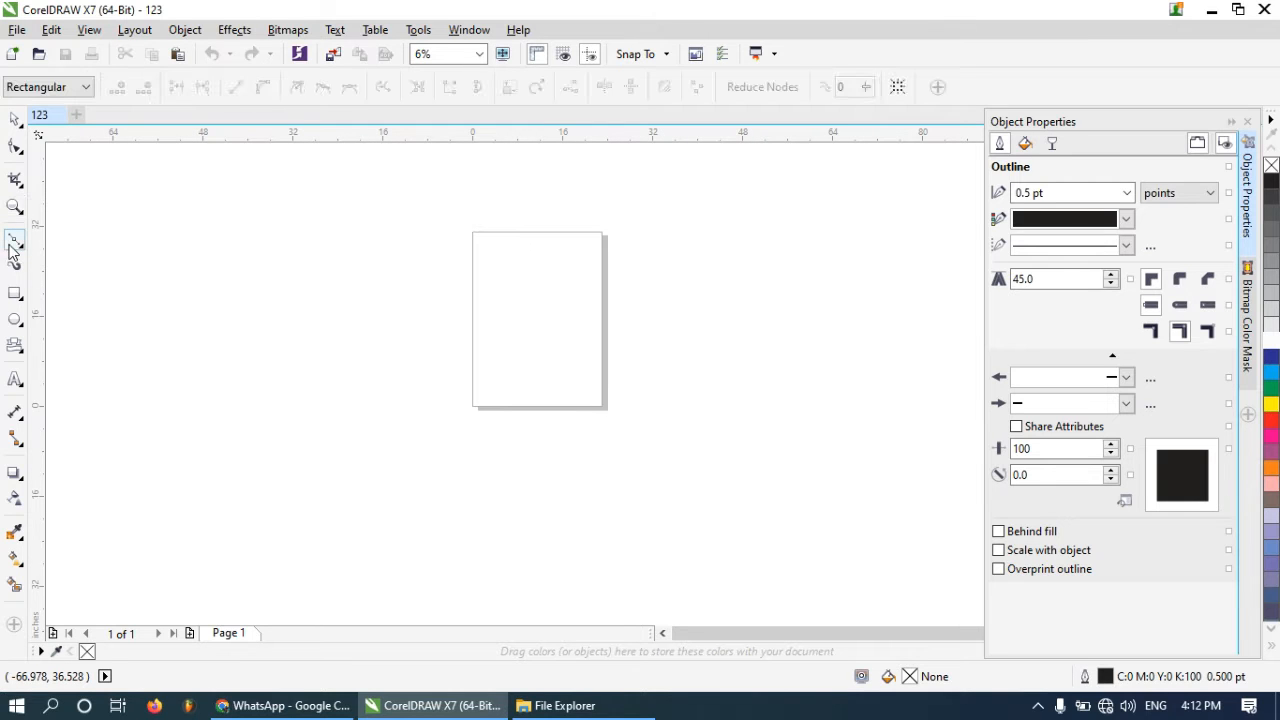
click(12, 250)
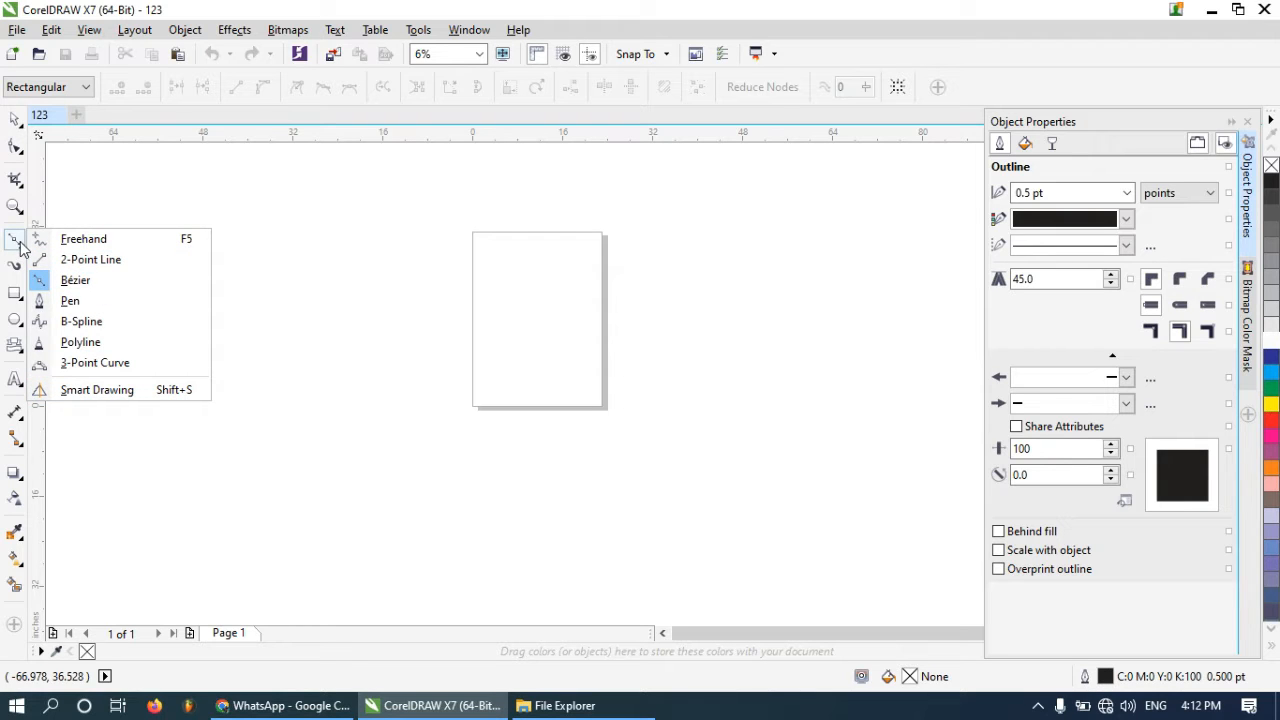
click(20, 248)
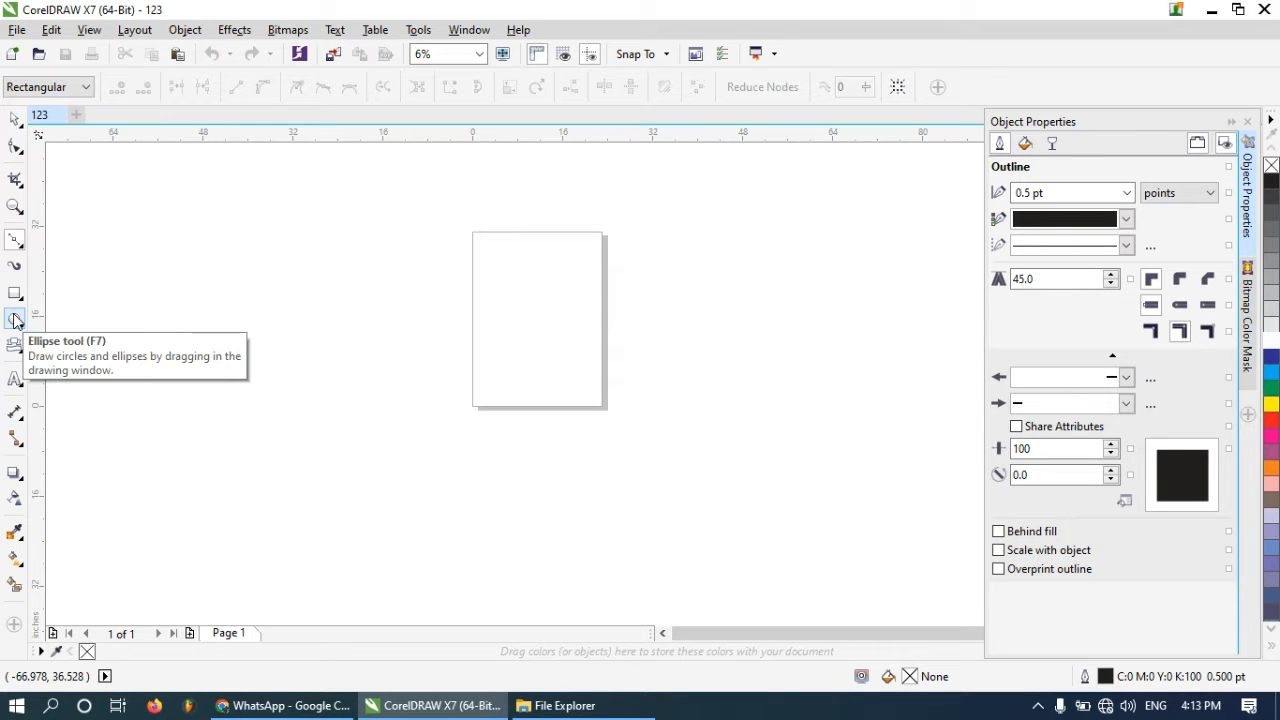
Draw an ellipse about 27.7 × 16.7 inches to the left of the page
click(15, 320)
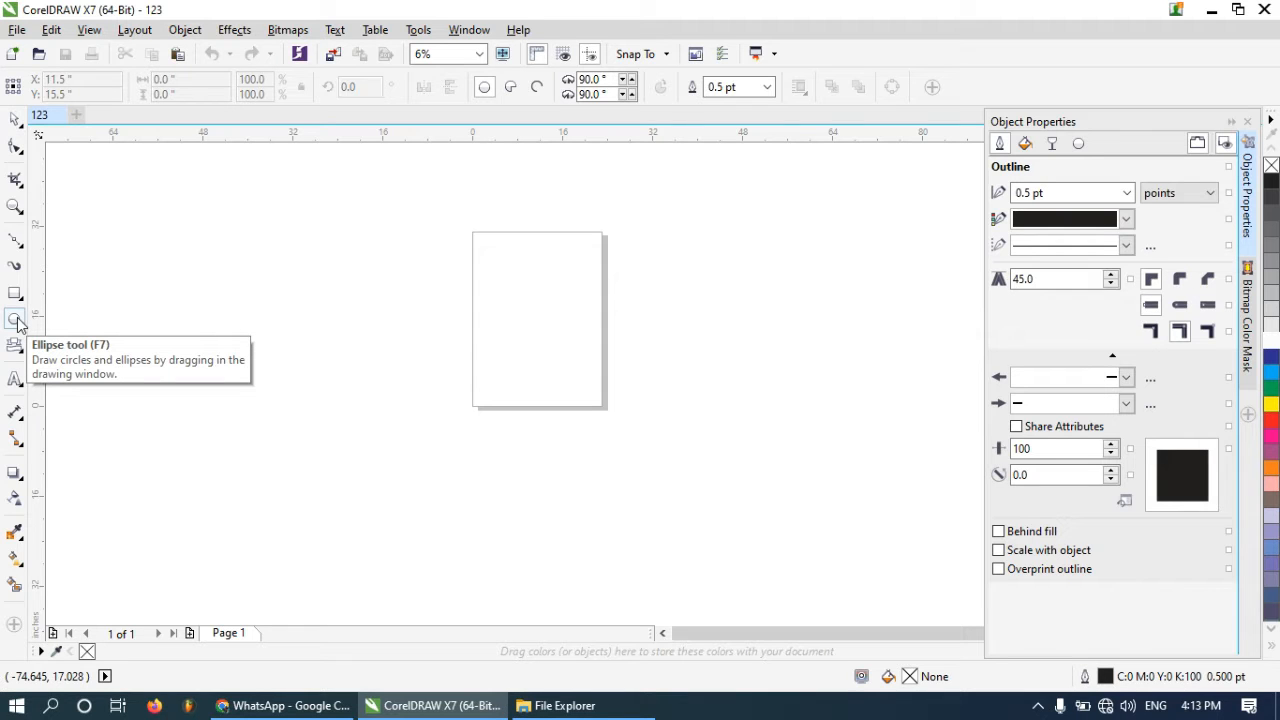
drag(167, 260, 324, 356)
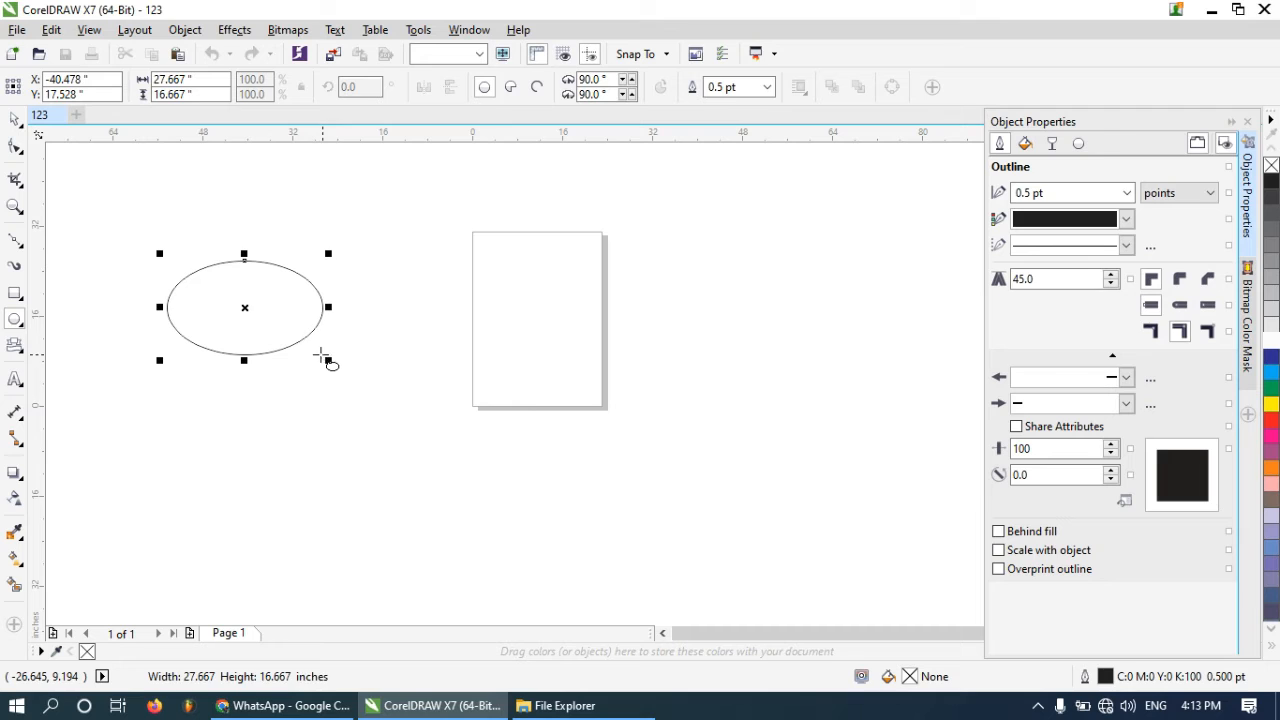
Draw a banner shape about 41.3 × 3.8 inches below the ellipse
click(17, 326)
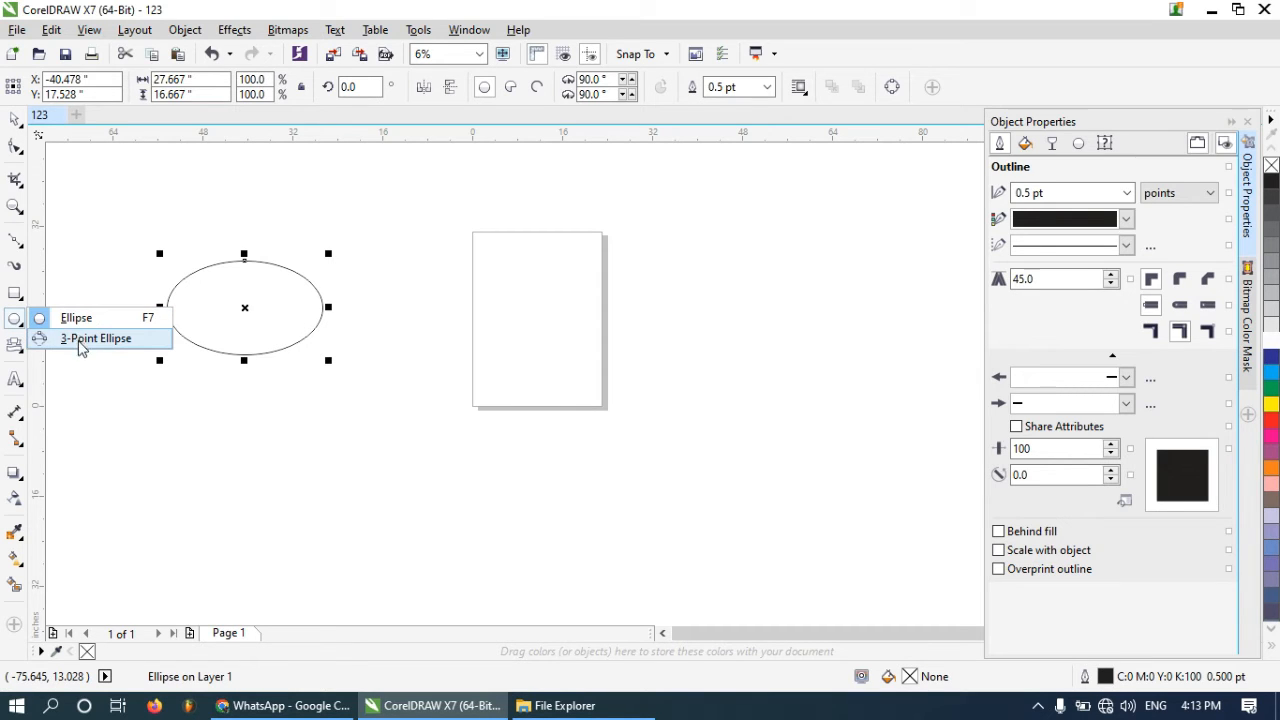
click(14, 346)
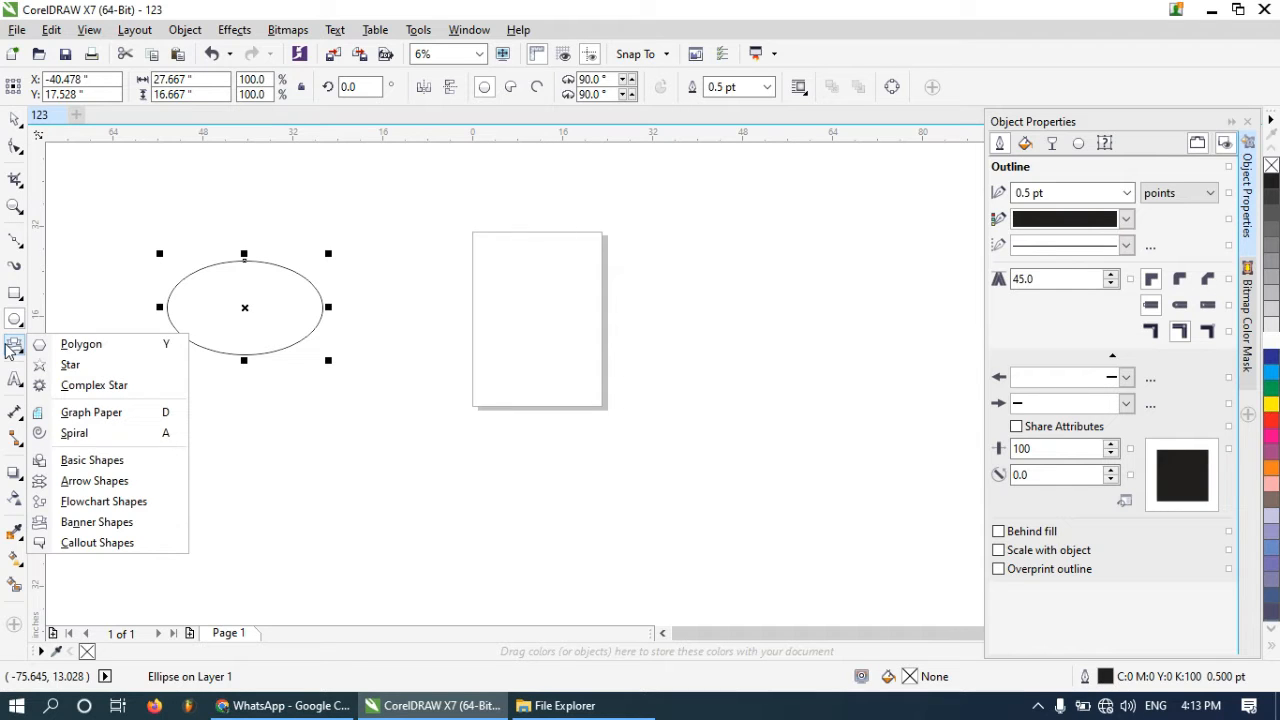
click(100, 522)
drag(177, 411, 423, 444)
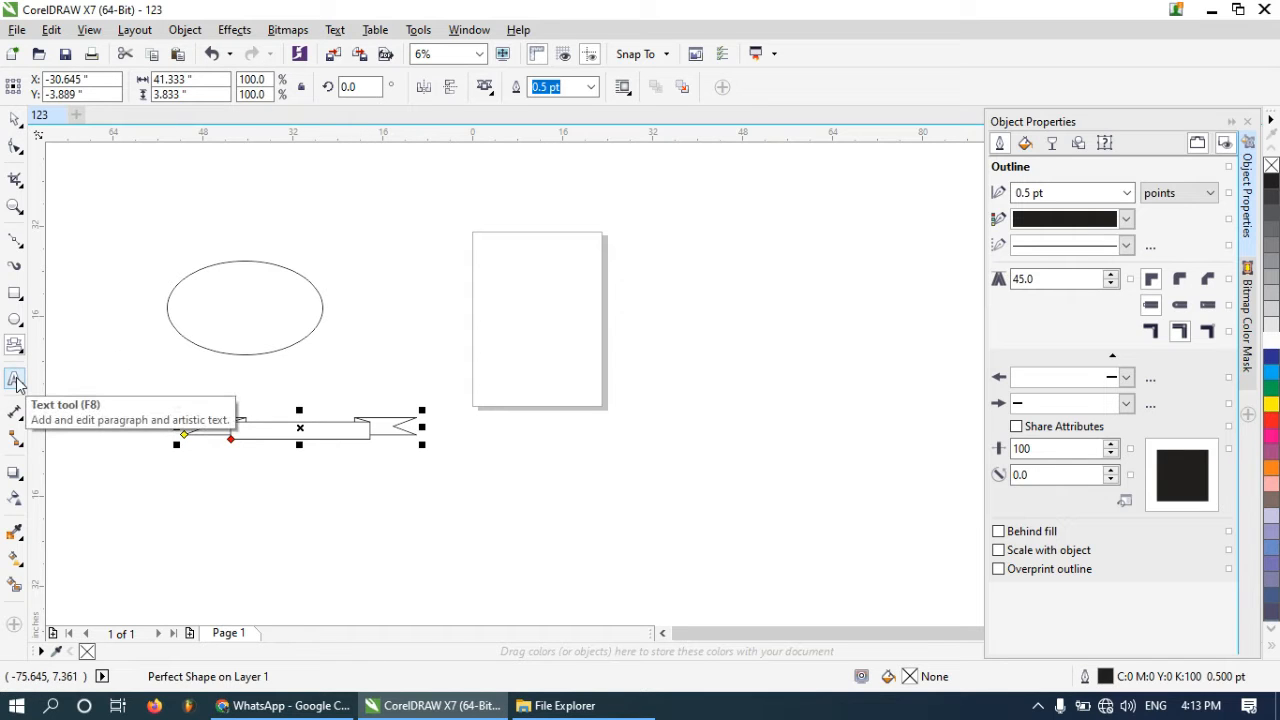
Create a paragraph text frame about 31.8 × 5.7 inches across the page's upper left and type DYY TYDCG in it
click(15, 380)
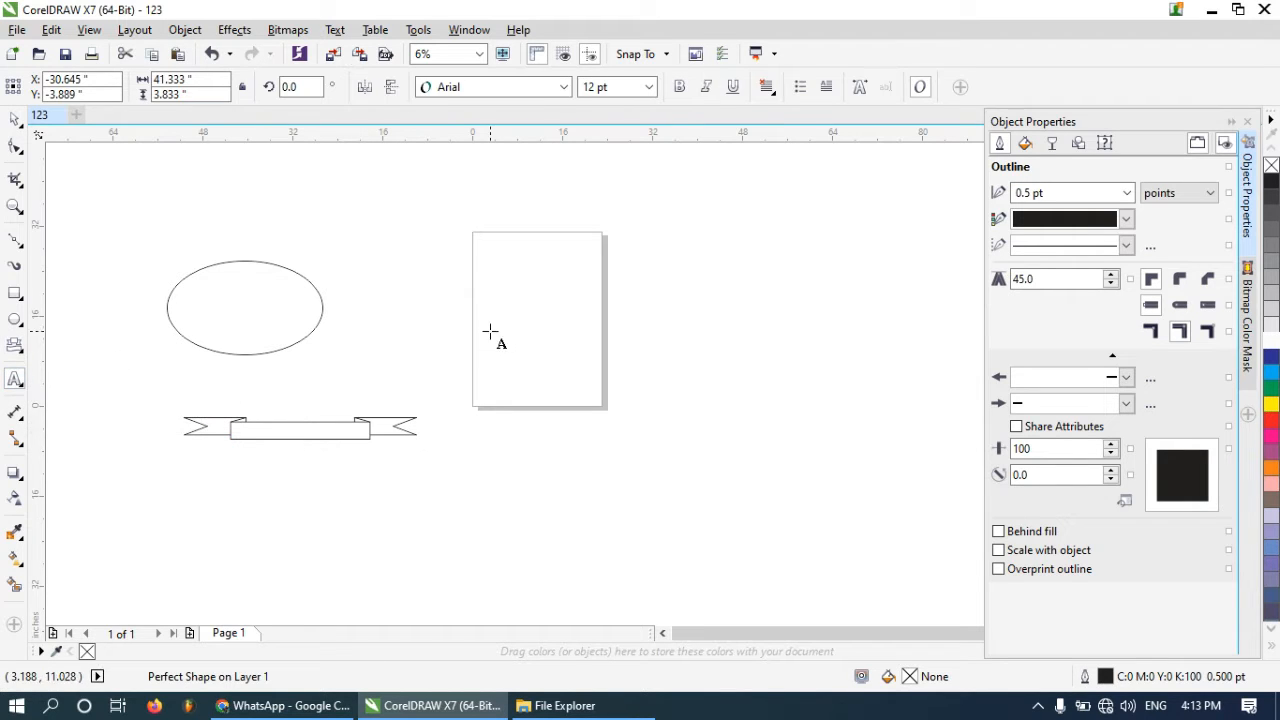
drag(368, 283, 543, 314)
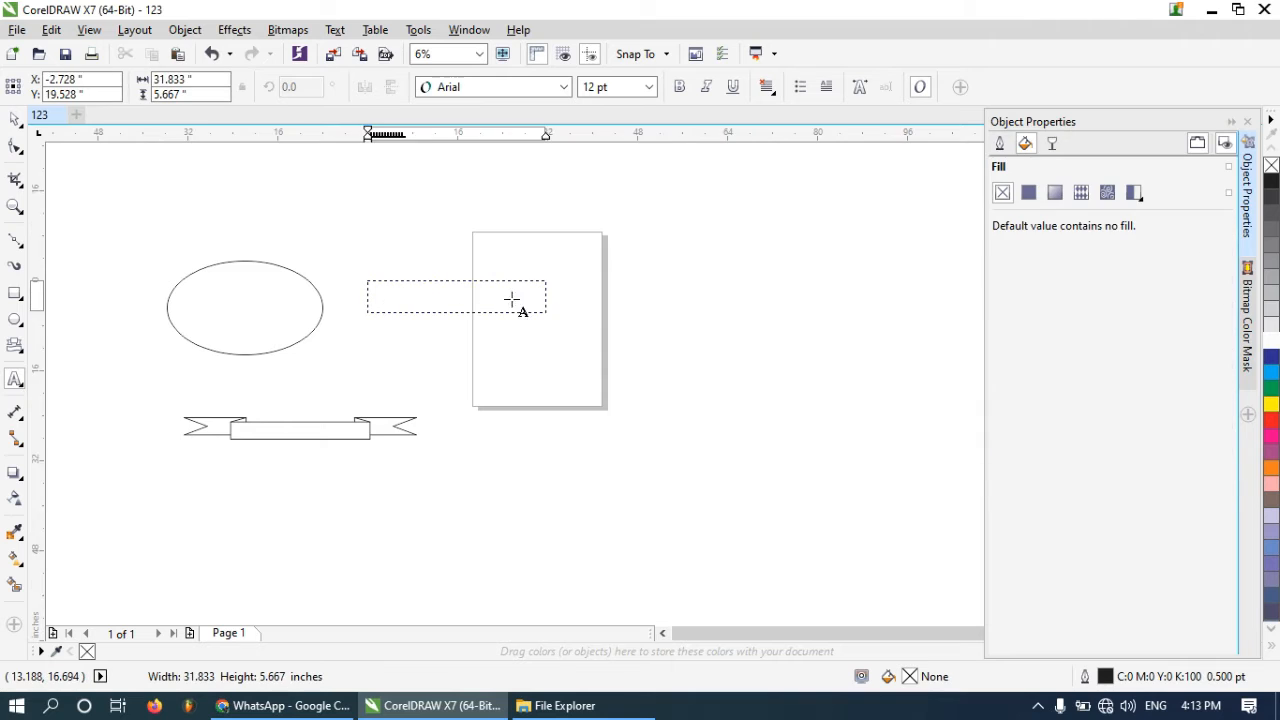
scroll(406, 289, up, 2)
text(a)
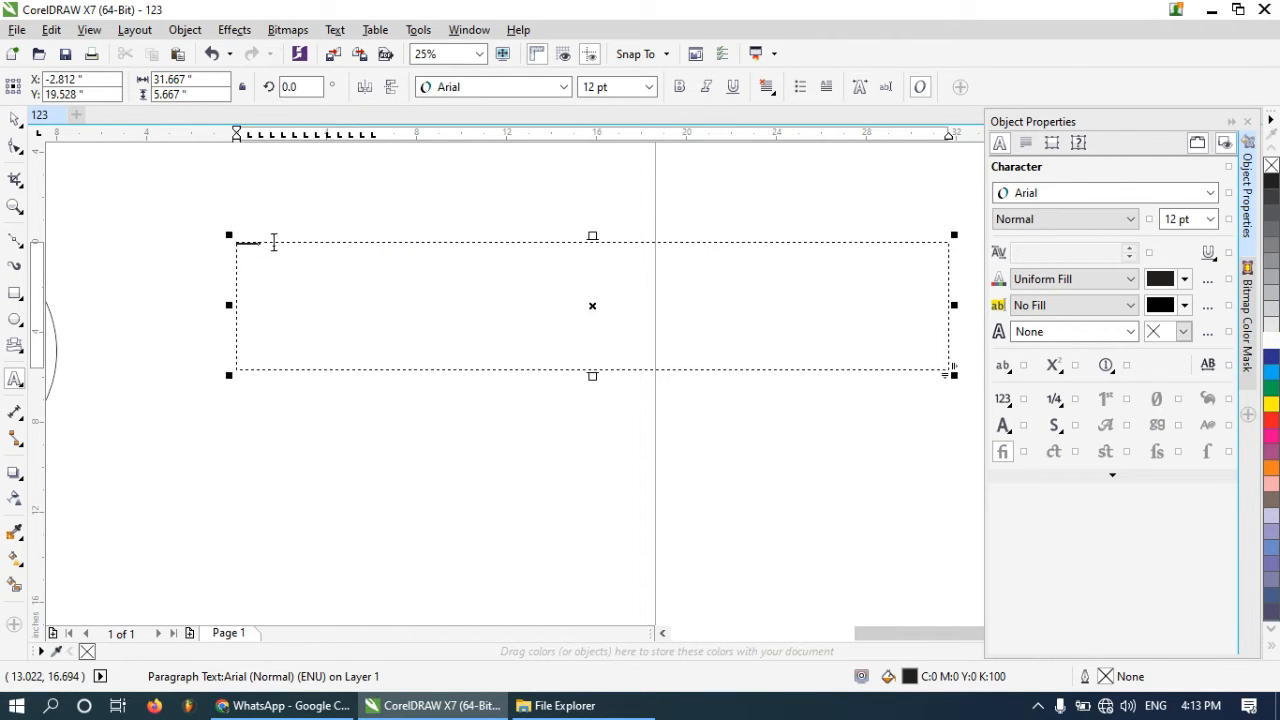
scroll(271, 240, up, 2)
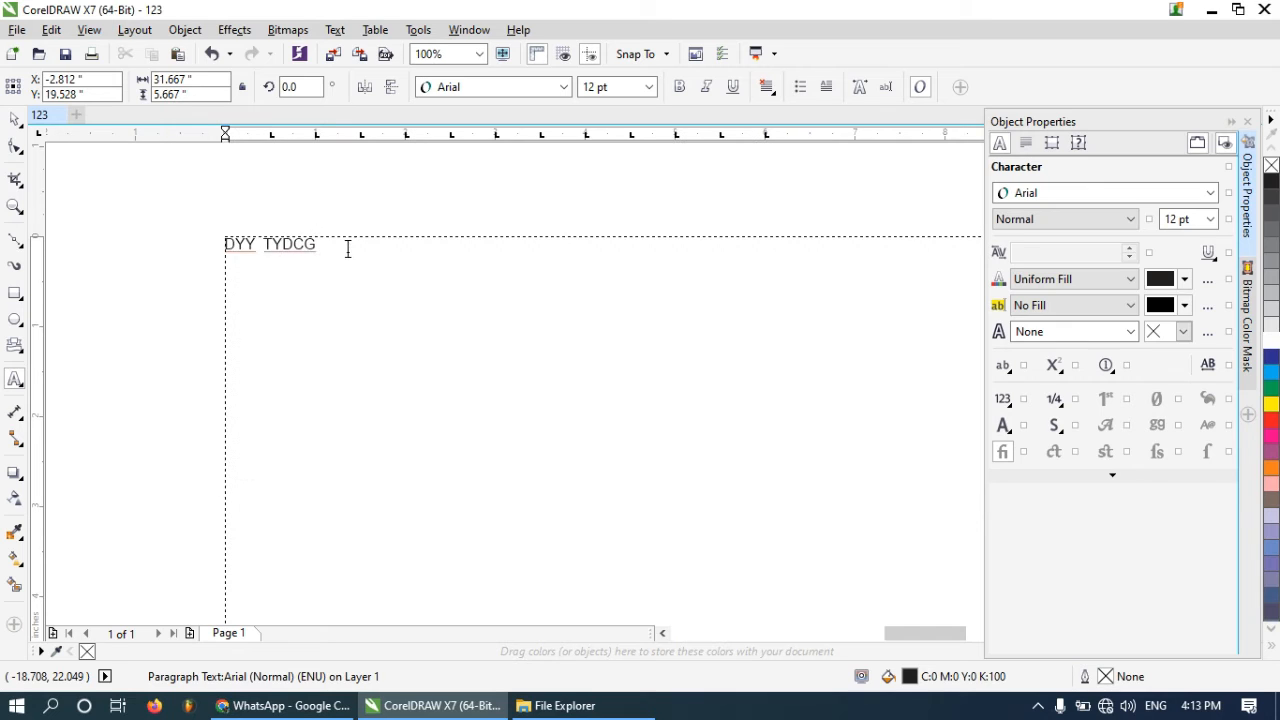
drag(348, 249, 229, 241)
click(243, 245)
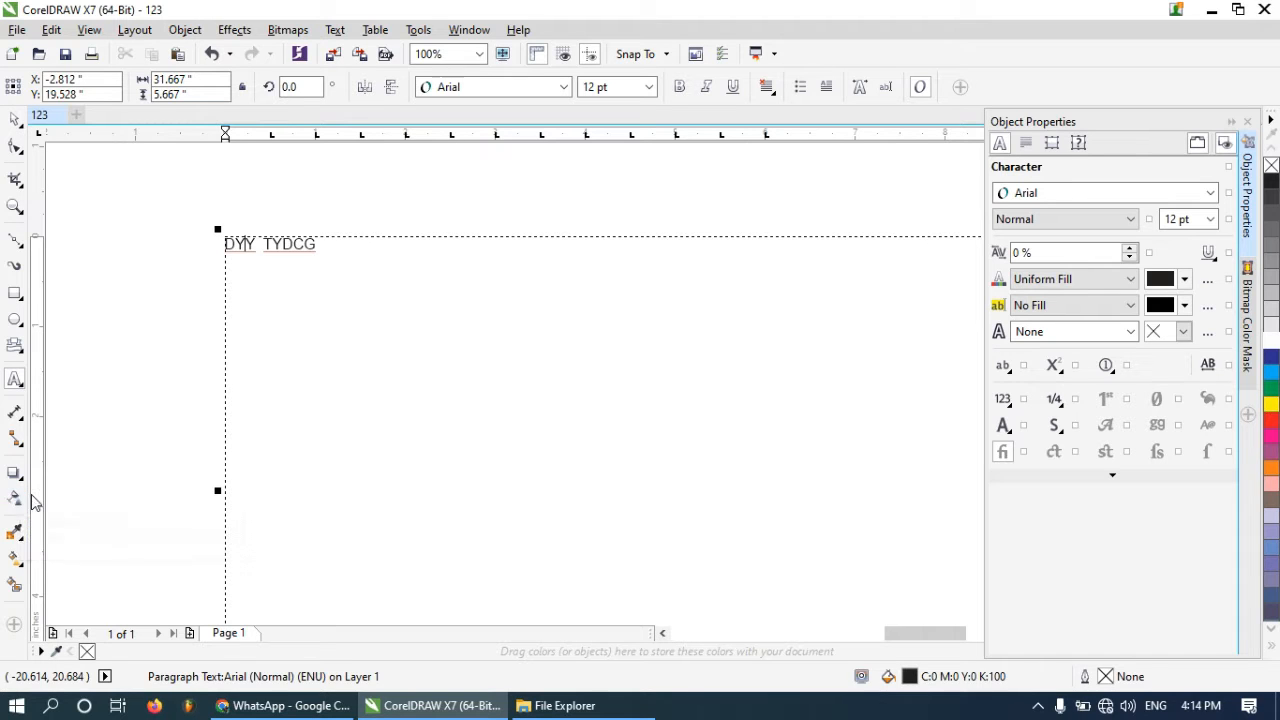
click(16, 537)
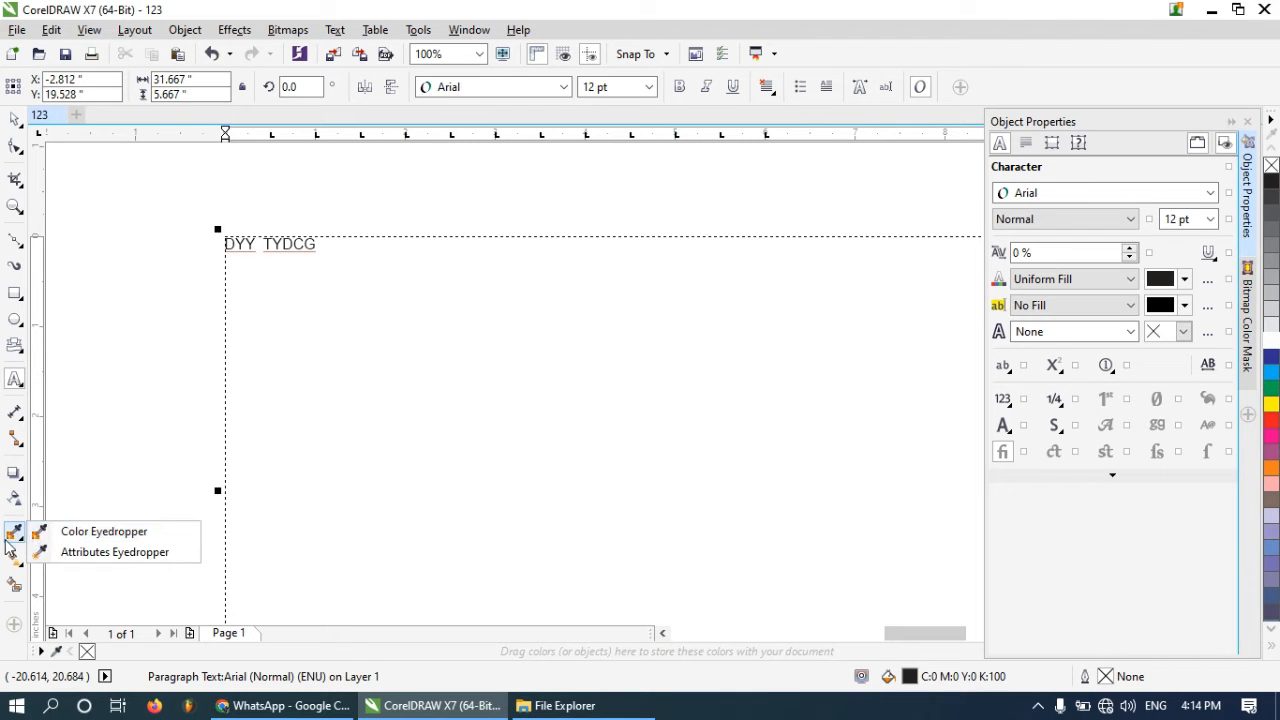
click(17, 540)
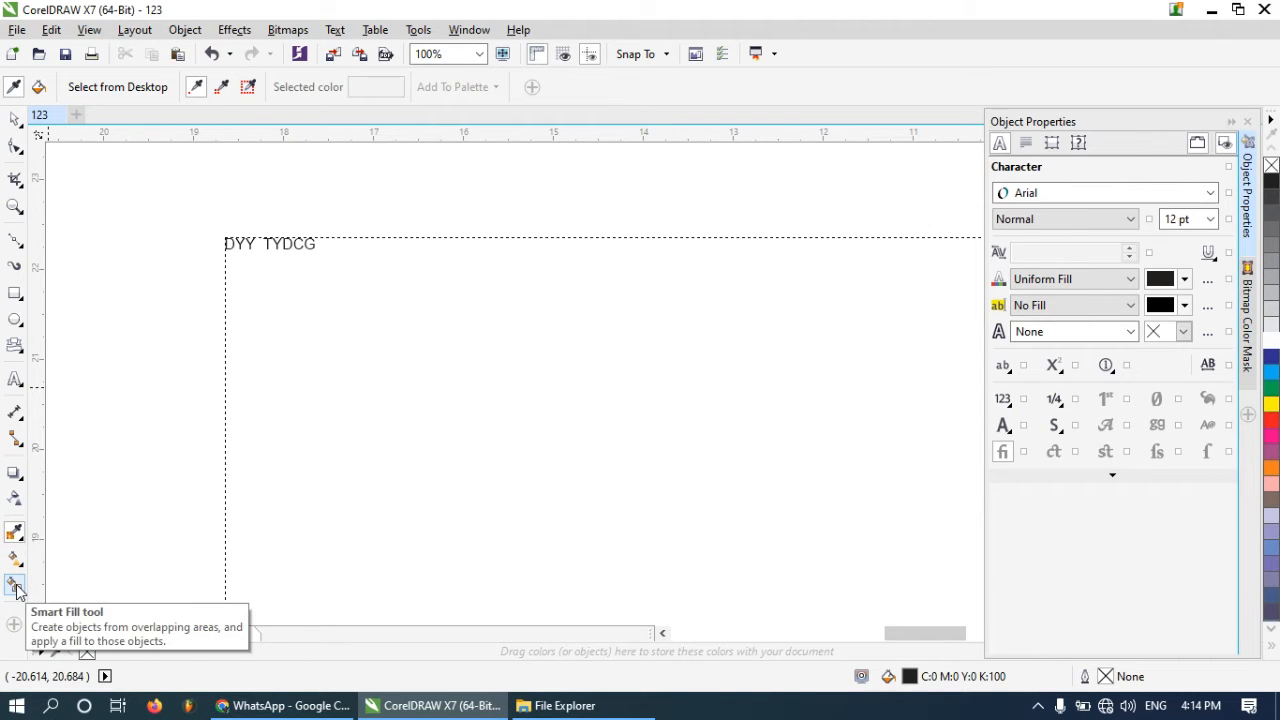
scroll(209, 515, down, 4)
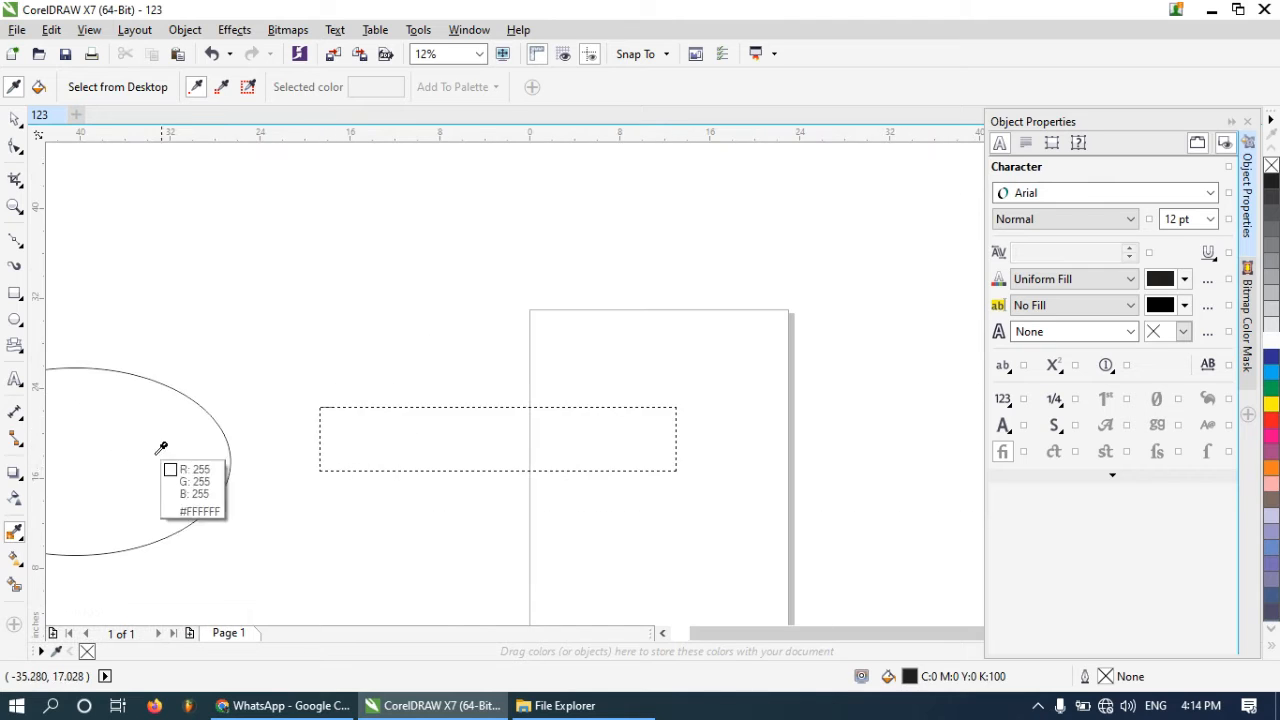
scroll(85, 476, up, 1)
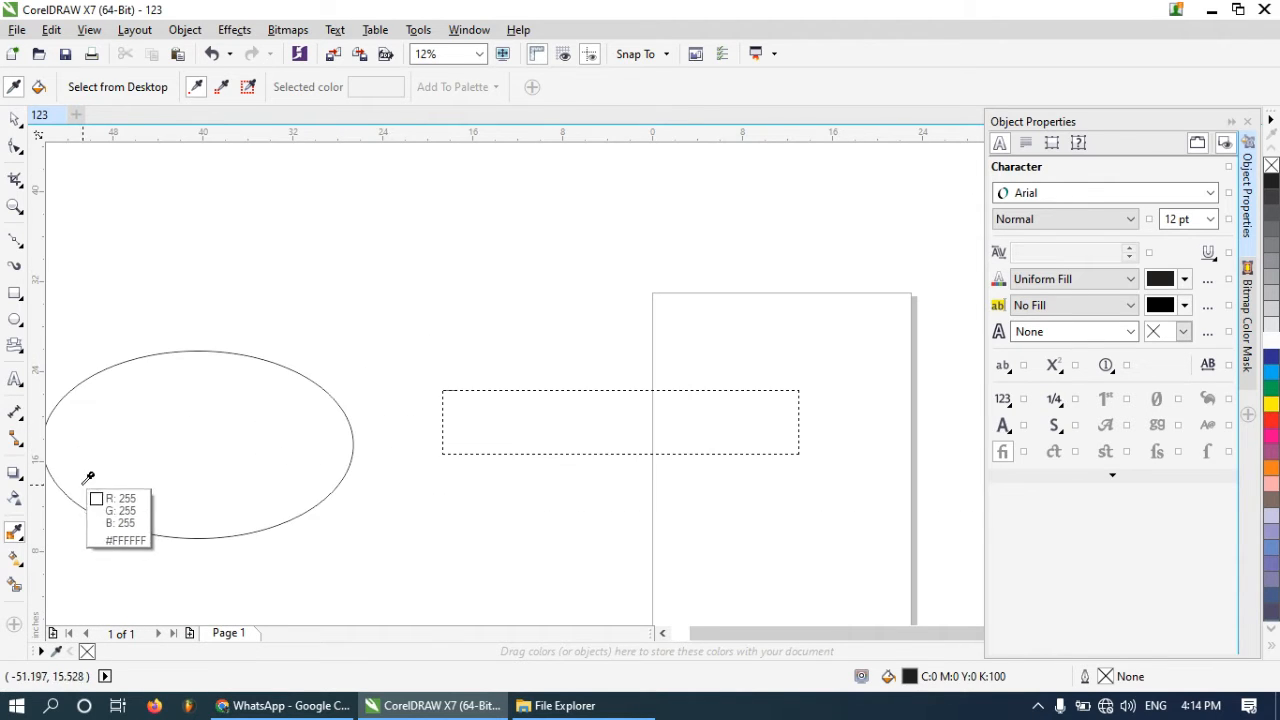
scroll(193, 429, down, 1)
scroll(186, 563, up, 1)
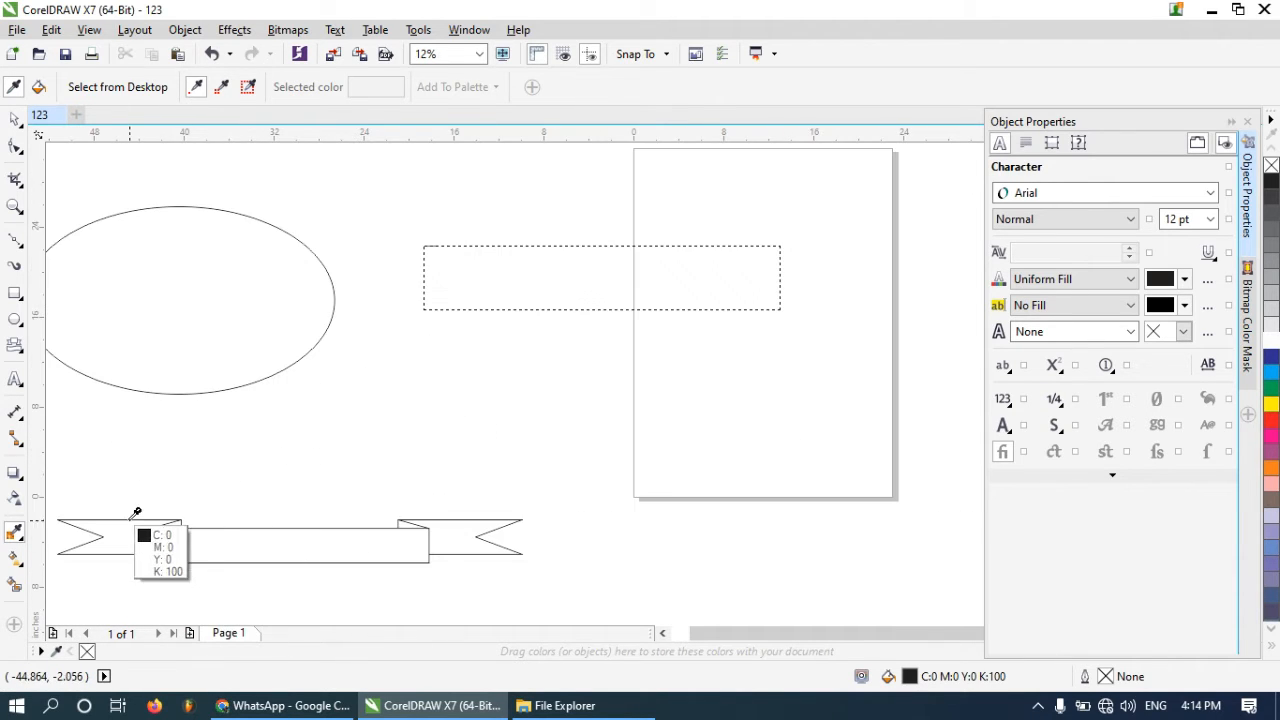
Color the text red and smart-fill the banner's center panel with yellow
click(14, 590)
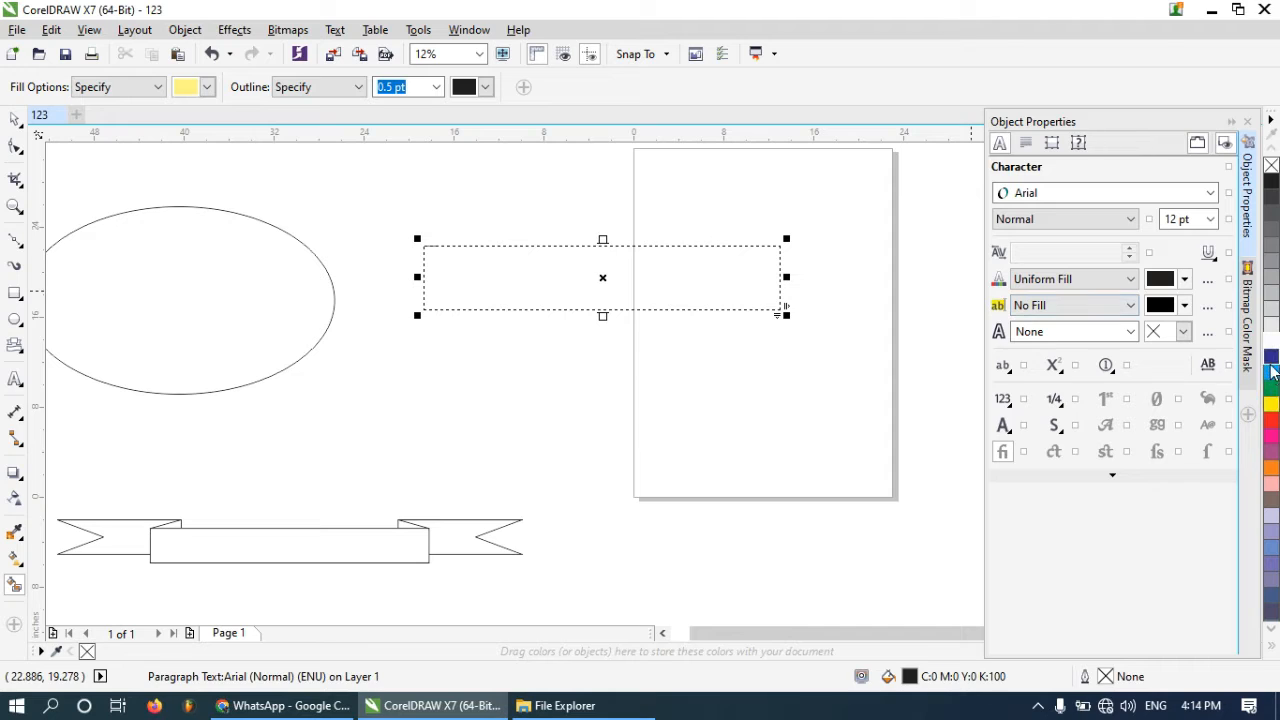
click(1271, 419)
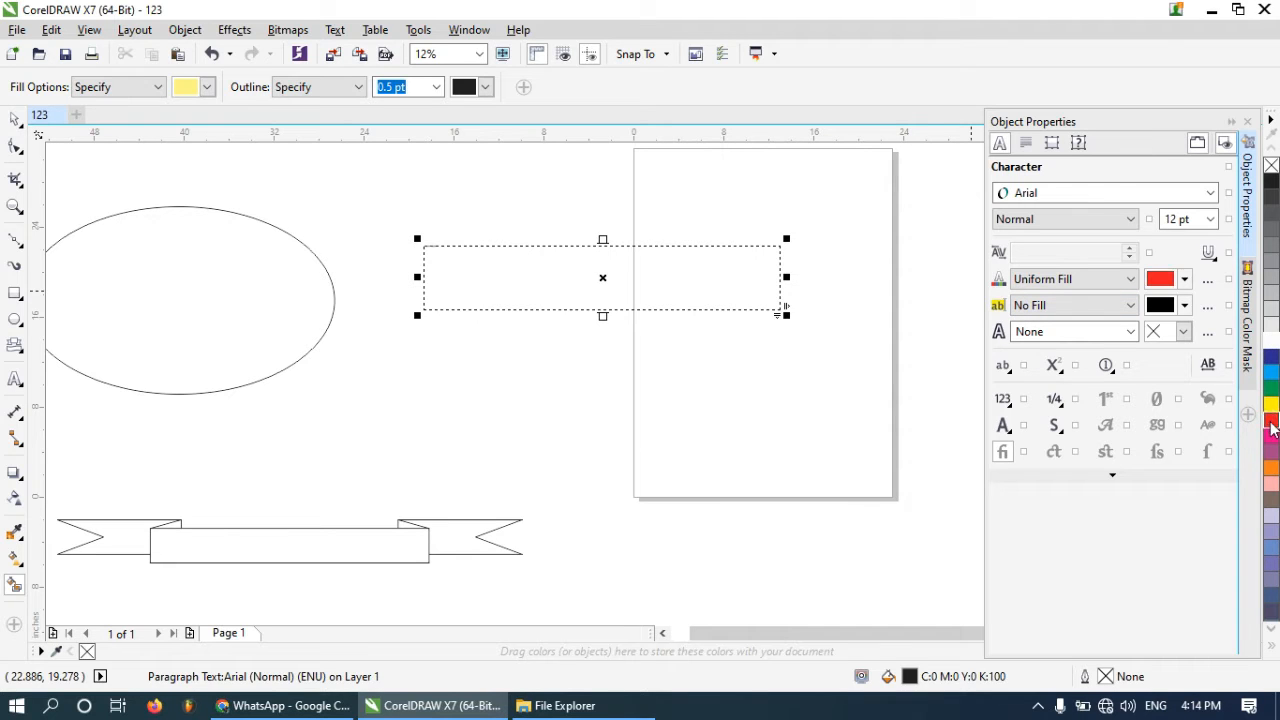
click(226, 538)
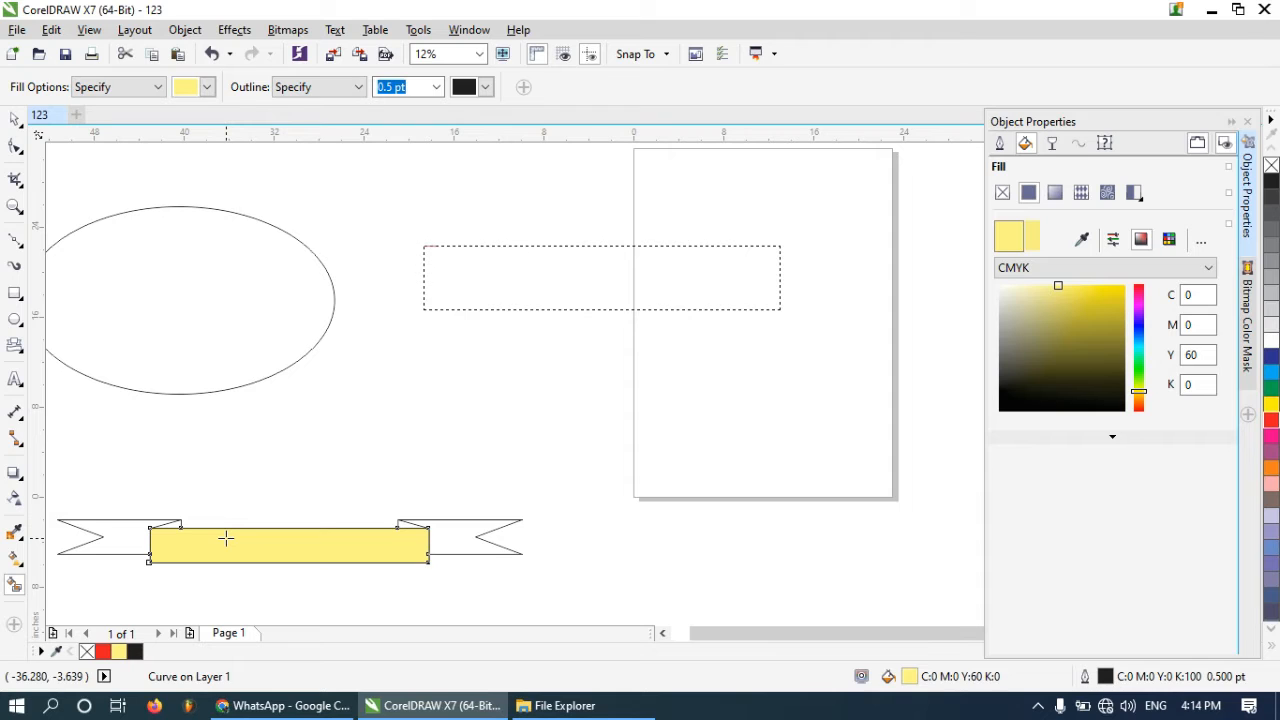
Set the Smart Fill color to red and fill both banner tails and the center panel with it
click(194, 88)
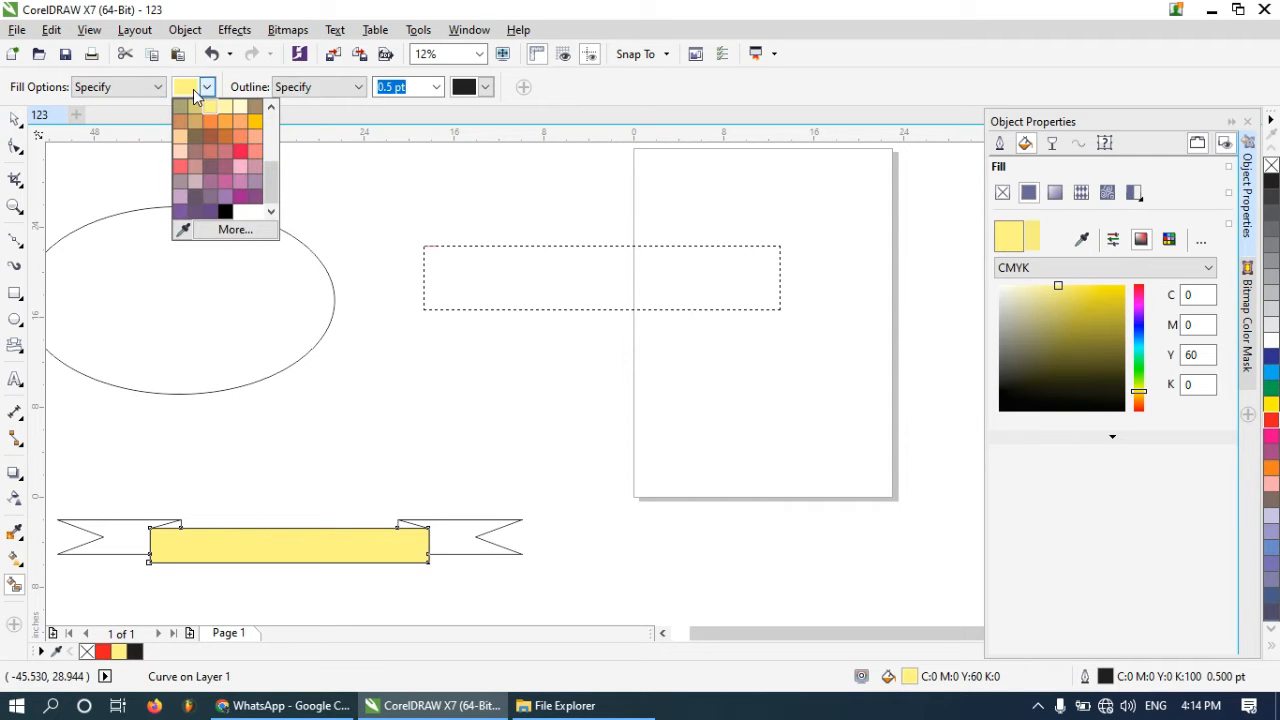
click(238, 151)
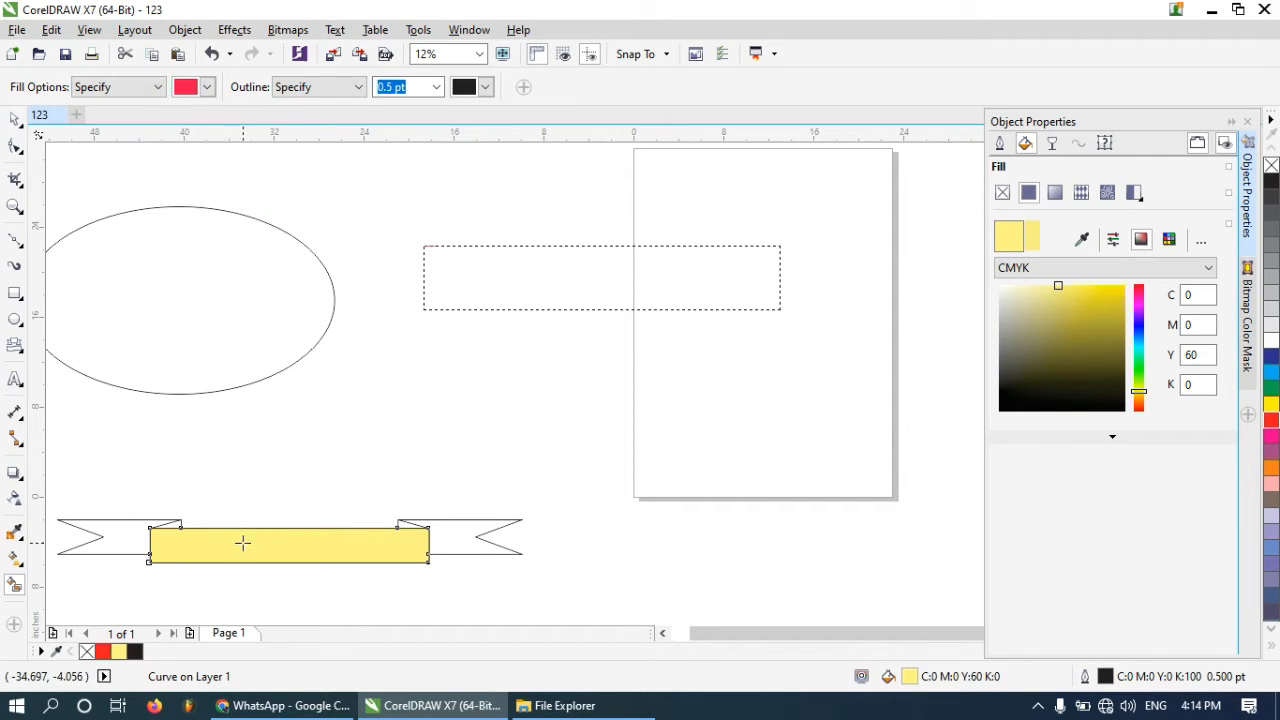
click(206, 87)
click(183, 90)
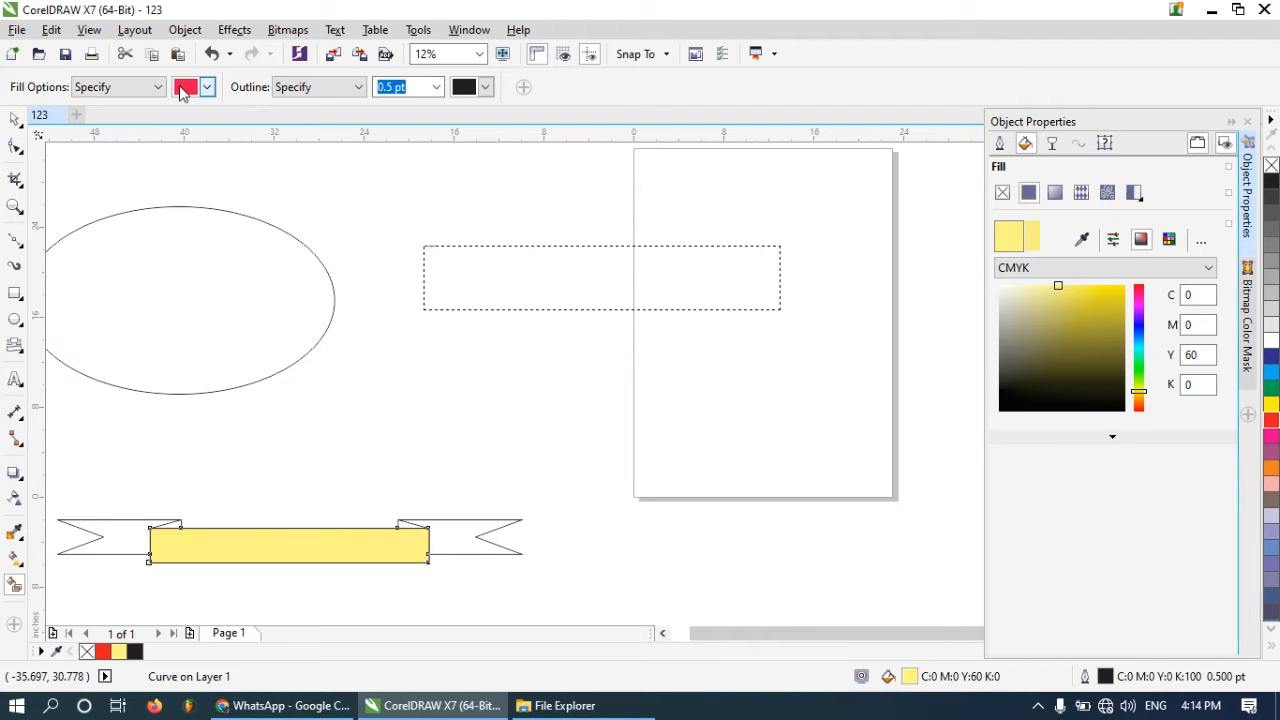
click(462, 546)
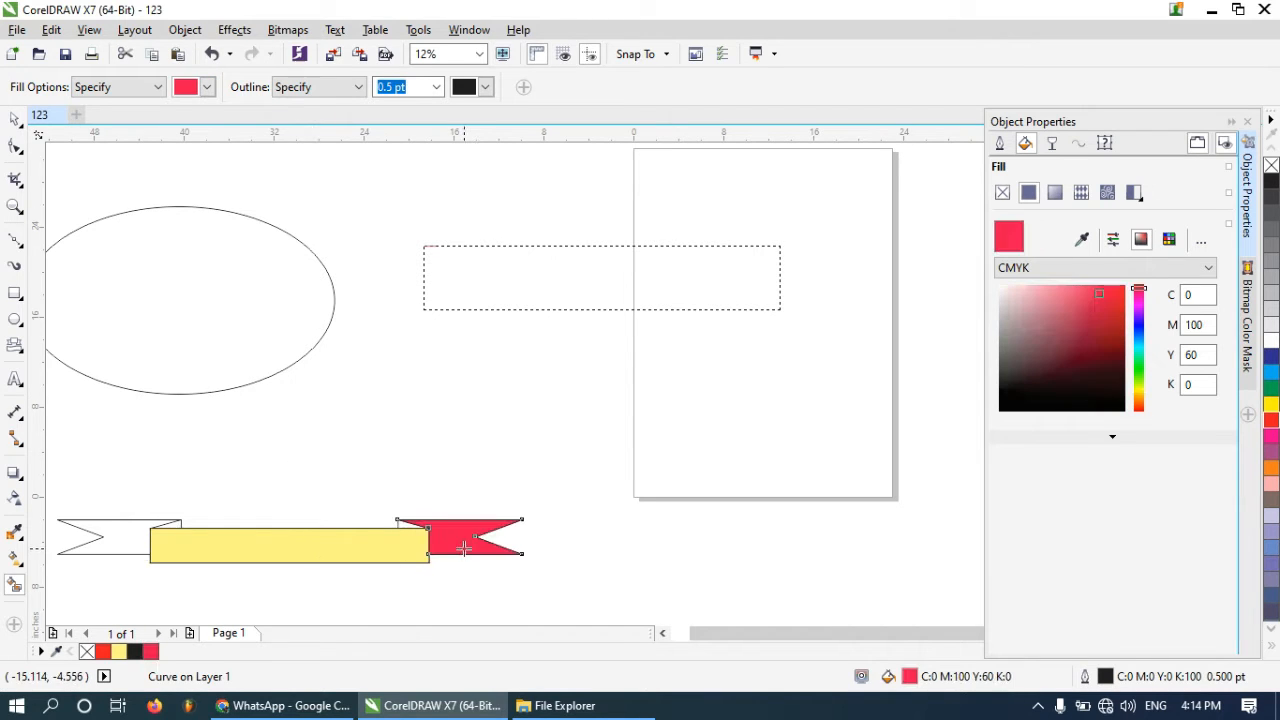
click(114, 540)
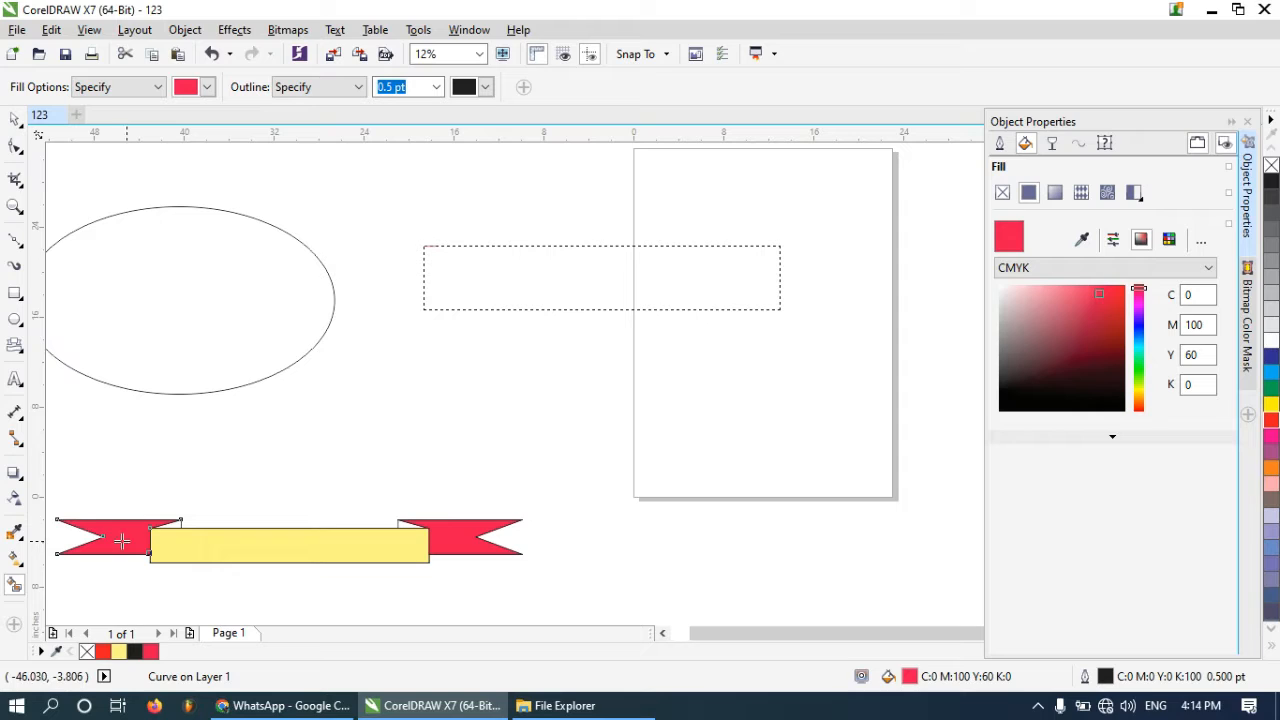
click(275, 542)
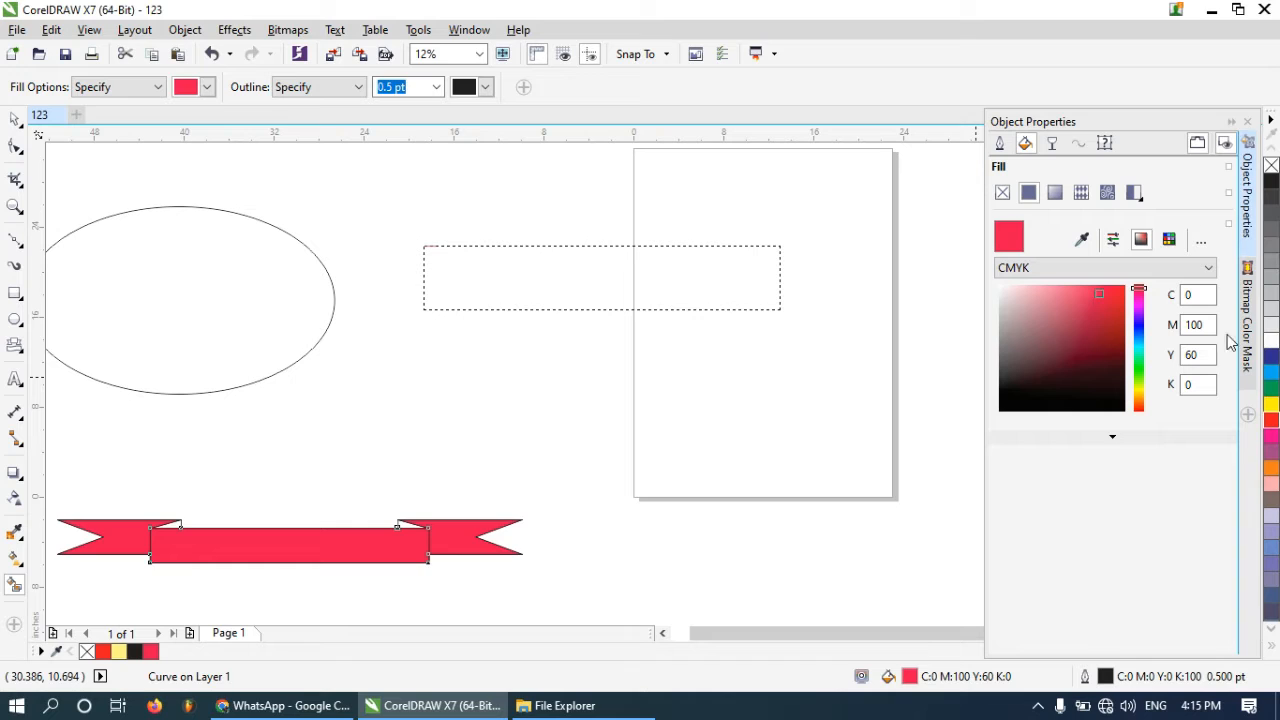
click(51, 30)
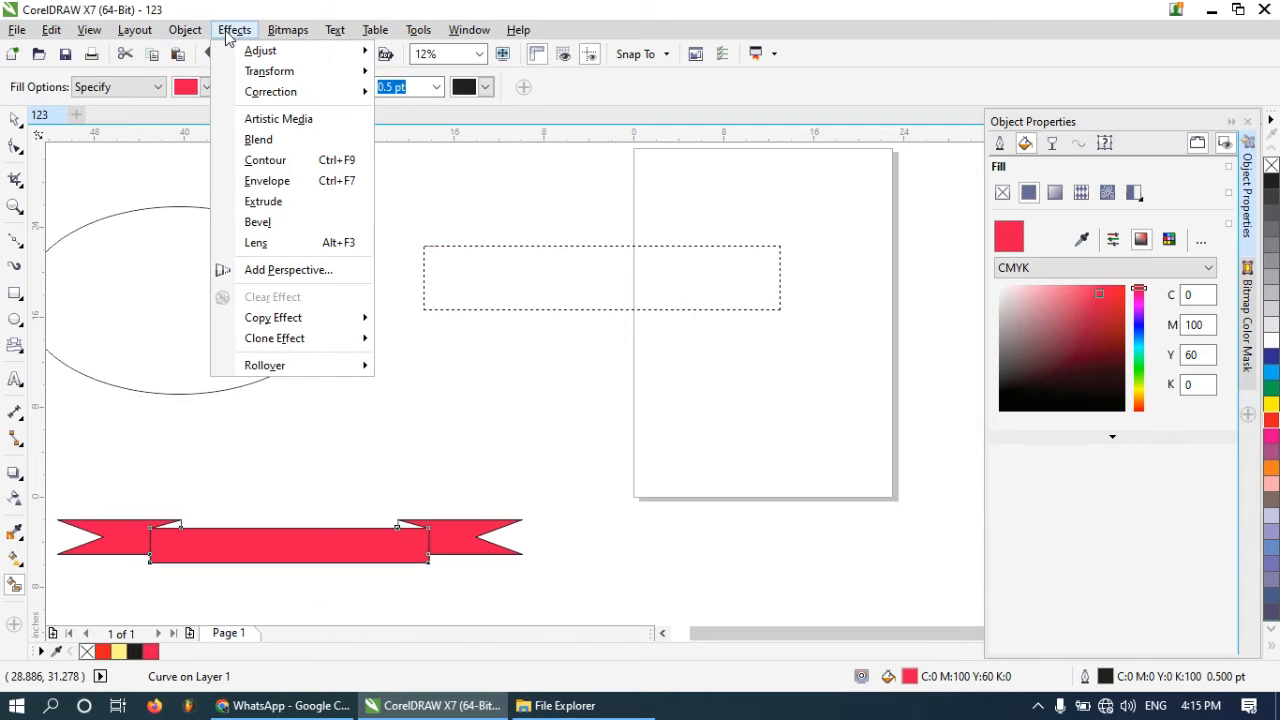
click(455, 30)
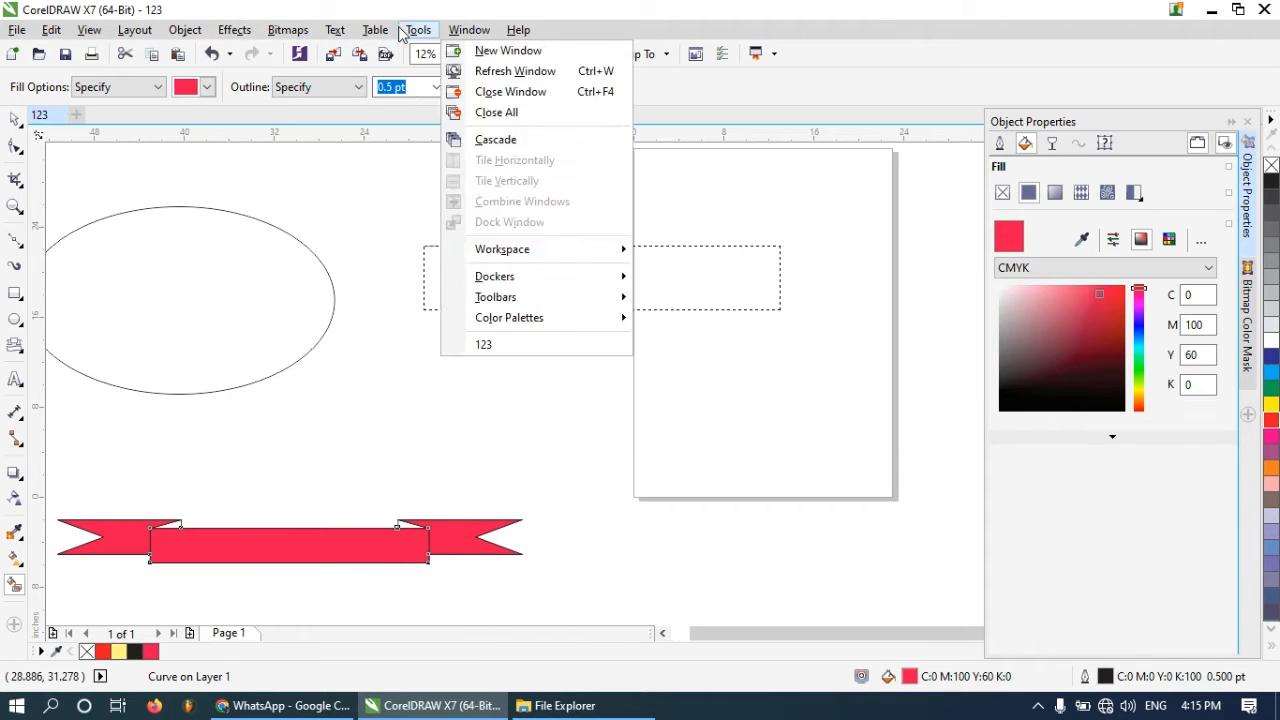
mouse_move(382, 31)
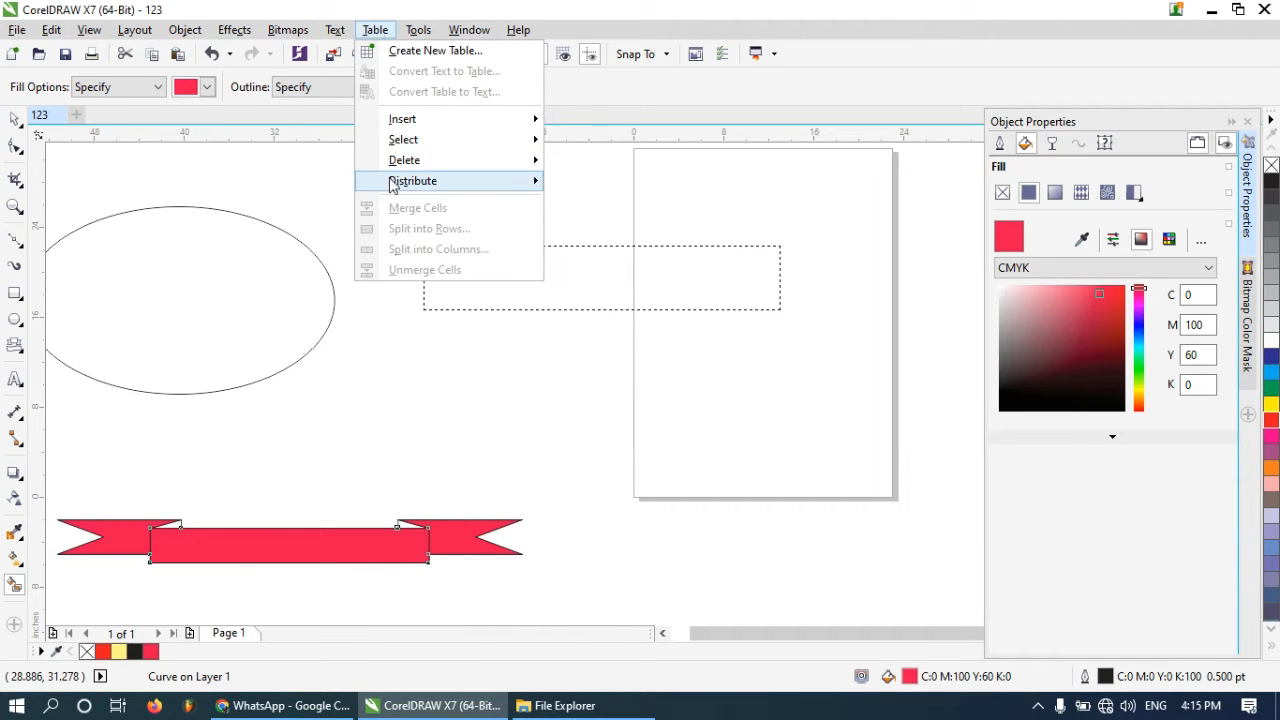
mouse_move(395, 182)
scroll(387, 286, down, 2)
click(415, 350)
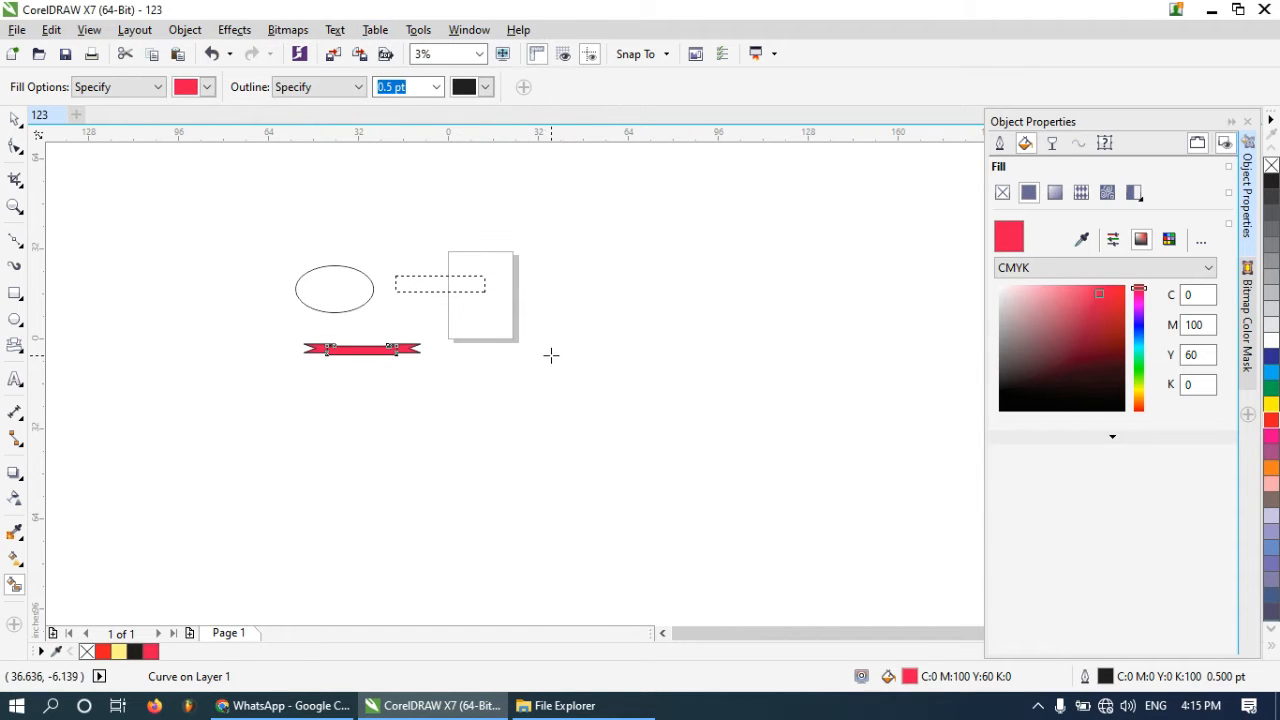
Select every object on the page and delete them all
click(15, 118)
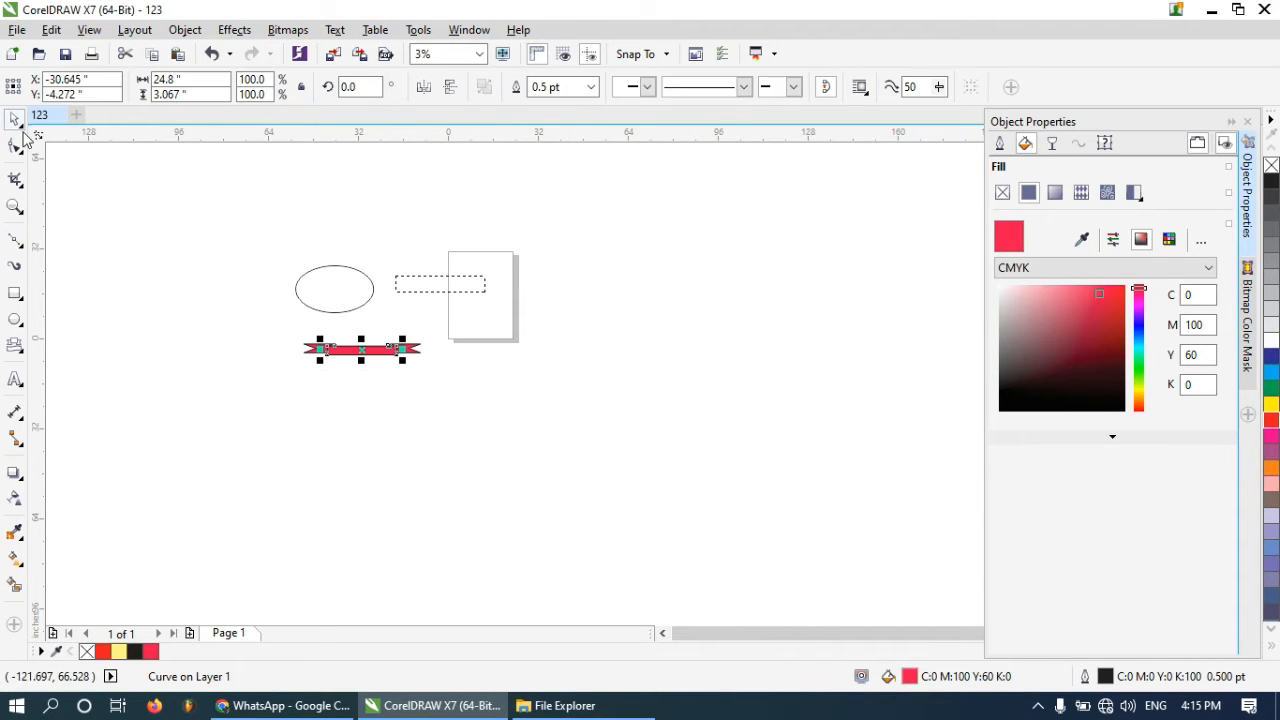
drag(210, 218, 702, 420)
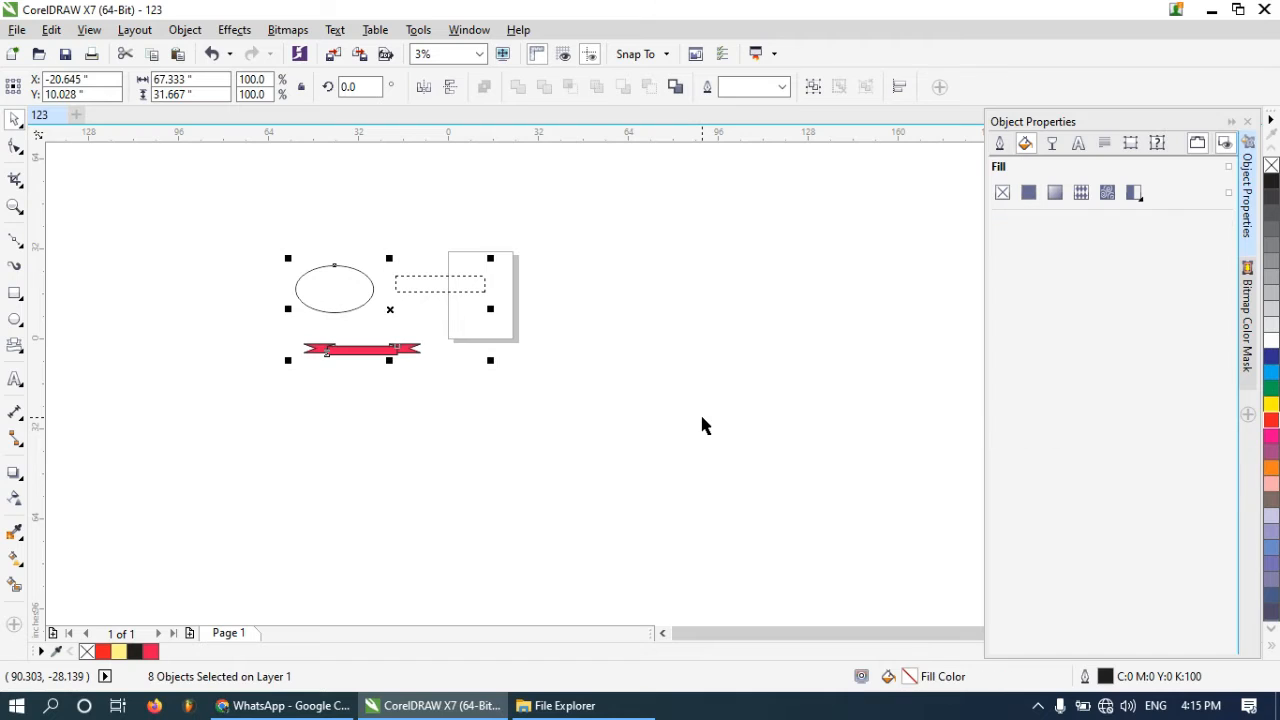
key(Delete)
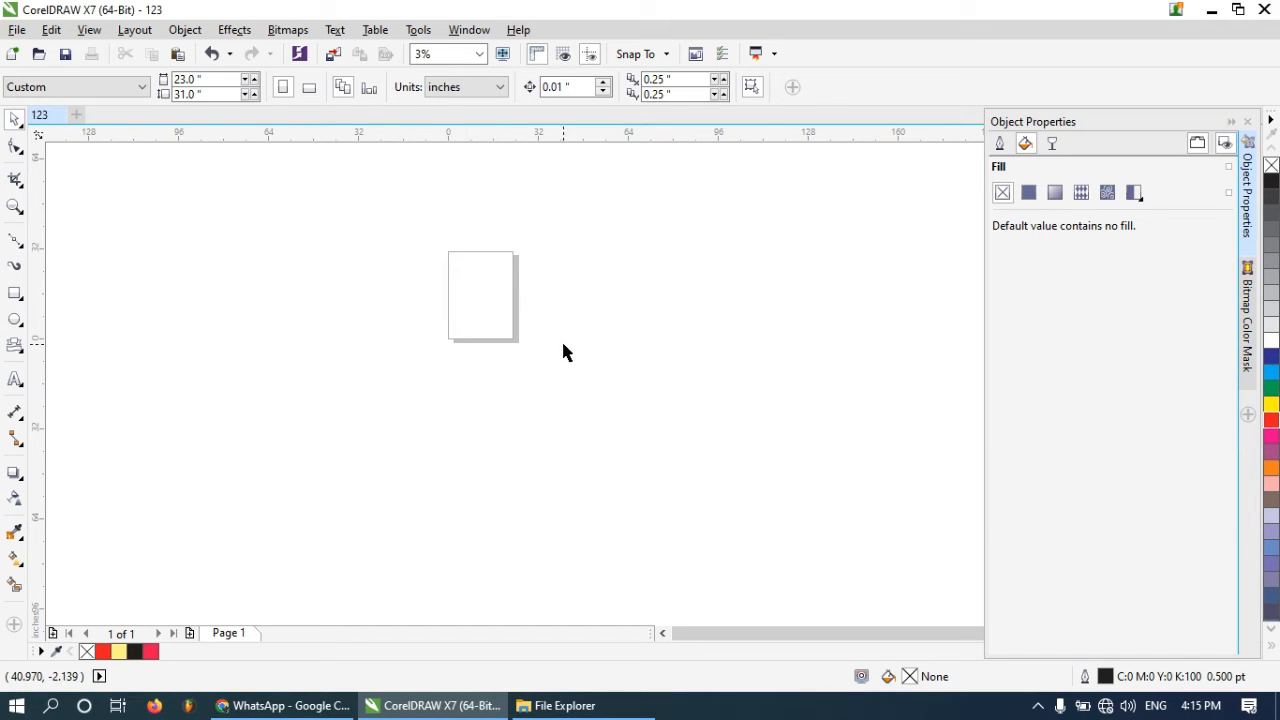
Set the page size to 5 × 3 inches
scroll(514, 294, up, 1)
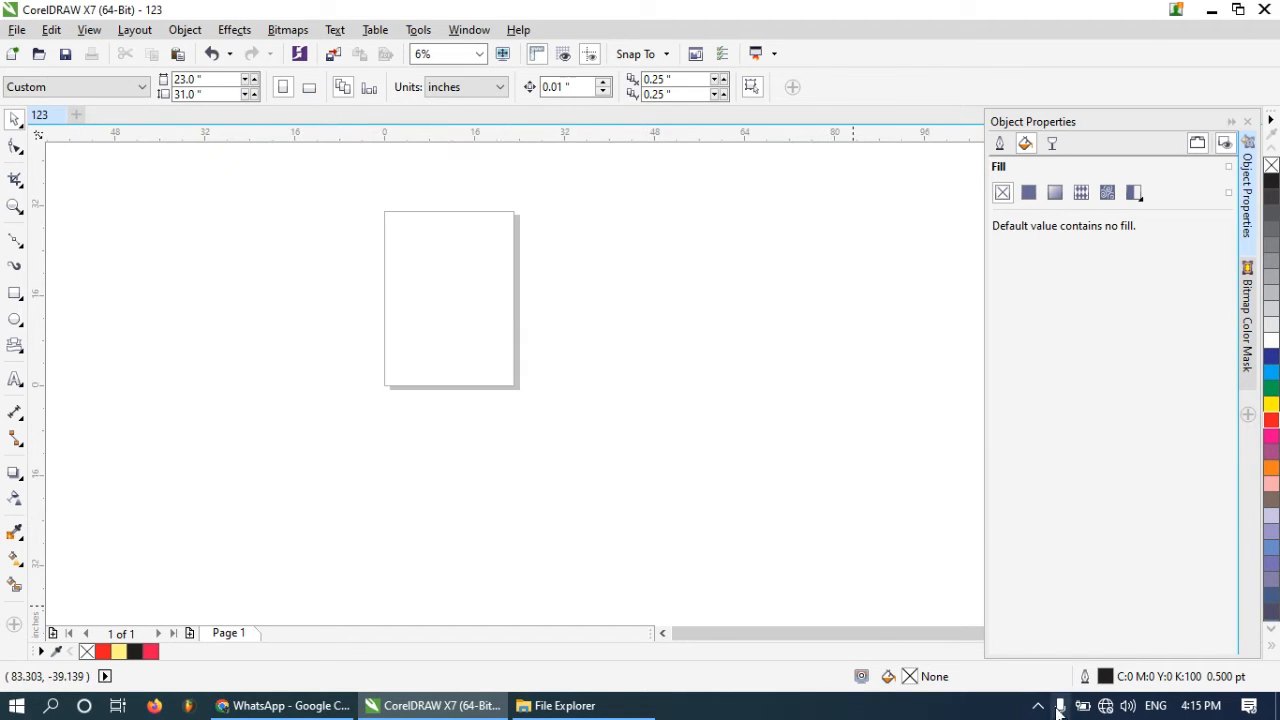
click(1038, 712)
click(1038, 712)
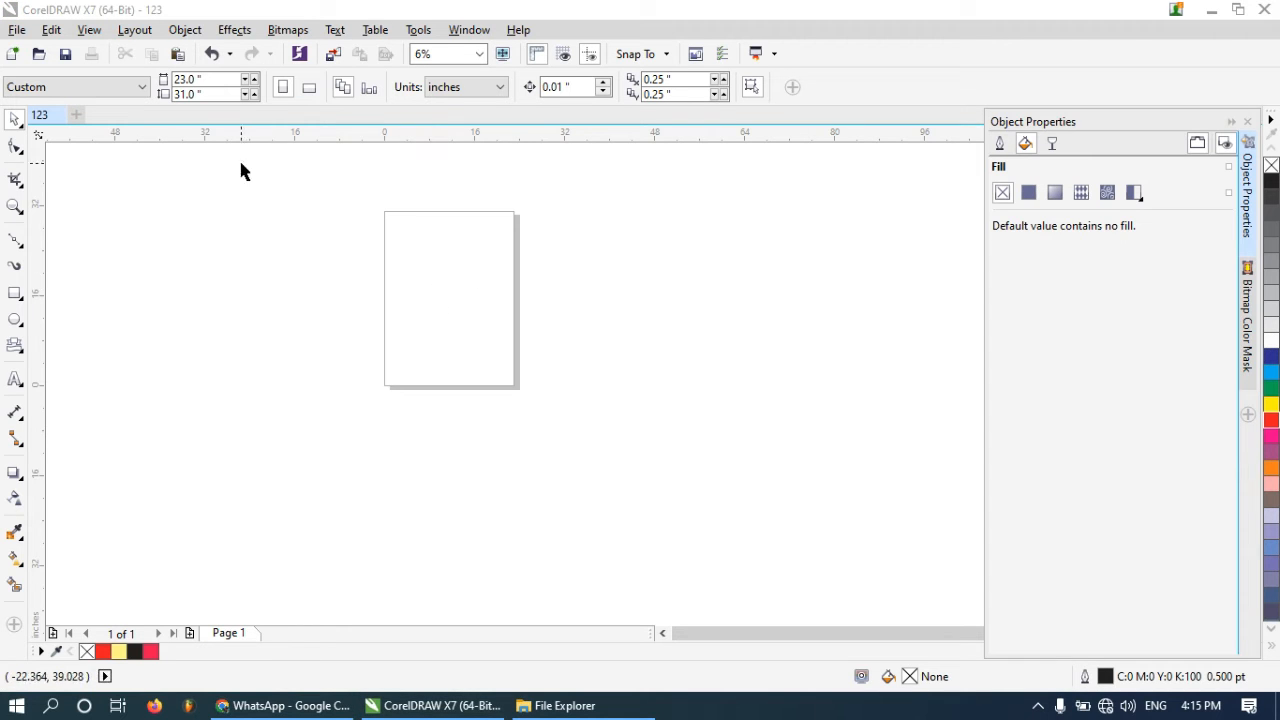
scroll(446, 240, up, 1)
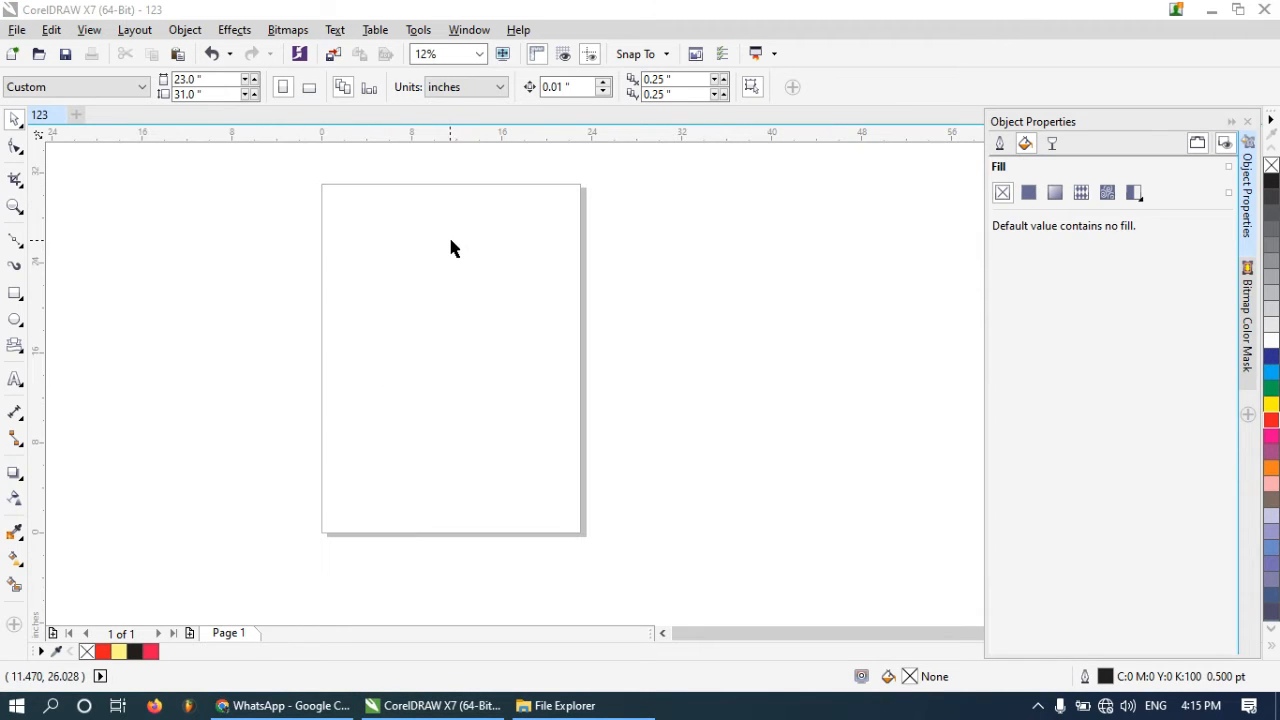
click(180, 78)
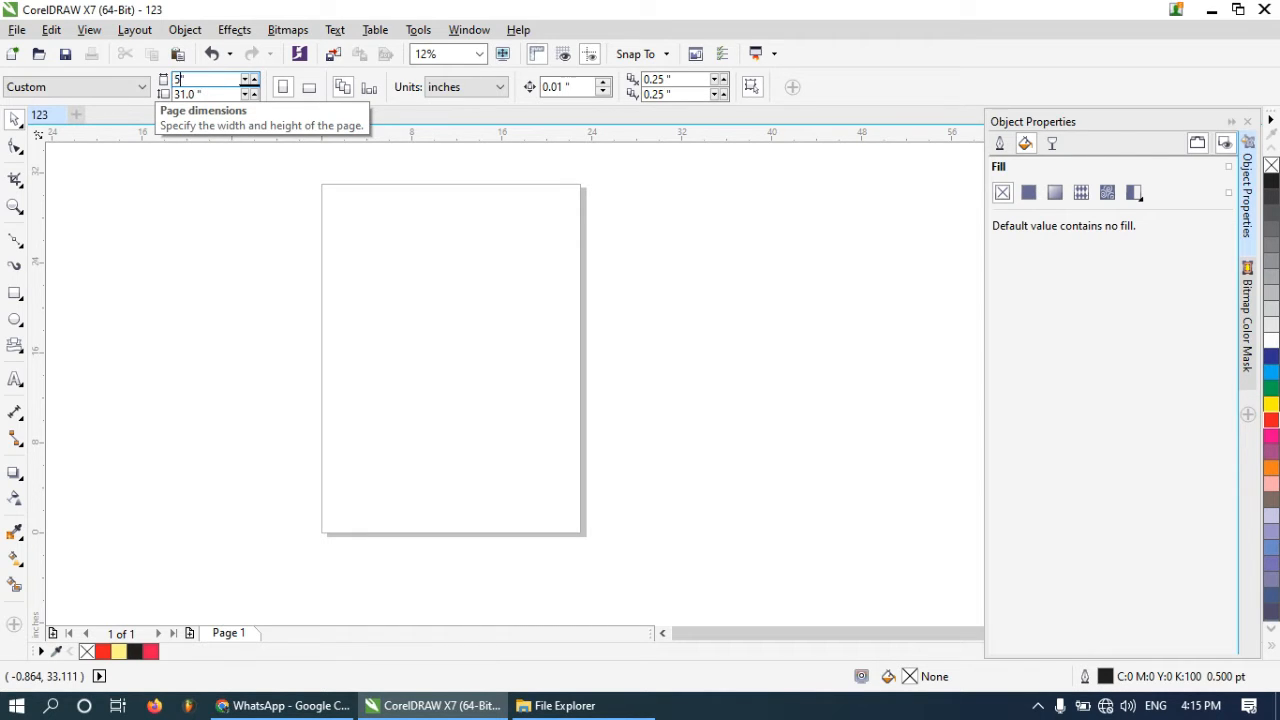
text(5)
key(Tab)
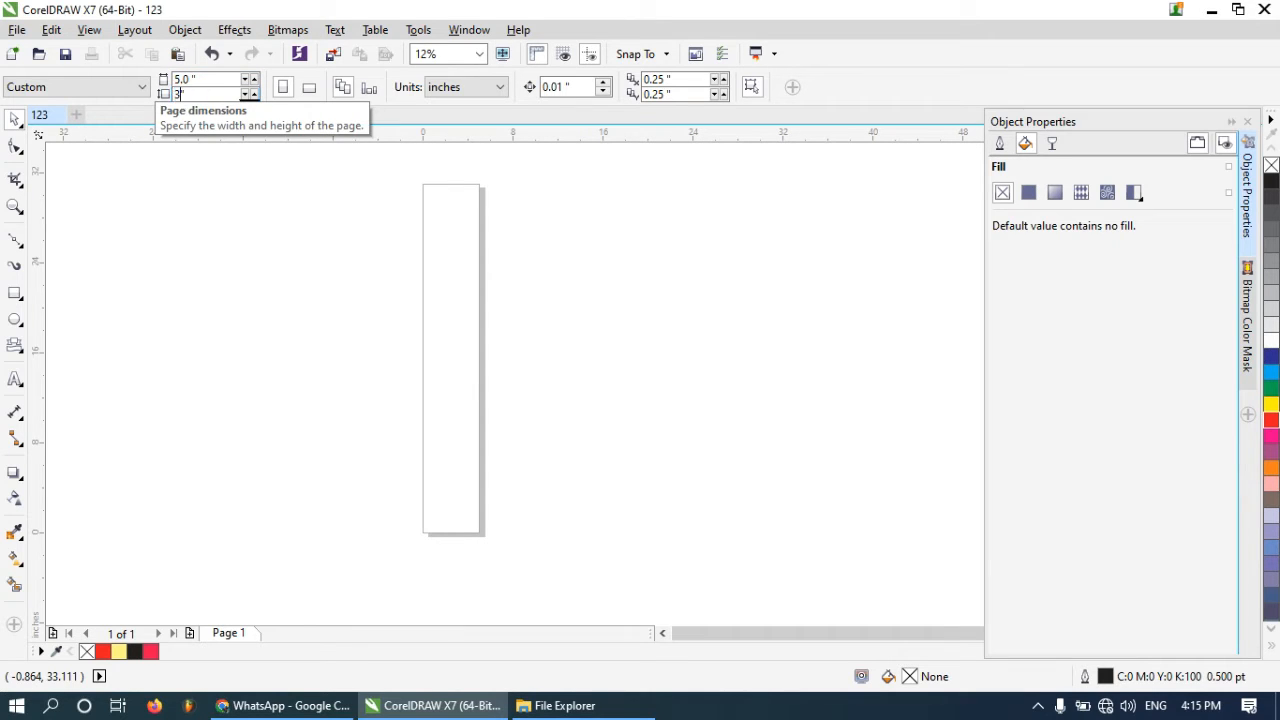
text(3)
key(Return)
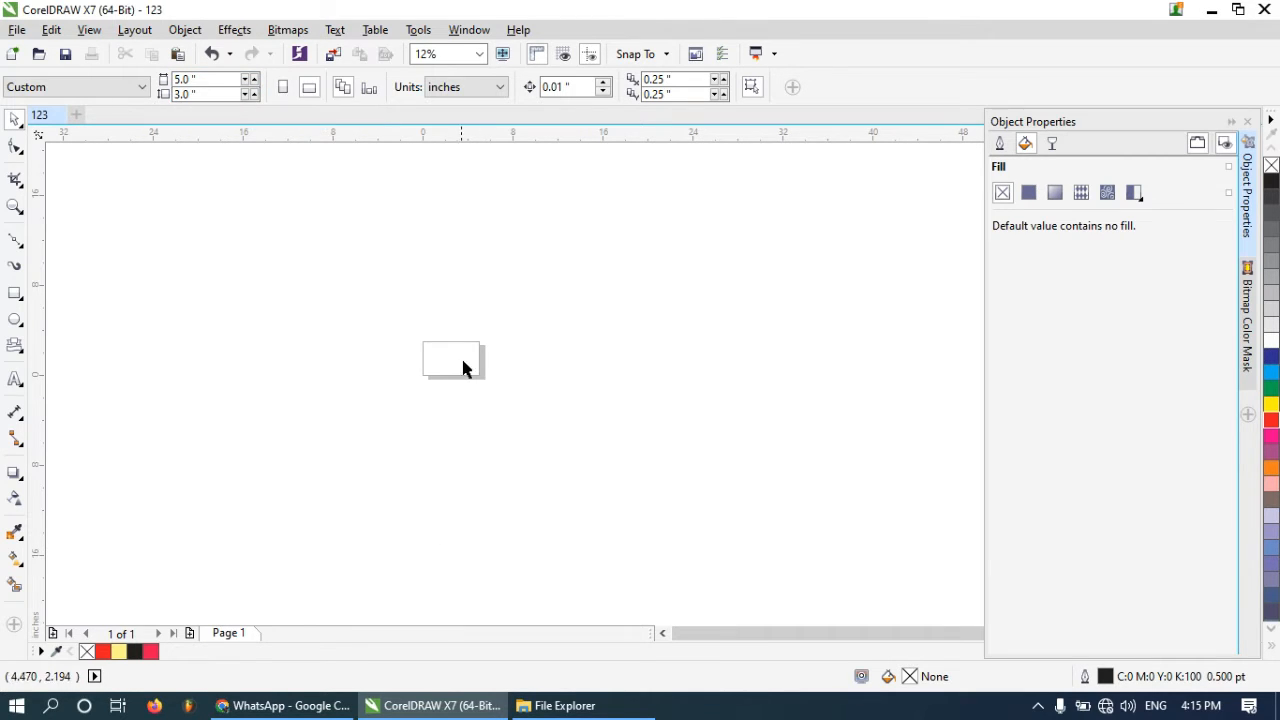
Draw a rectangle with the Rectangle tool covering the whole page, about 5 × 3 inches
scroll(459, 363, up, 2)
scroll(427, 326, up, 1)
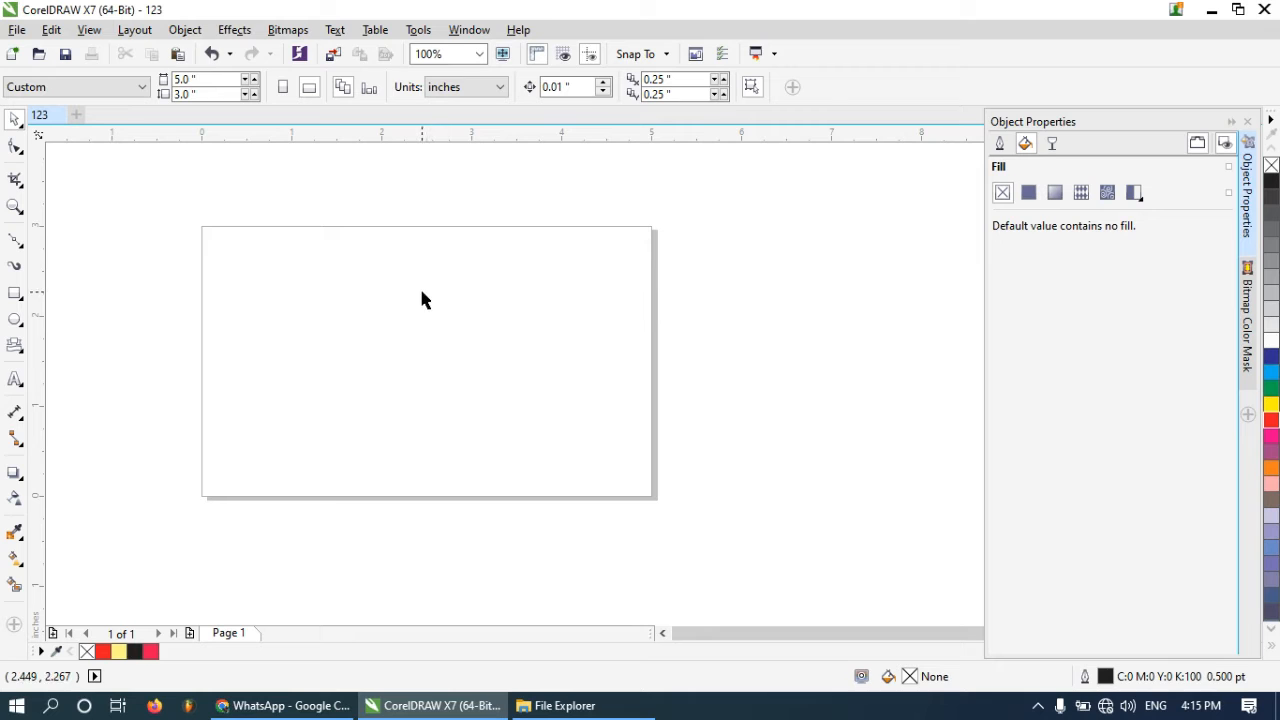
click(15, 293)
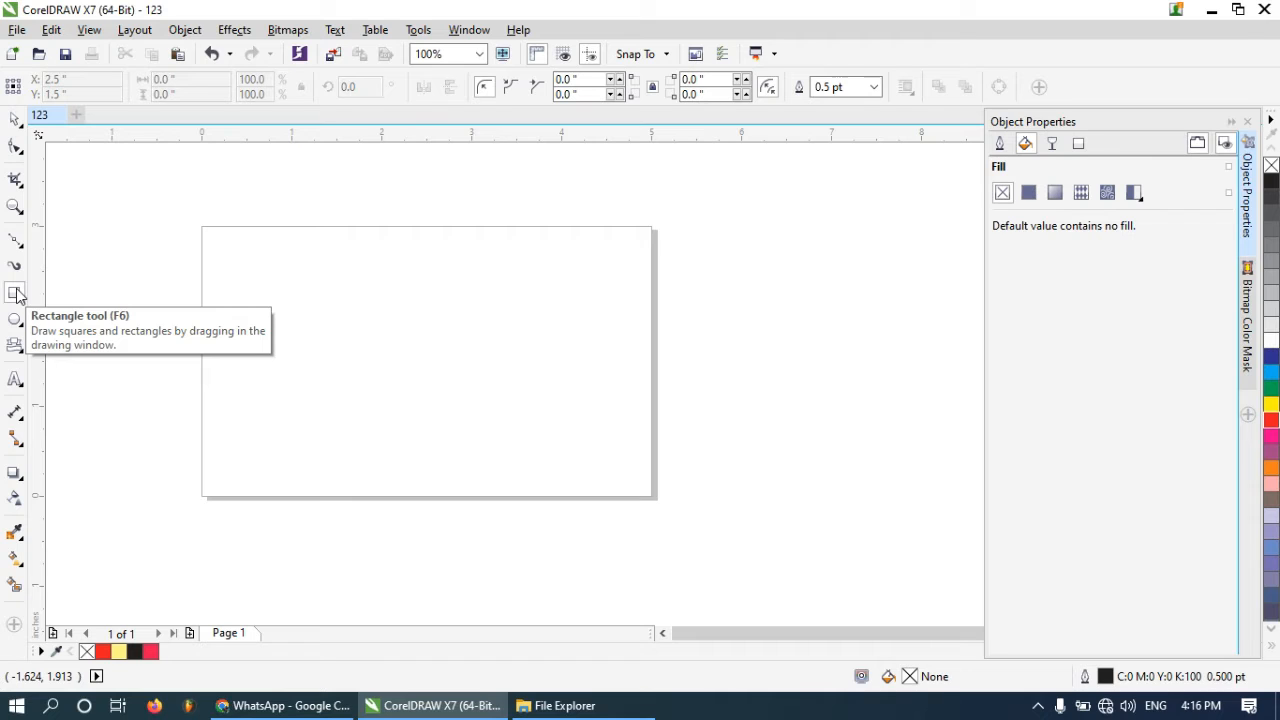
click(18, 302)
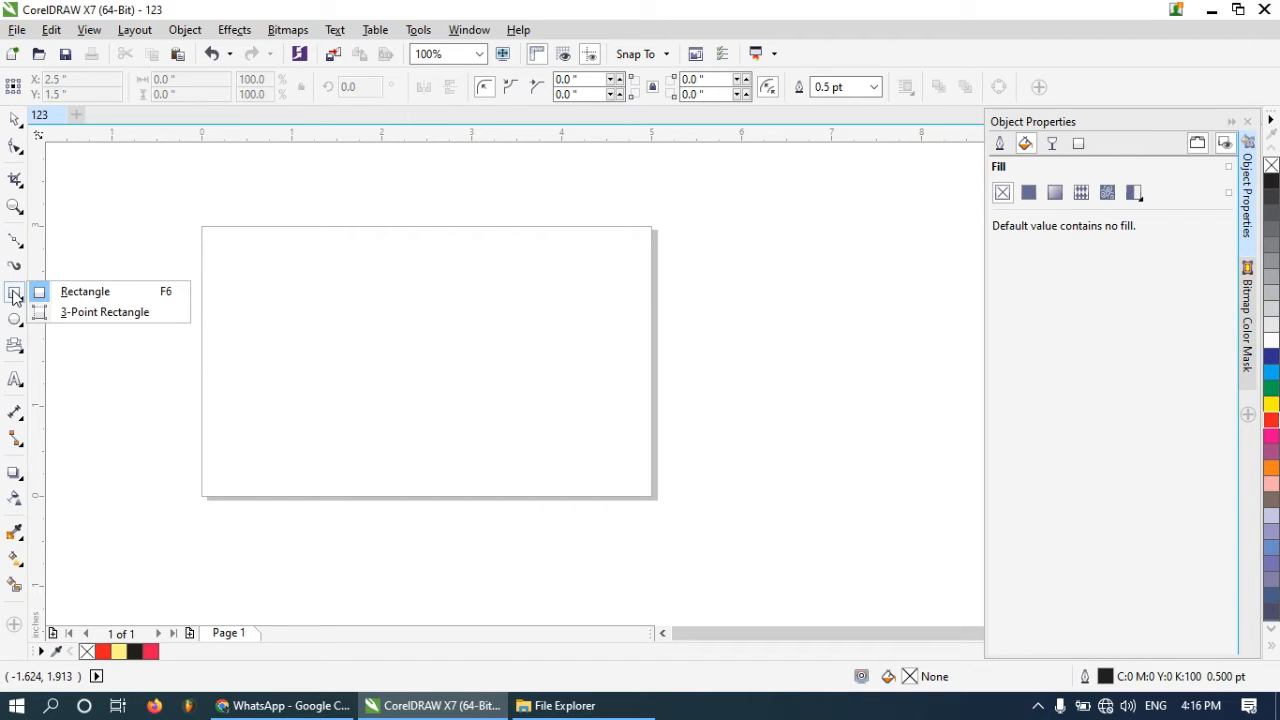
click(84, 291)
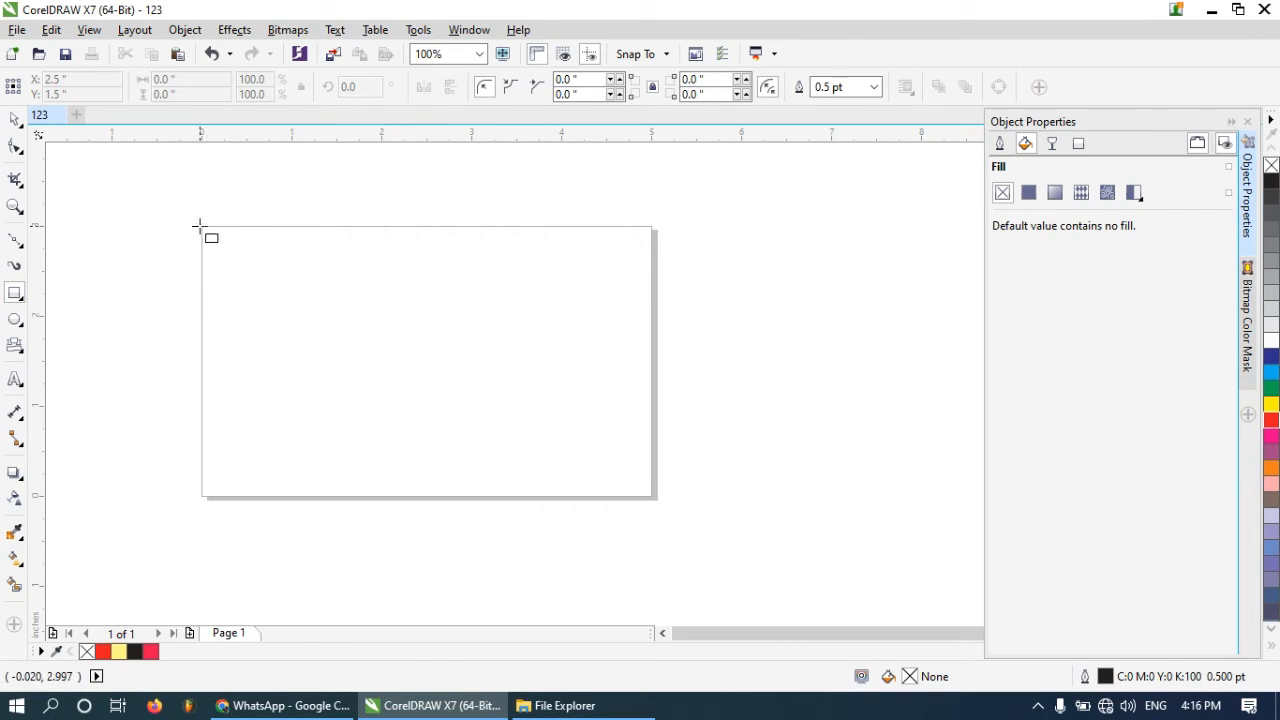
drag(199, 226, 653, 495)
Adjust the rectangle's left edge so it lines up with the page border
scroll(191, 354, up, 4)
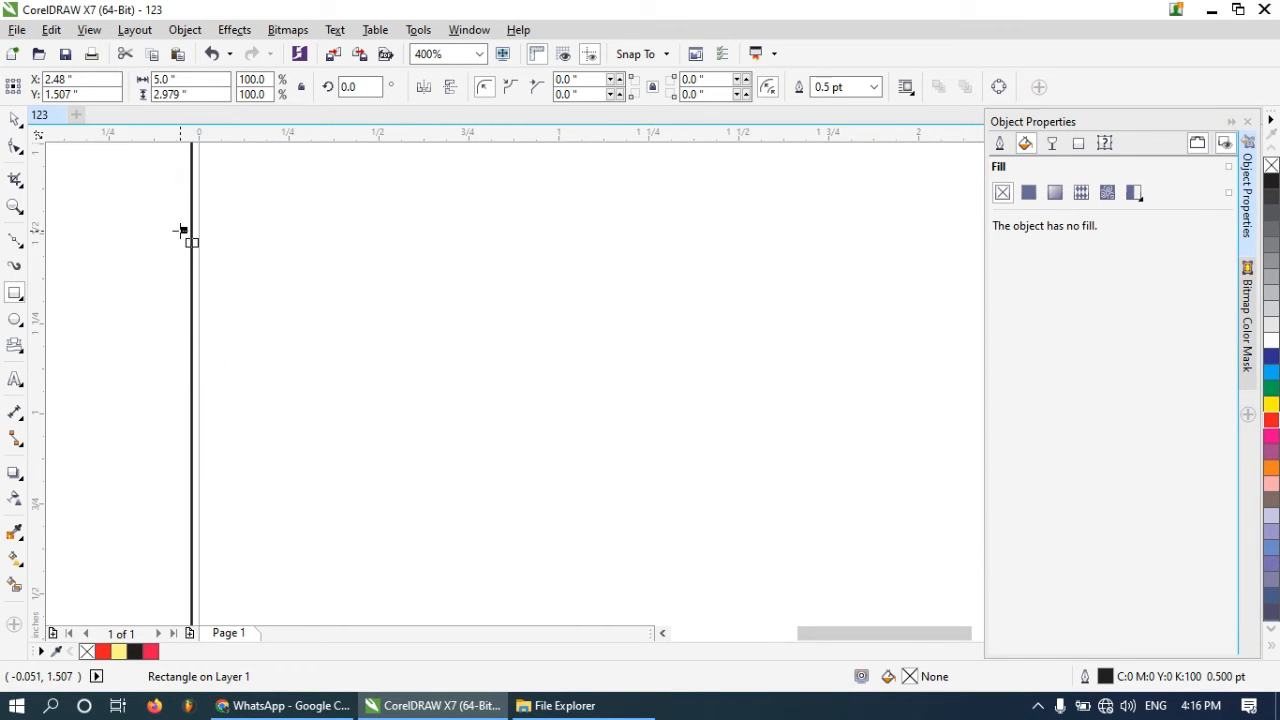
scroll(181, 231, up, 1)
drag(189, 226, 203, 268)
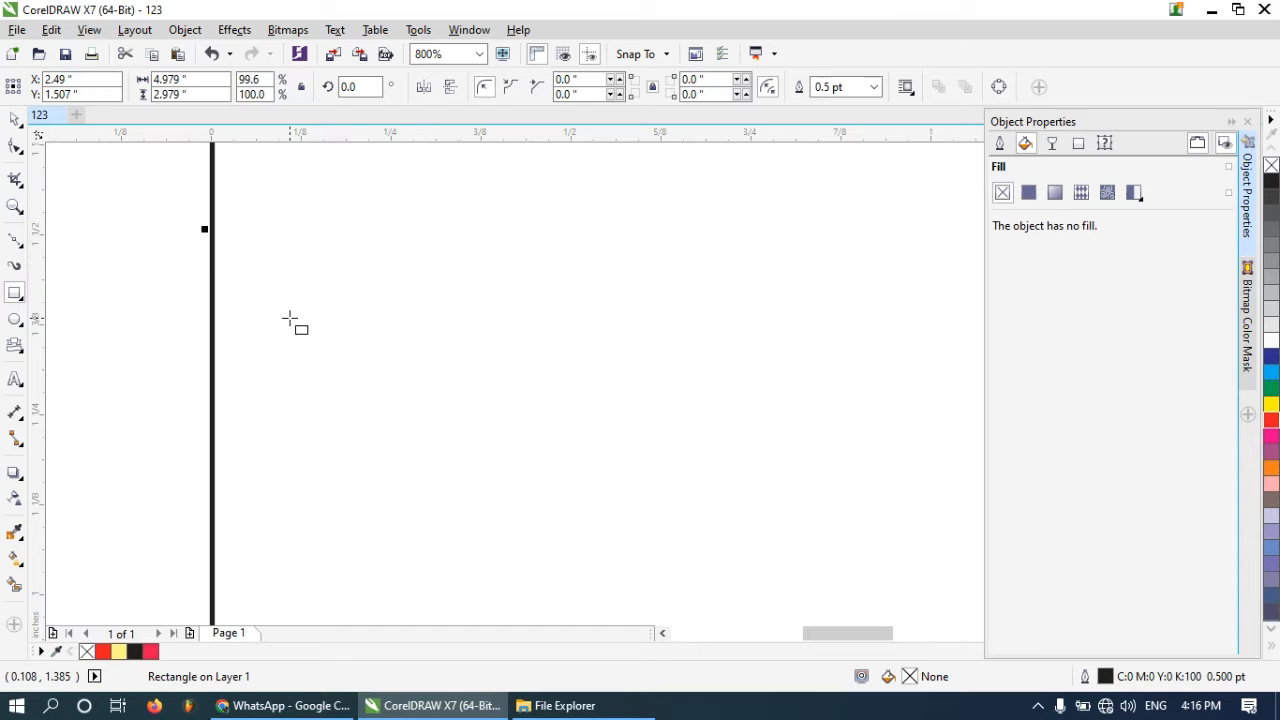
scroll(283, 310, down, 1)
scroll(270, 305, down, 3)
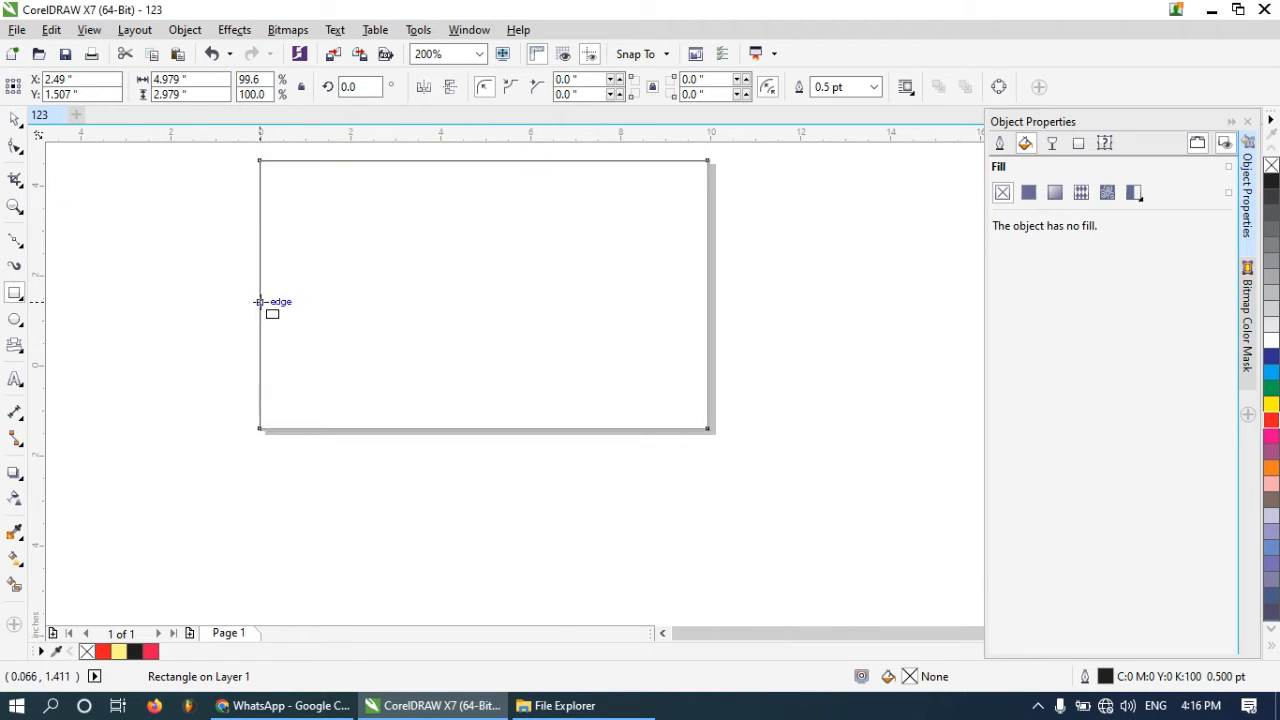
Set the rectangle's outline width to 1.5 pt
scroll(345, 318, up, 1)
scroll(345, 318, up, 1)
scroll(346, 324, down, 1)
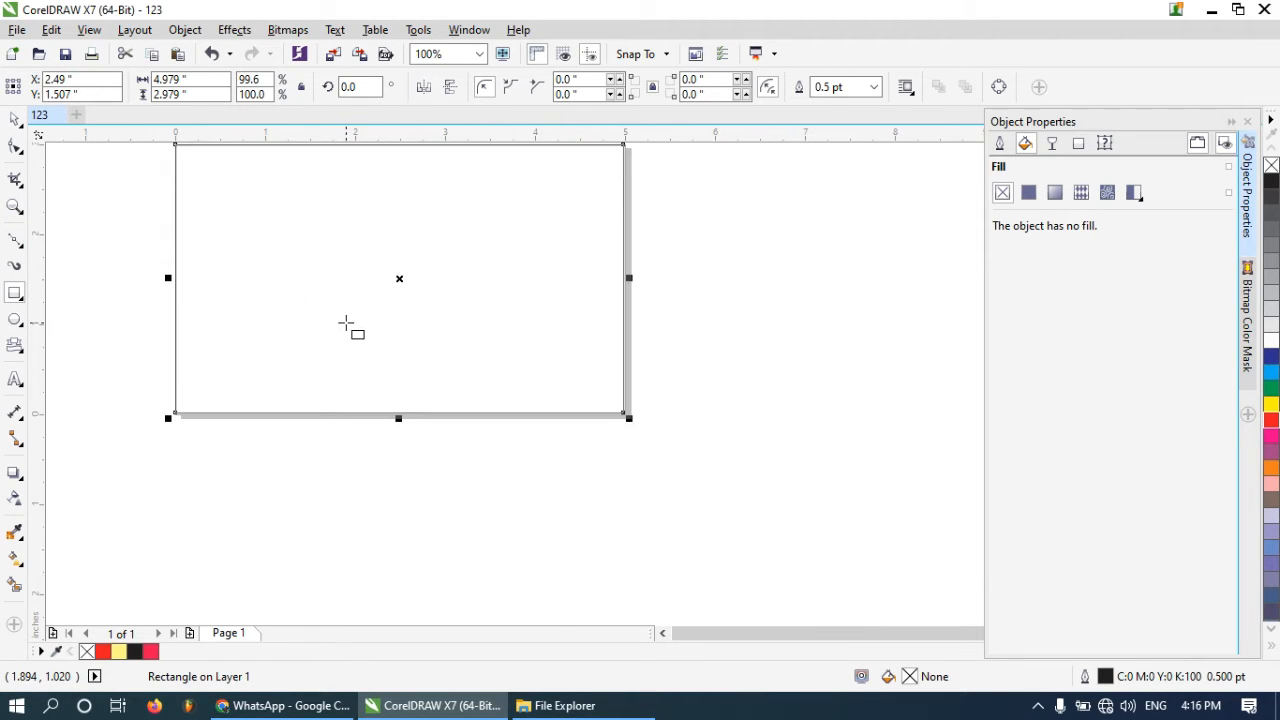
scroll(372, 343, down, 1)
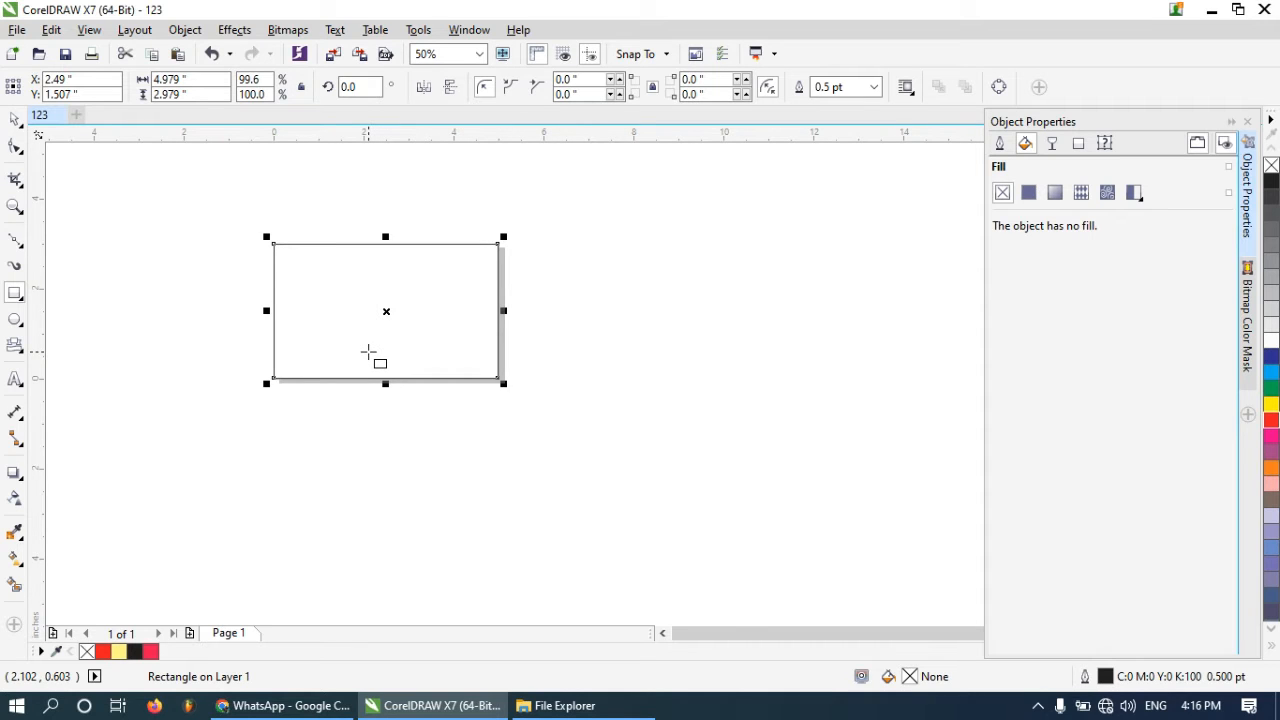
scroll(364, 350, up, 1)
scroll(350, 326, down, 1)
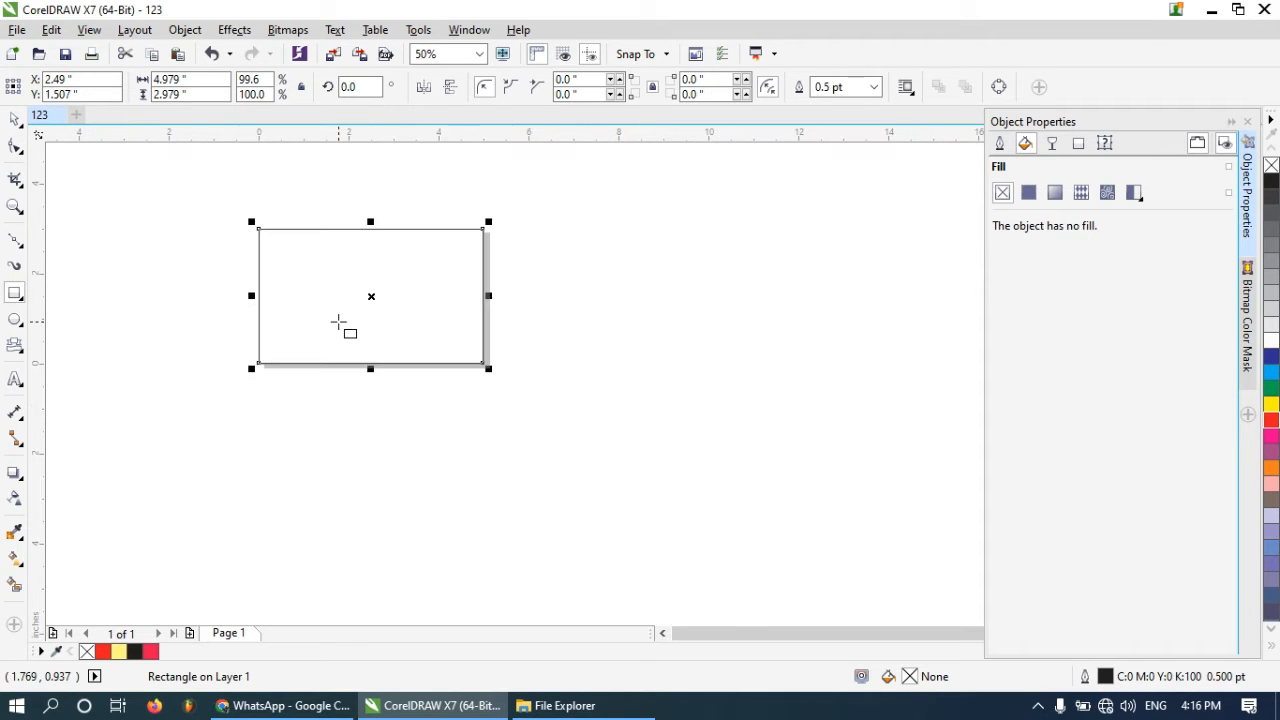
scroll(304, 234, up, 1)
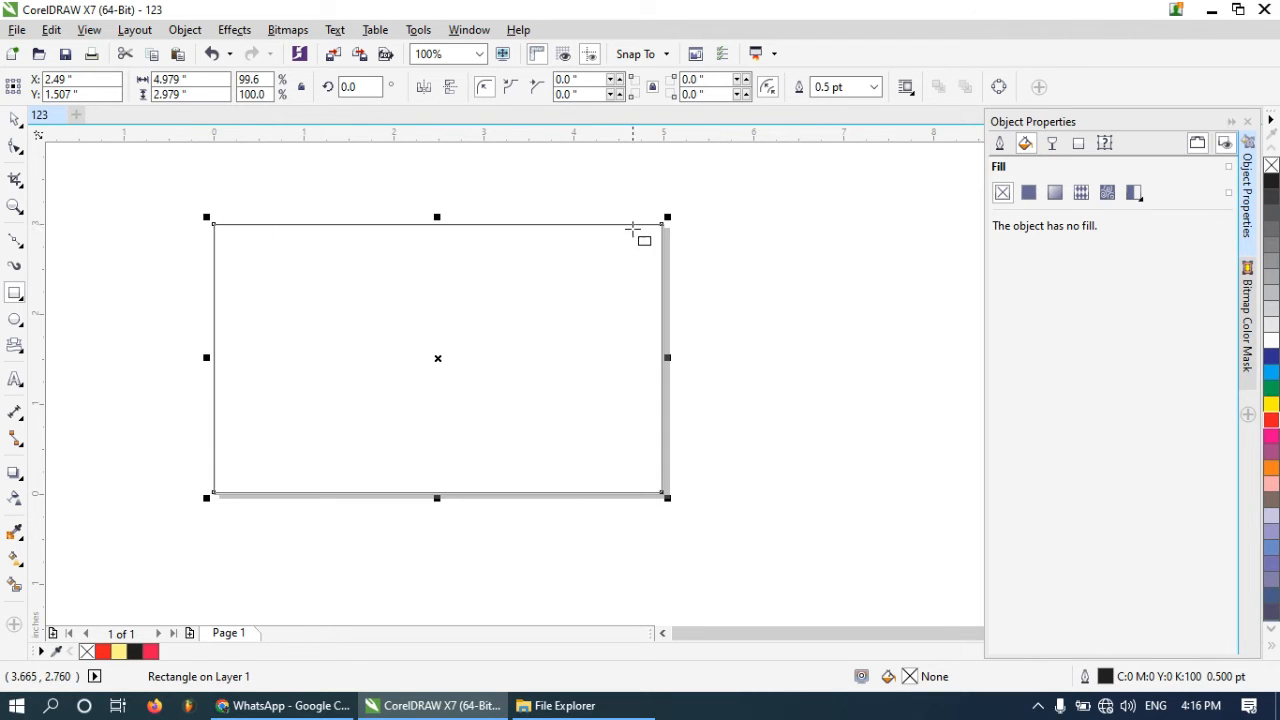
scroll(646, 225, up, 1)
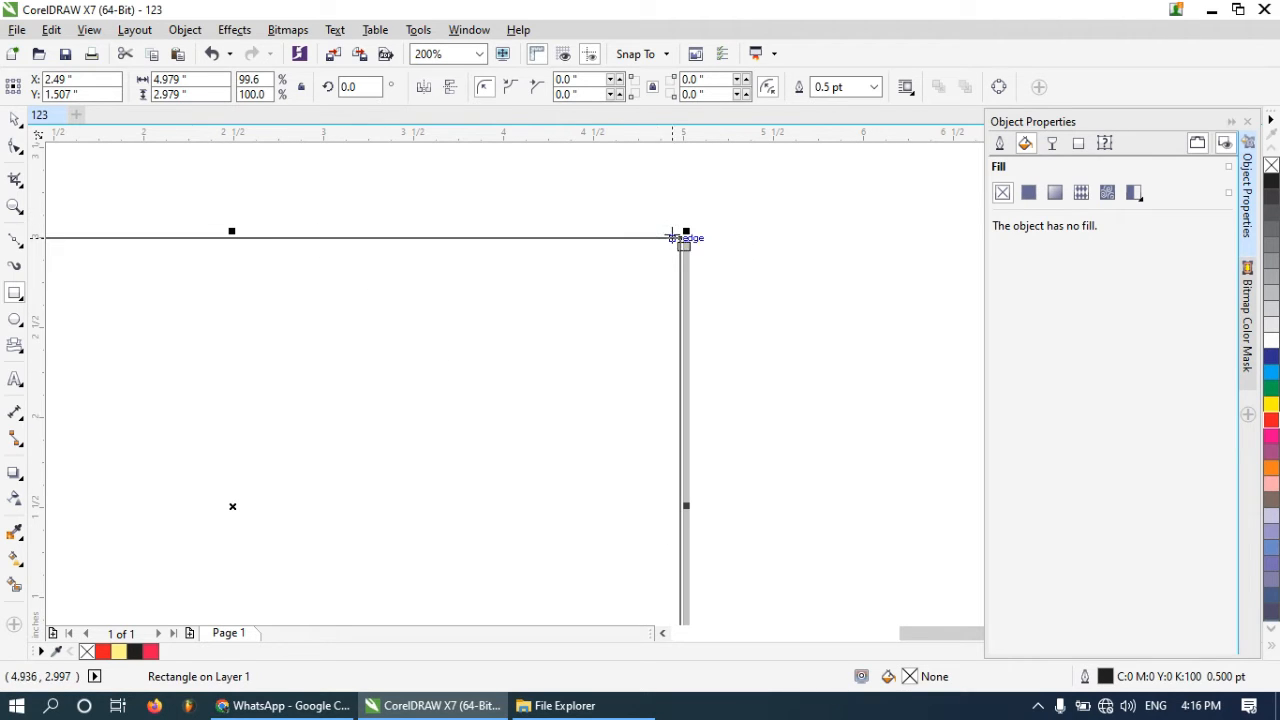
click(874, 87)
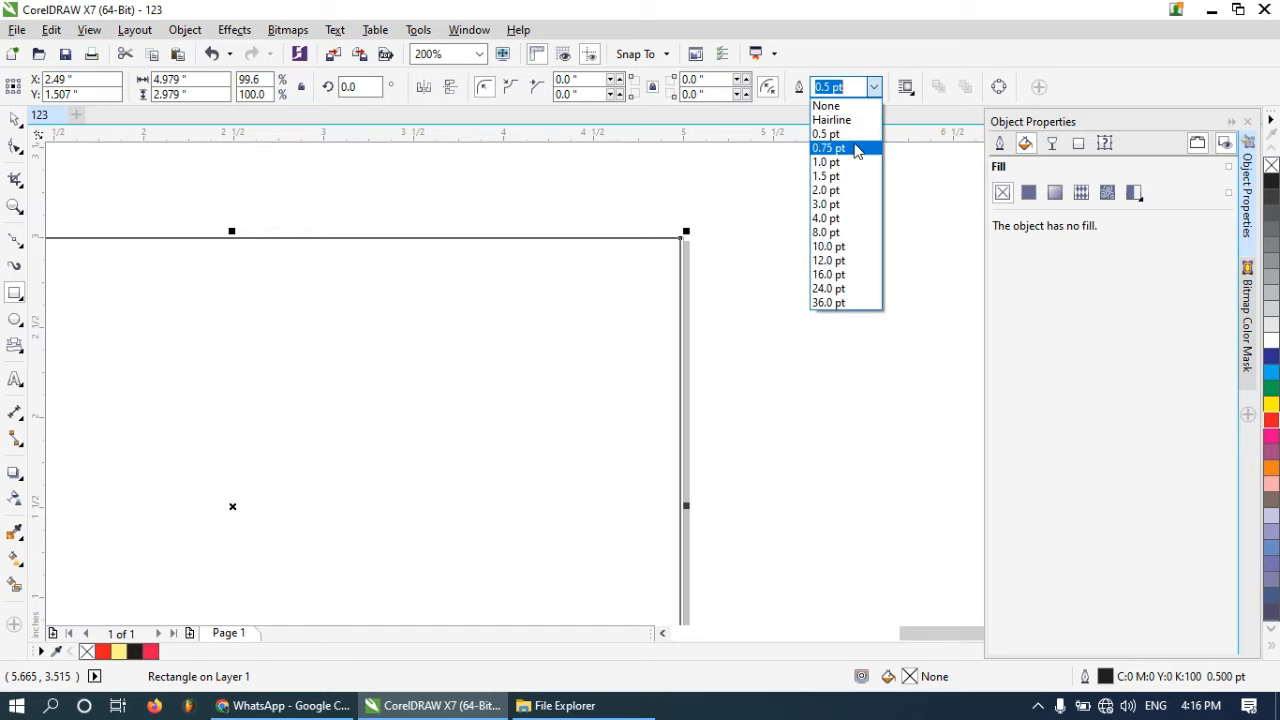
click(843, 175)
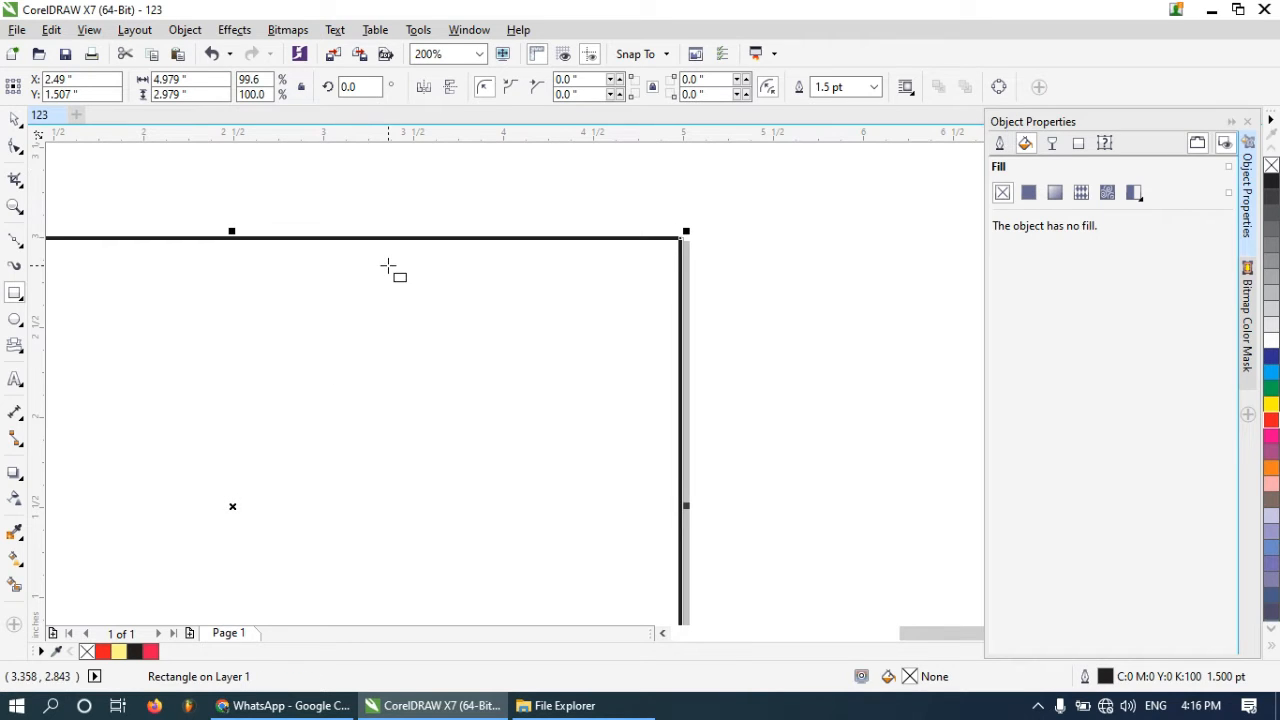
Set the rectangle's outline color to red
scroll(510, 295, down, 2)
scroll(505, 305, up, 1)
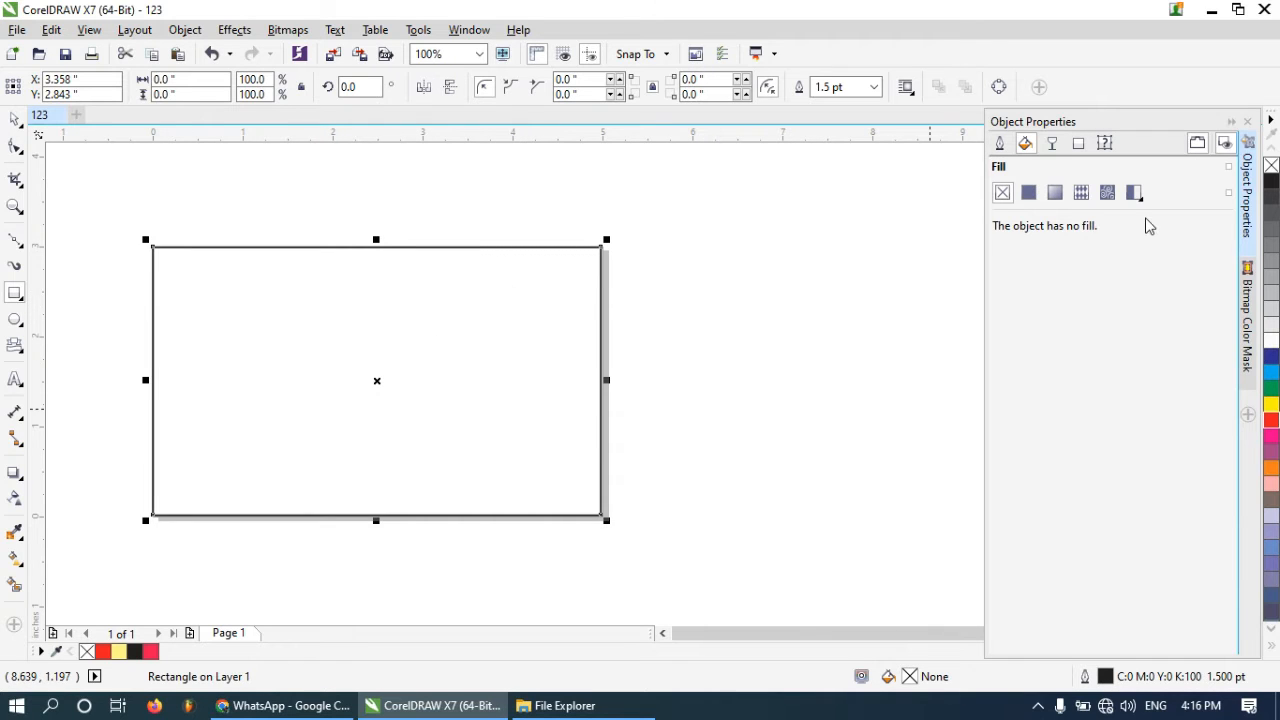
click(999, 143)
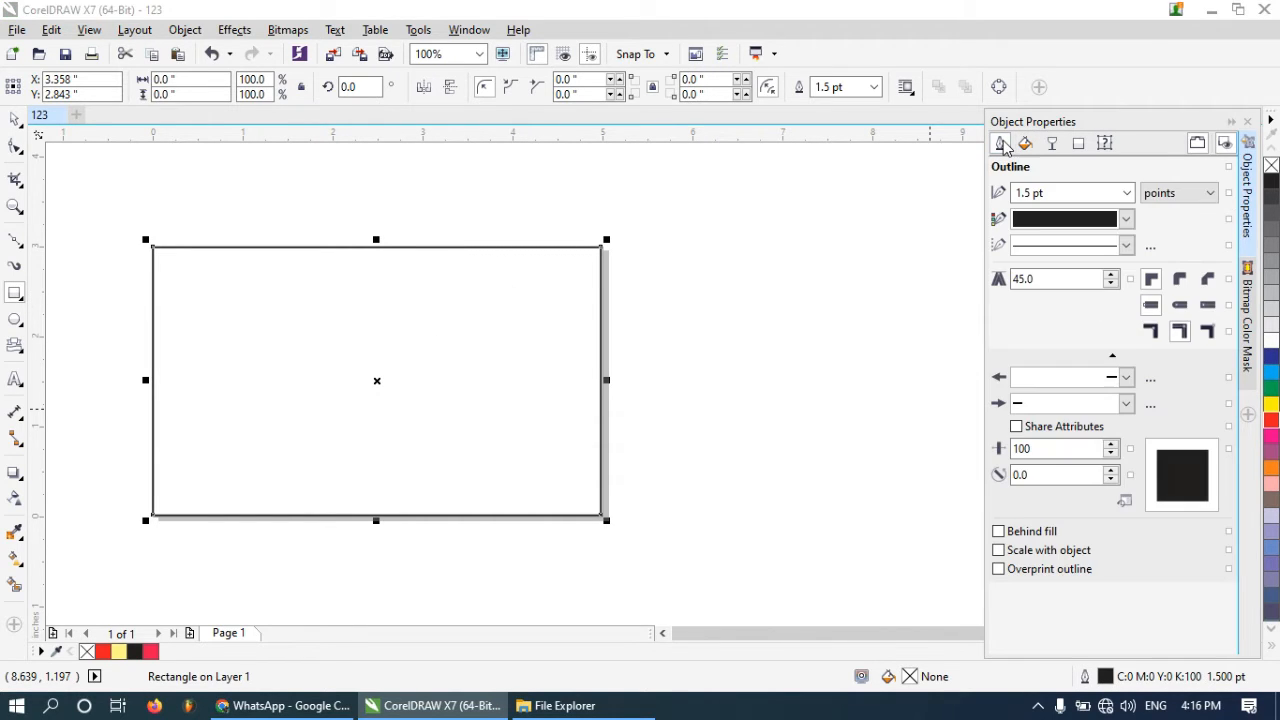
click(1115, 190)
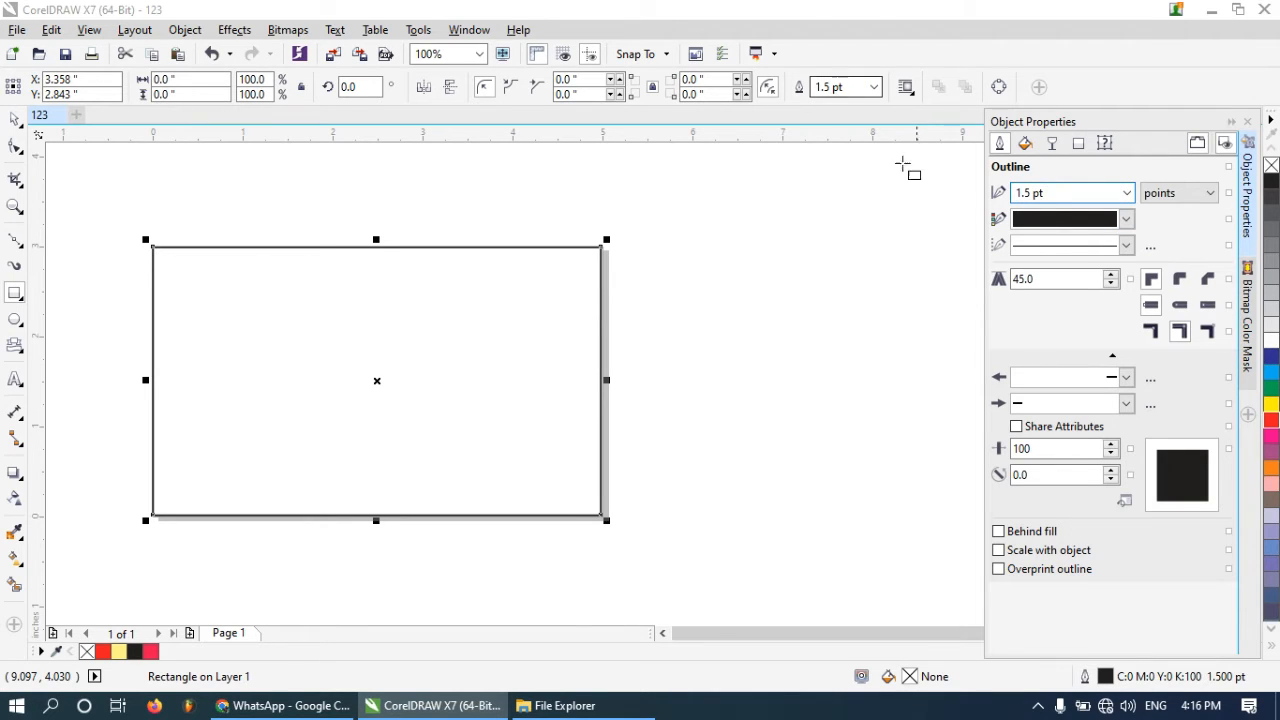
click(1126, 218)
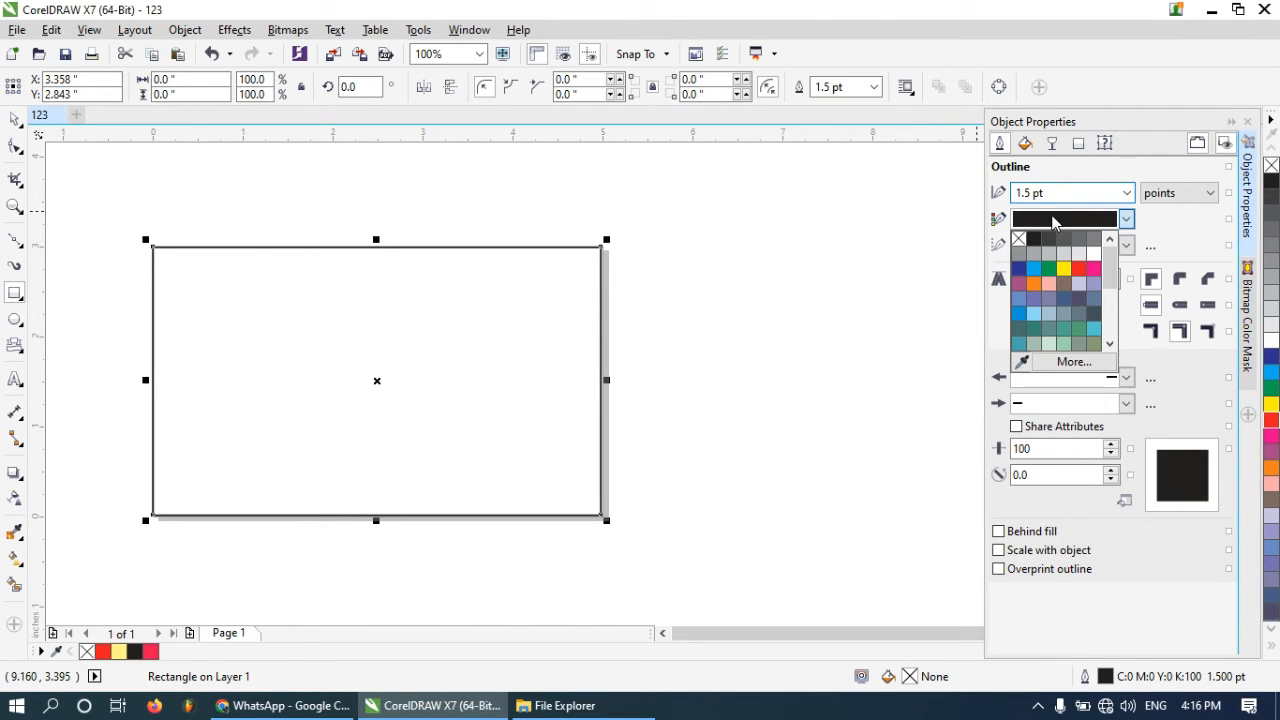
click(1079, 268)
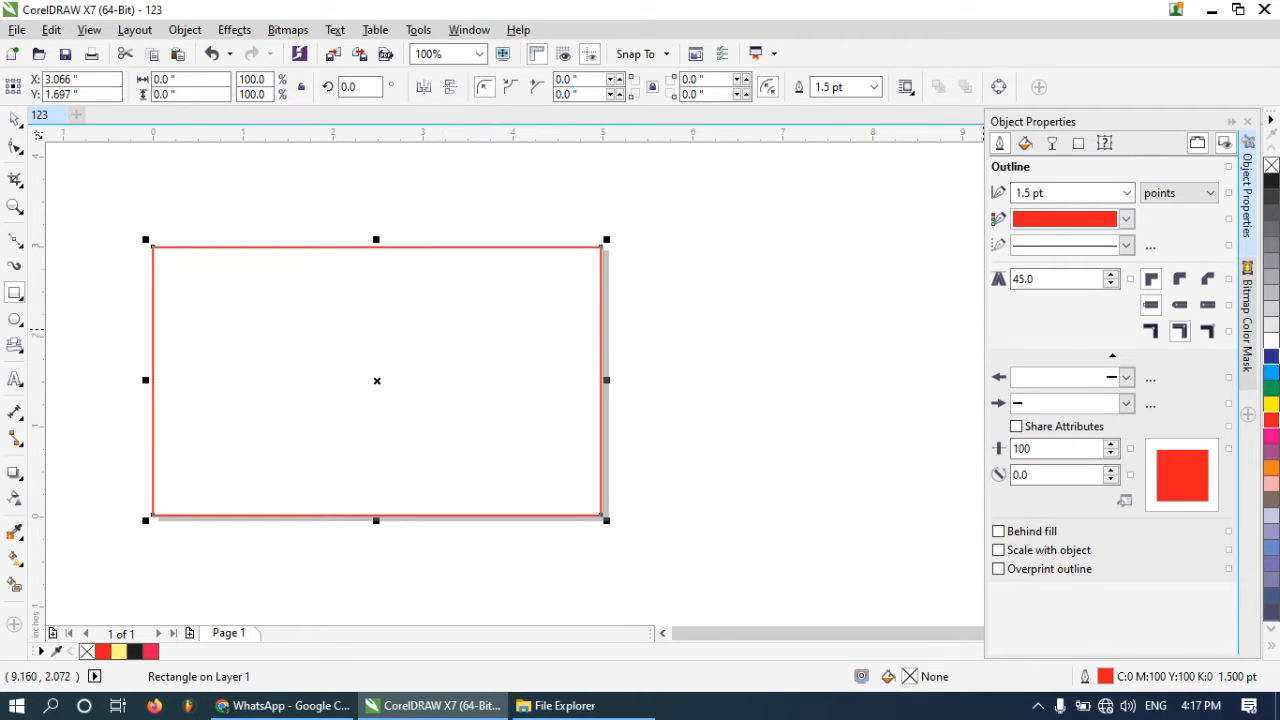
Fill the rectangle with dark blue and deselect it
click(1273, 366)
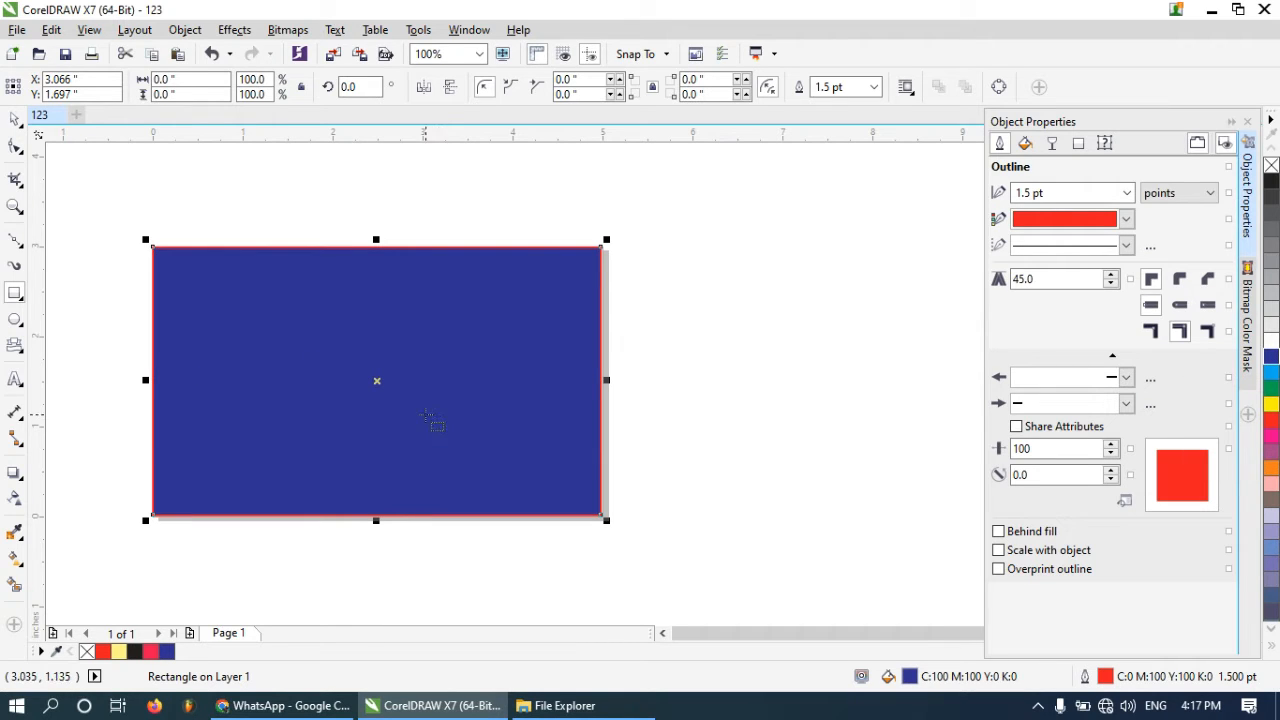
click(17, 121)
click(80, 365)
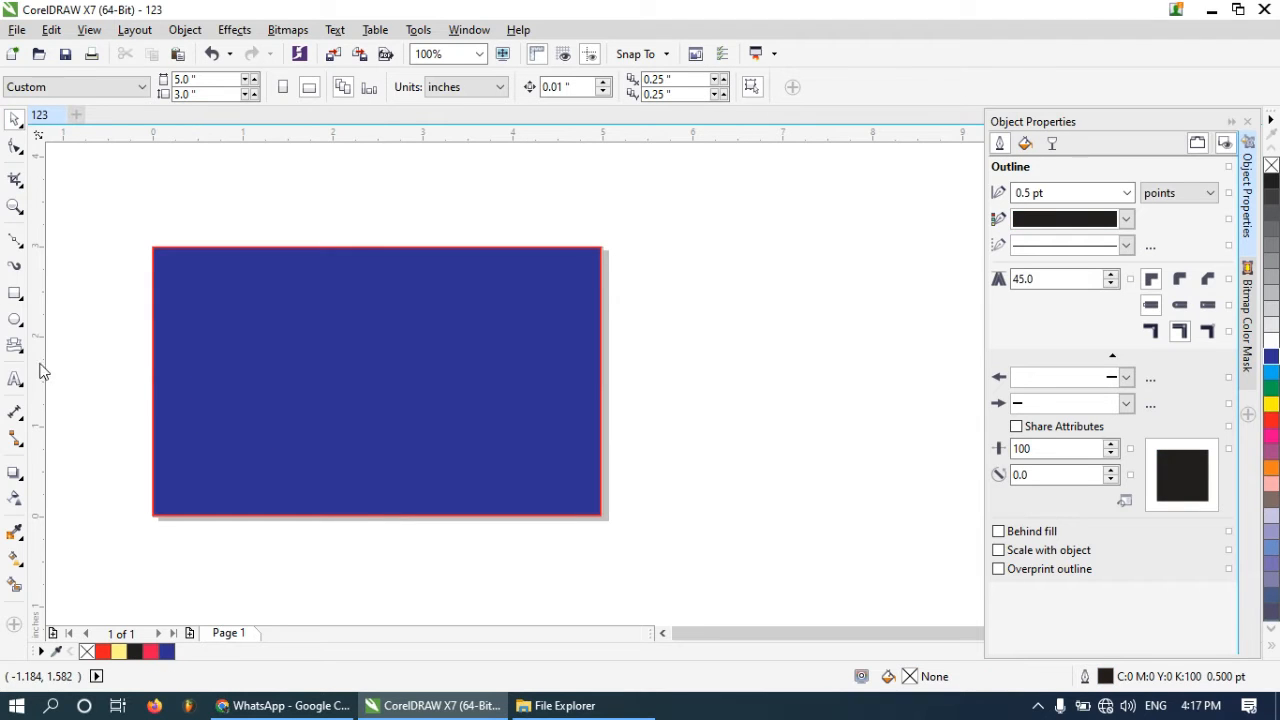
Draw a rectangle about 1.2 × 1.1 inches inside the blue rectangle's left part and give it a white outline
click(16, 296)
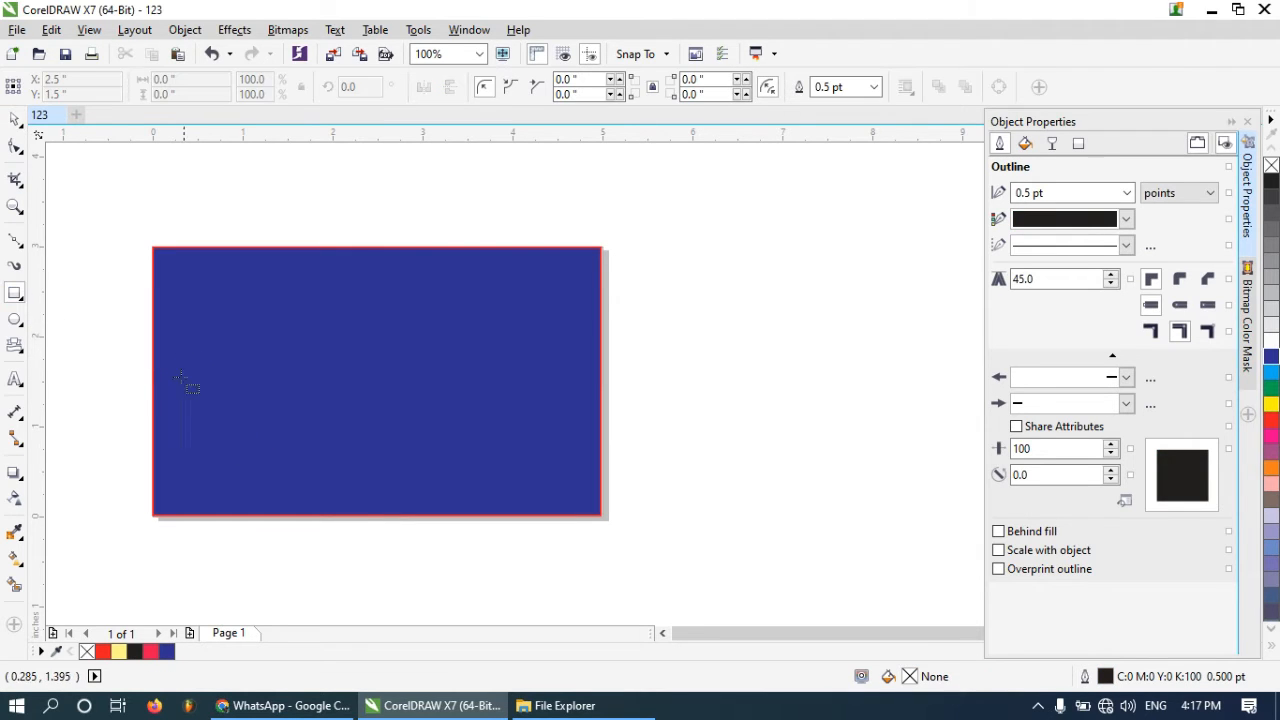
scroll(190, 352, up, 1)
drag(177, 317, 387, 507)
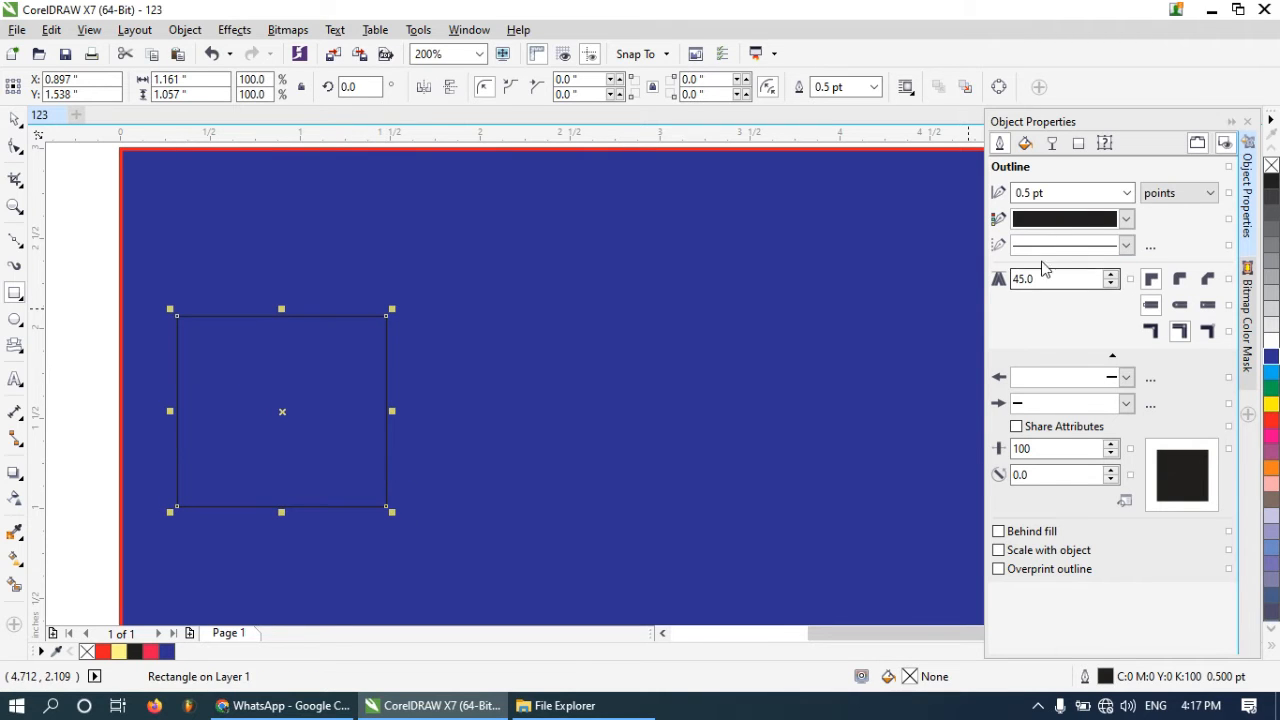
click(1126, 219)
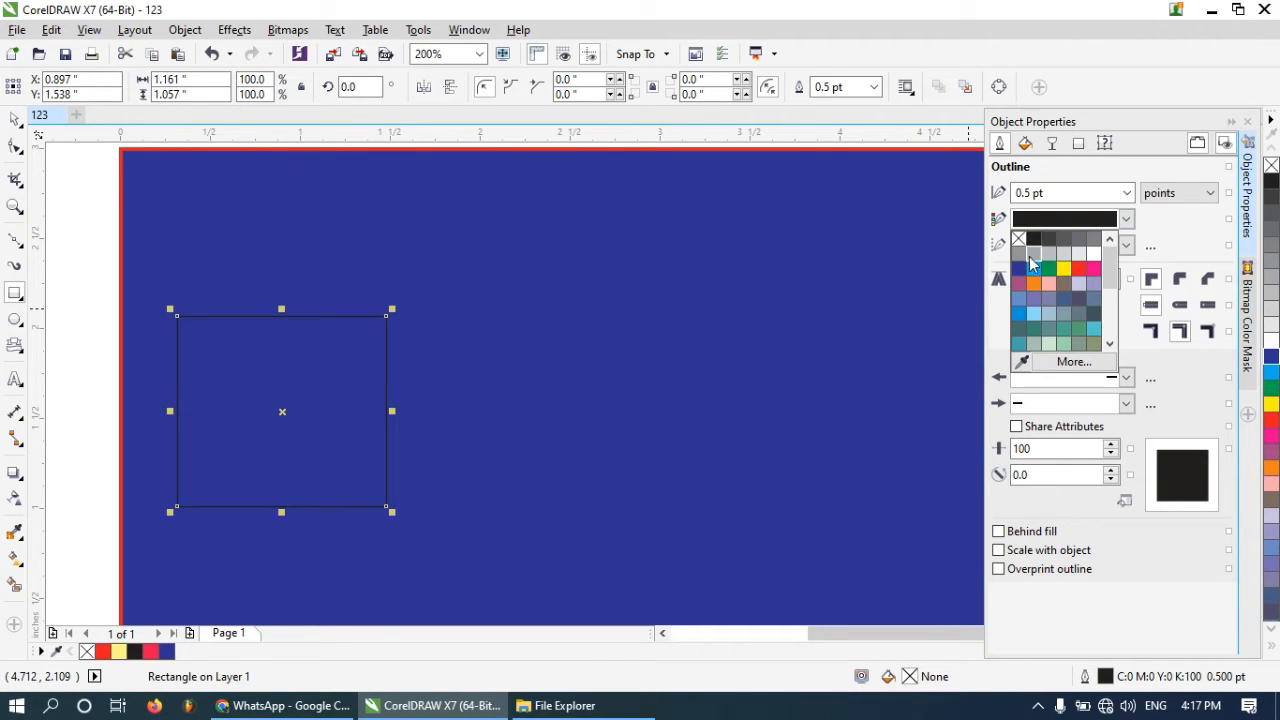
click(1090, 256)
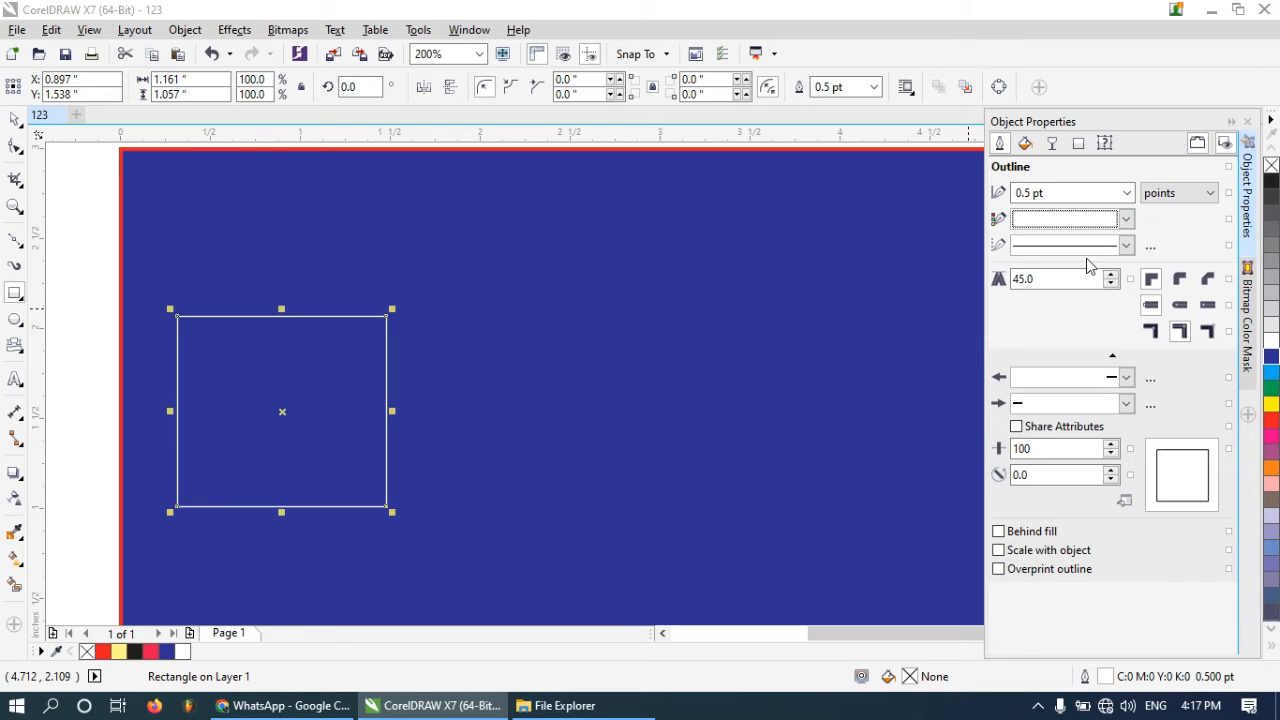
Fill the small inner rectangle with white
click(1128, 193)
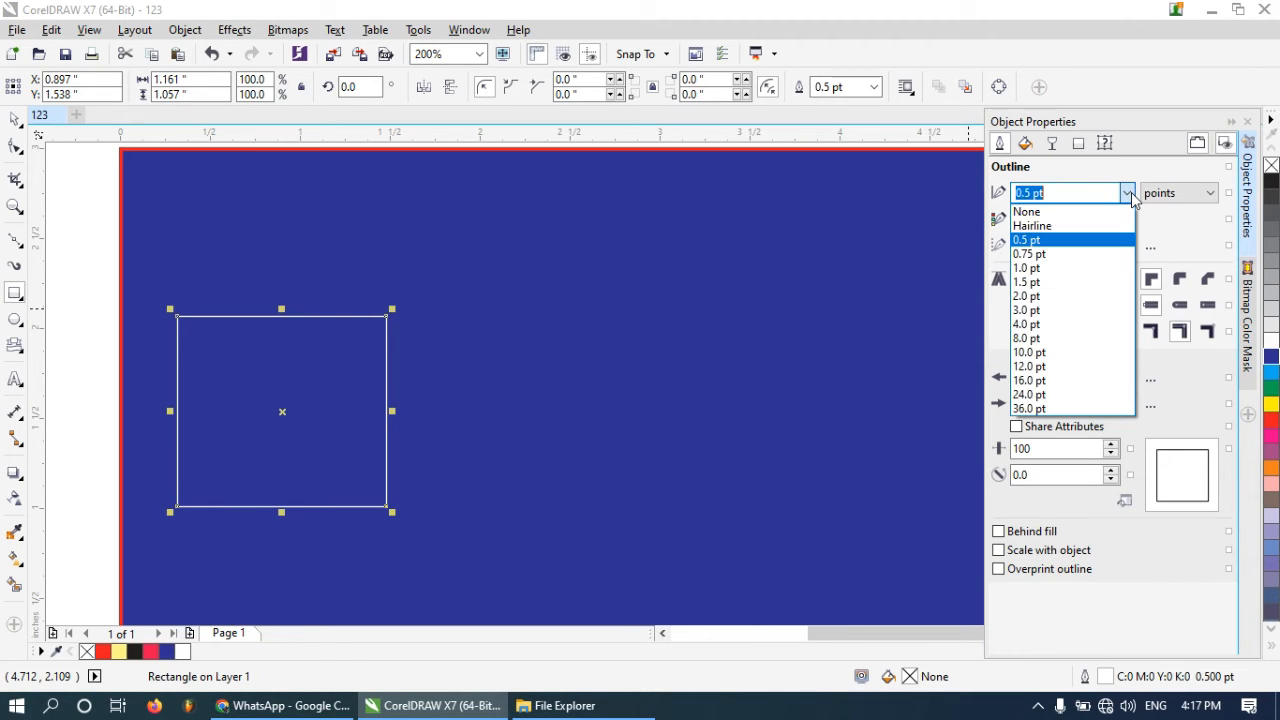
click(1131, 197)
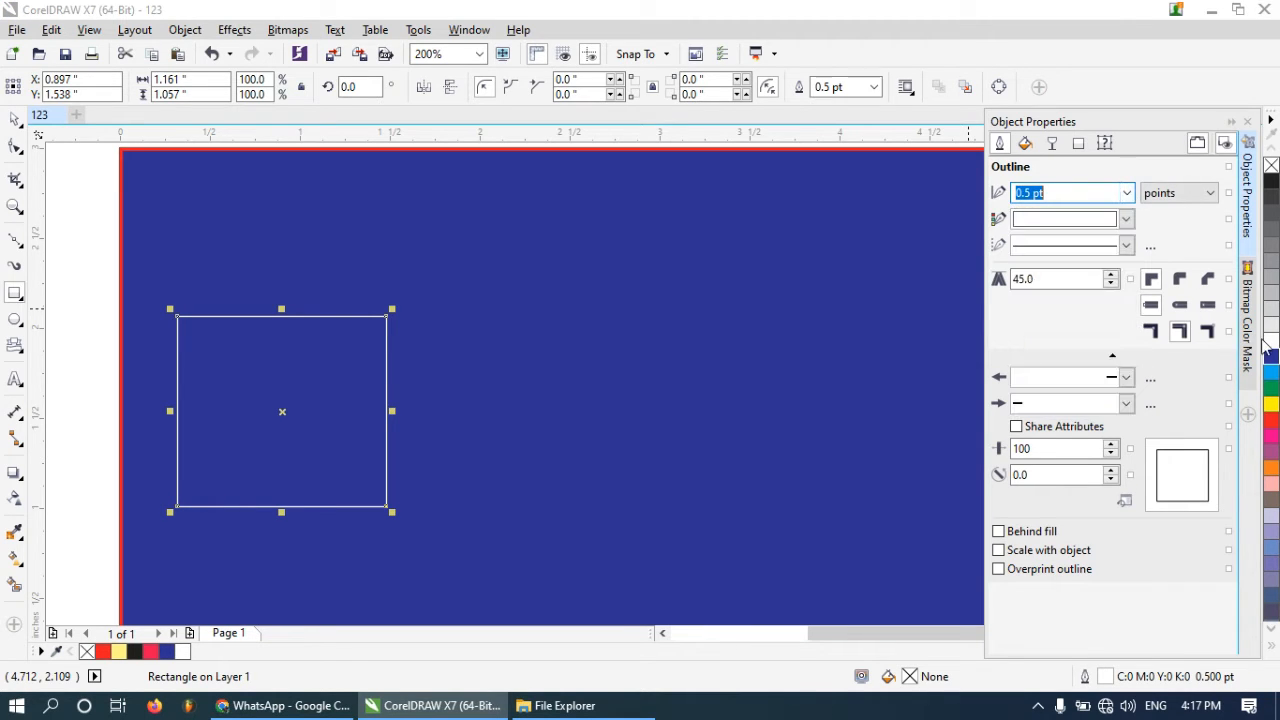
click(1272, 345)
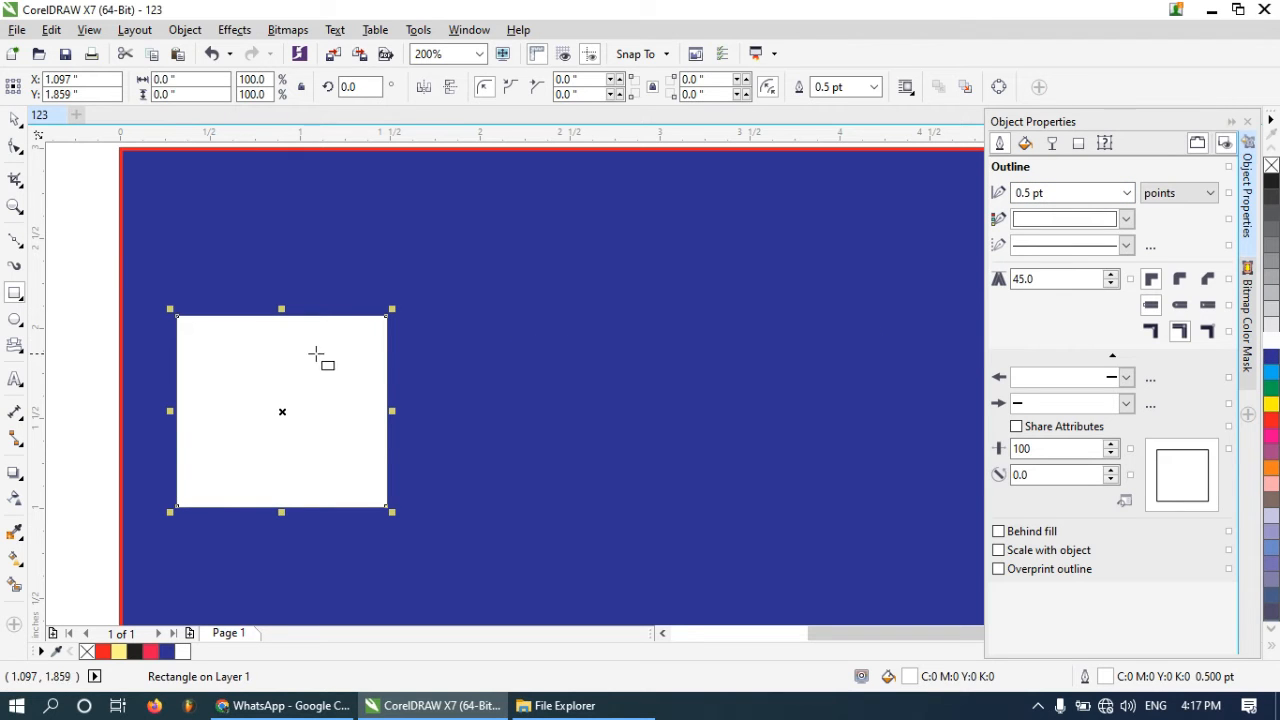
Scale the white rectangle down to about 0.88 × 0.80 inches
scroll(278, 295, down, 2)
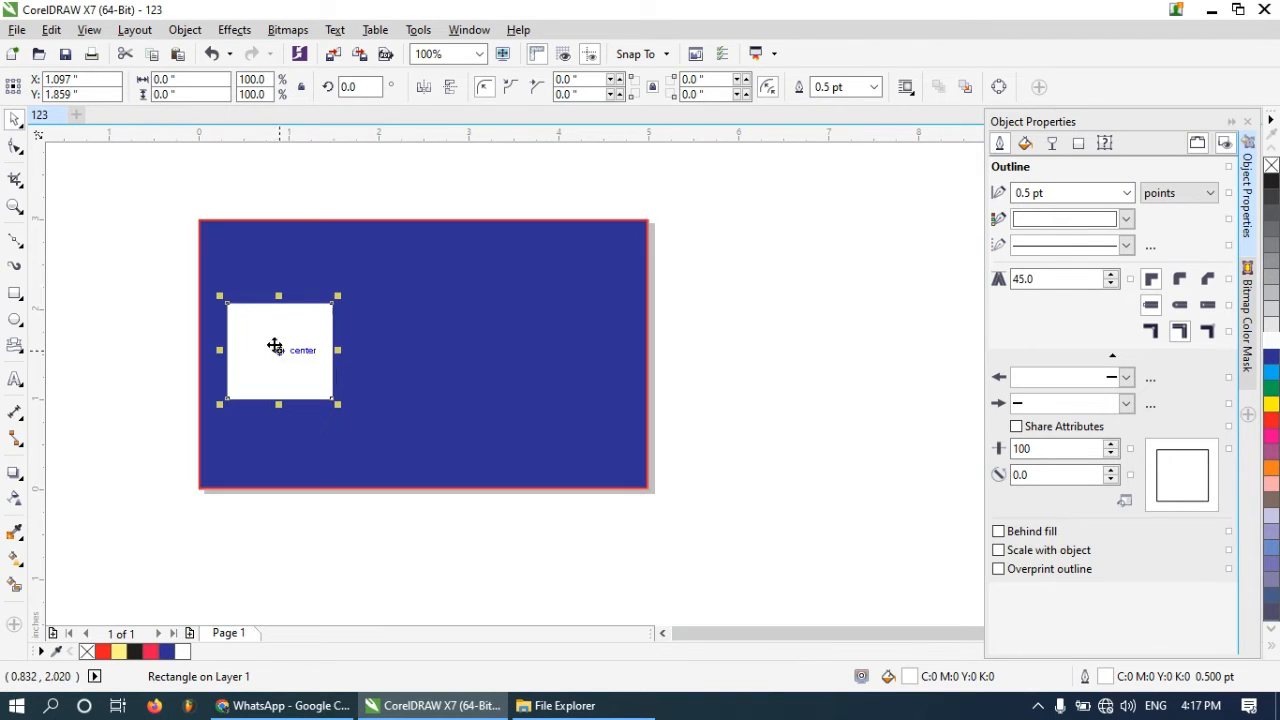
drag(337, 404, 311, 345)
scroll(278, 350, up, 2)
scroll(316, 352, down, 2)
scroll(311, 345, up, 2)
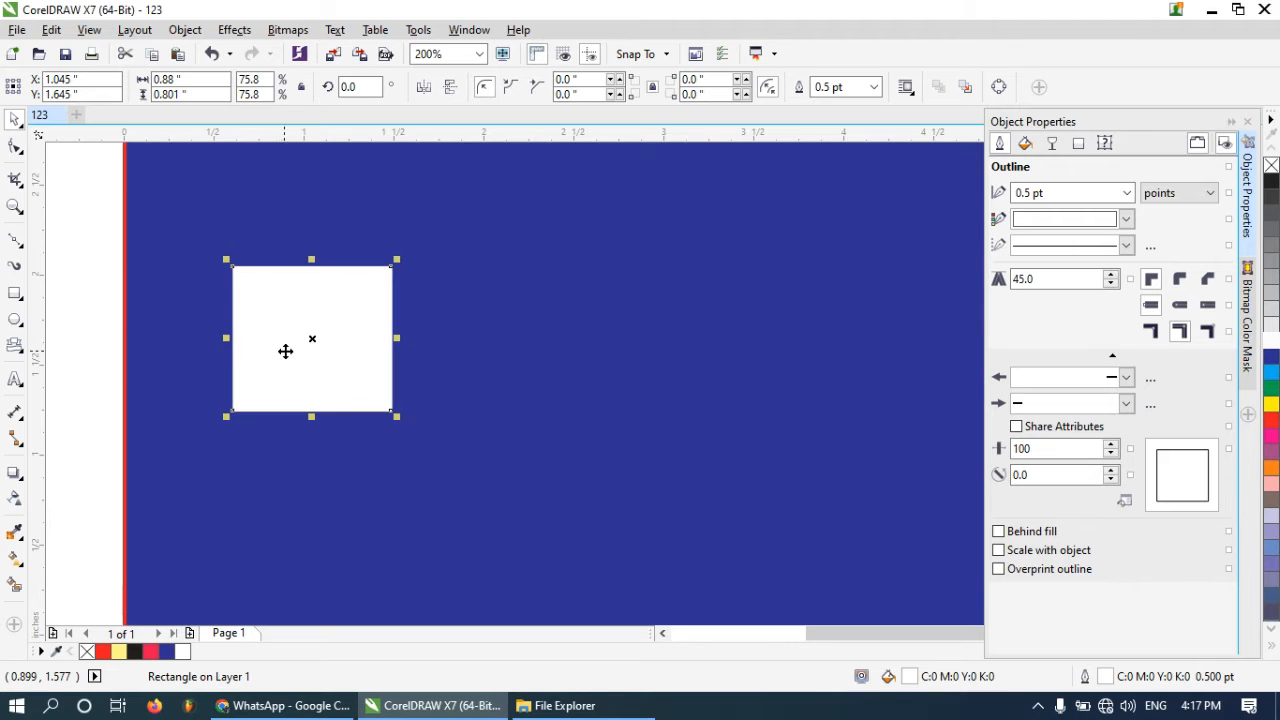
Create a paragraph text frame near the card's left edge and enter the text ABC
click(15, 379)
drag(212, 400, 66, 300)
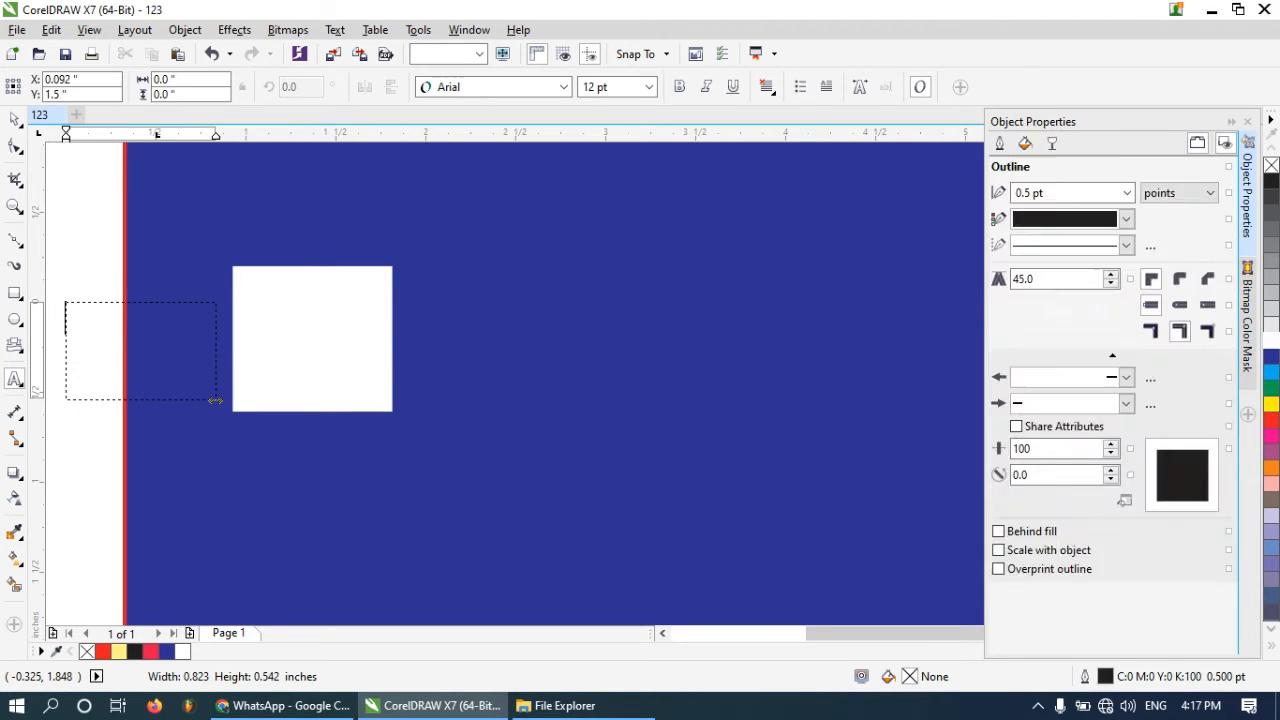
text(ABC)
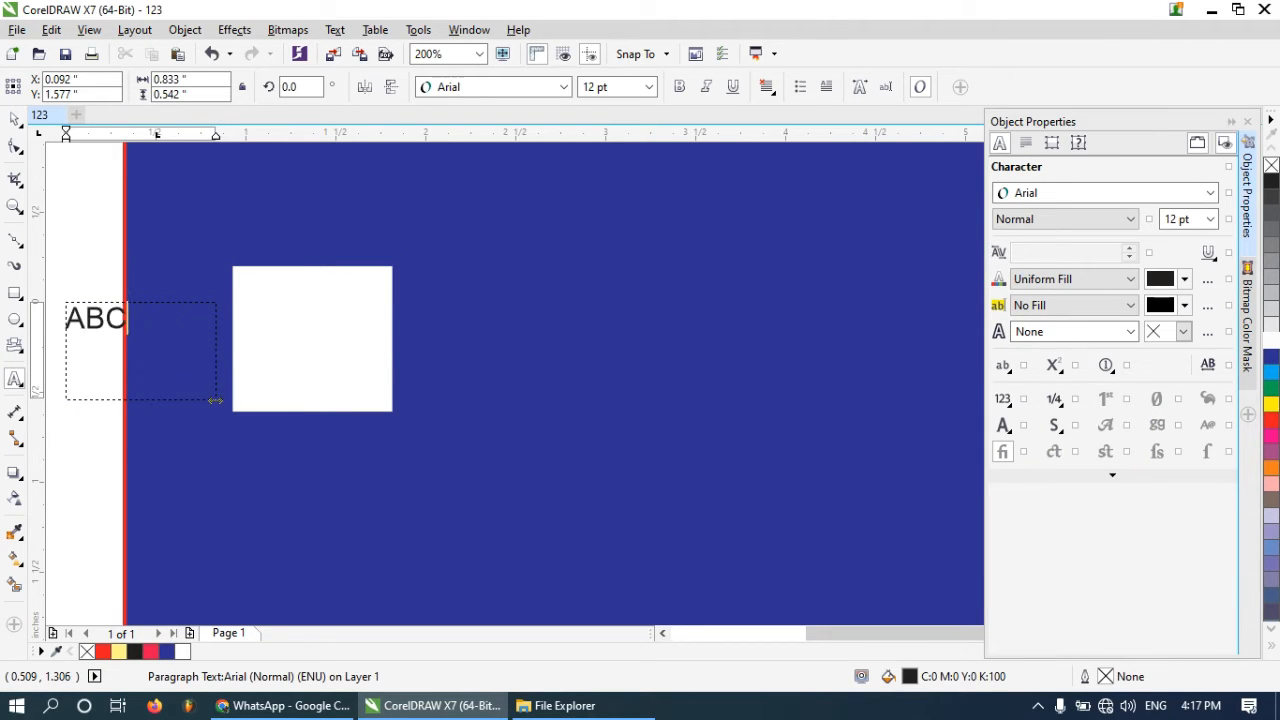
Move the ABC text onto the white rectangle
click(15, 120)
scroll(92, 312, up, 2)
drag(89, 315, 502, 327)
scroll(437, 290, down, 2)
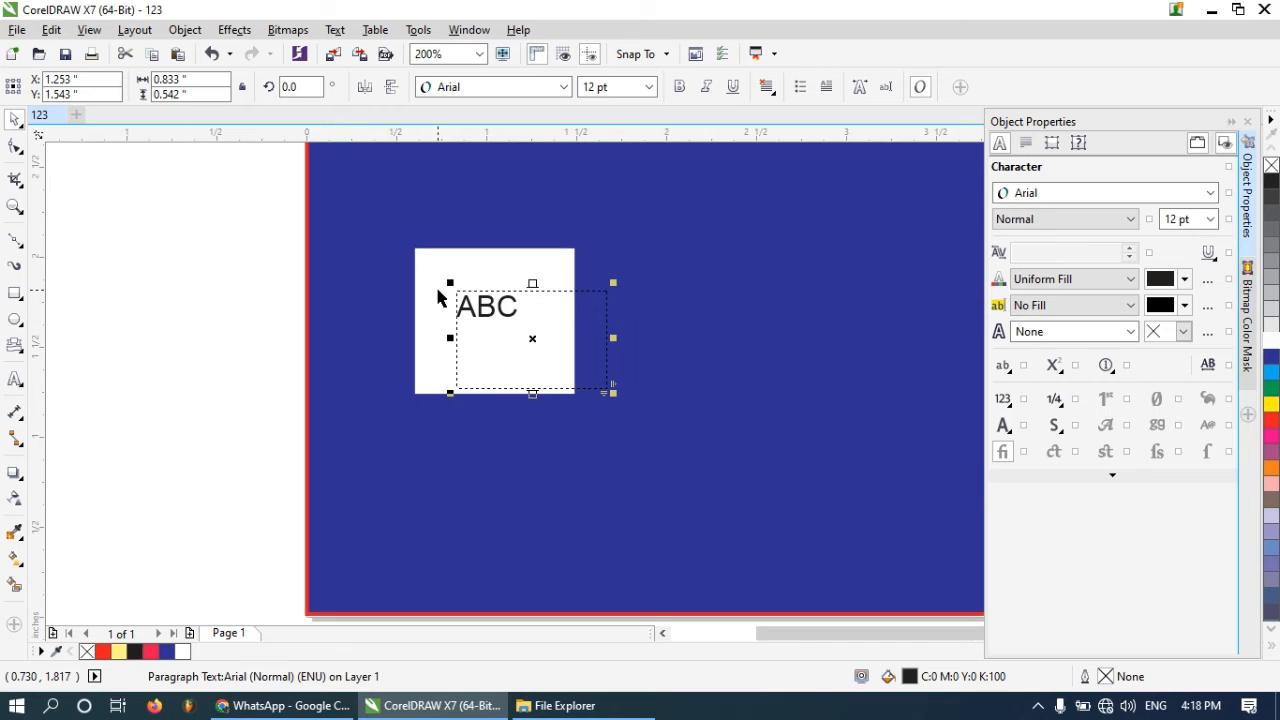
Make the ABC text bold and shrink its text frame
click(680, 88)
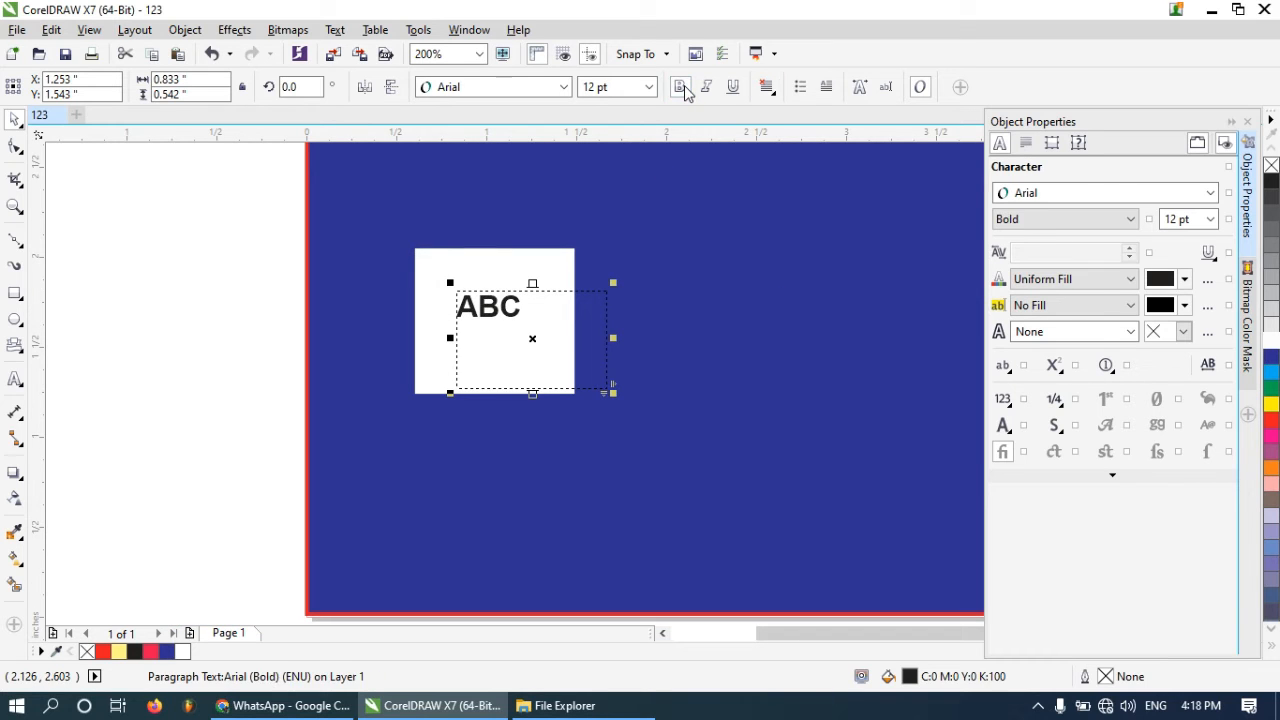
drag(613, 392, 607, 354)
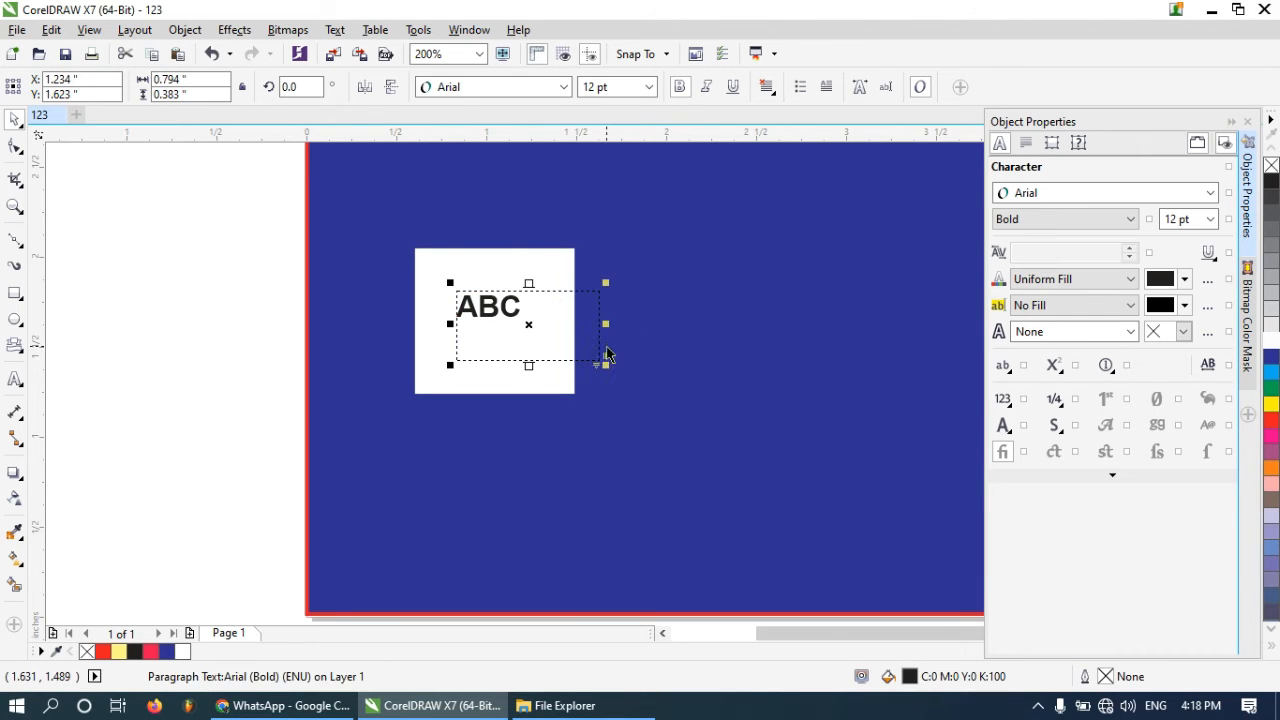
Convert the ABC paragraph text to artistic text
right_click(499, 309)
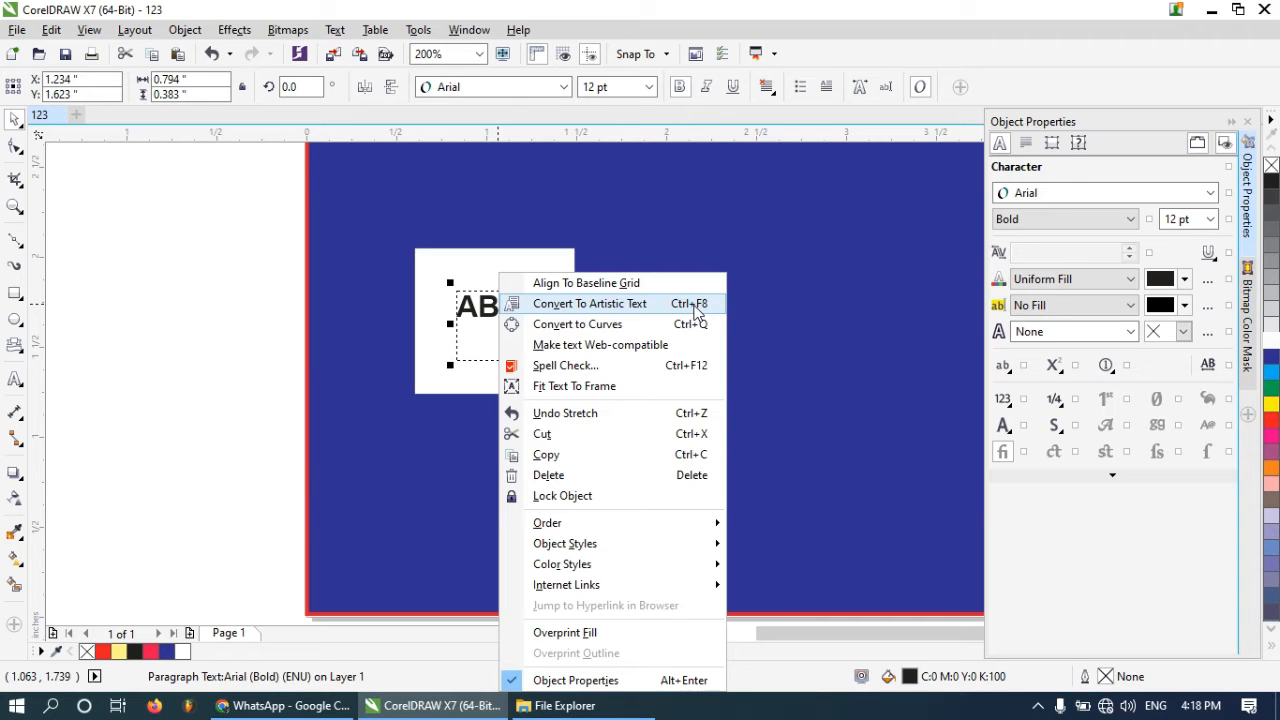
click(609, 304)
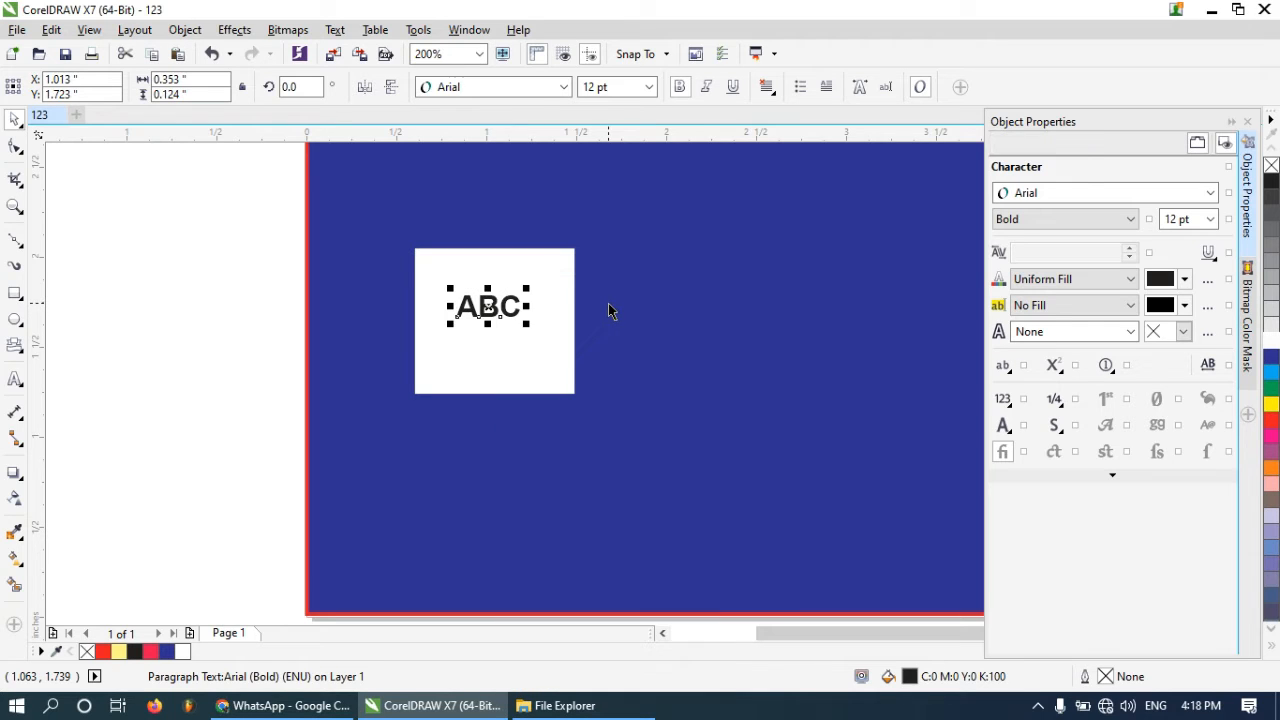
Enlarge the ABC text to about 20.65 pt and center it within the white rectangle
scroll(466, 300, up, 2)
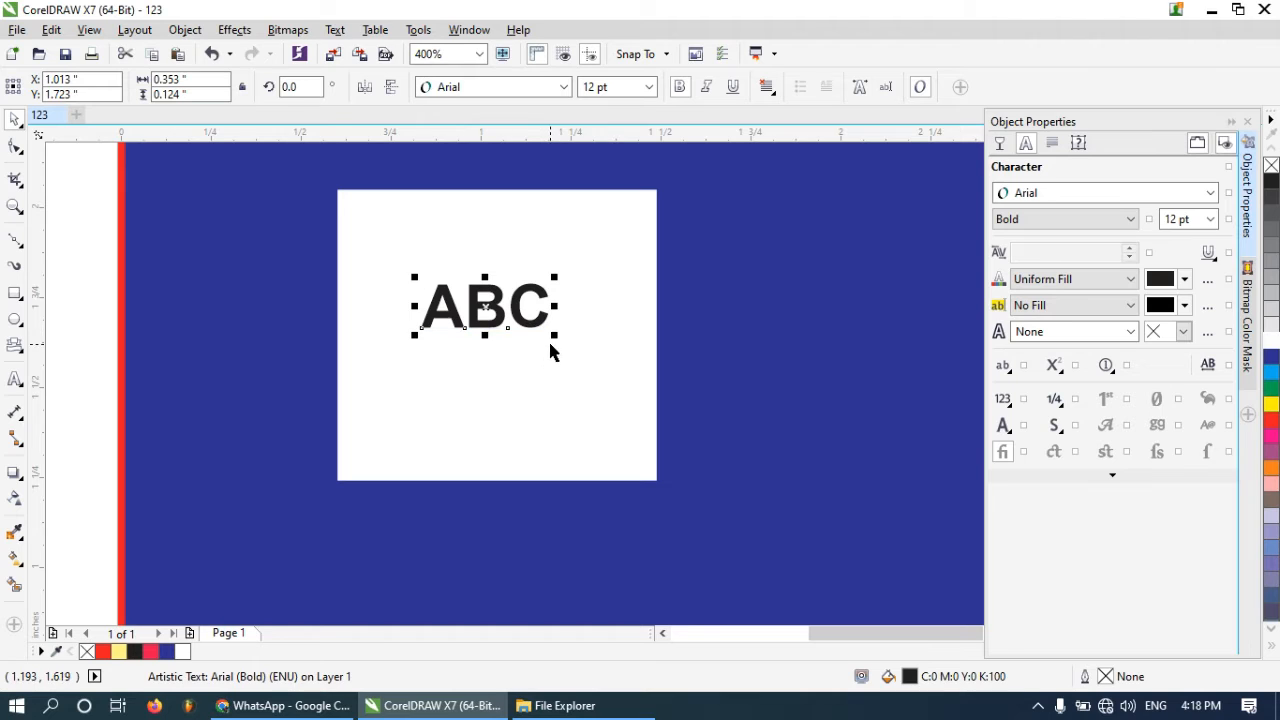
drag(555, 335, 624, 400)
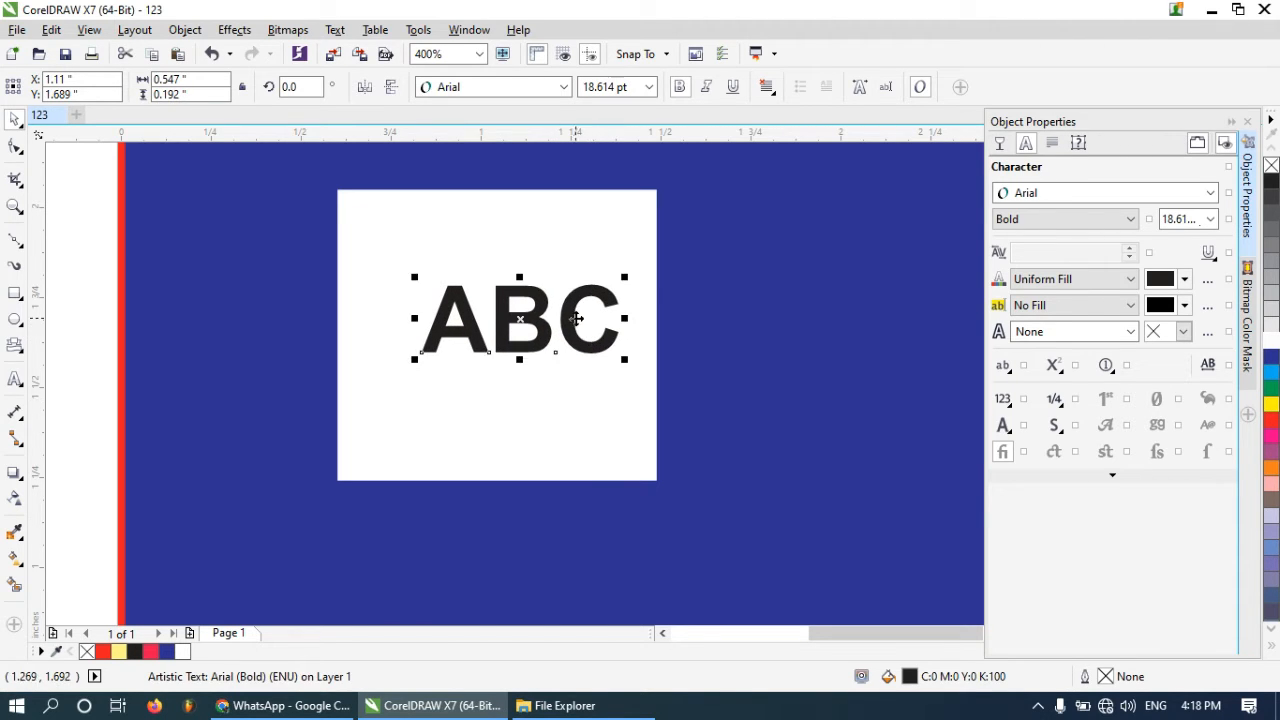
drag(575, 318, 542, 314)
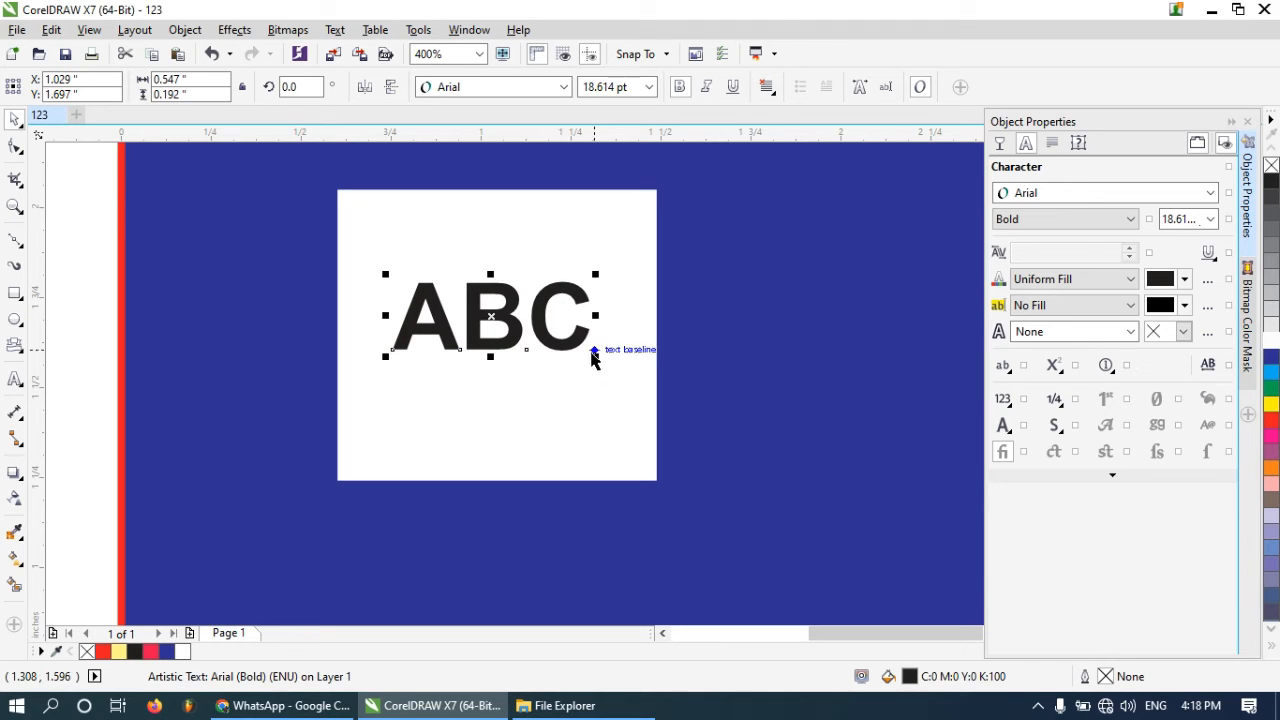
drag(596, 358, 617, 400)
scroll(455, 312, down, 1)
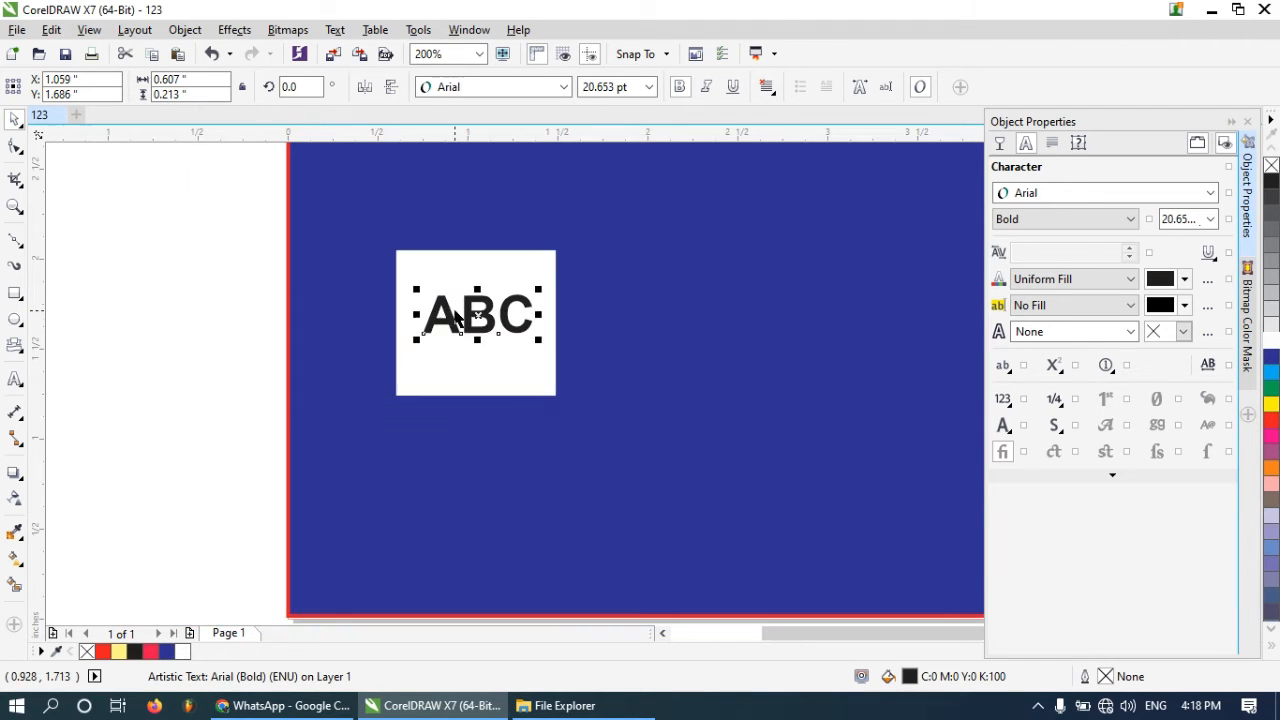
Reduce the white rectangle's height slightly so it fits snugly around the ABC text
click(606, 397)
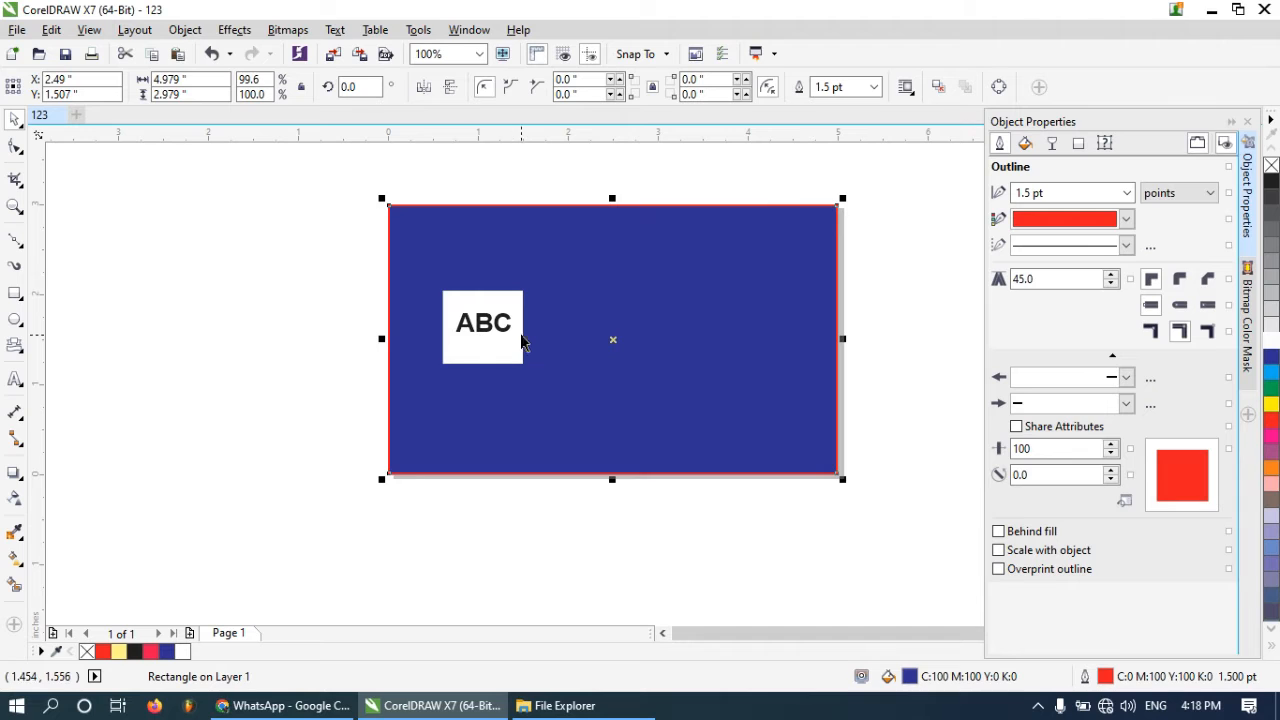
click(495, 335)
scroll(488, 345, up, 1)
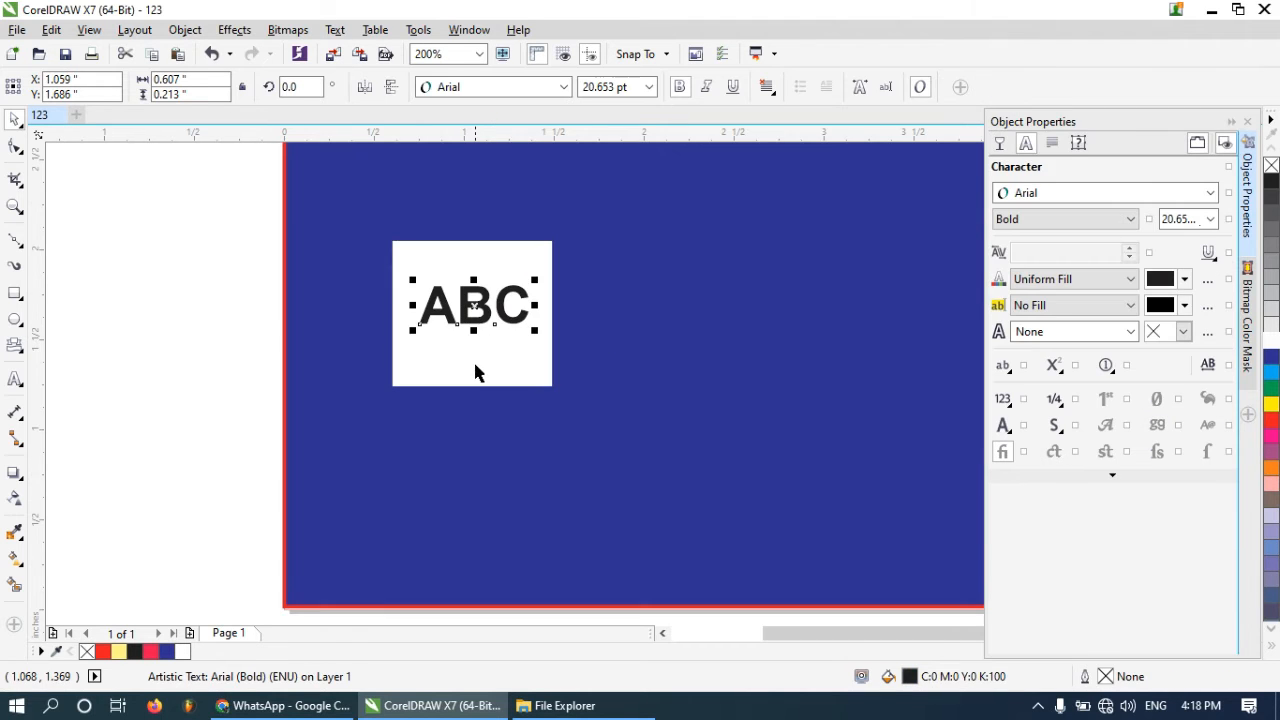
click(476, 390)
click(478, 386)
click(462, 368)
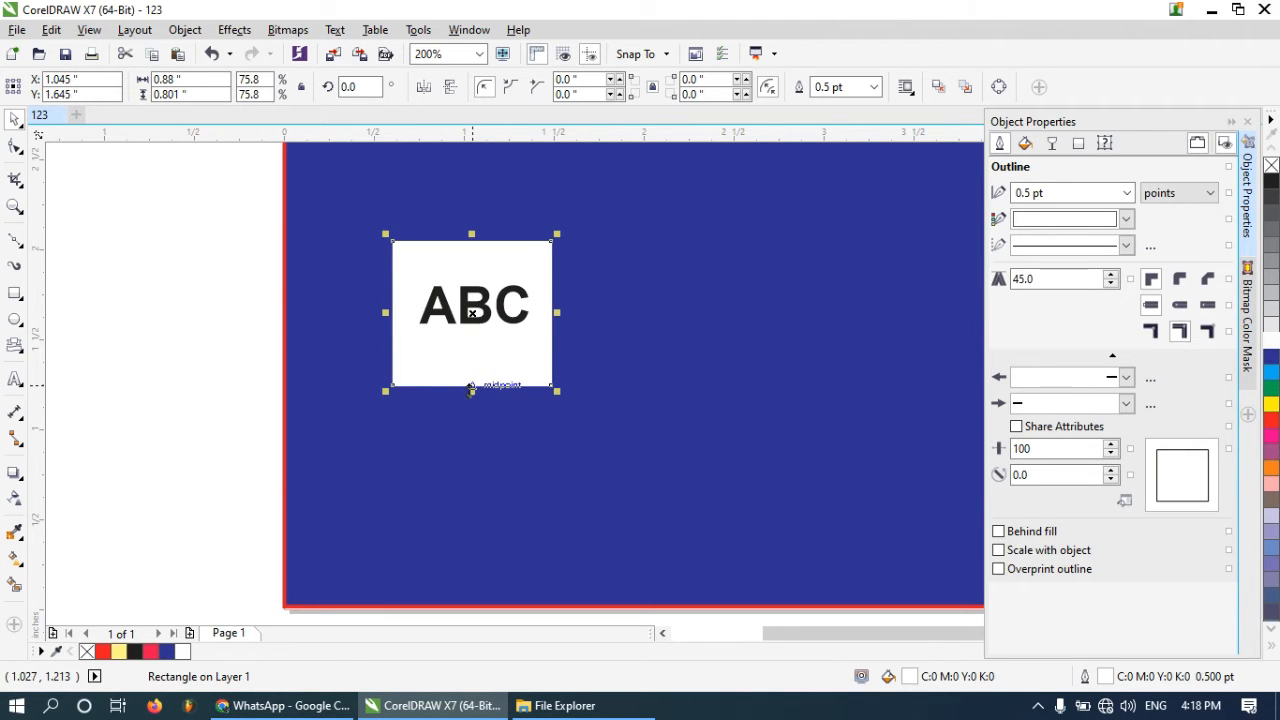
drag(473, 386, 497, 388)
click(477, 314)
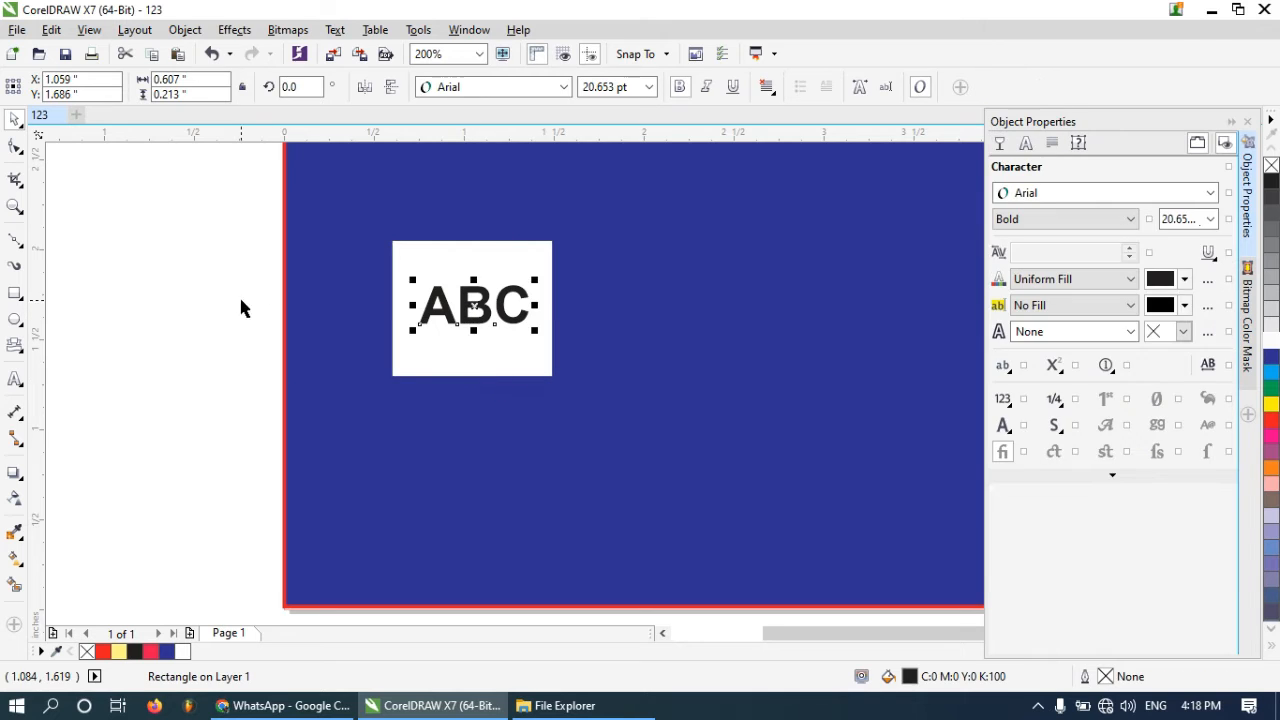
click(239, 298)
scroll(229, 288, down, 1)
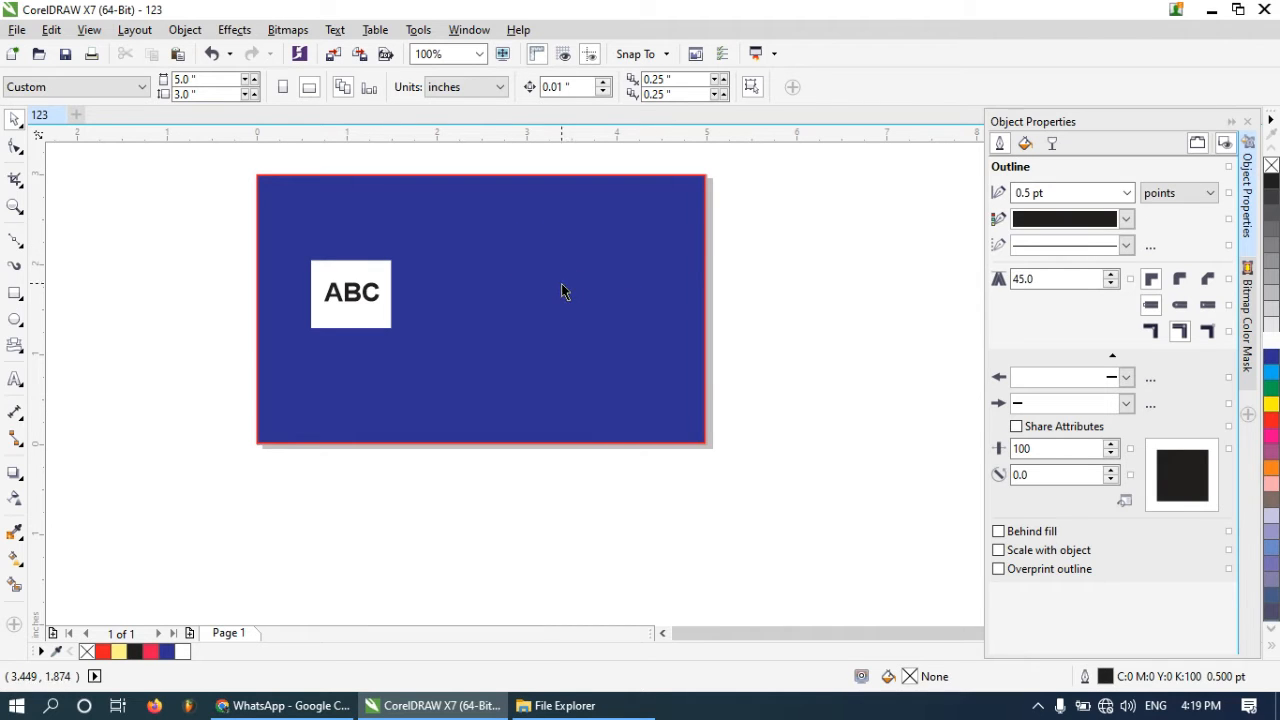
Create a text frame in the card's upper right area and enter a phone number
click(15, 379)
click(491, 238)
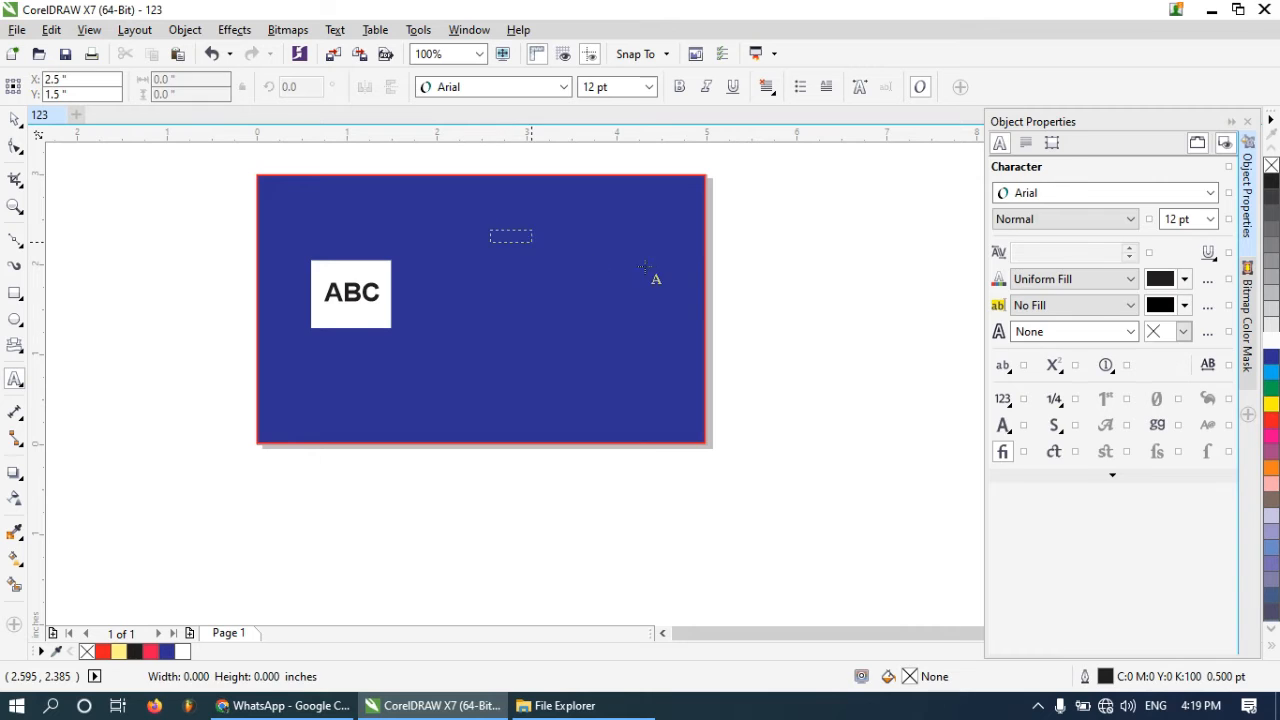
mouse_move(656, 279)
mouse_down()
mouse_move(674, 277)
mouse_move(666, 268)
mouse_up()
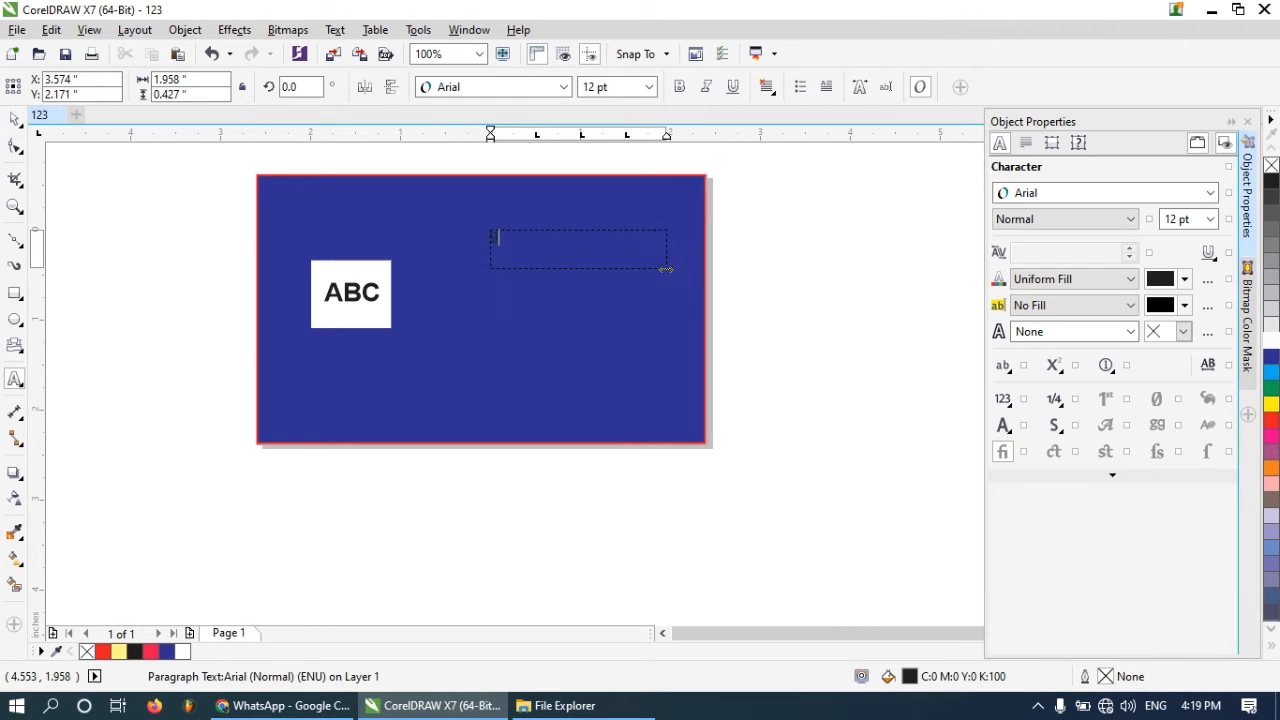
text(91)
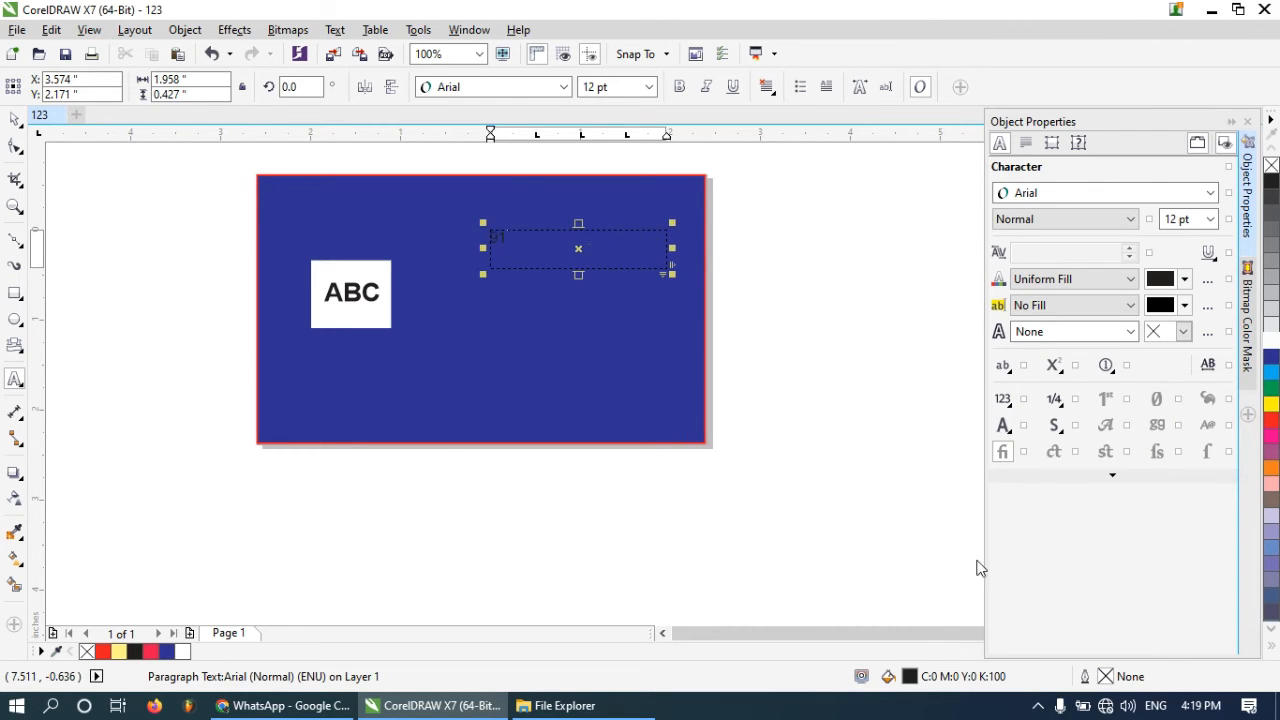
scroll(534, 224, up, 2)
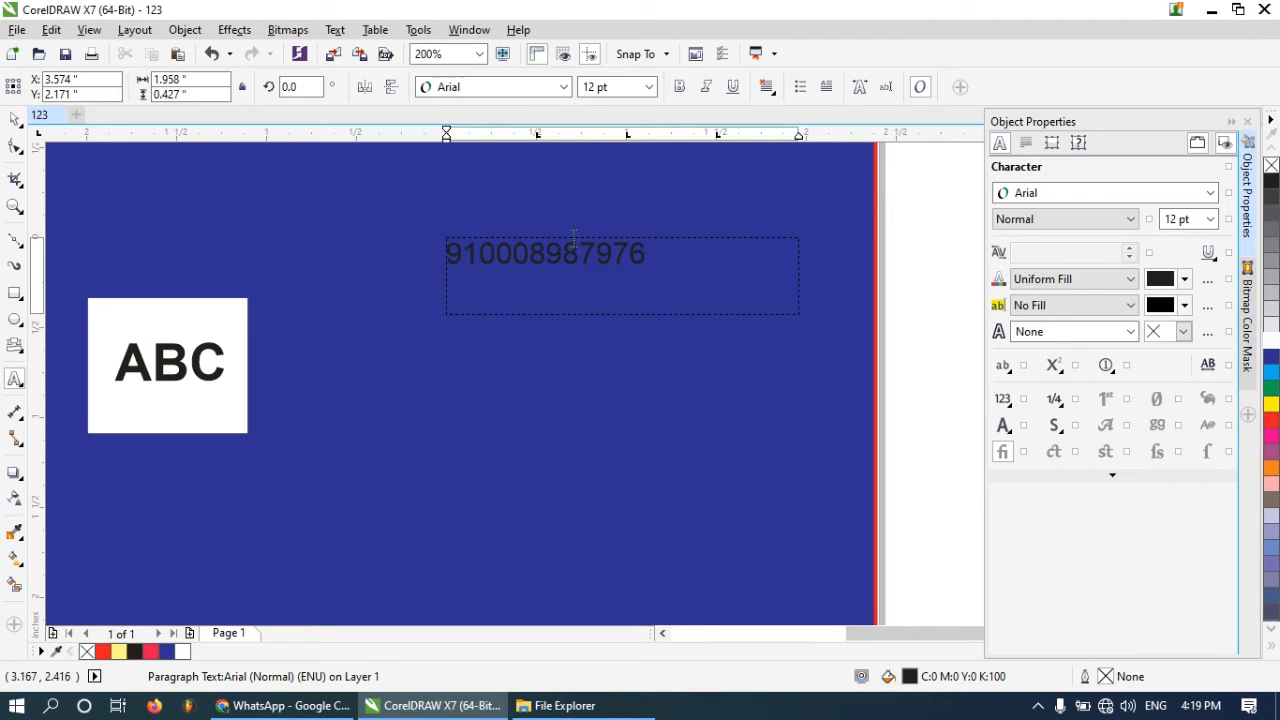
Make the phone number text bold and color it white
key(ctrl+a)
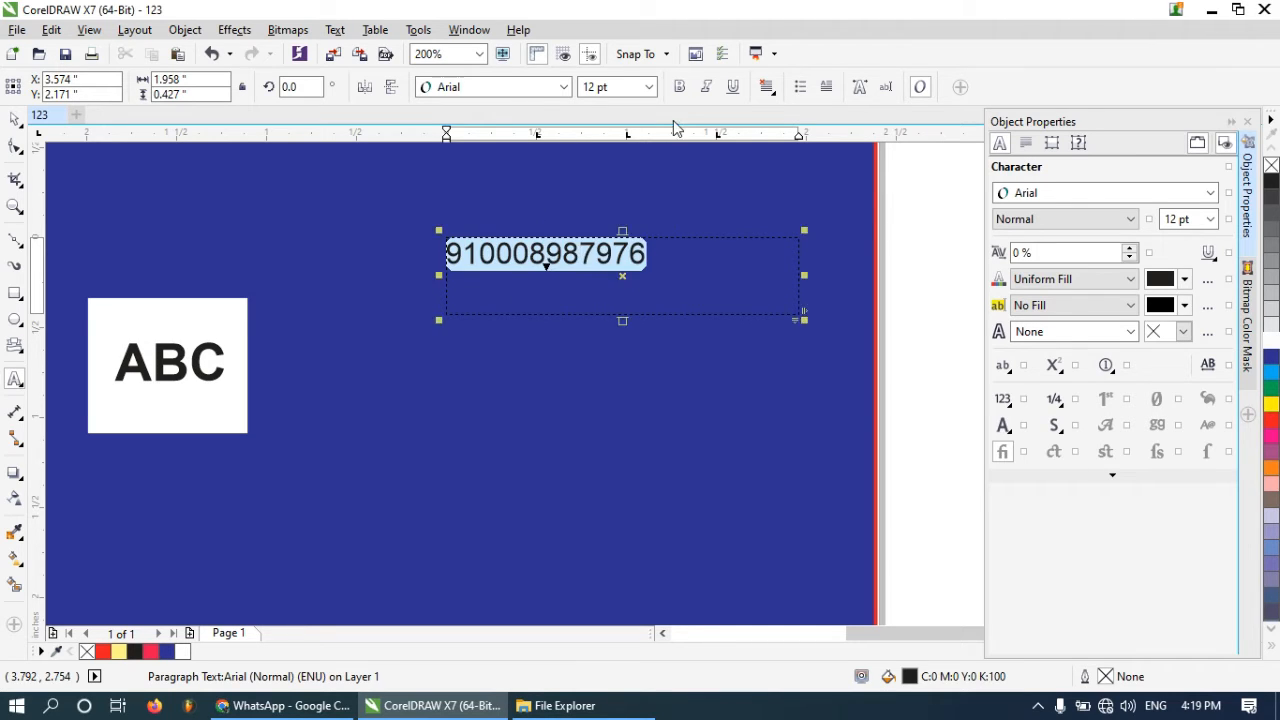
click(678, 87)
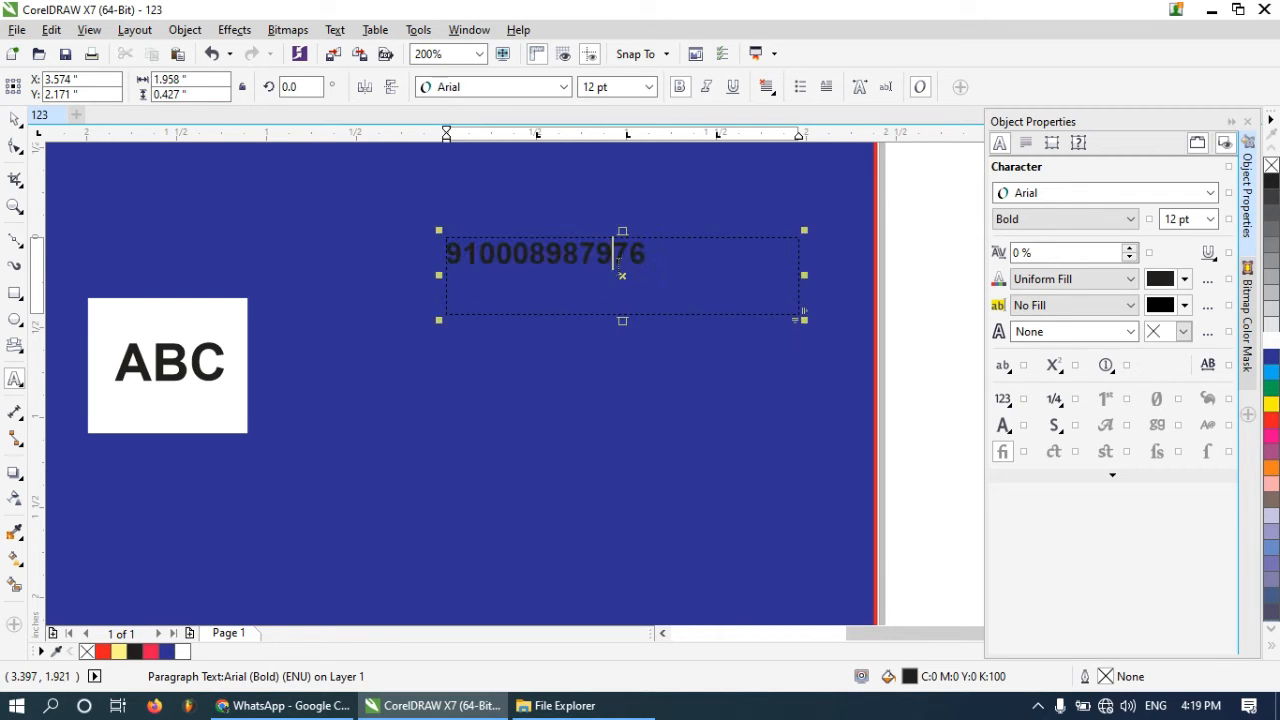
drag(648, 256, 447, 256)
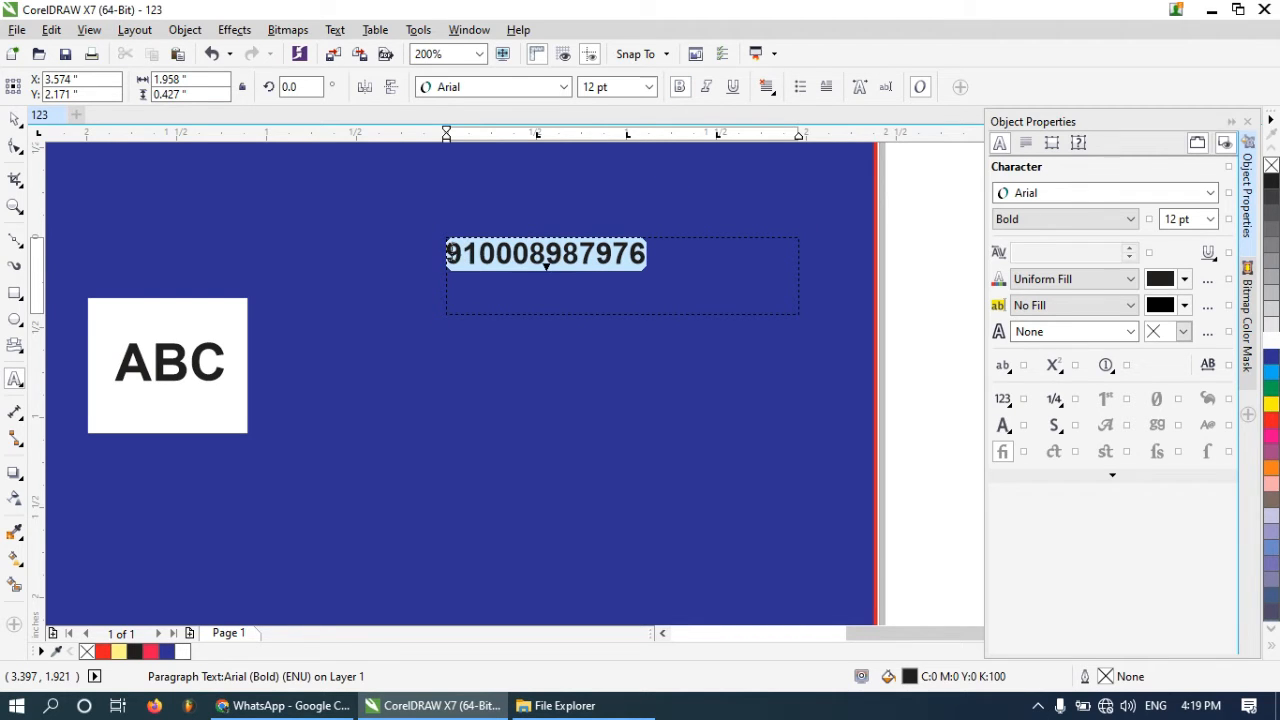
click(1272, 340)
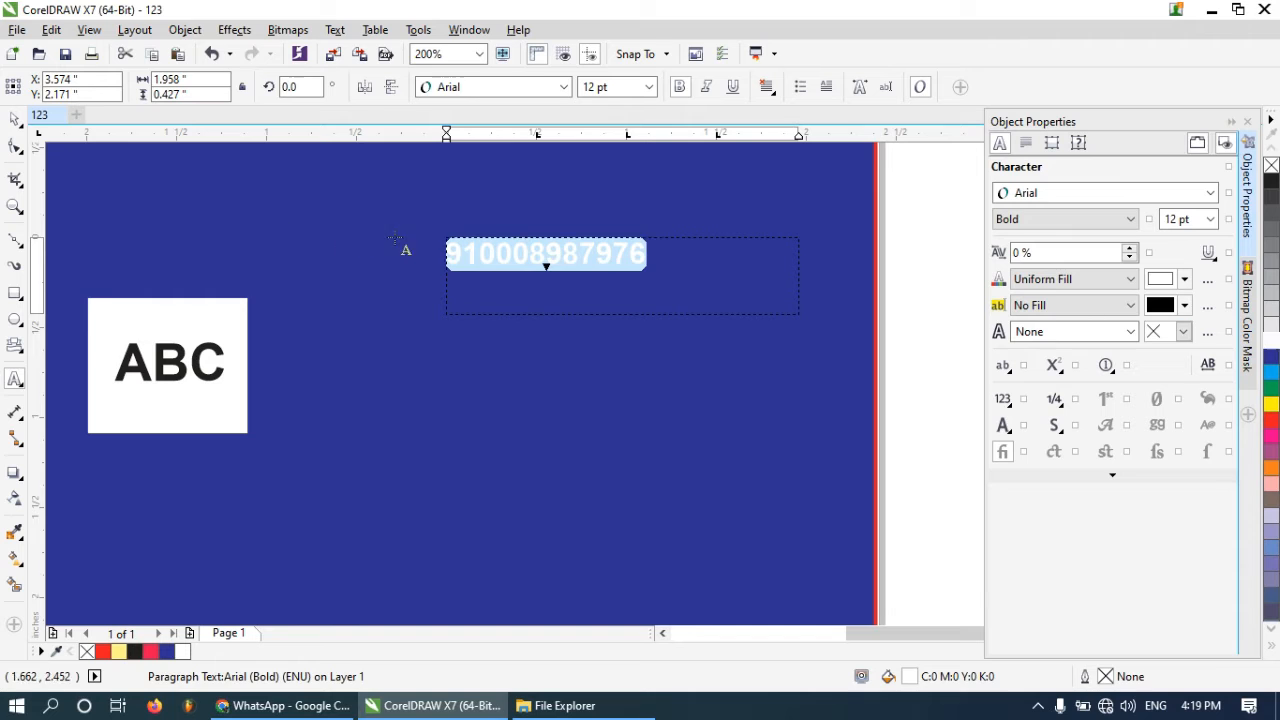
click(511, 252)
right_click(508, 253)
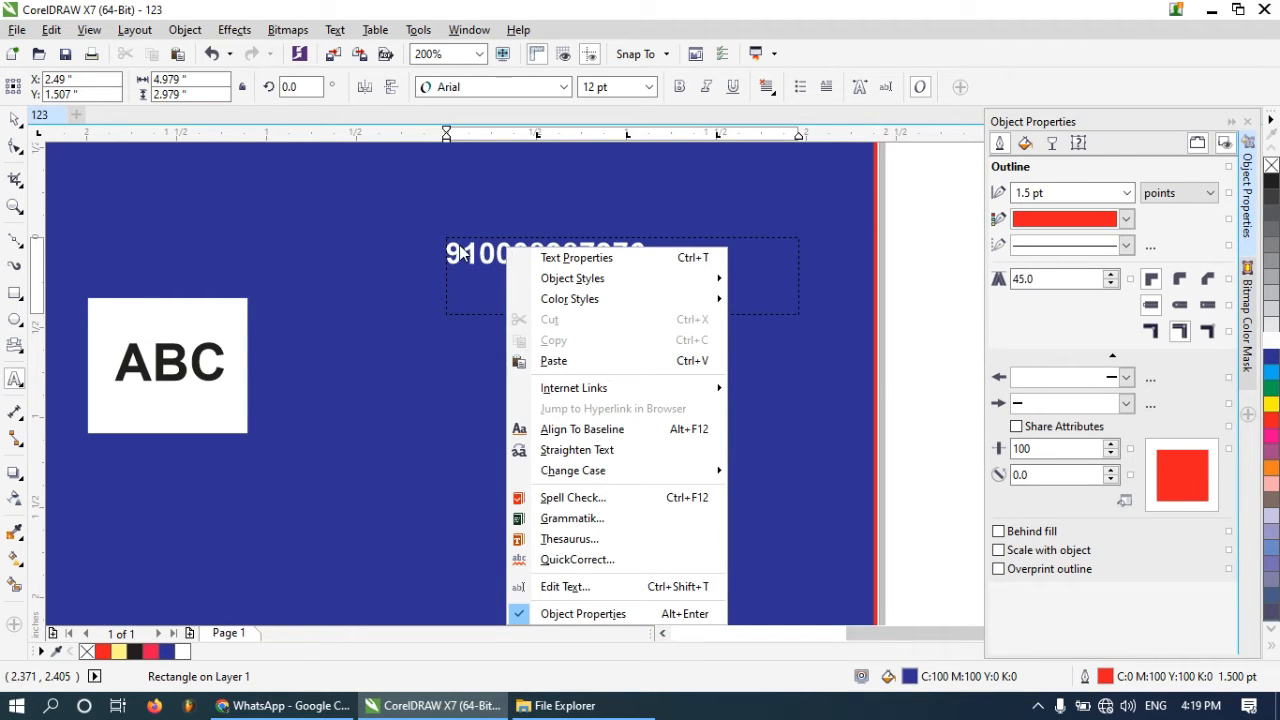
key(Escape)
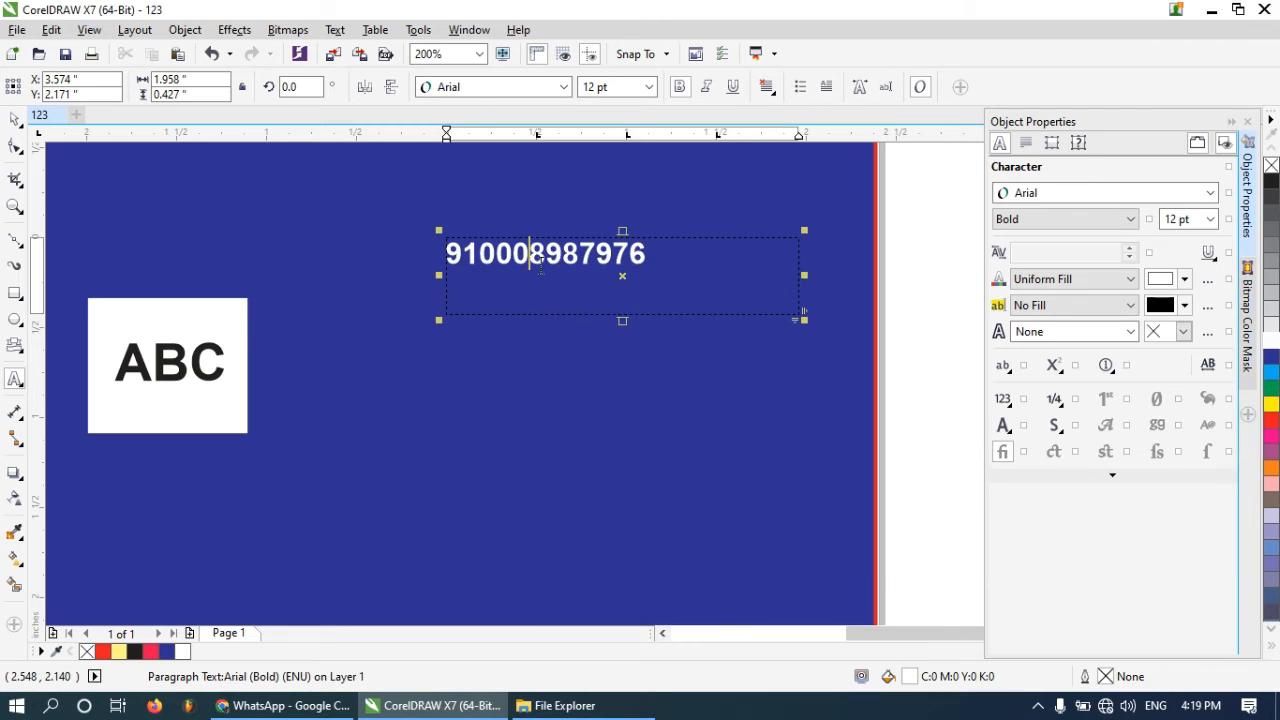
Convert the phone number to artistic text and enlarge it slightly
drag(647, 256, 421, 260)
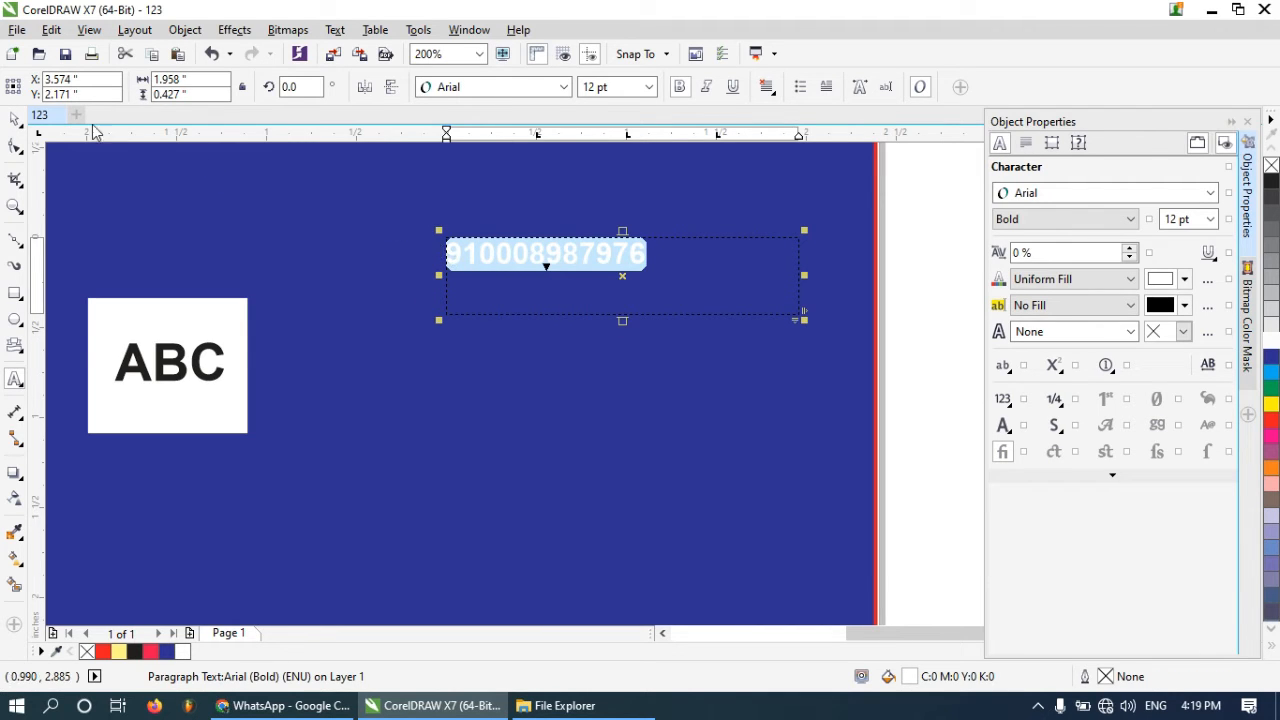
click(16, 118)
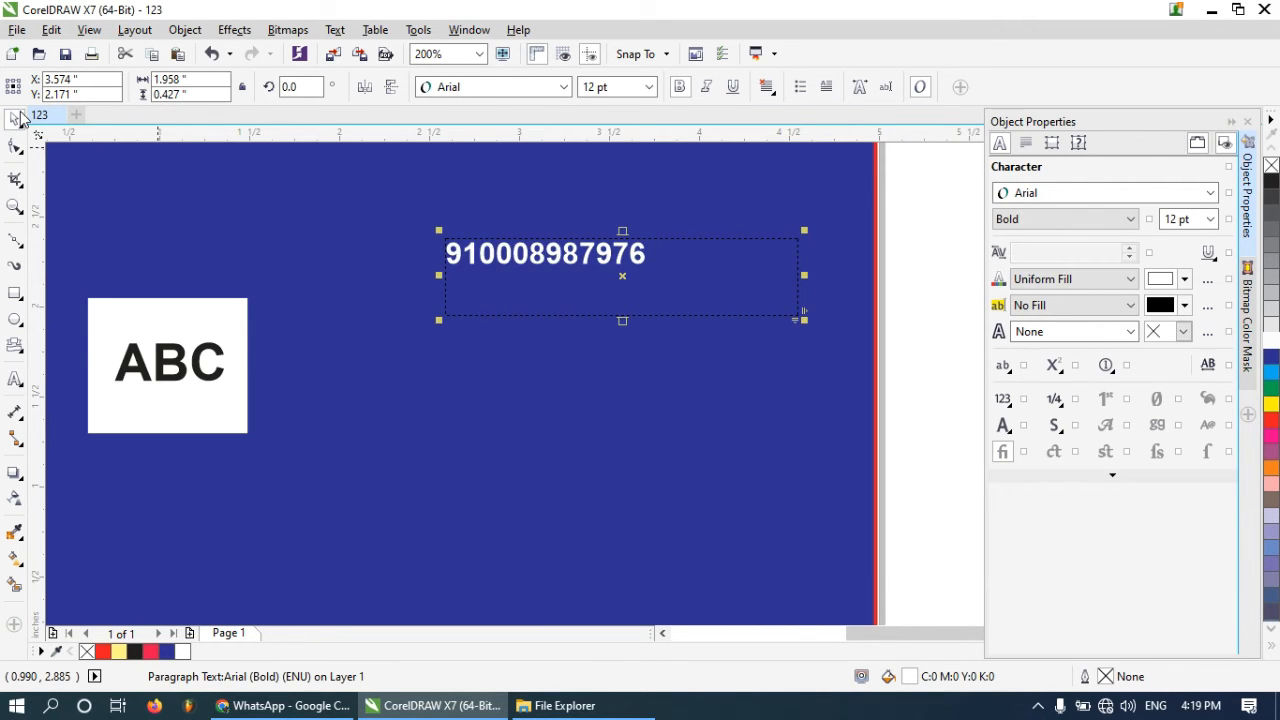
click(569, 257)
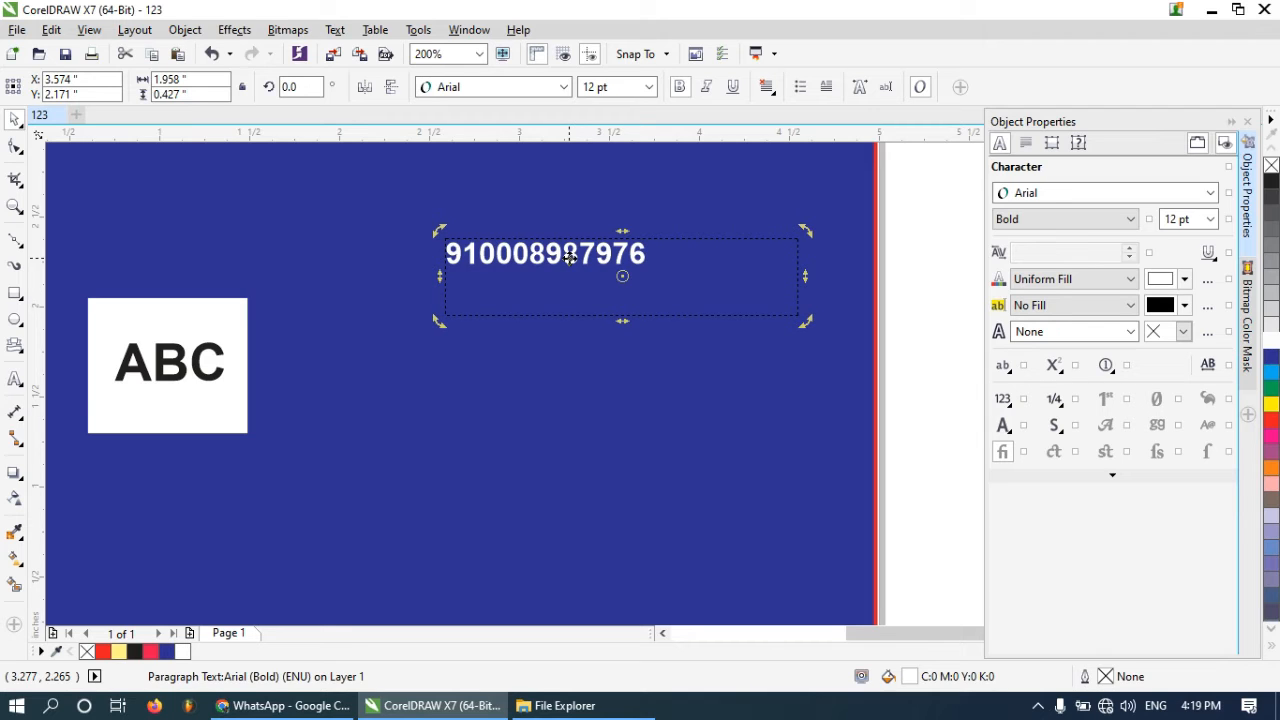
right_click(565, 260)
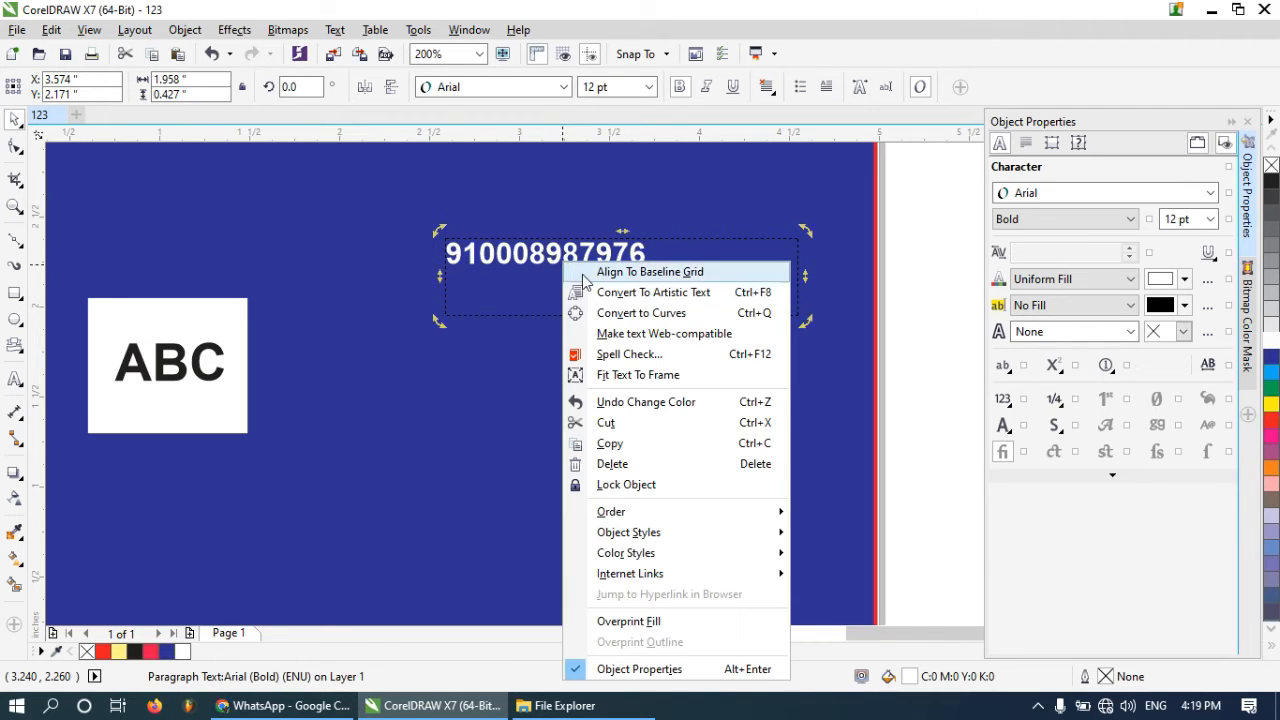
click(680, 298)
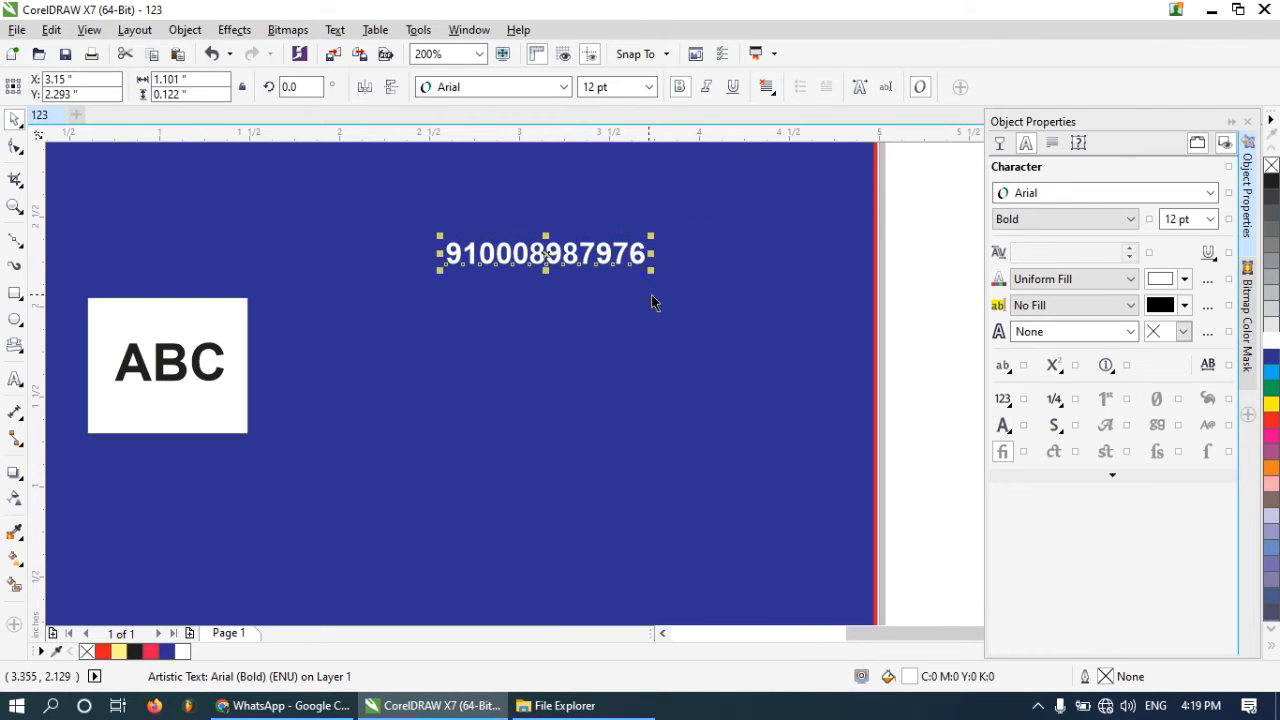
drag(651, 269, 691, 300)
click(643, 320)
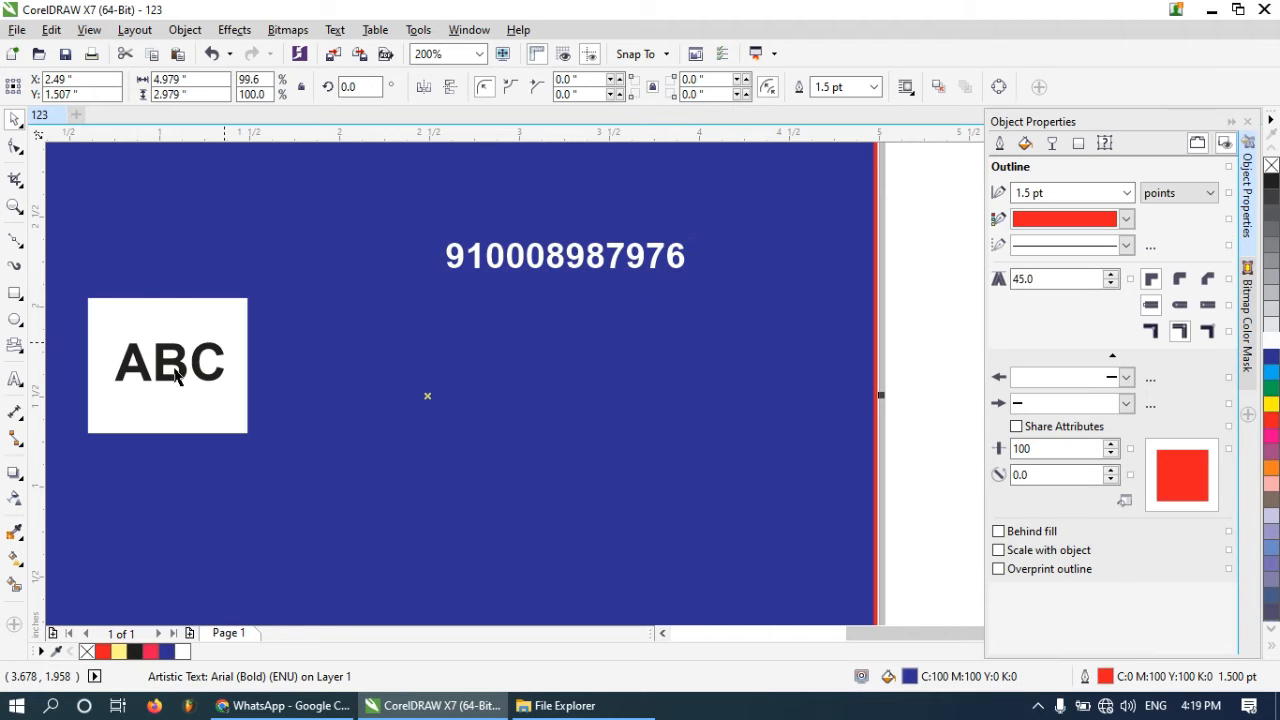
Add artistic text below the phone number and enter a sample e-mail address
click(17, 380)
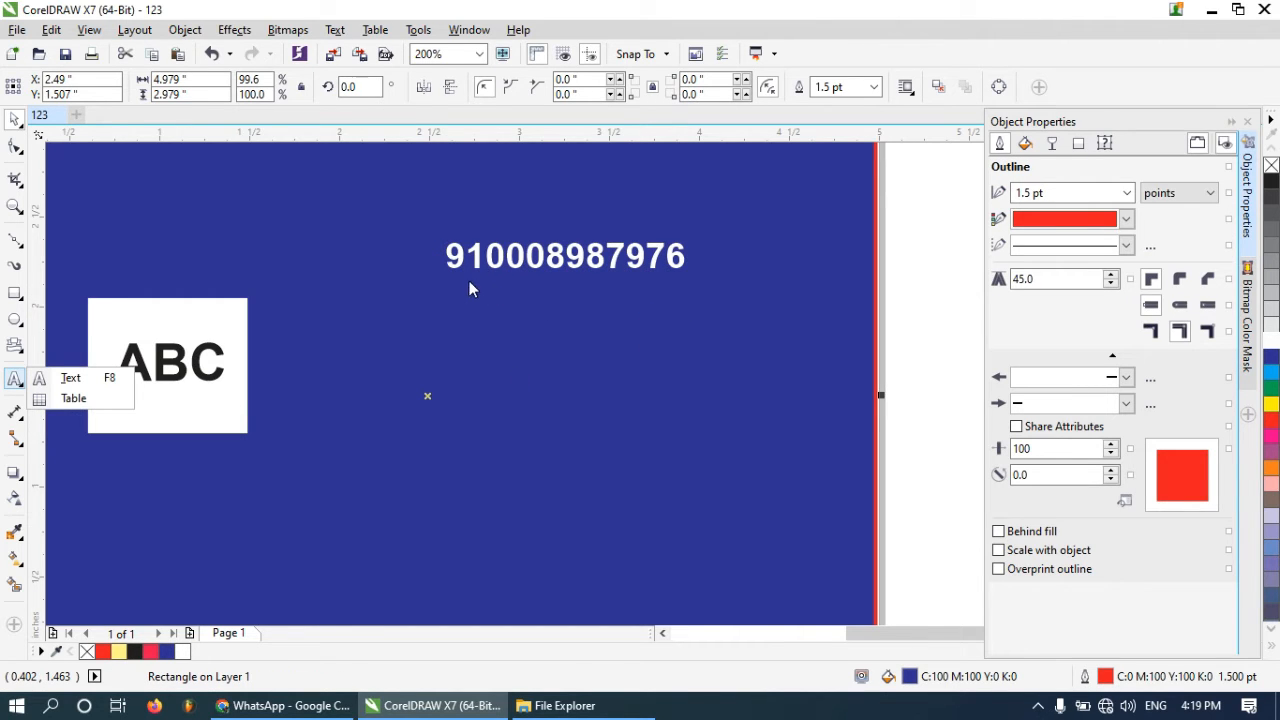
key(F8)
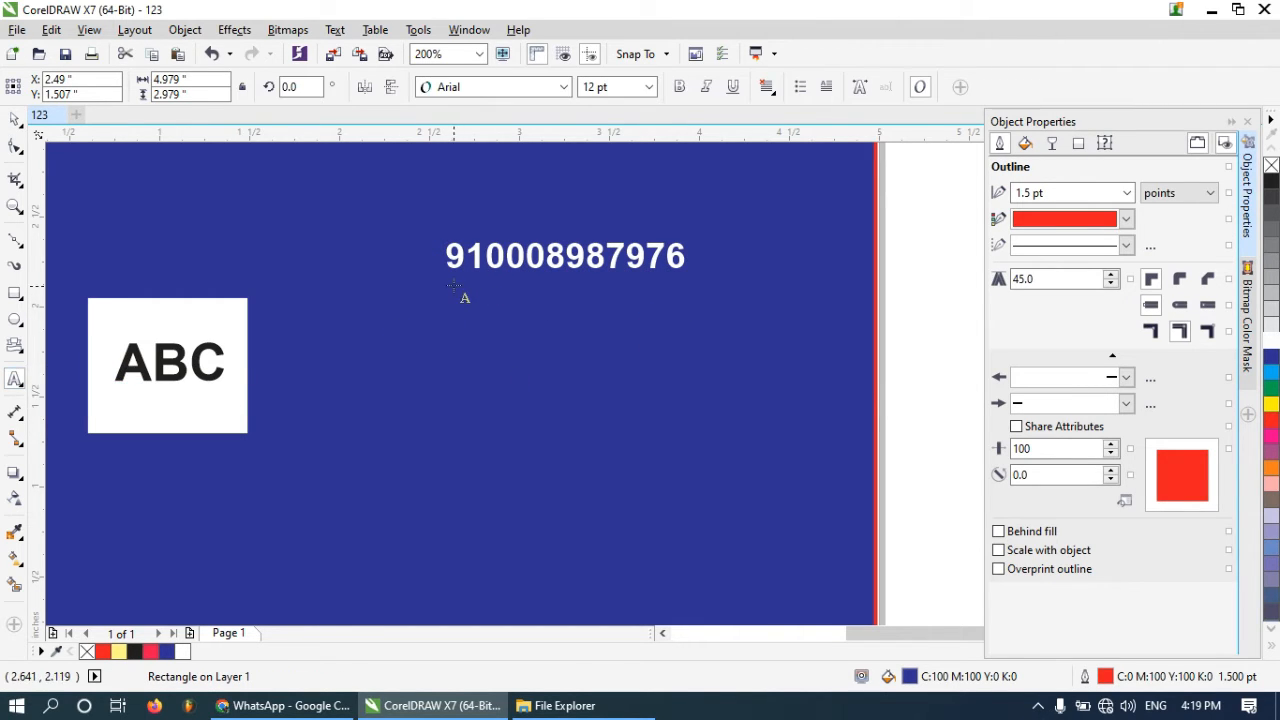
drag(447, 287, 695, 329)
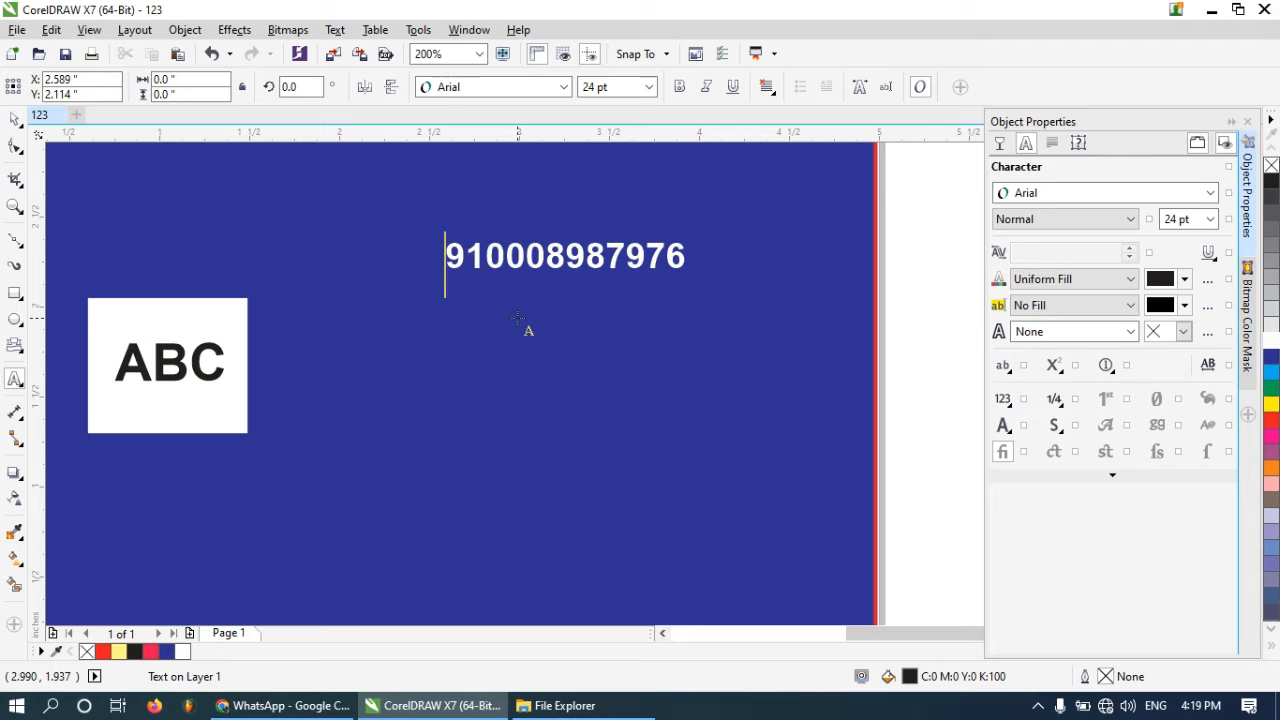
text(ABC@)
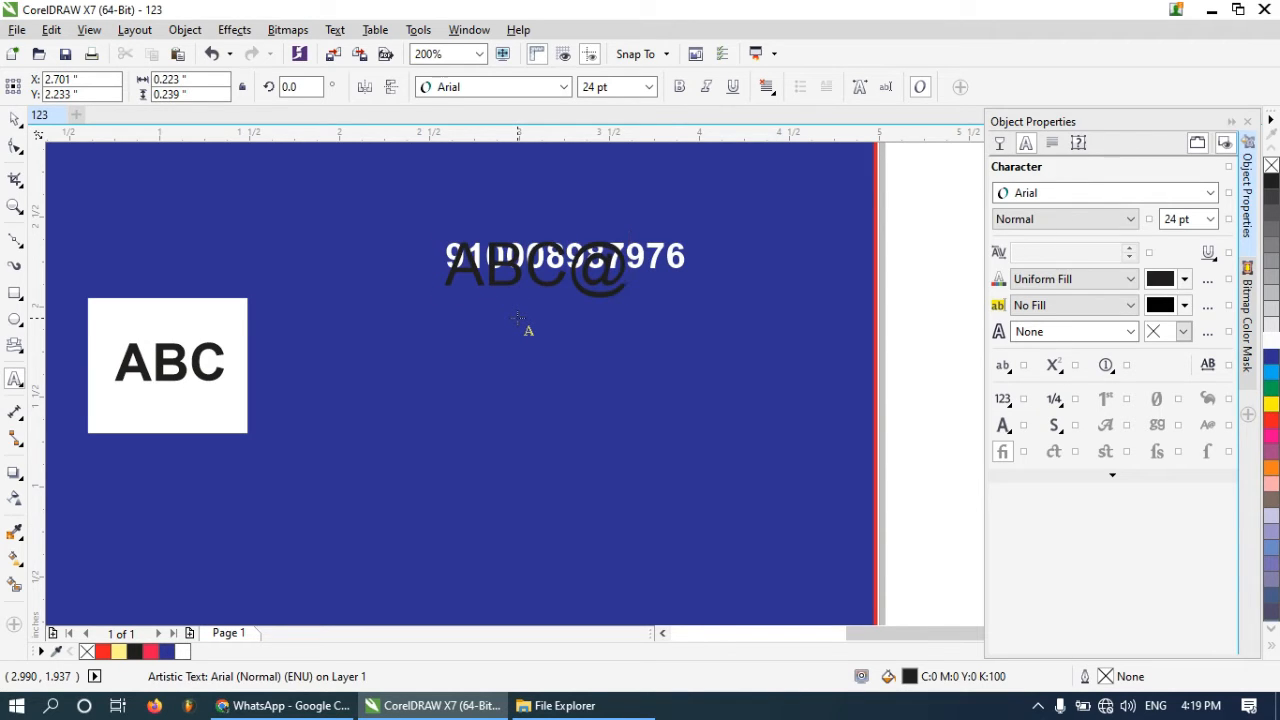
text(EM)
key(BackSpace)
key(BackSpace)
key(BackSpace)
key(BackSpace)
key(BackSpace)
key(BackSpace)
text(a)
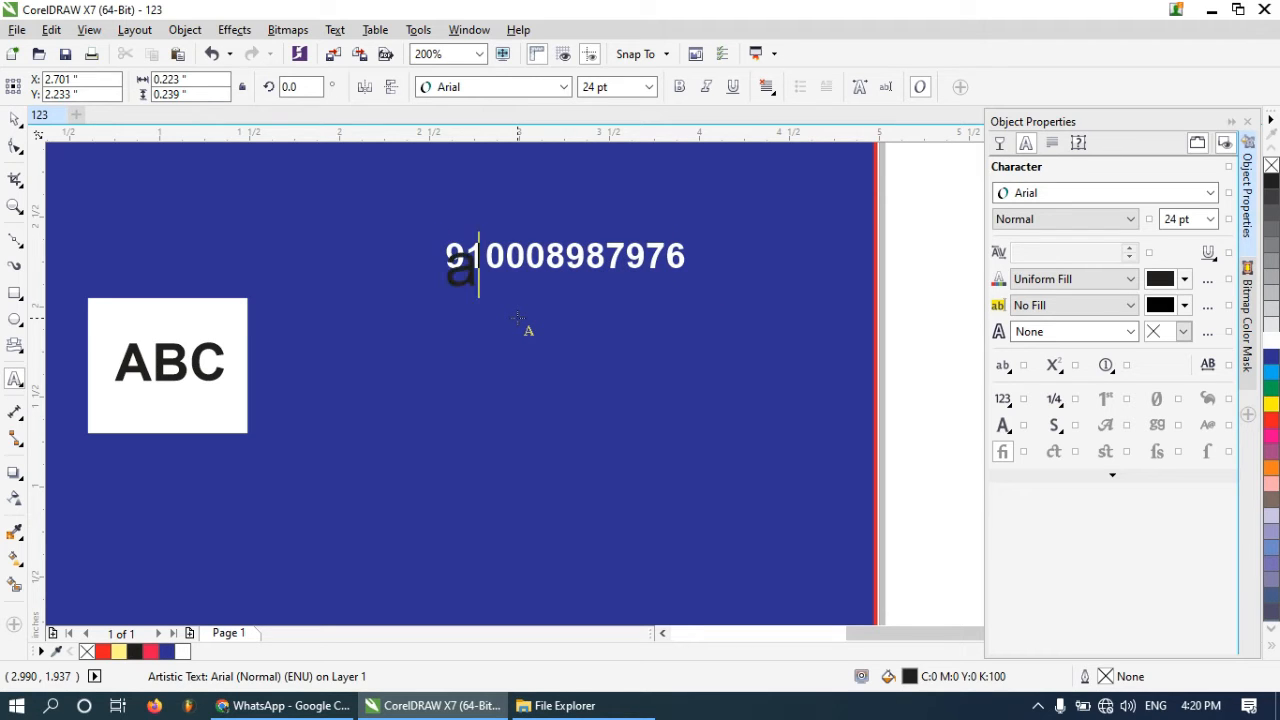
text(bc@e)
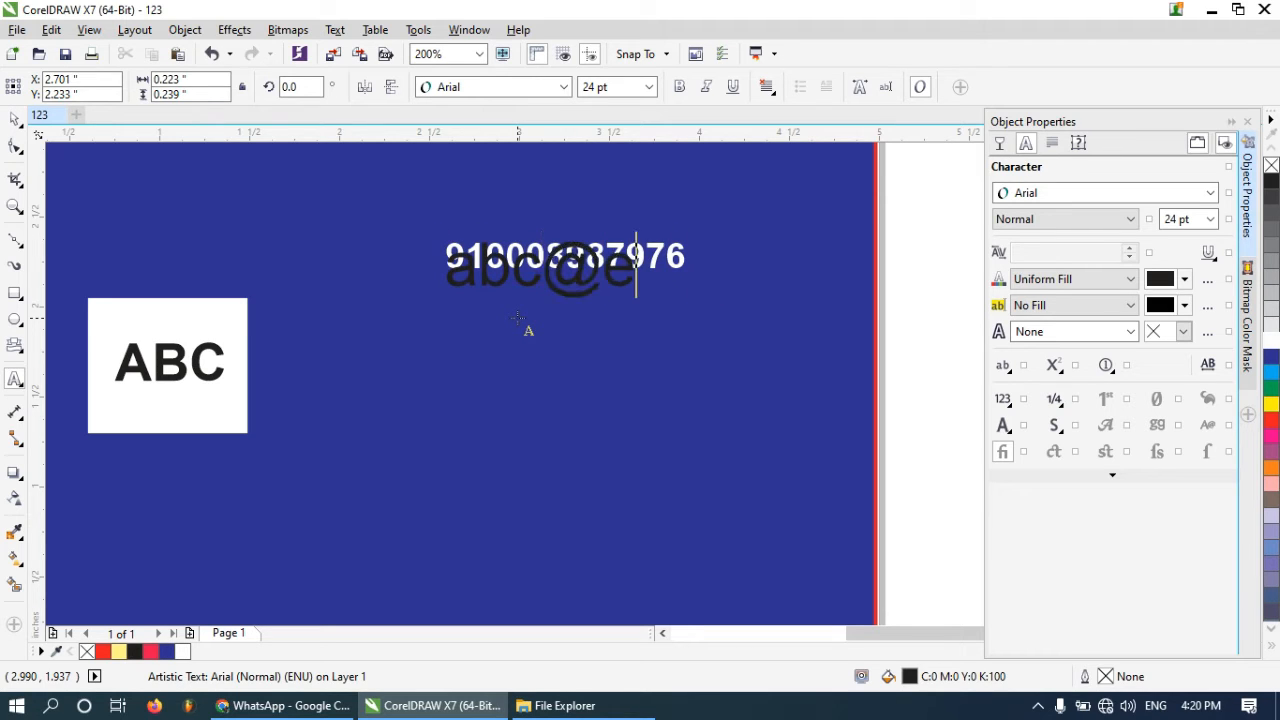
text(mail.)
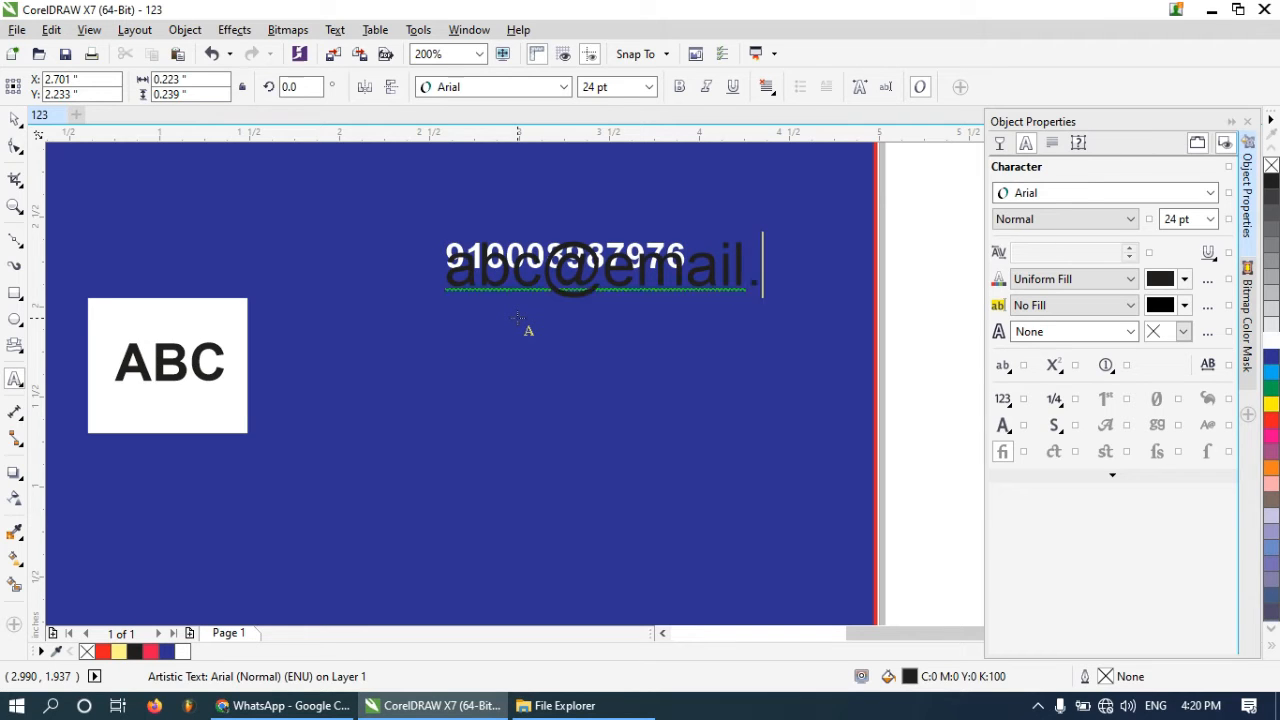
text(co)
key(BackSpace)
key(BackSpace)
key(BackSpace)
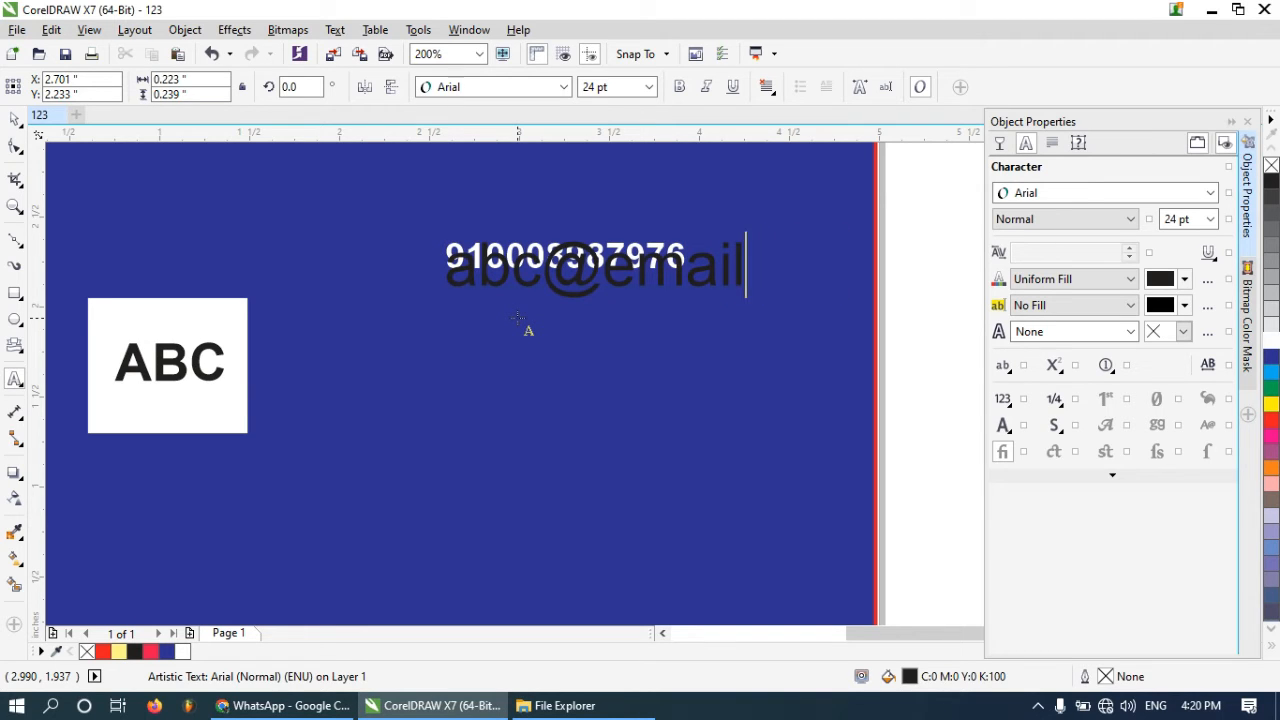
text(.com)
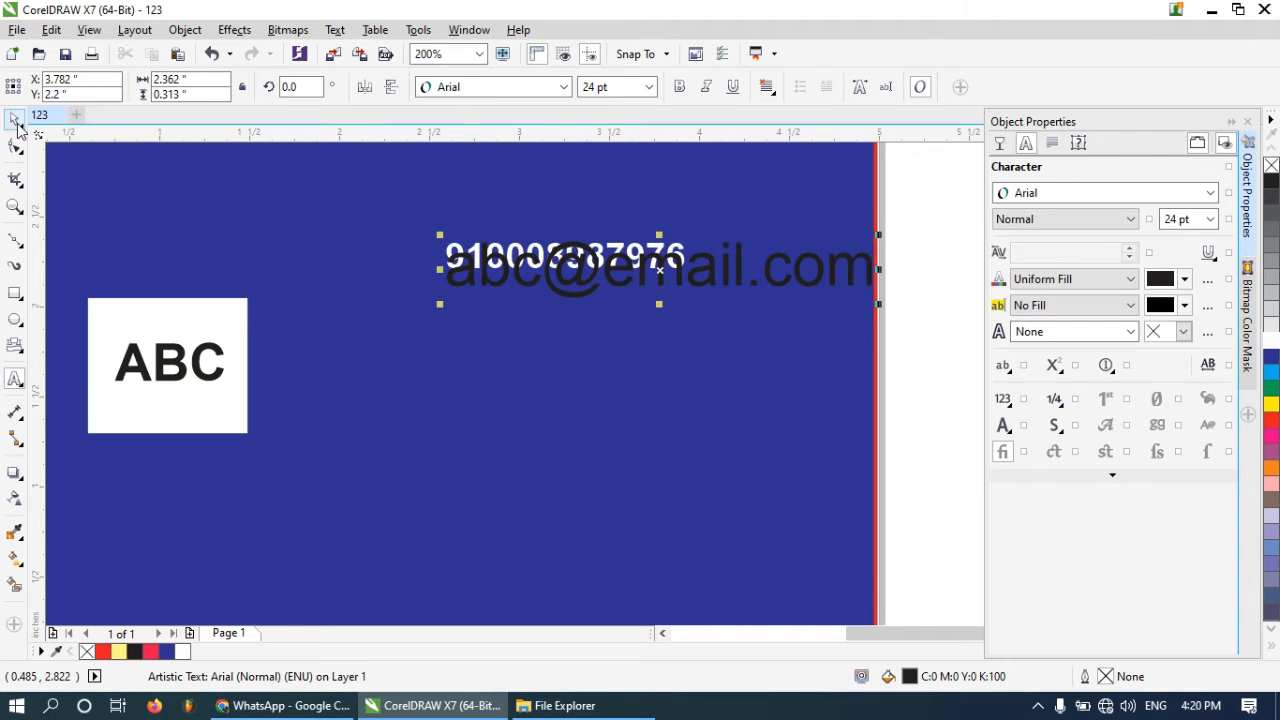
Move the e-mail text down below the phone number
click(14, 120)
drag(696, 282, 644, 357)
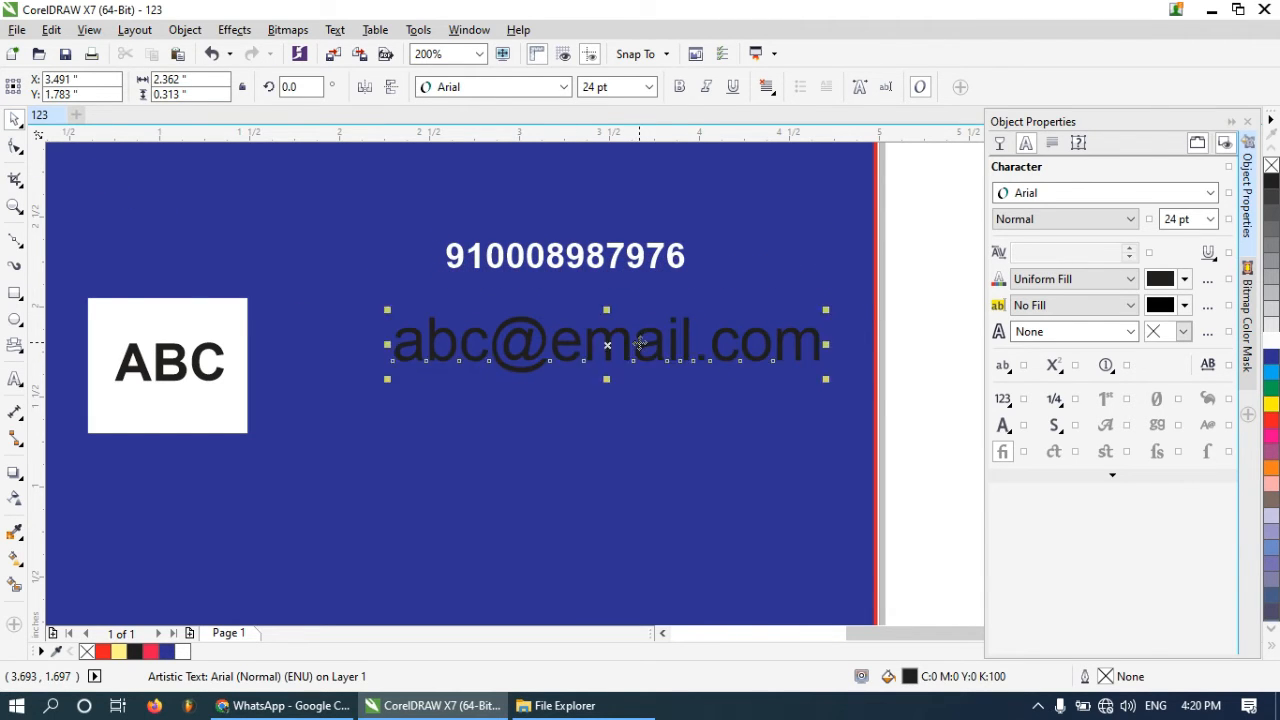
right_click(639, 344)
click(603, 345)
right_click(603, 345)
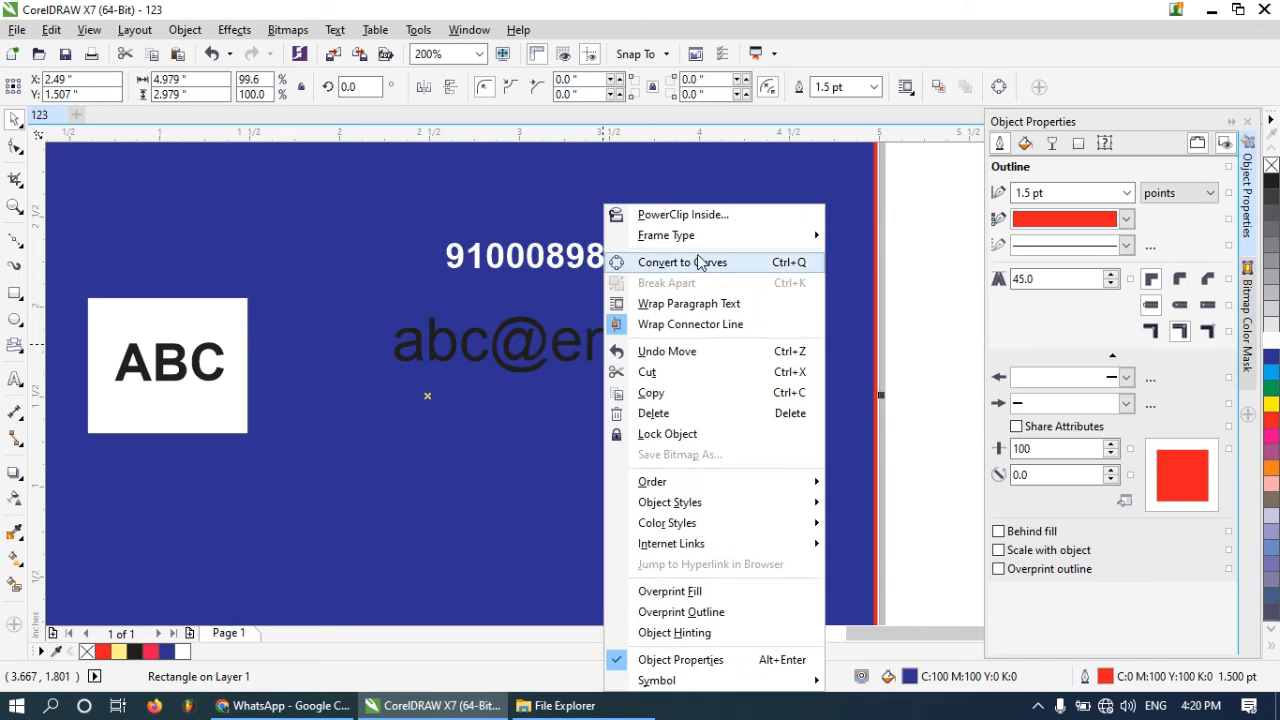
click(427, 338)
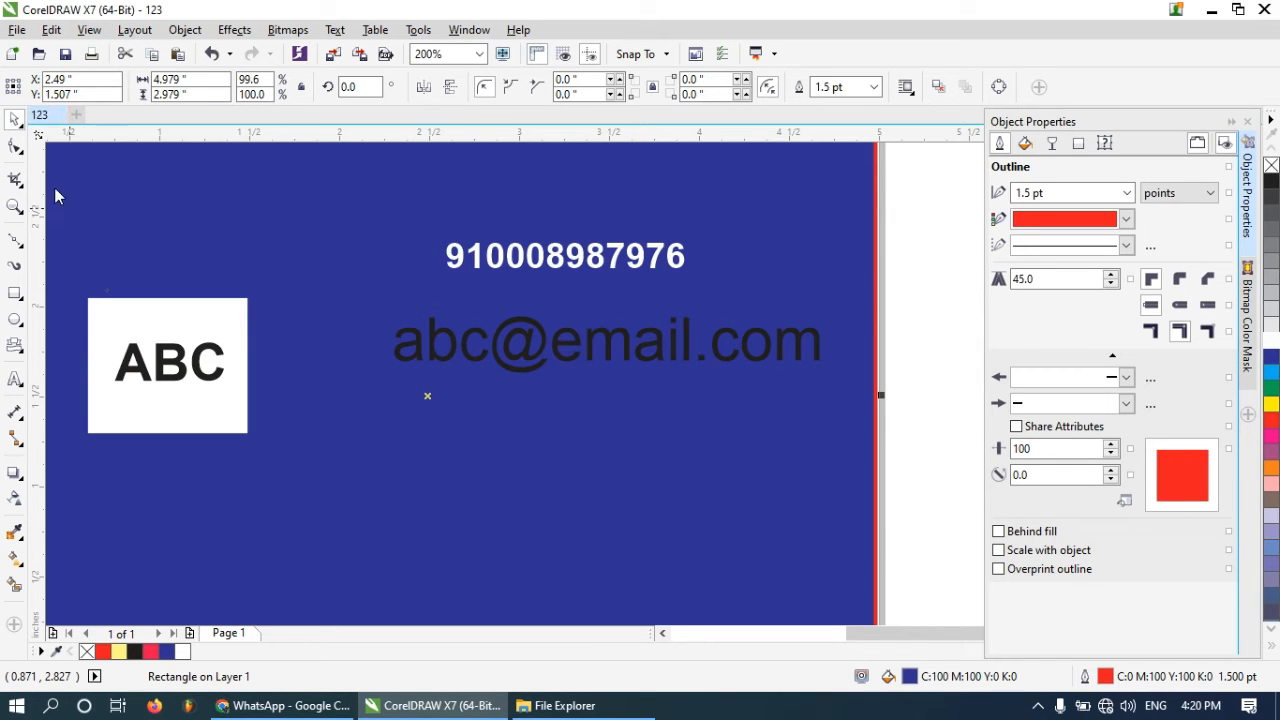
click(973, 447)
mouse_move(757, 341)
mouse_down()
mouse_move(770, 371)
mouse_move(769, 358)
mouse_up()
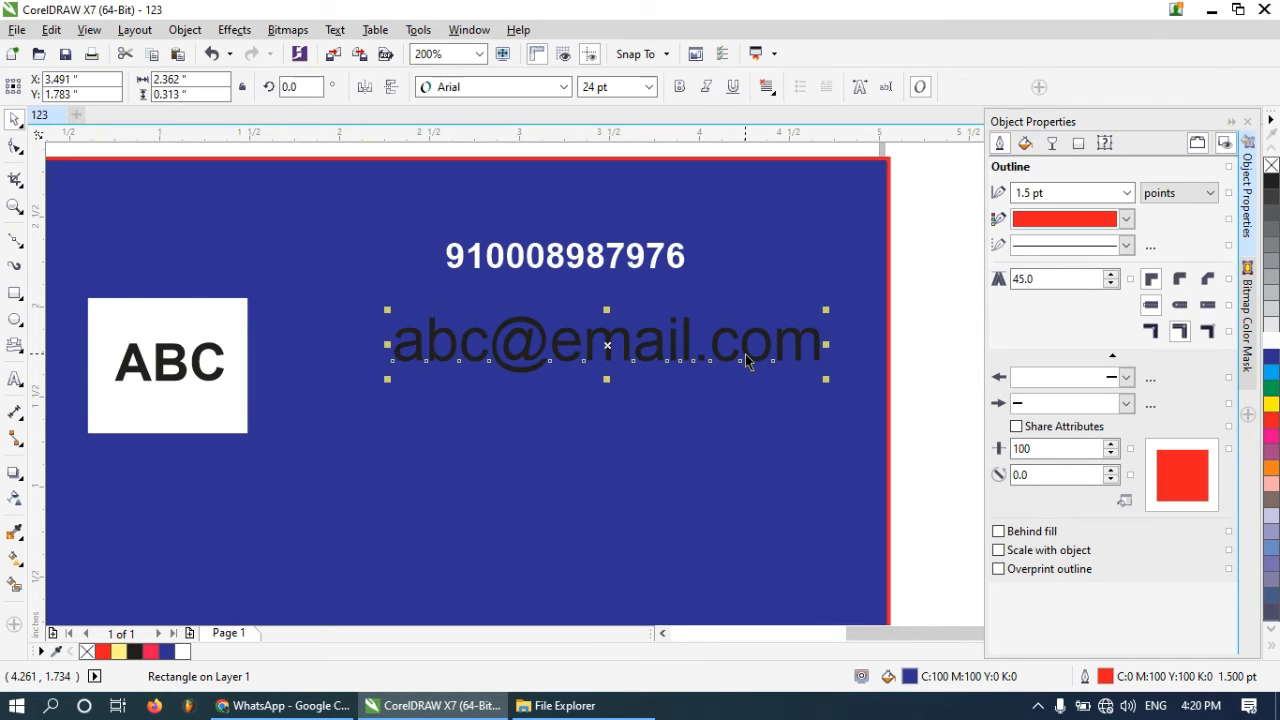
right_click(748, 345)
click(826, 344)
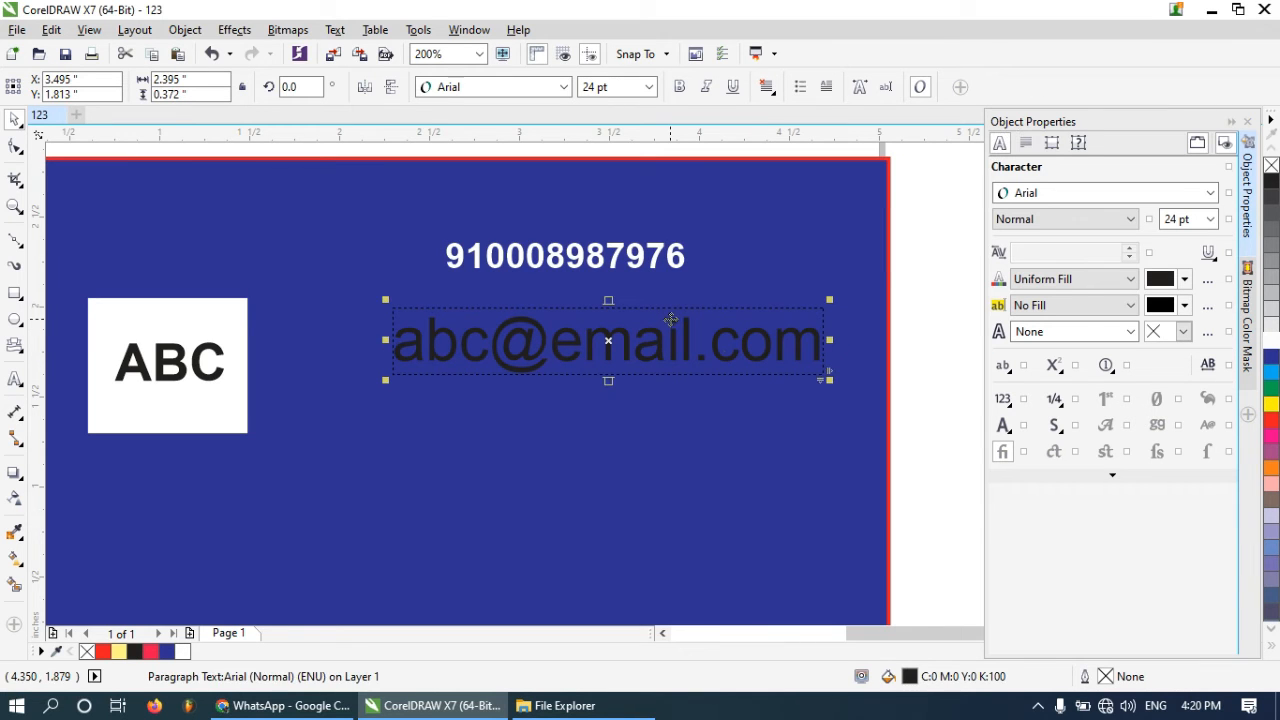
right_click(726, 342)
click(835, 303)
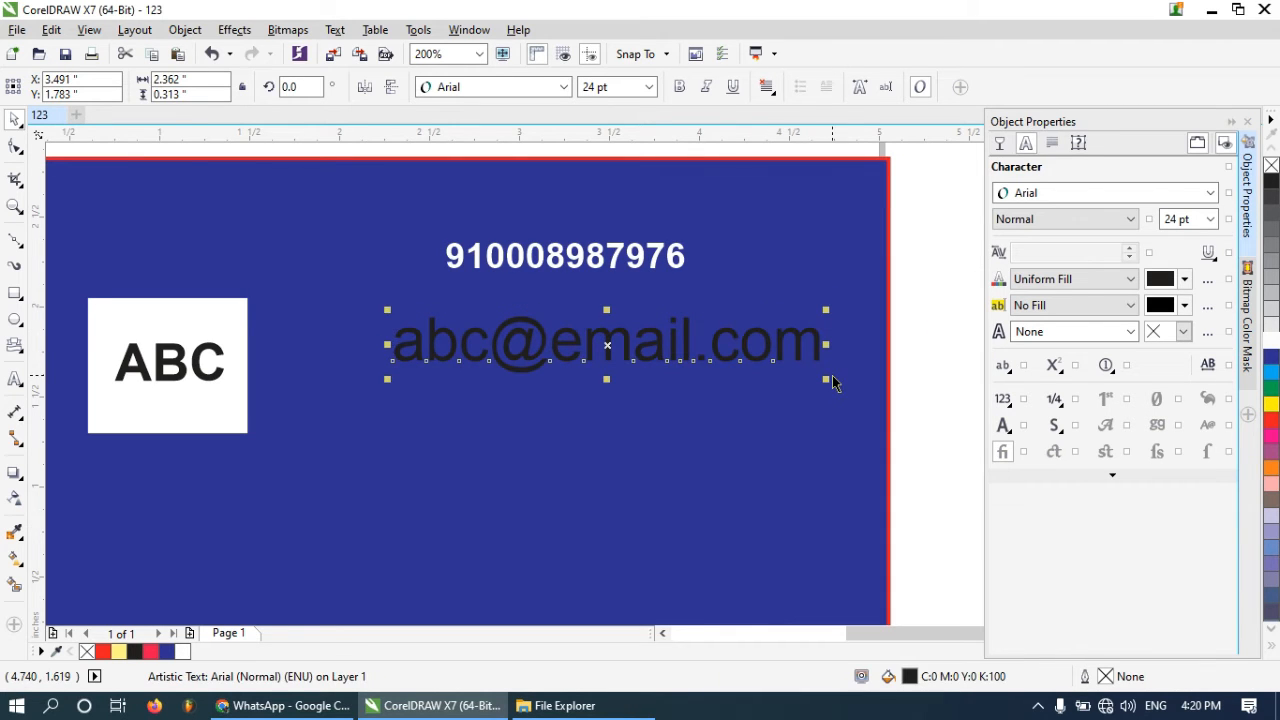
Scale the e-mail text down to about 15.8 pt, make it bold and white, and place it under the phone number
drag(826, 380, 680, 358)
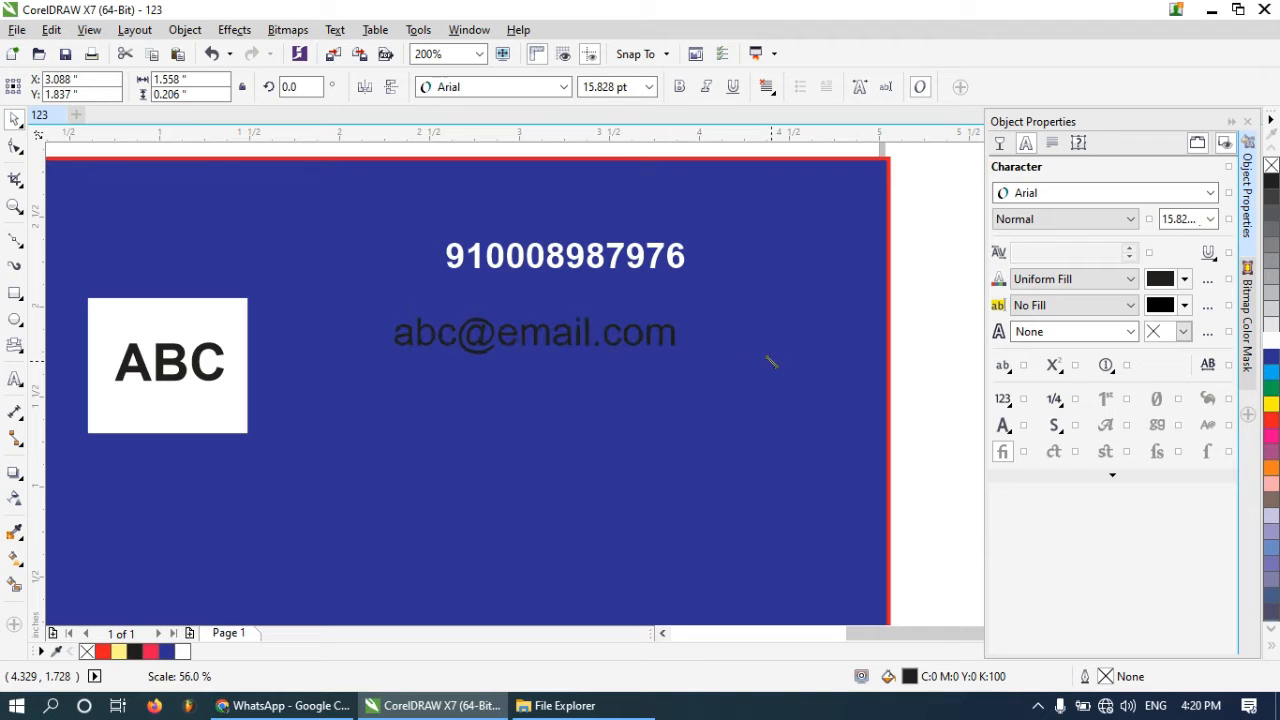
click(679, 86)
drag(543, 337, 582, 312)
click(1271, 343)
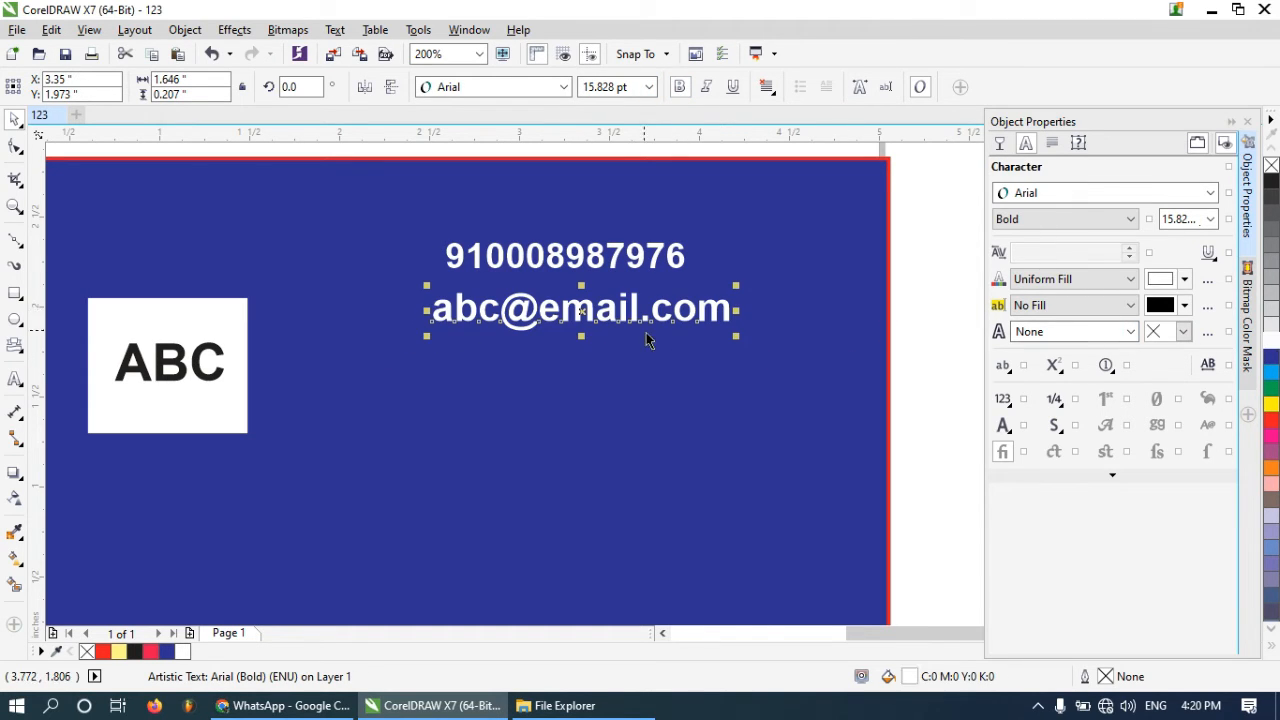
Nudge the e-mail text into alignment under the phone number
click(626, 318)
click(628, 313)
drag(605, 309, 611, 308)
click(528, 380)
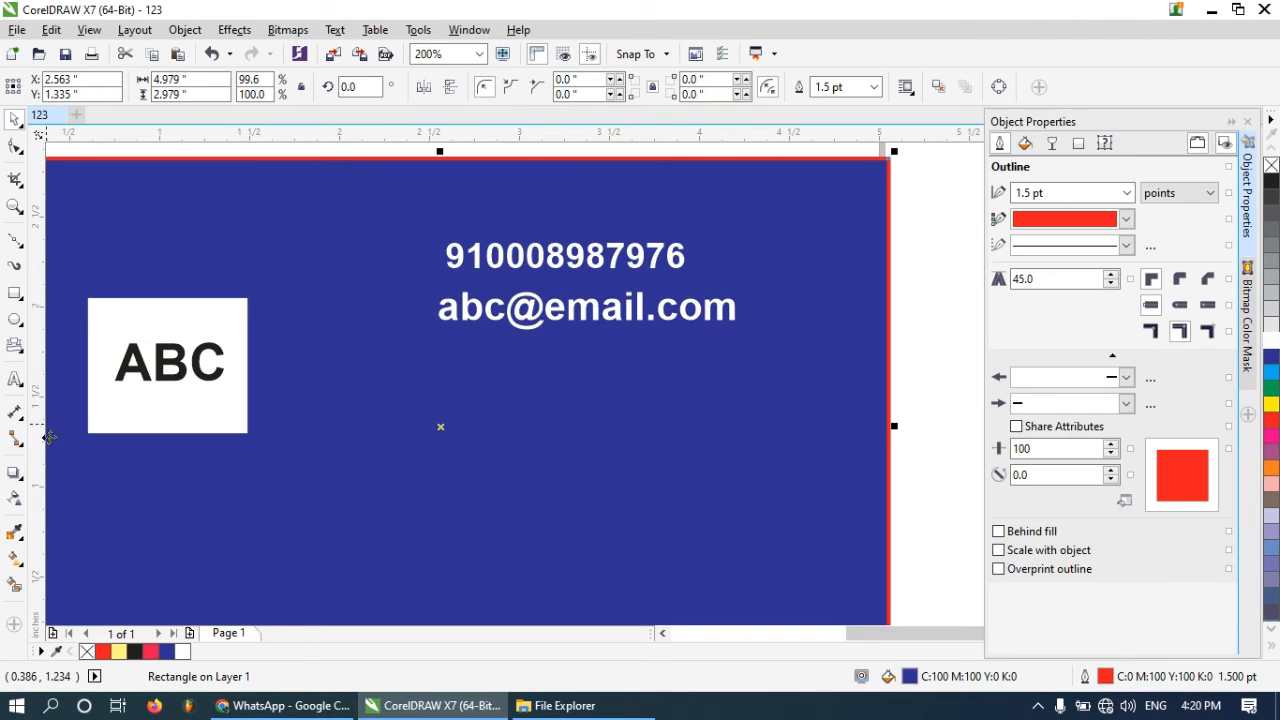
Create a text frame below the e-mail text and enter an address line with a postal code
click(14, 380)
drag(441, 341, 803, 391)
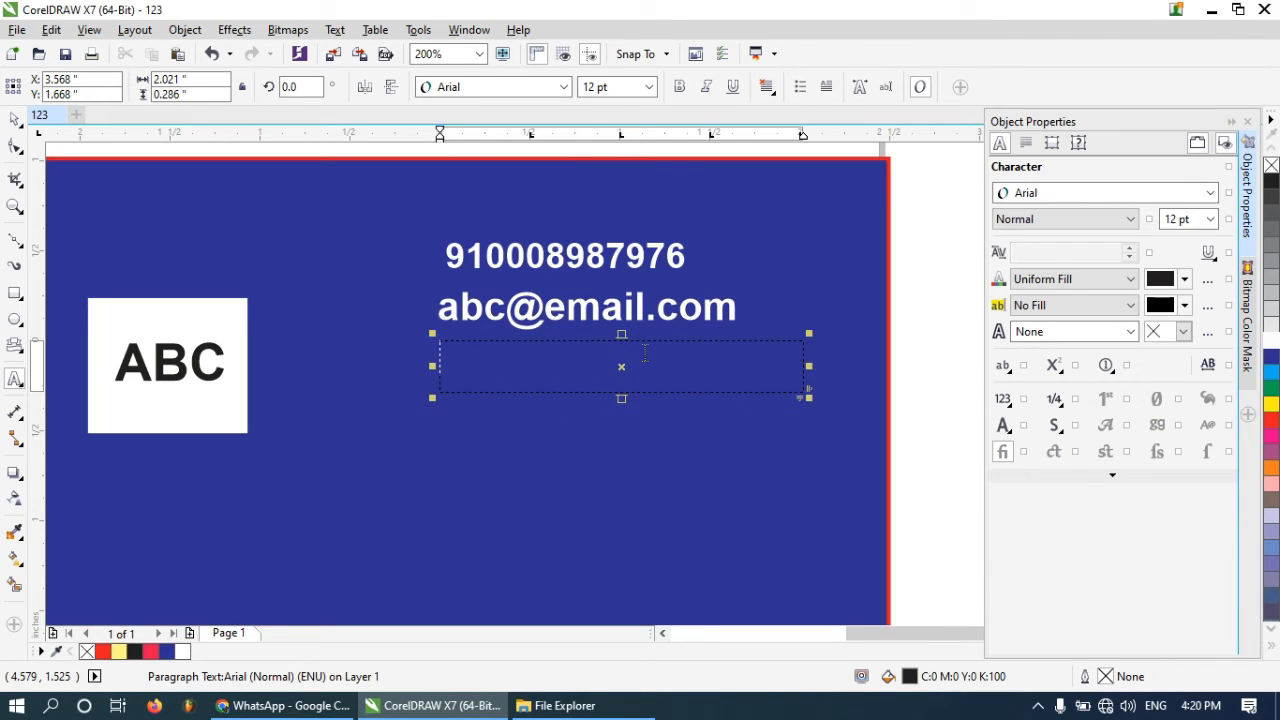
text(himacha)
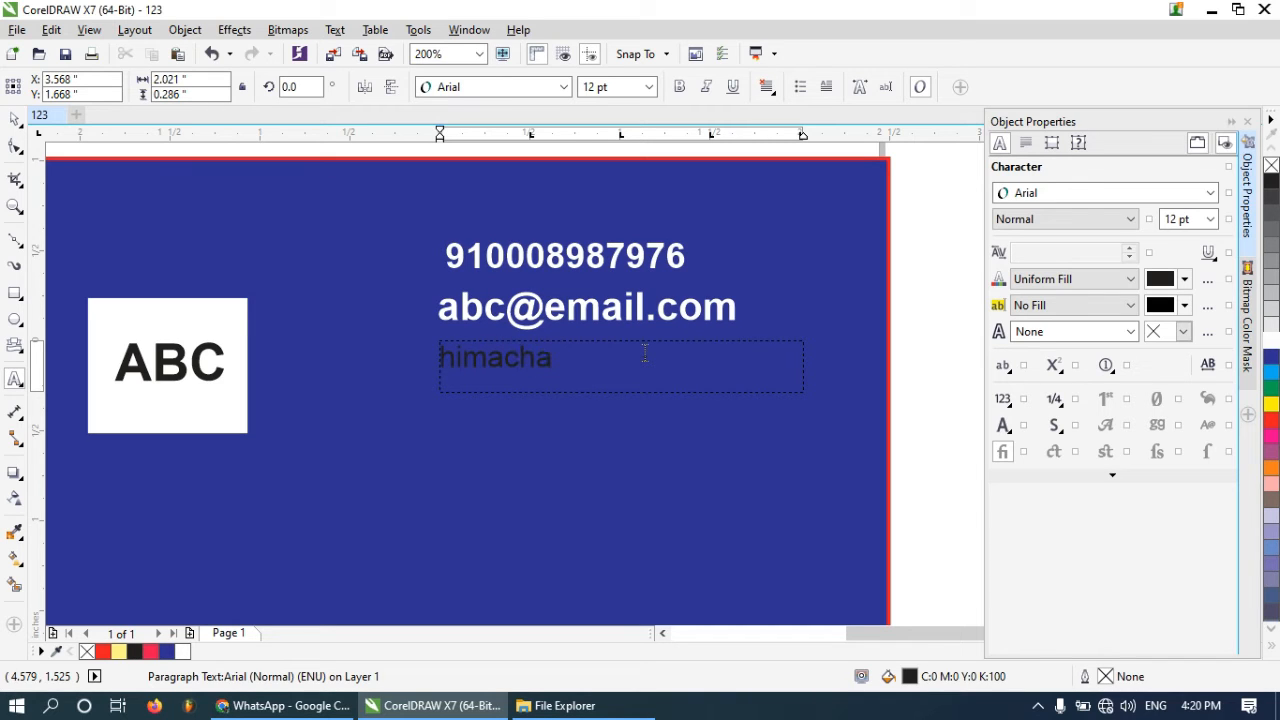
text(l, india 23476)
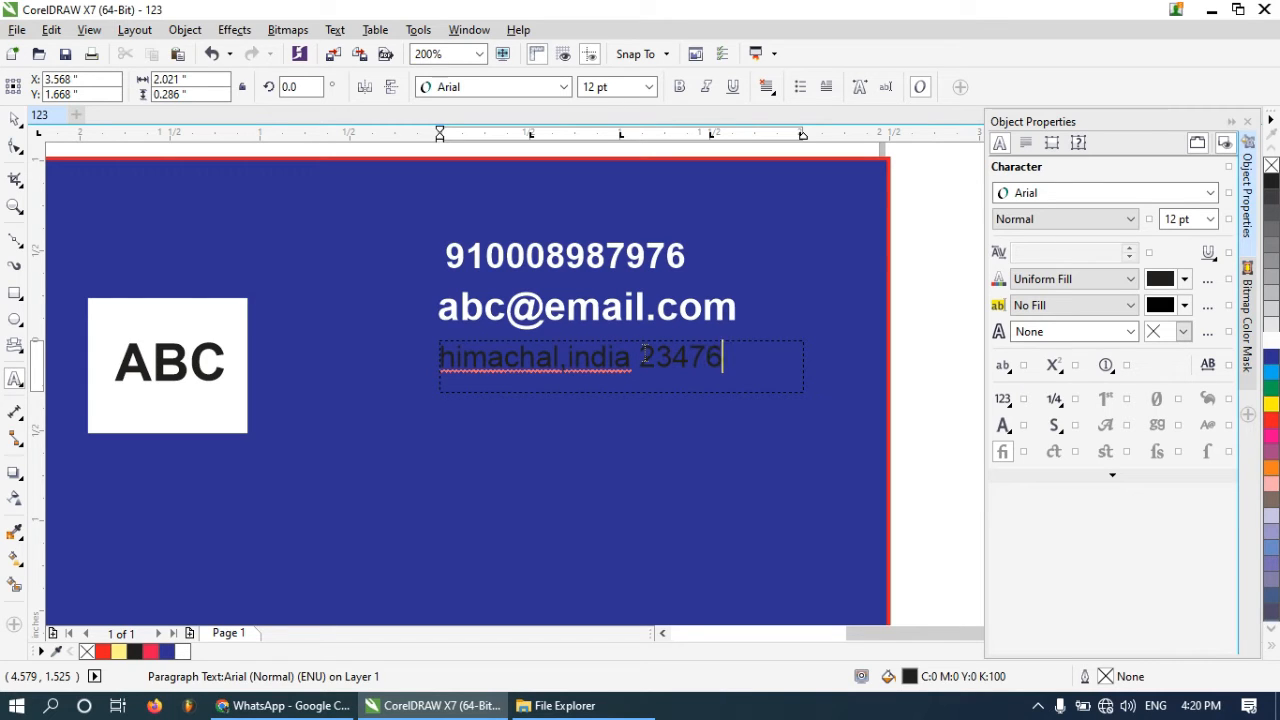
key(BackSpace)
text(,)
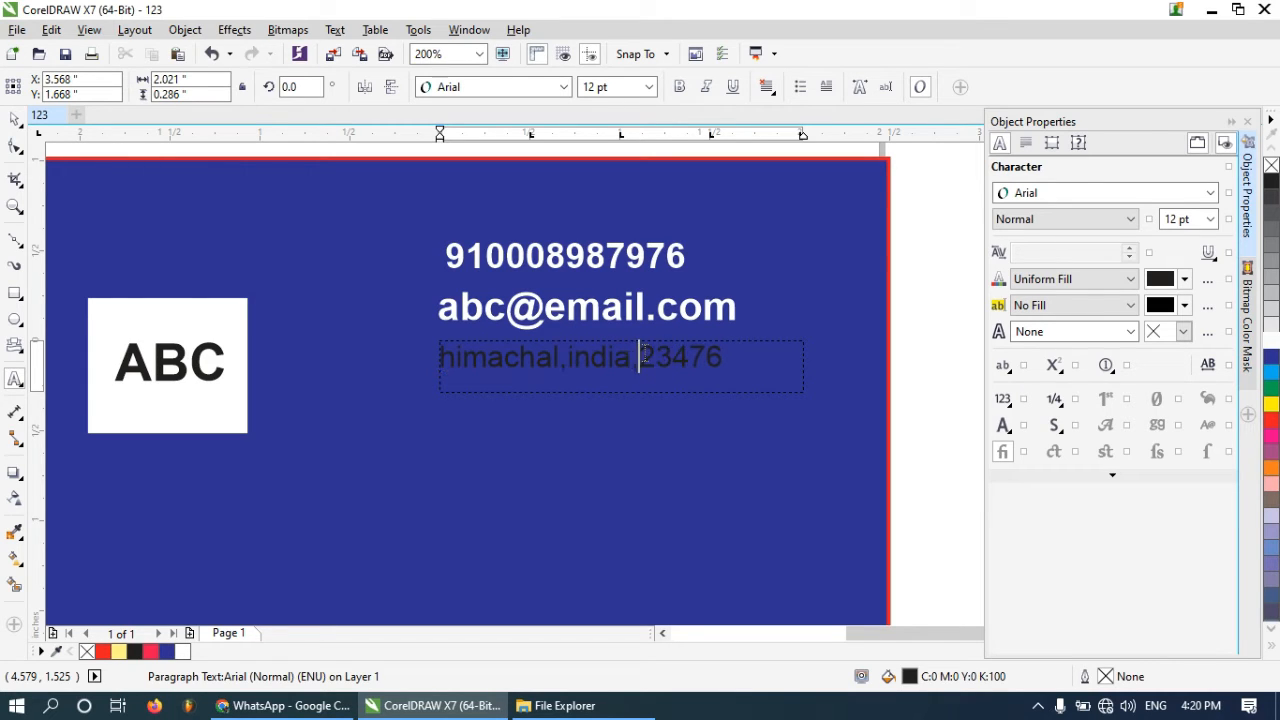
Make the address text white, convert it to artistic text, and make it bold
drag(722, 358, 438, 360)
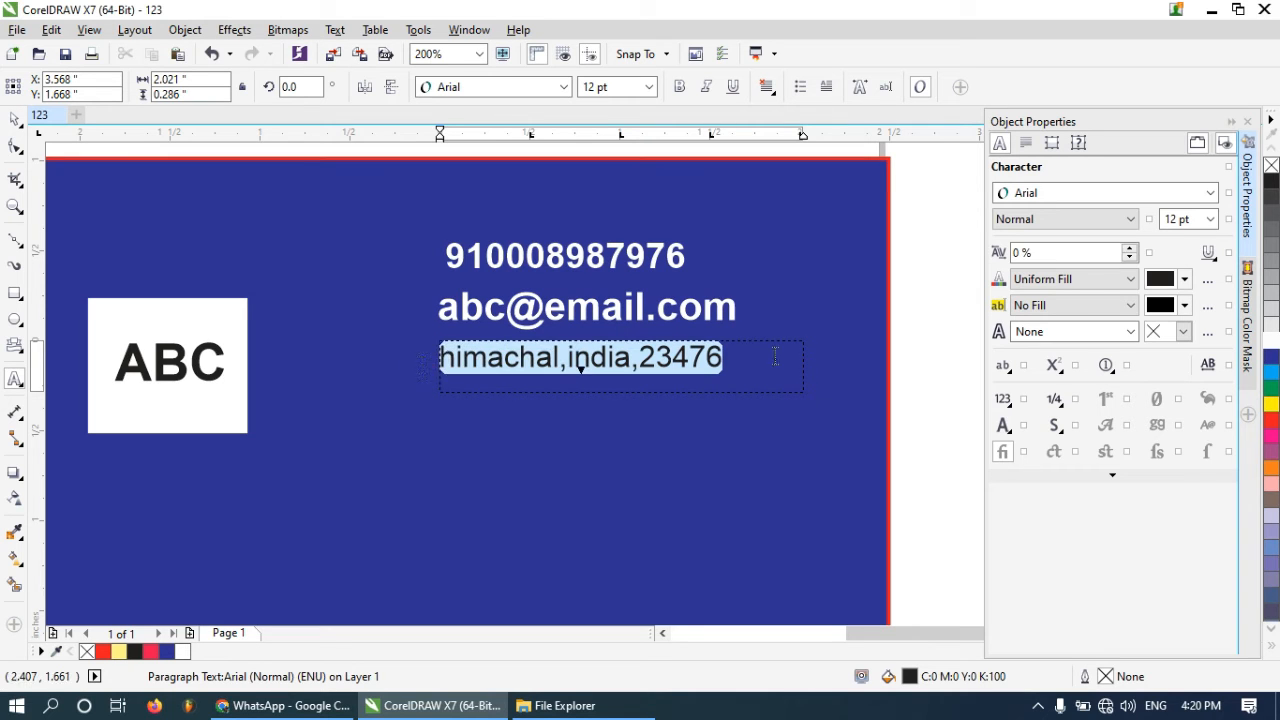
click(14, 119)
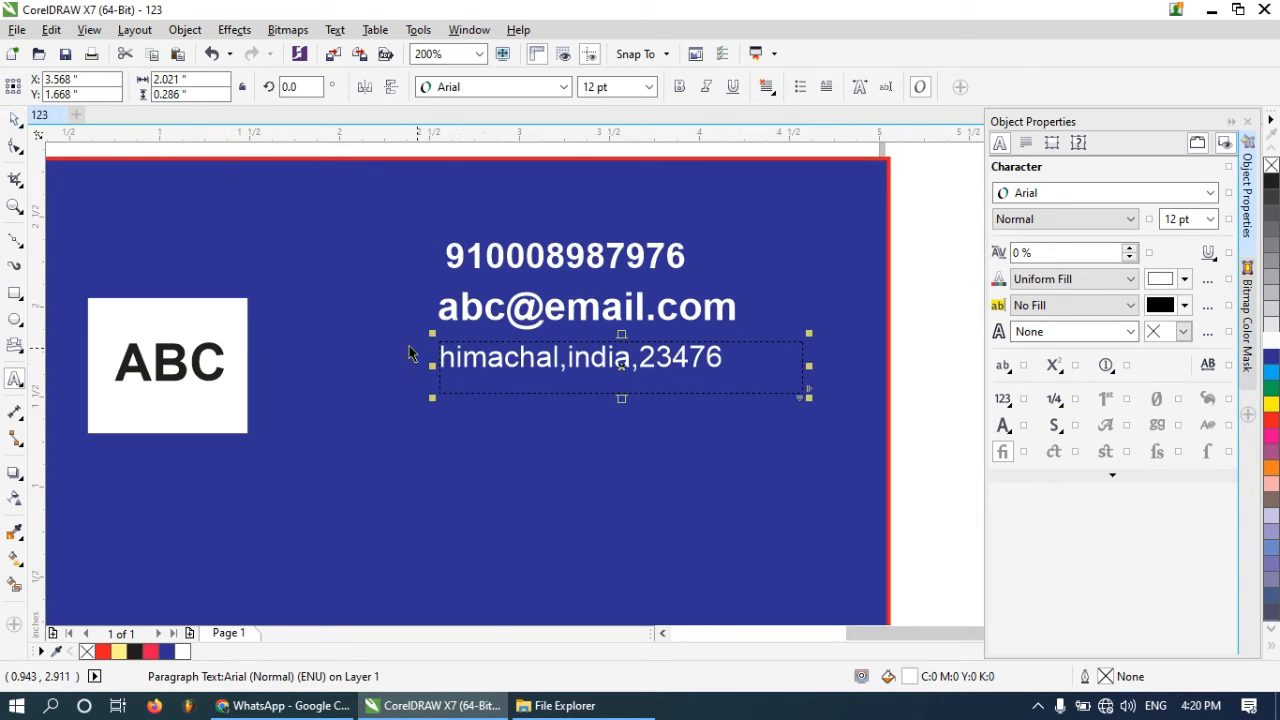
right_click(497, 357)
click(588, 303)
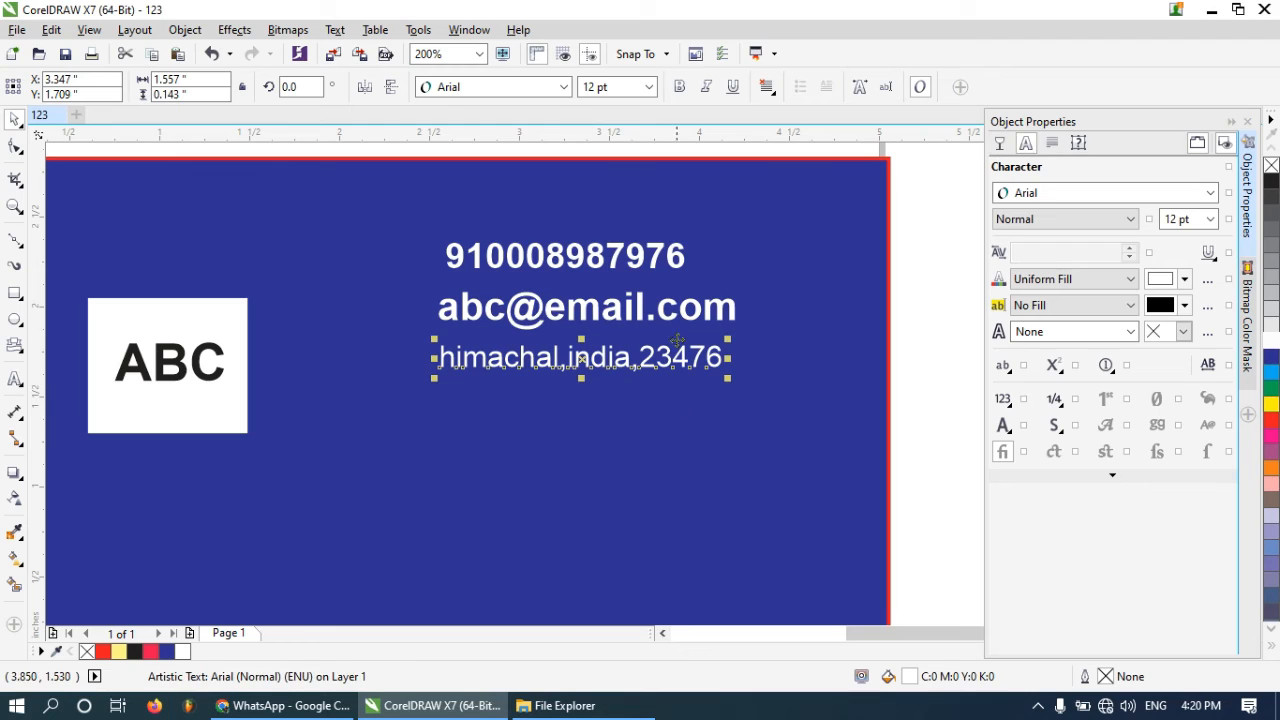
click(679, 87)
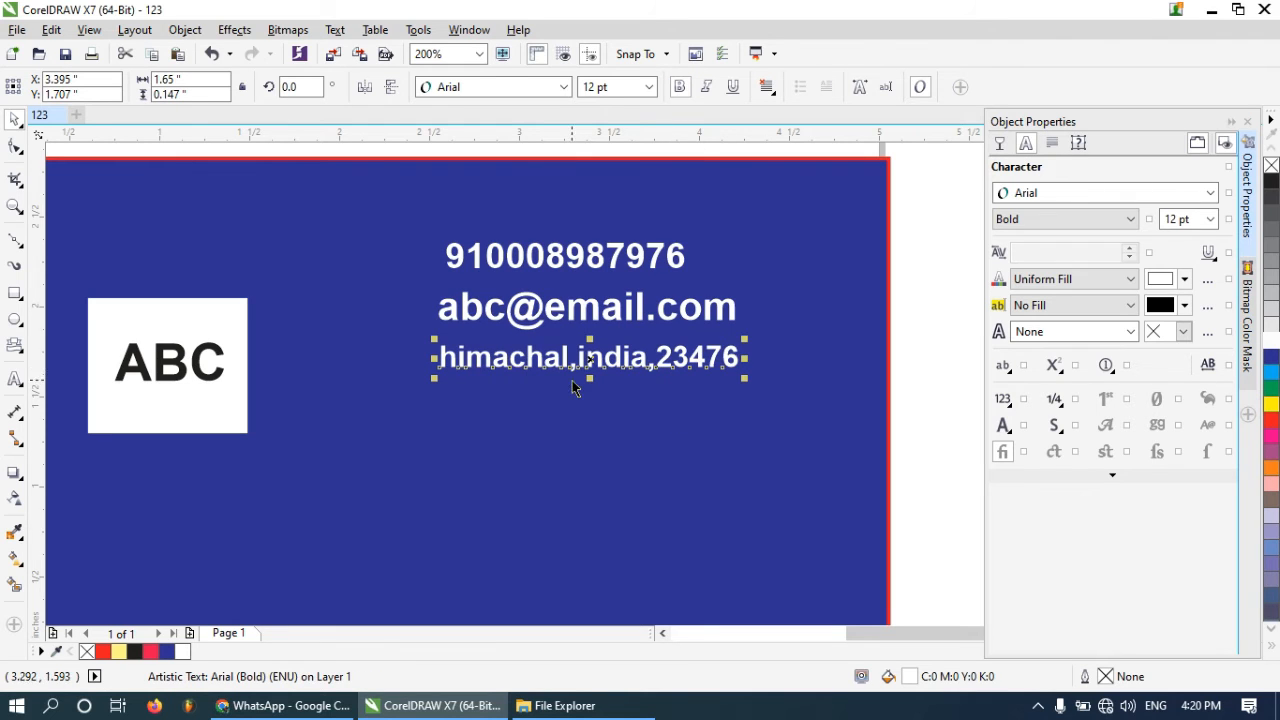
Capitalise the first letter of the address text
double_click(464, 360)
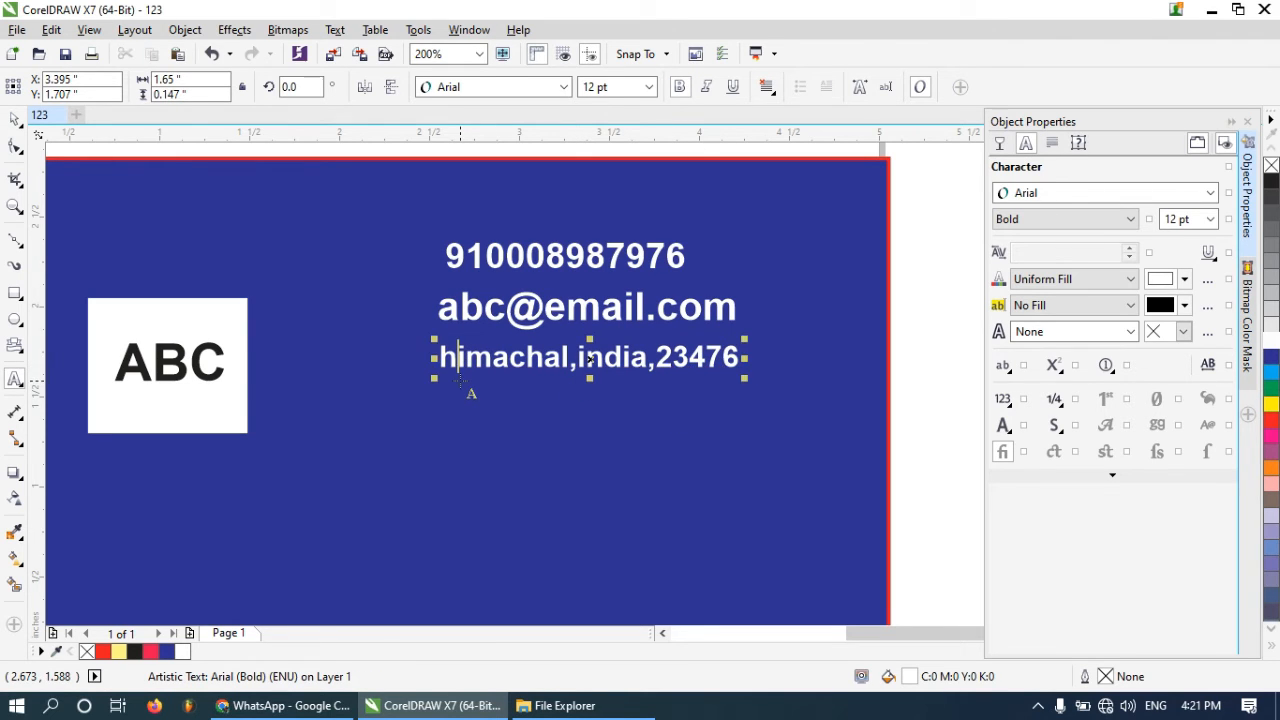
key(BackSpace)
text(H)
key(ctrl+space)
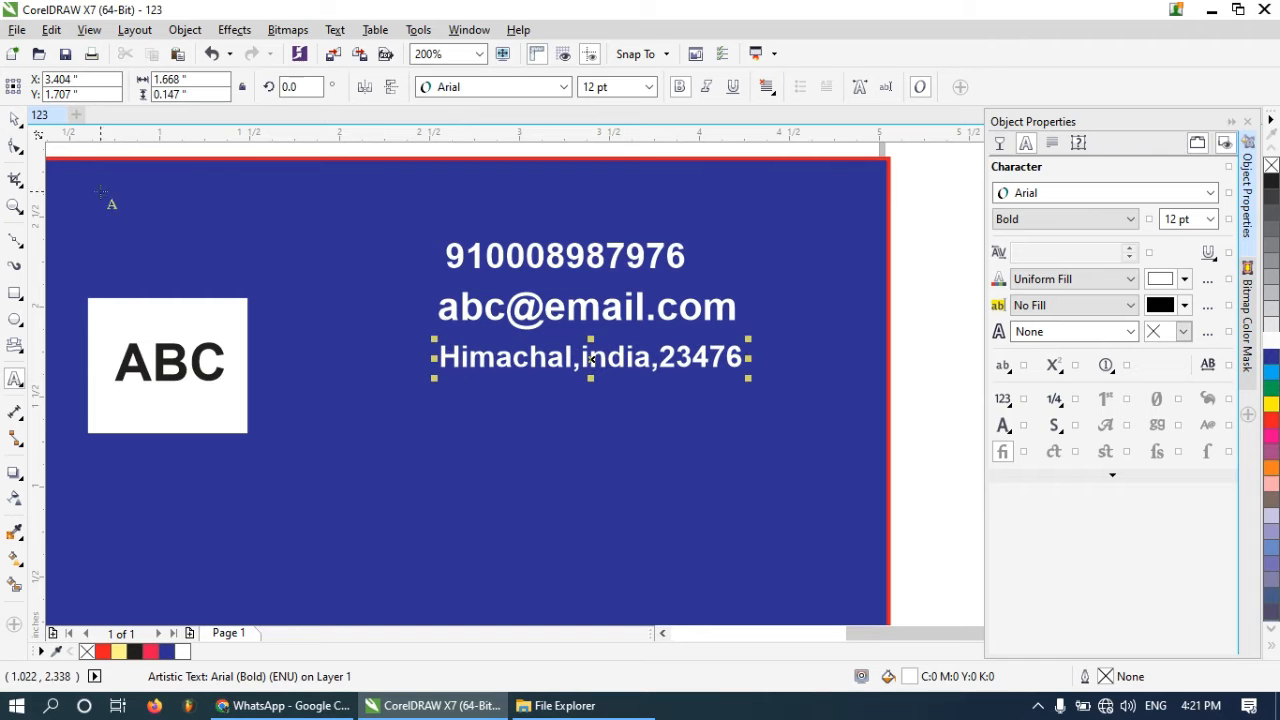
scroll(566, 440, down, 1)
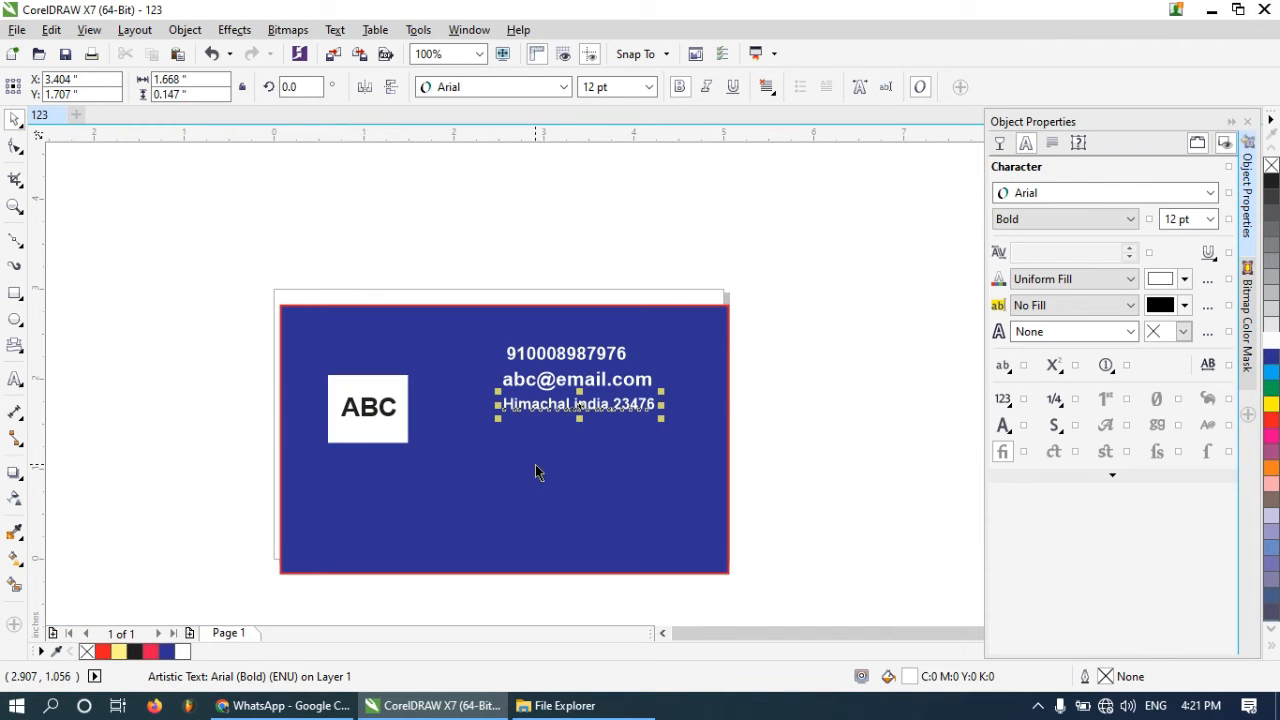
drag(805, 462, 545, 345)
scroll(560, 352, up, 1)
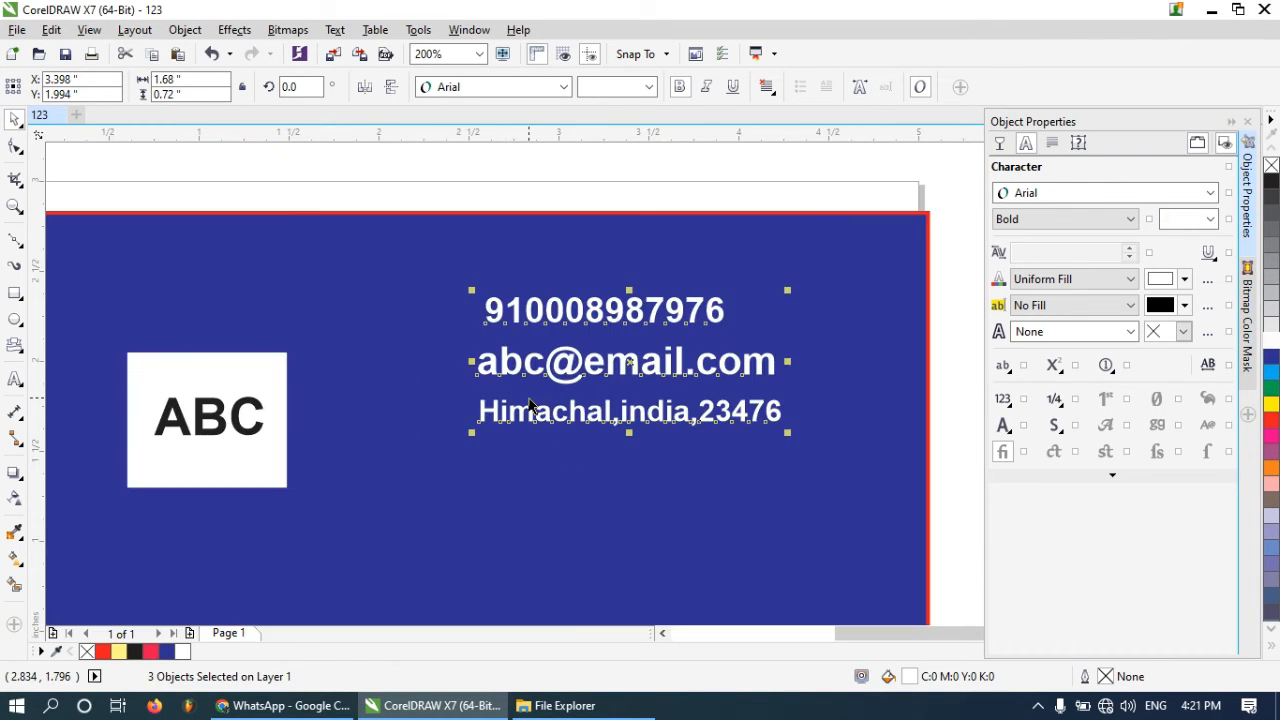
click(600, 451)
scroll(540, 430, down, 2)
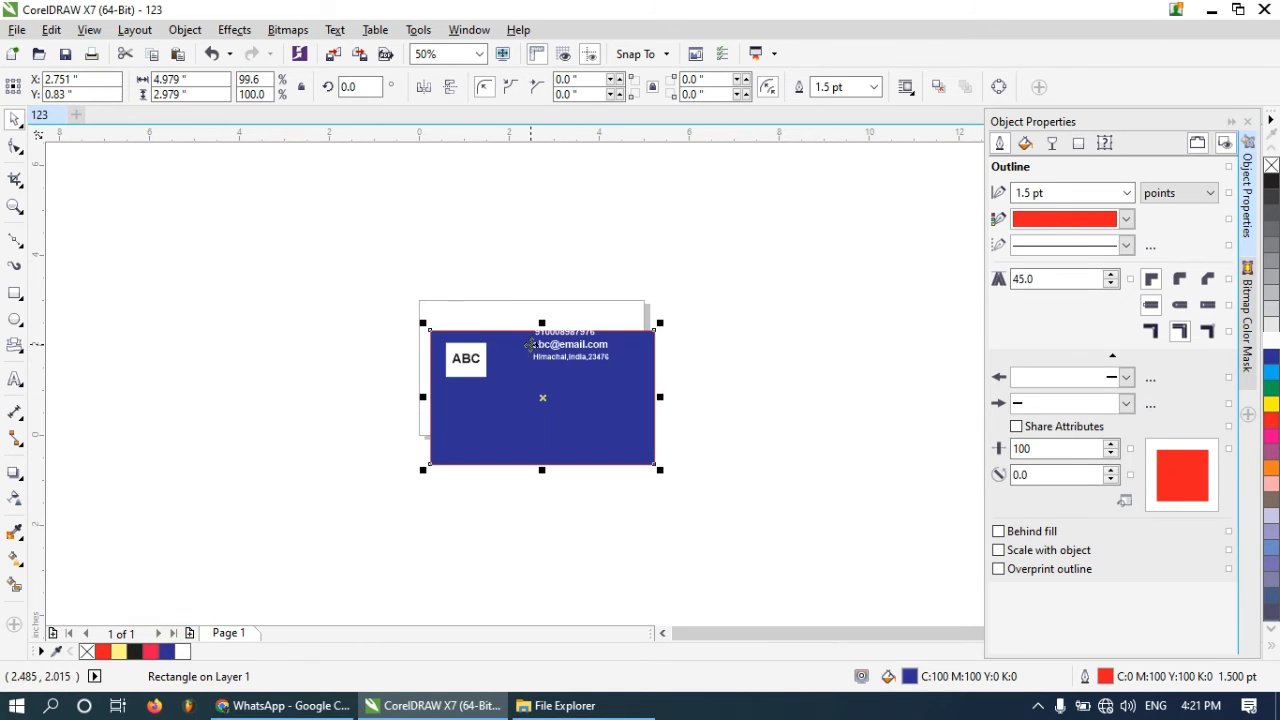
click(212, 53)
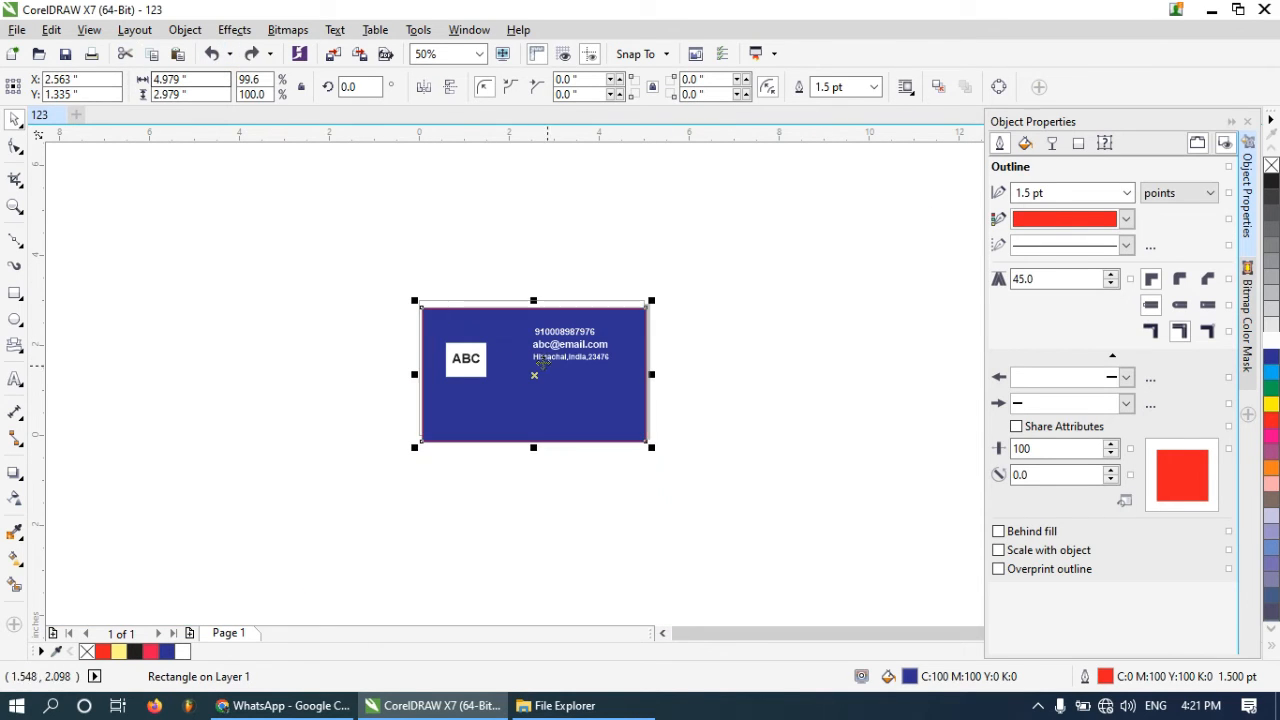
Reposition the blue card rectangle back over the page, nudging it into alignment with the page edges
scroll(630, 372, up, 1)
click(809, 417)
click(409, 386)
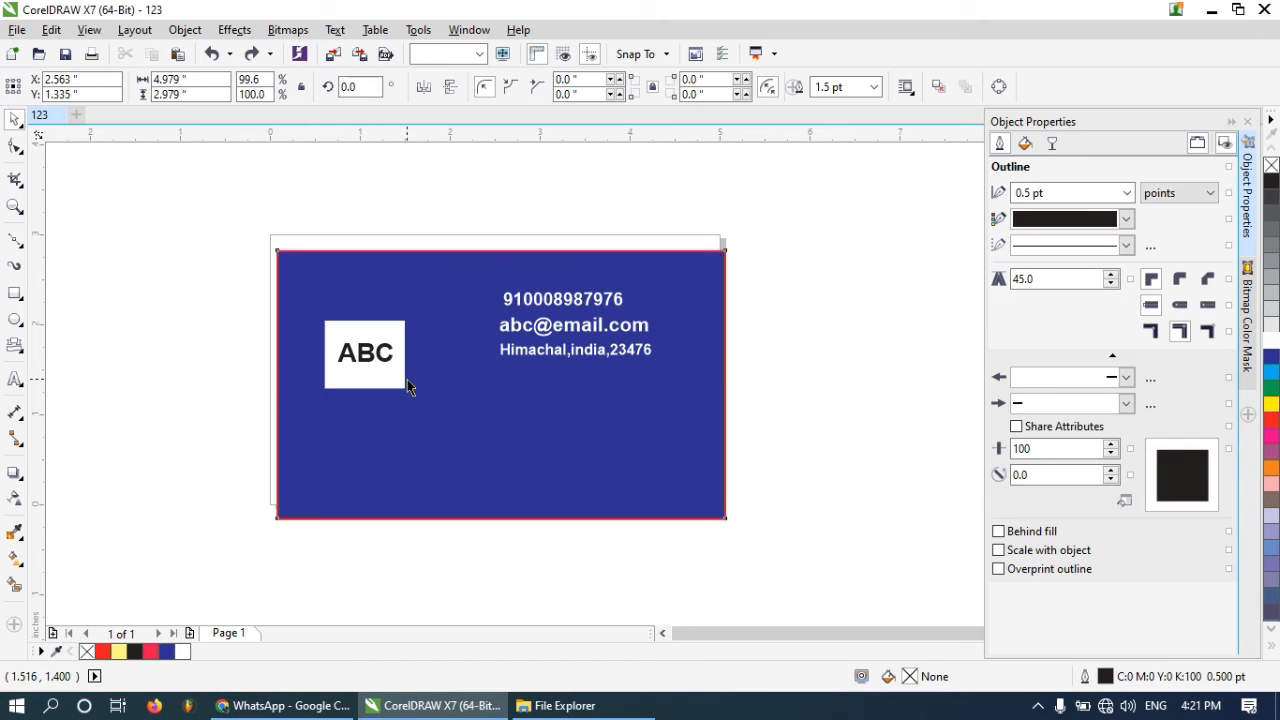
drag(409, 386, 400, 366)
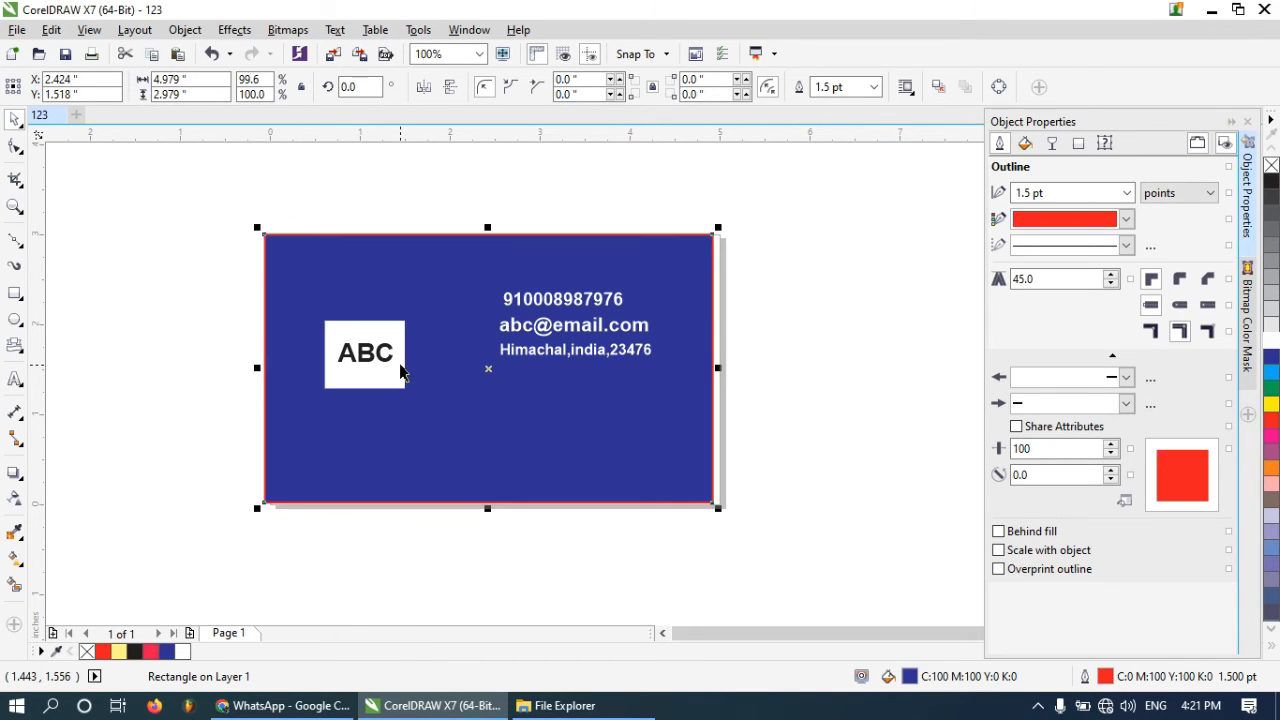
key(Page_Down)
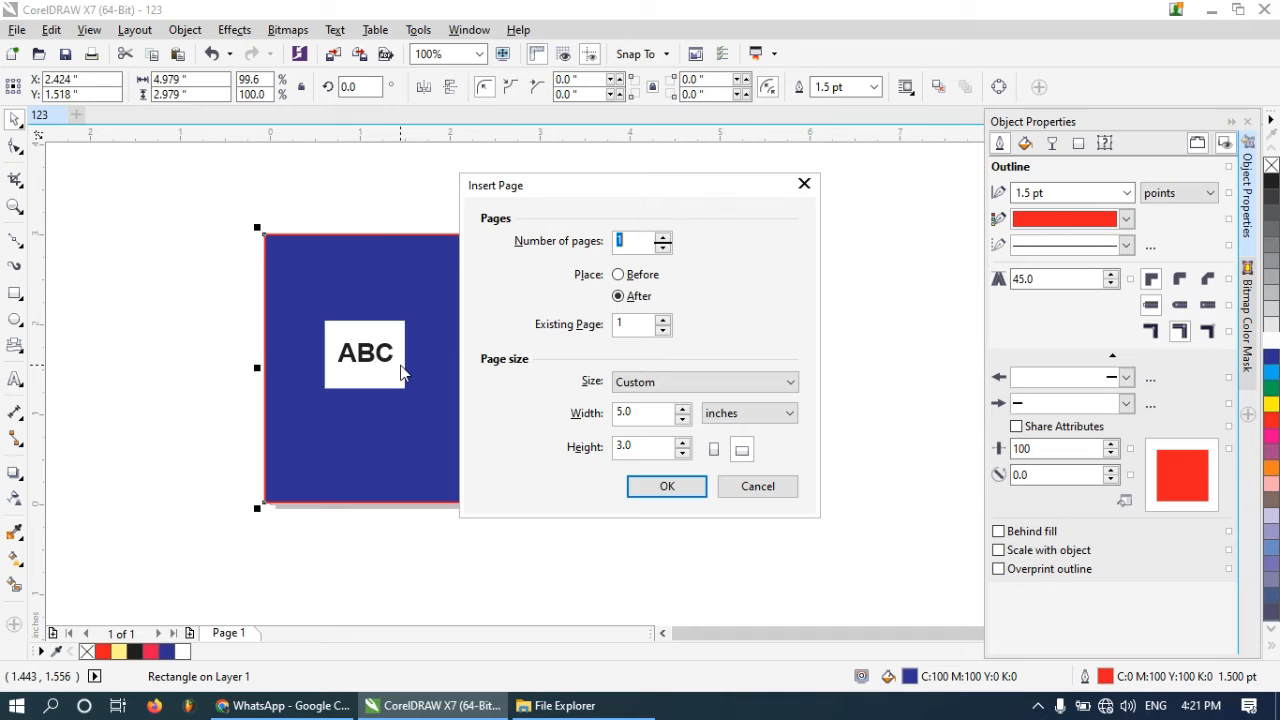
click(783, 485)
key(Right)
key(Right)
key(Right)
key(Right)
key(Right)
key(Right)
key(Right)
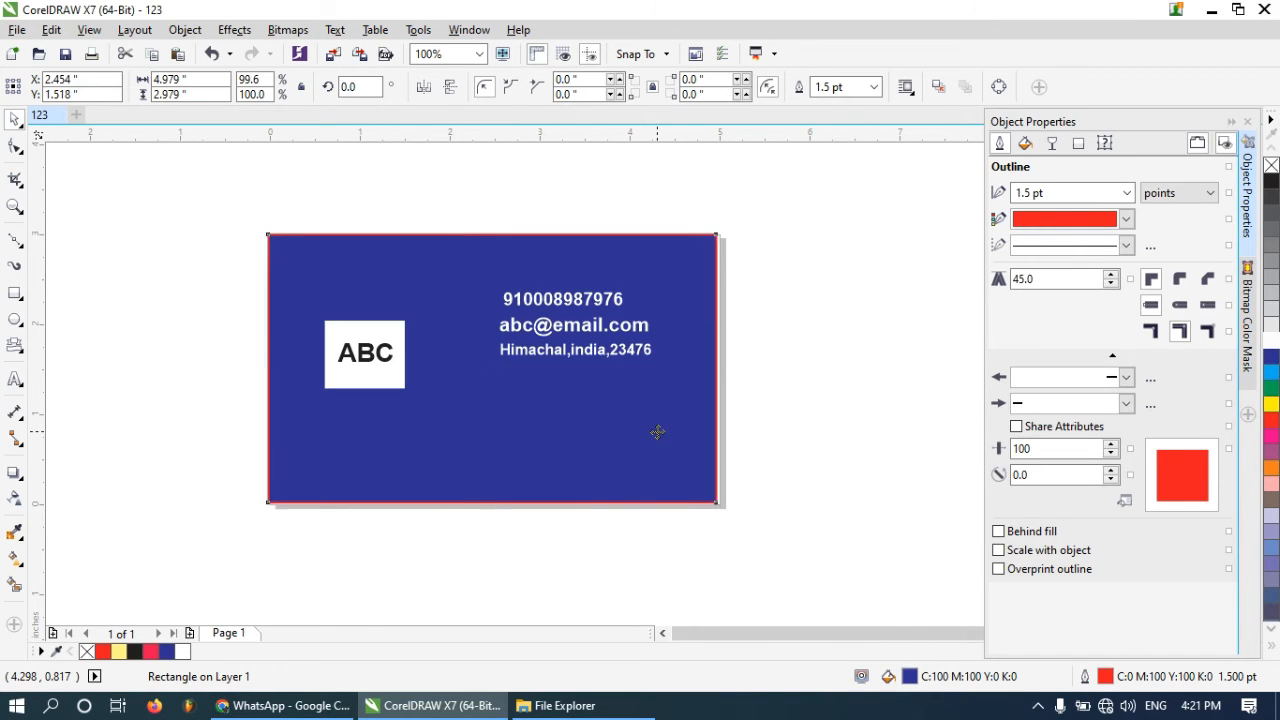
key(Down)
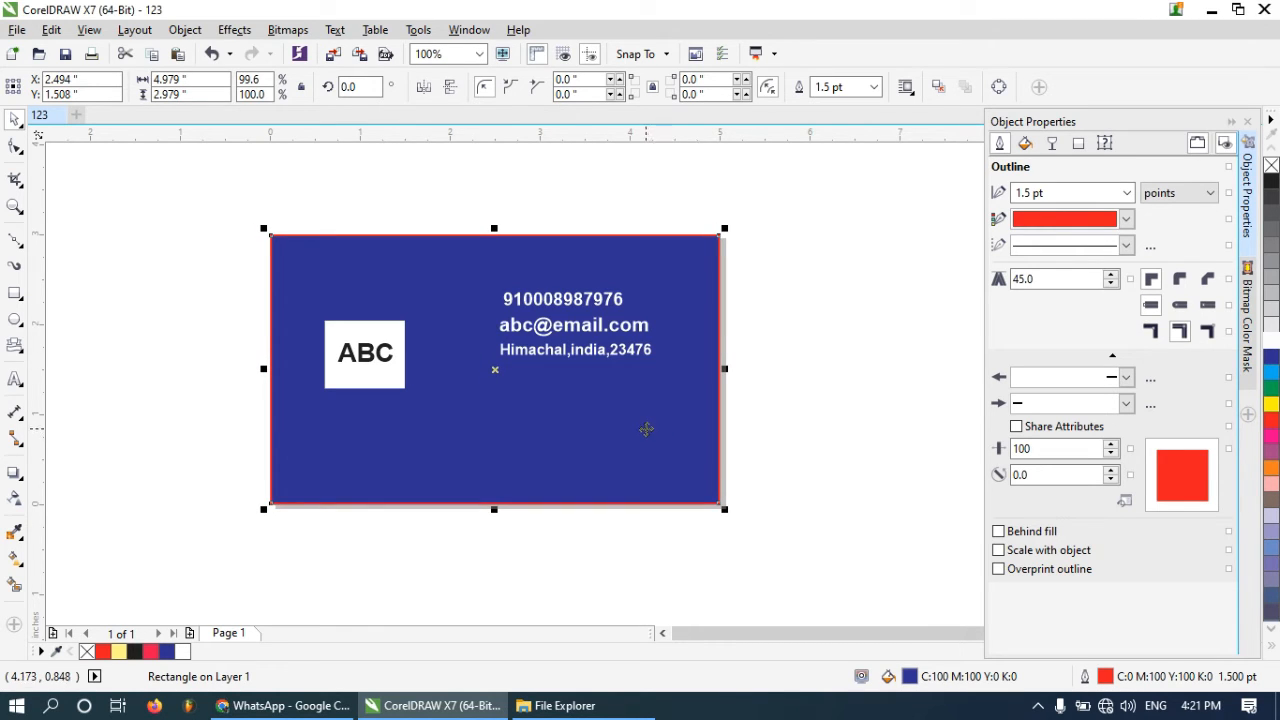
click(549, 333)
click(798, 448)
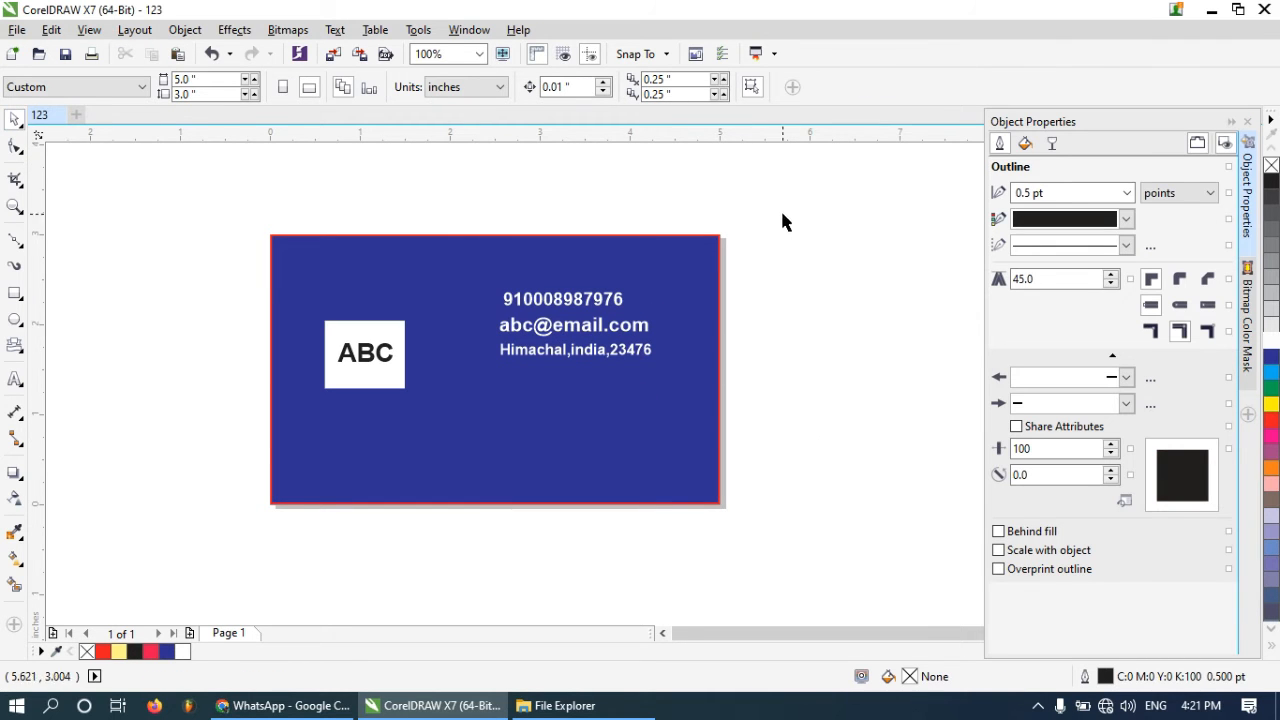
Move the three contact text lines together slightly down and to the right on the card
drag(782, 206, 477, 426)
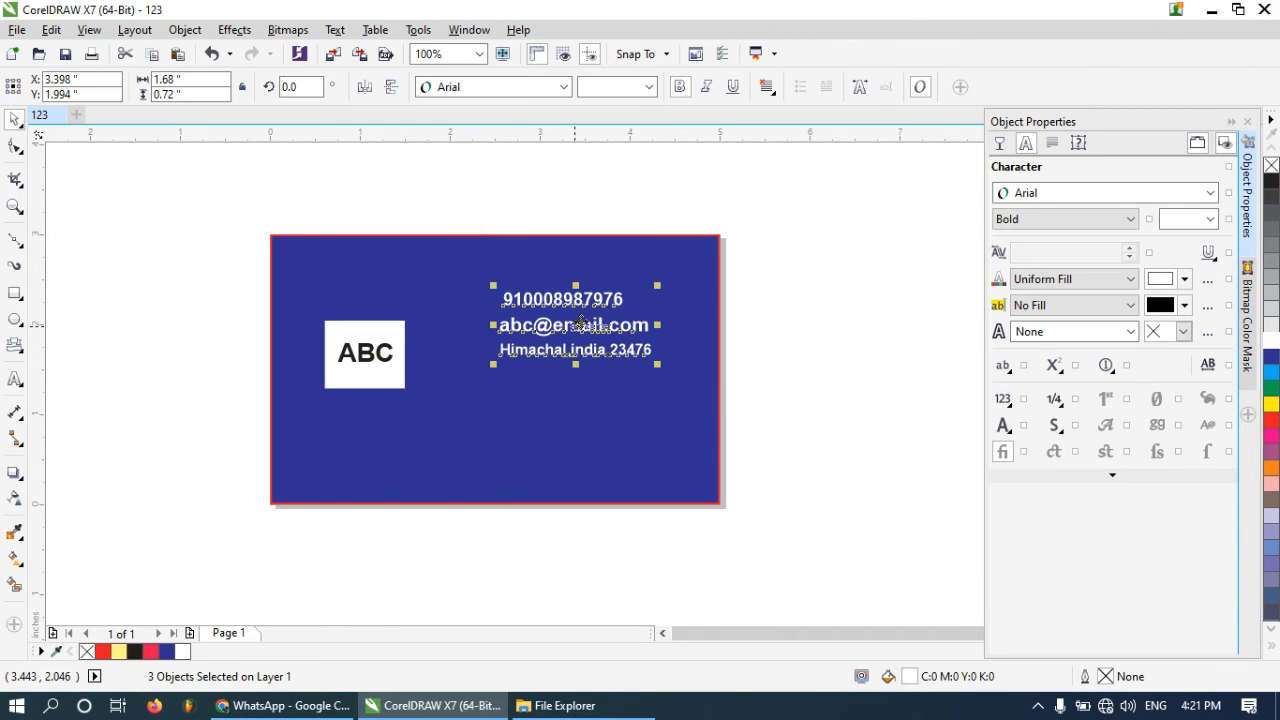
drag(577, 326, 592, 355)
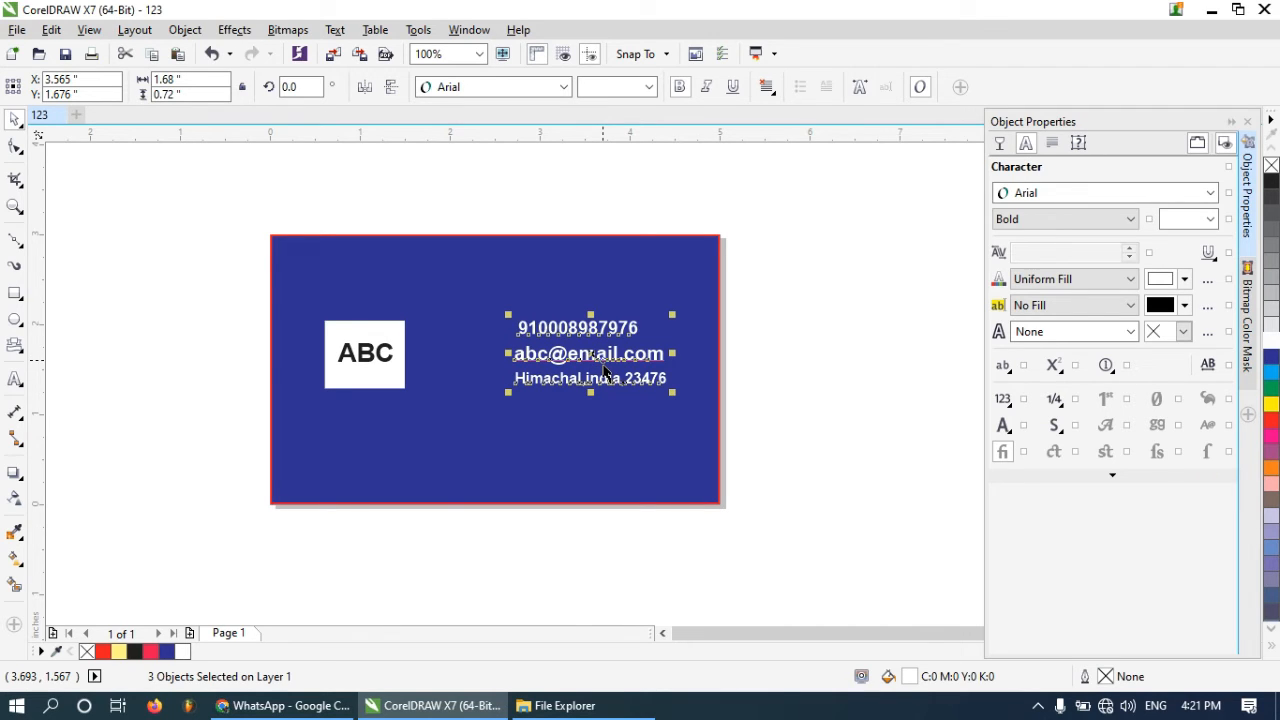
click(819, 410)
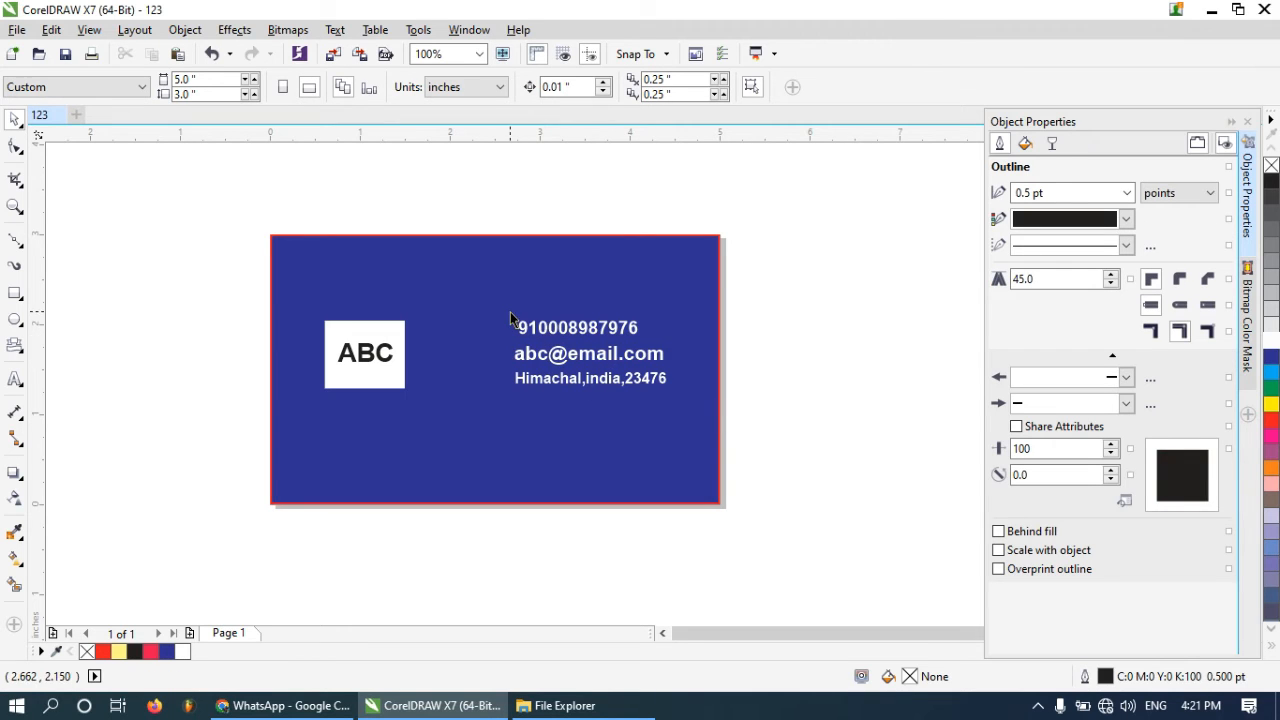
drag(814, 410, 507, 295)
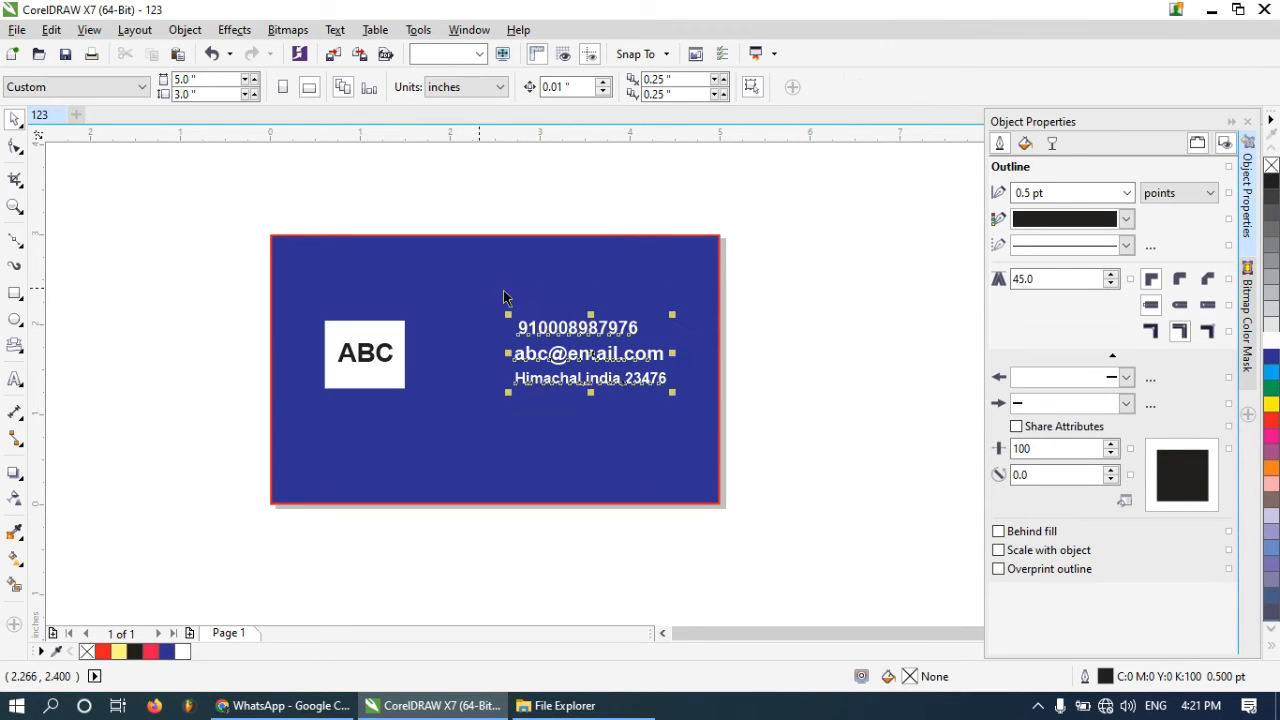
drag(676, 397, 706, 410)
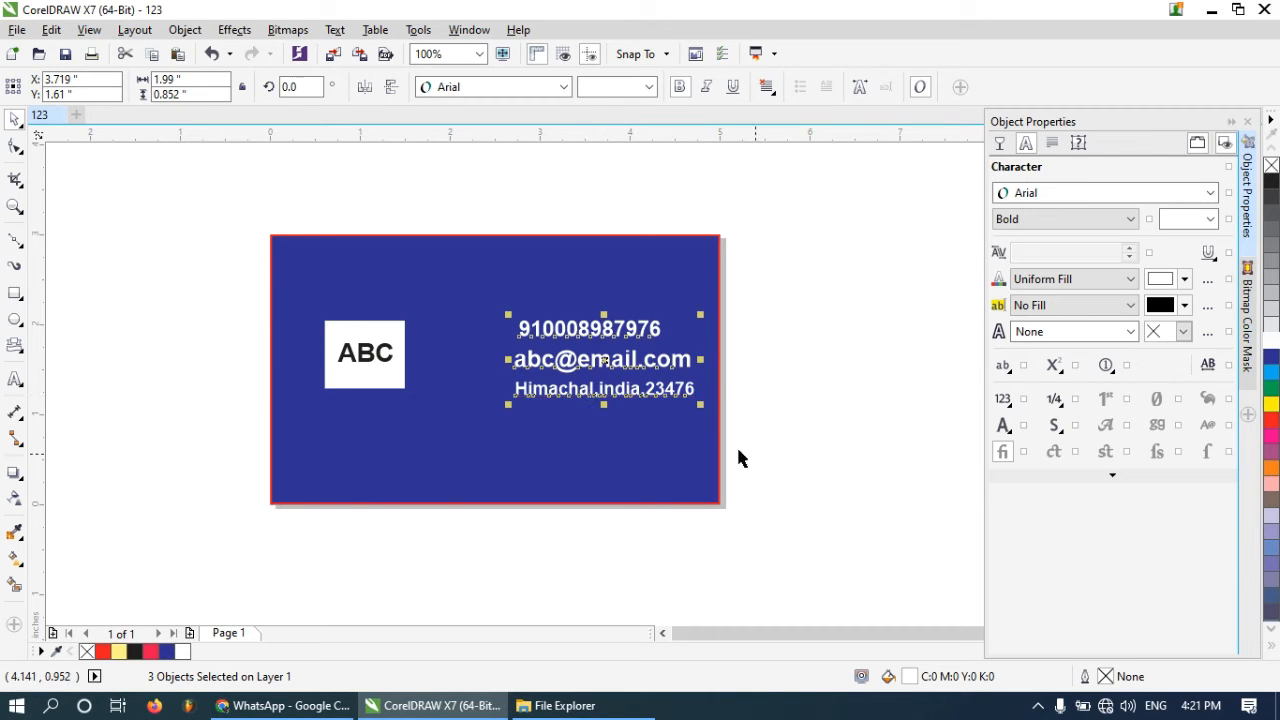
click(789, 421)
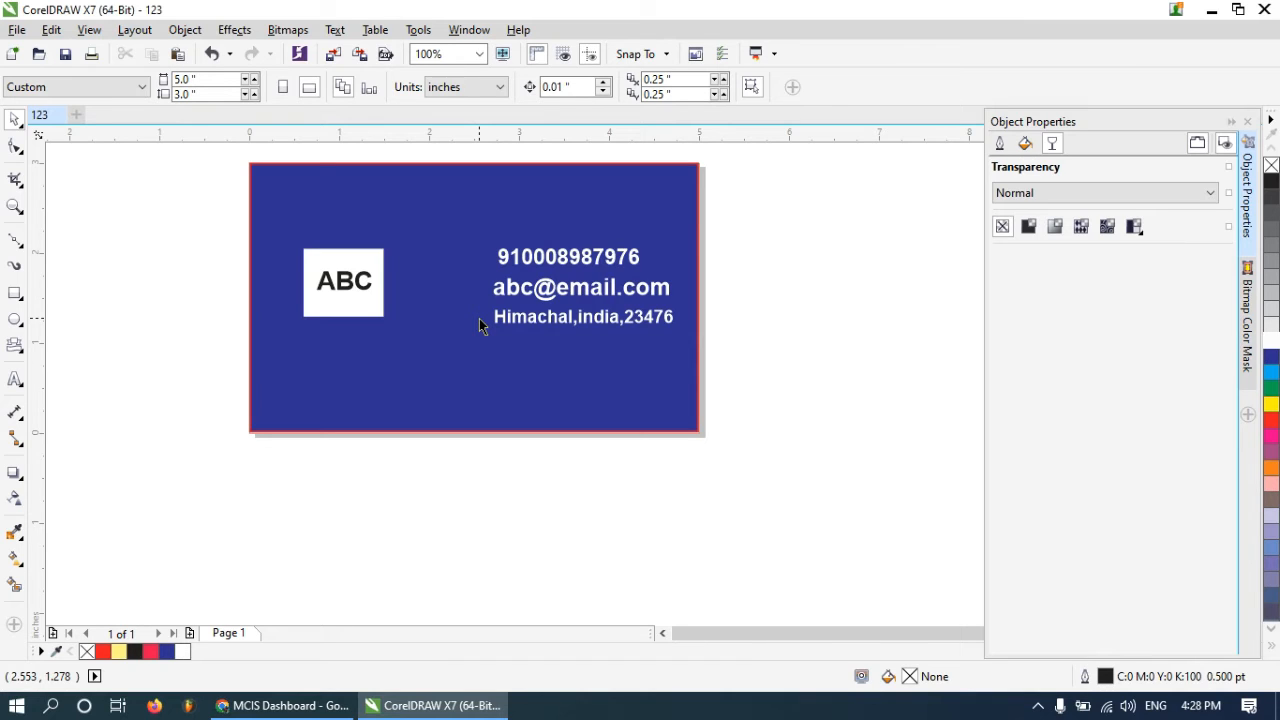
Import the images, download and images (1) picture files from the Desktop and place them on the page
click(14, 30)
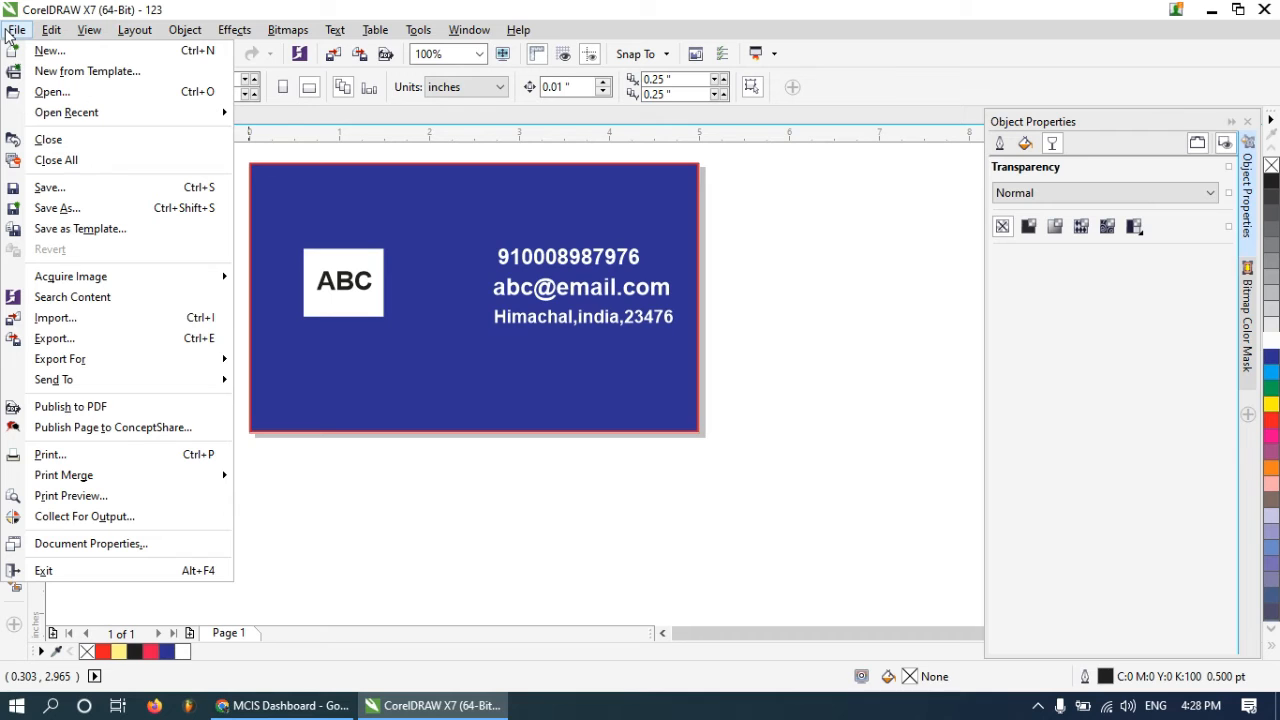
click(55, 318)
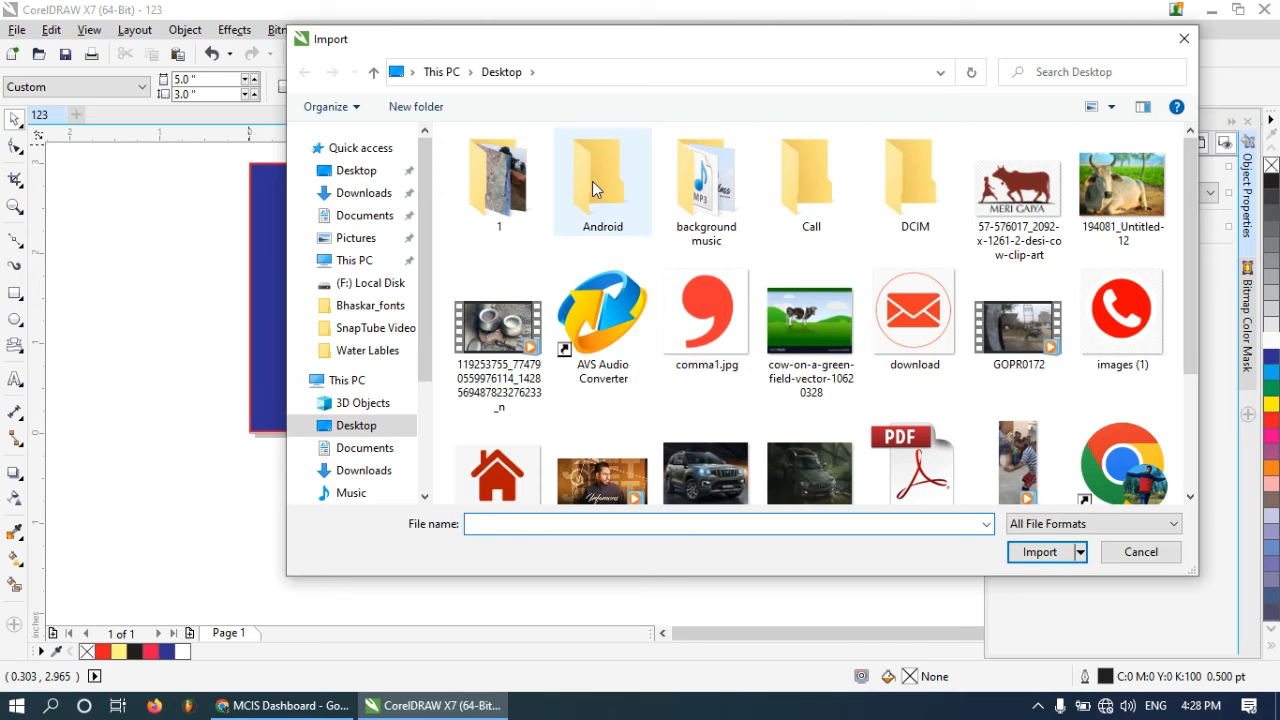
click(938, 330)
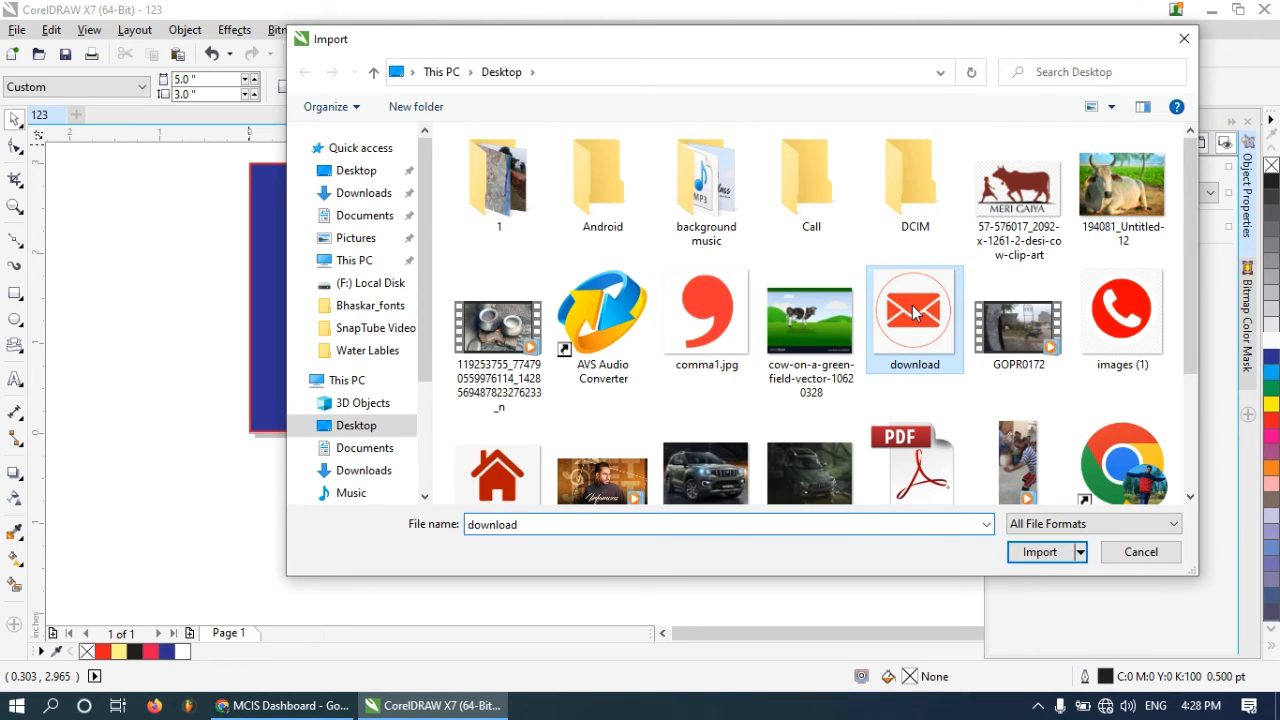
ctrl+click(1118, 315)
ctrl+click(510, 465)
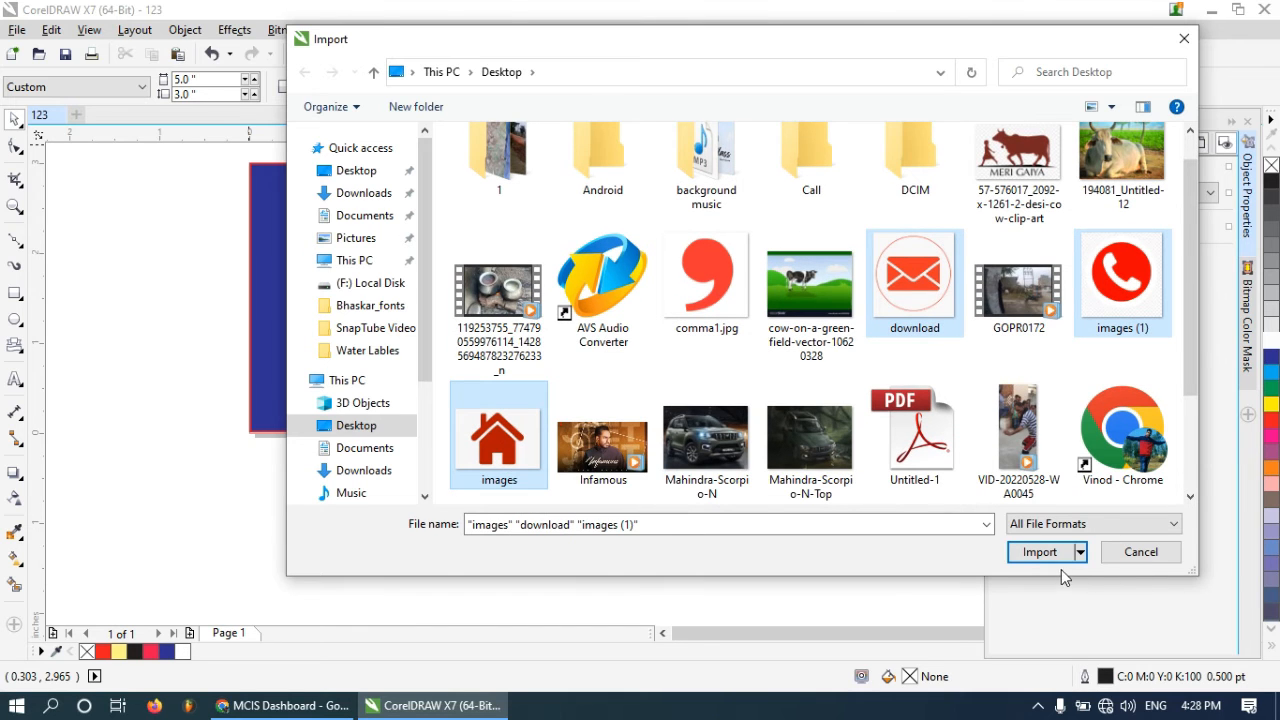
click(1031, 552)
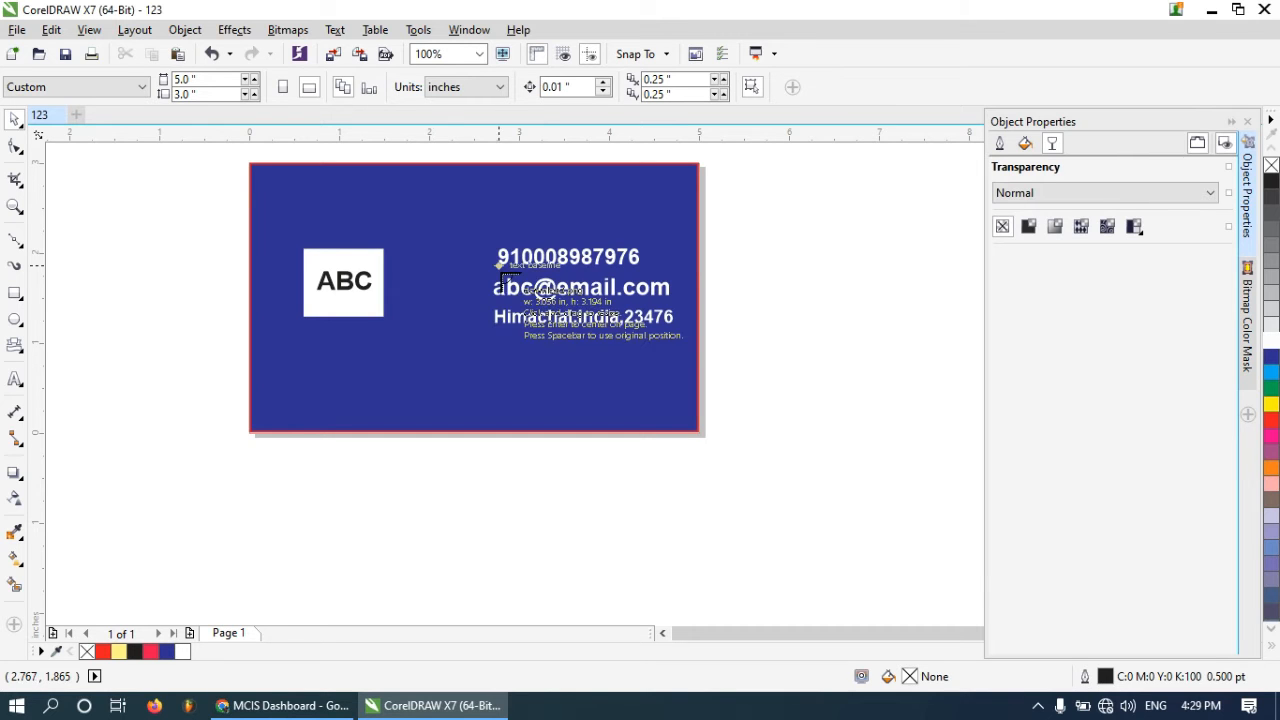
click(418, 236)
click(461, 256)
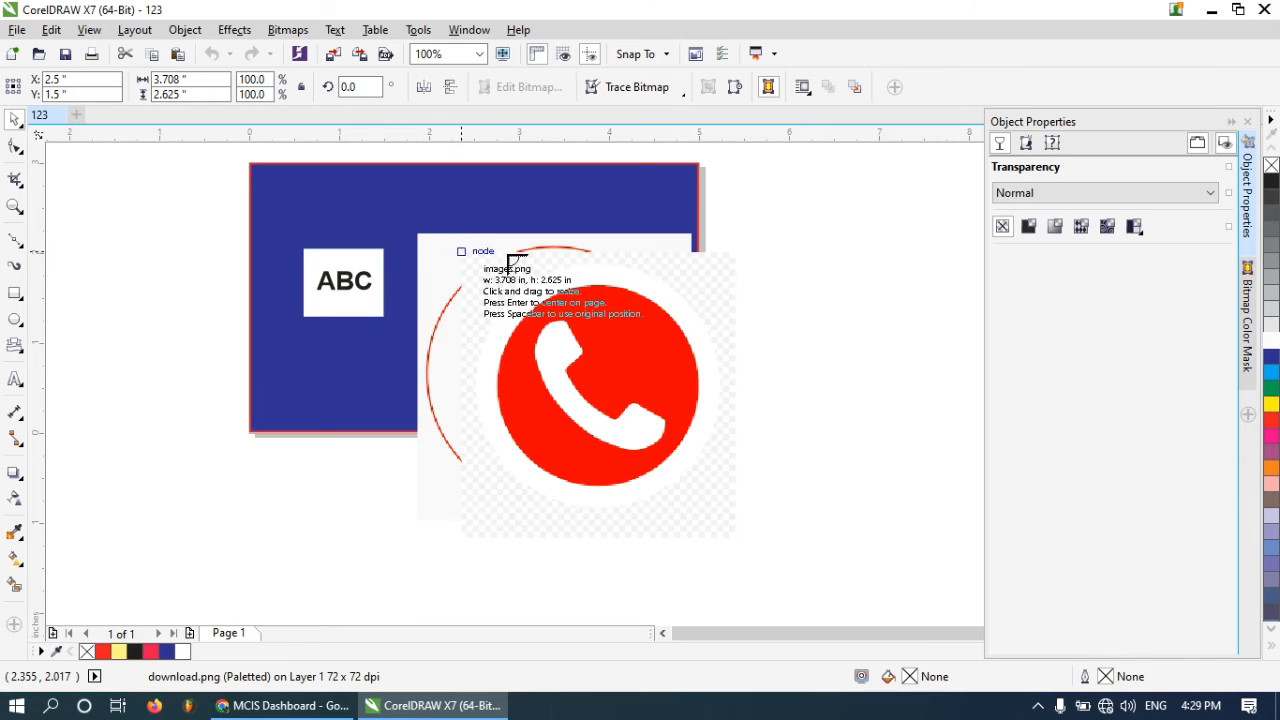
click(594, 266)
Scale down the house, phone and envelope icons and place them beside the matching contact lines
scroll(591, 263, down, 1)
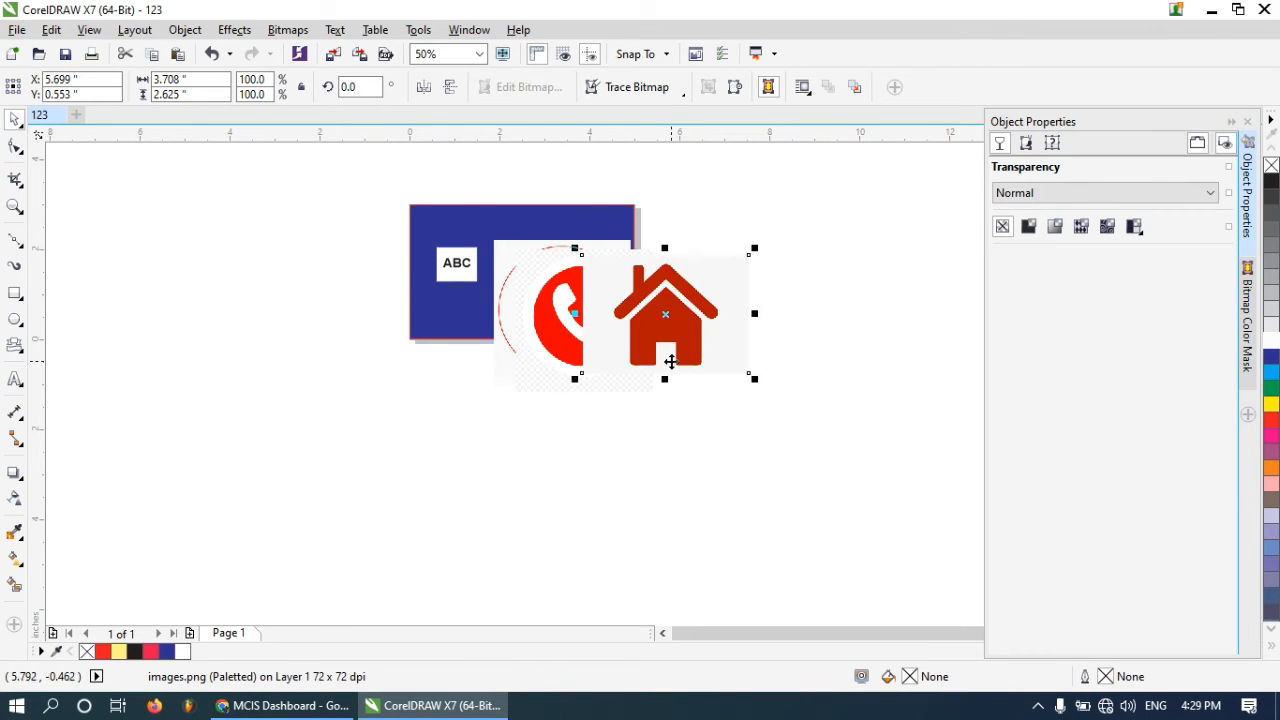
scroll(670, 361, up, 1)
scroll(726, 360, down, 1)
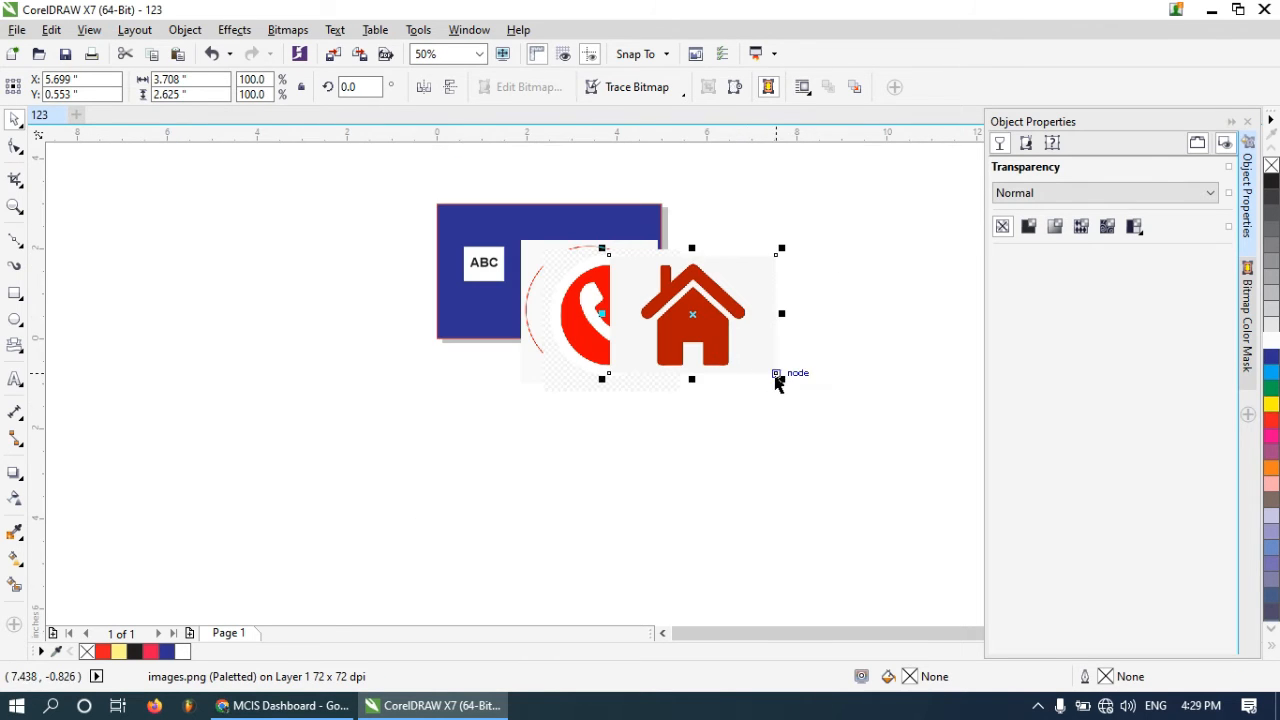
drag(779, 379, 632, 273)
scroll(613, 295, up, 1)
click(613, 297)
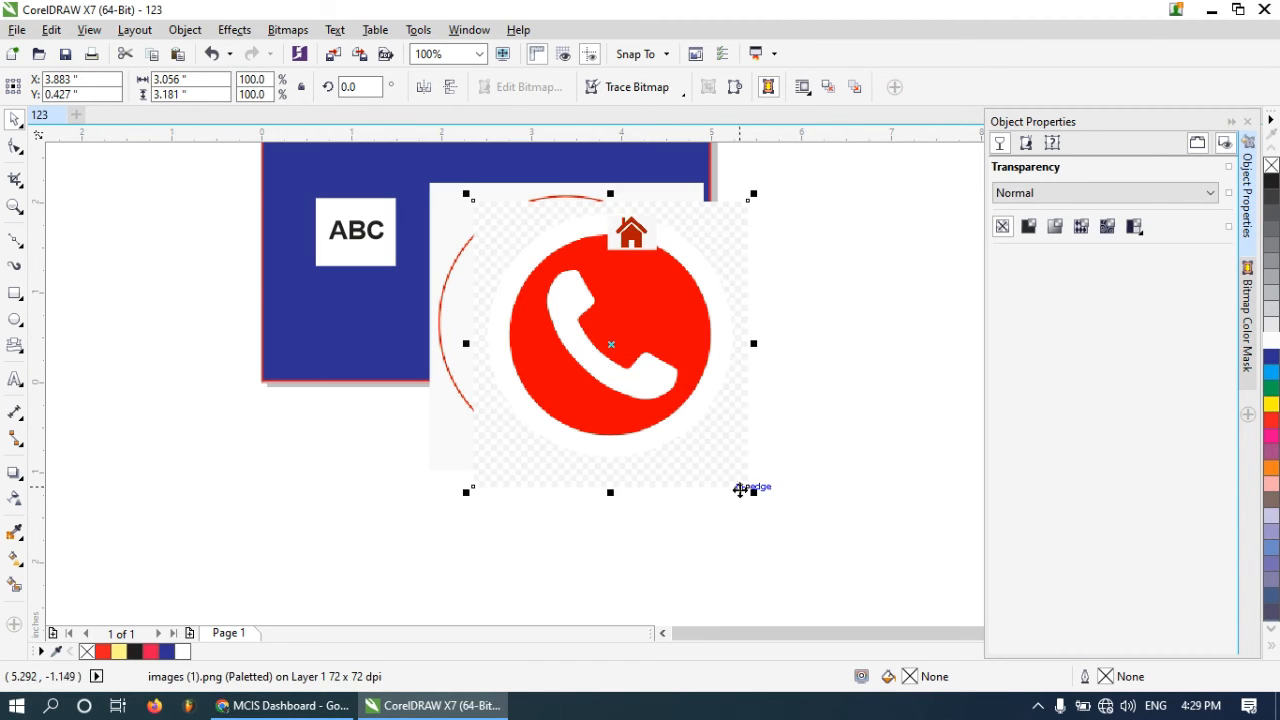
drag(753, 490, 522, 250)
click(657, 451)
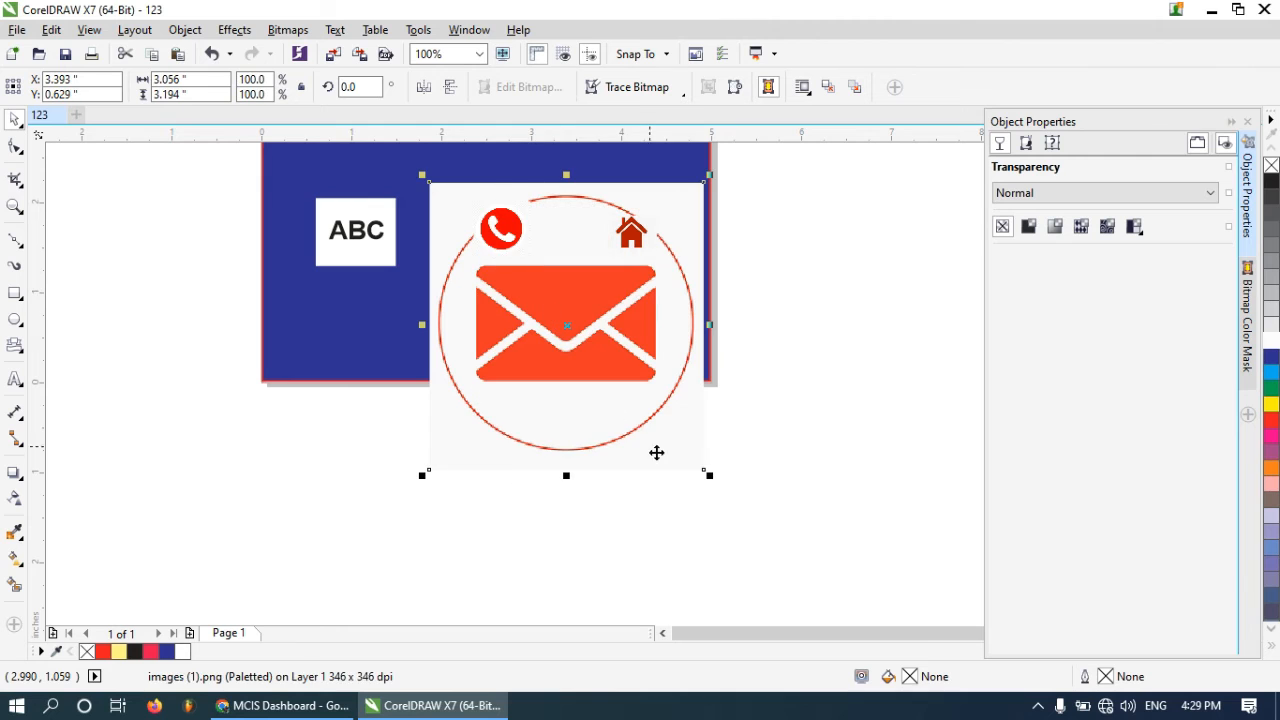
drag(709, 481, 500, 252)
scroll(476, 177, up, 1)
drag(799, 300, 503, 372)
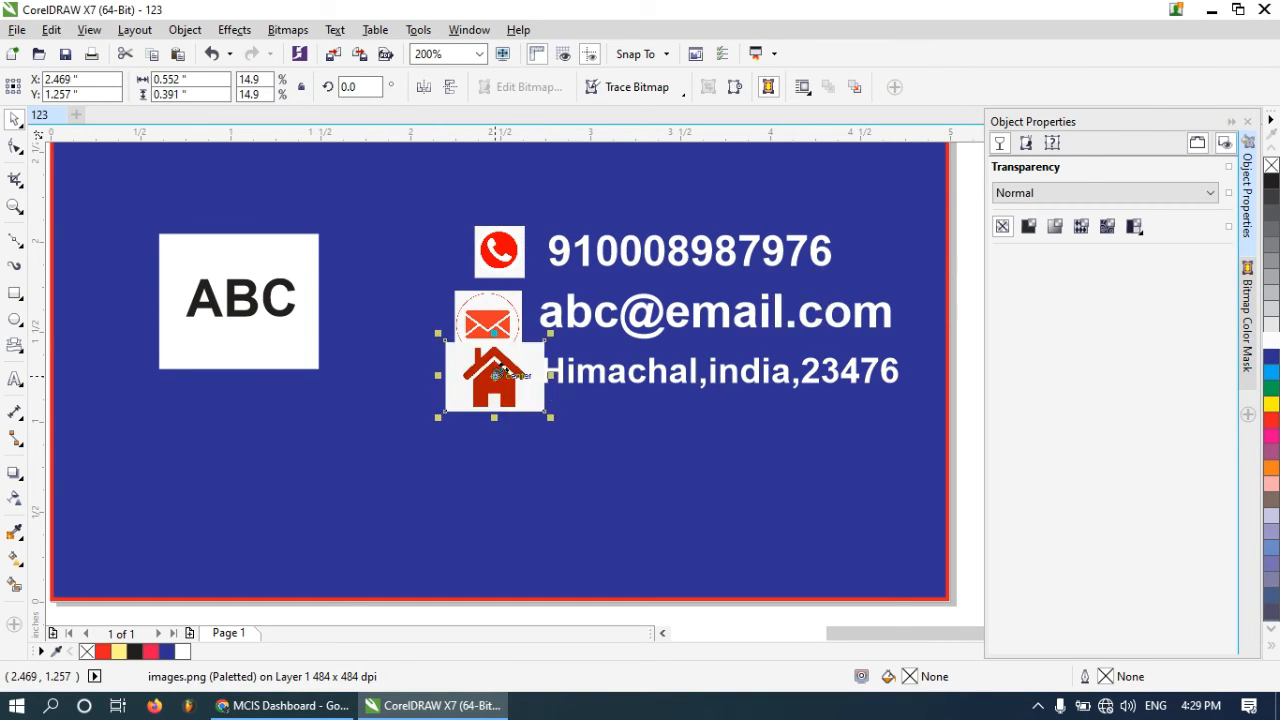
Resize and align the house and envelope icons beside the address and e-mail lines
drag(550, 417, 497, 331)
click(497, 322)
scroll(474, 313, up, 2)
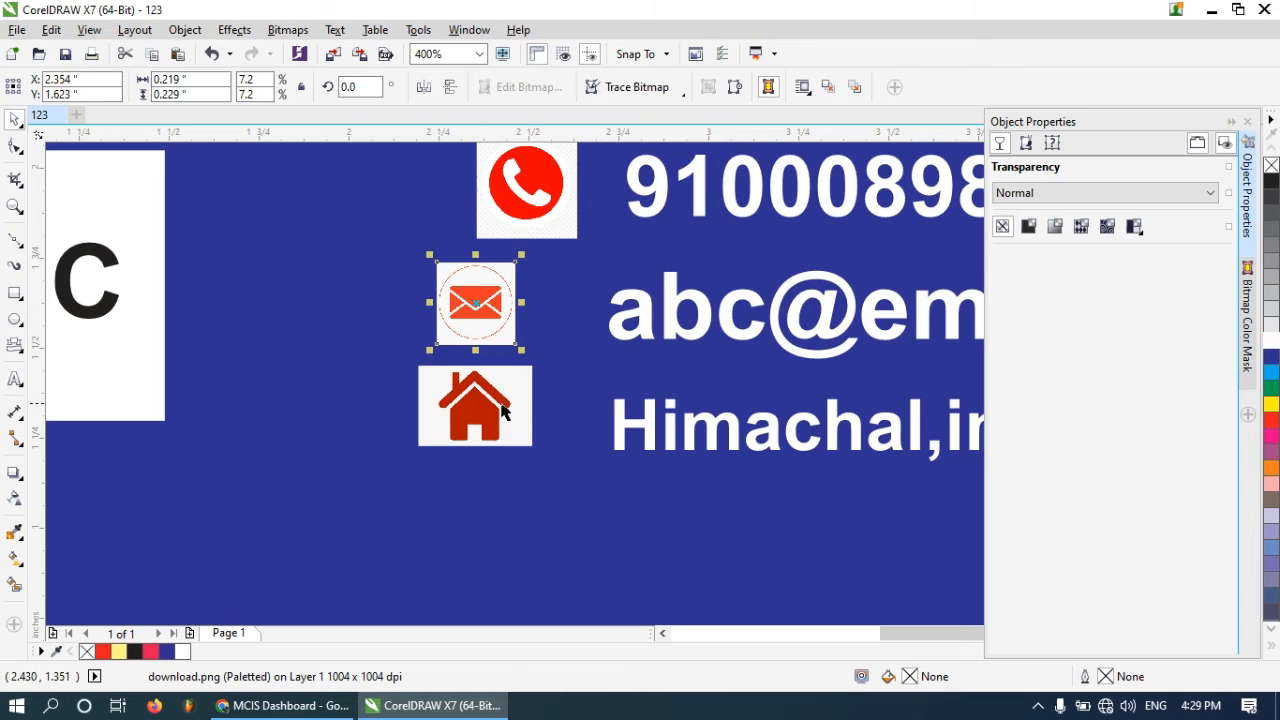
drag(503, 410, 535, 425)
click(503, 329)
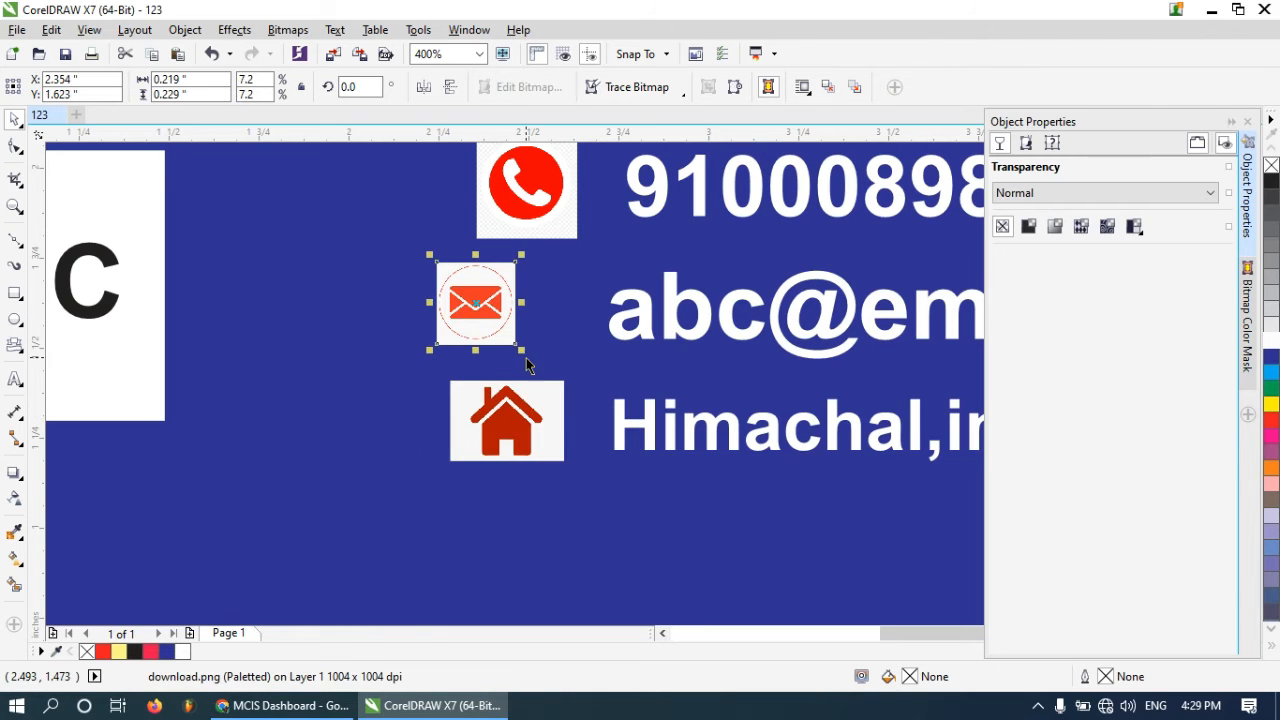
drag(523, 353, 538, 368)
drag(537, 311, 570, 363)
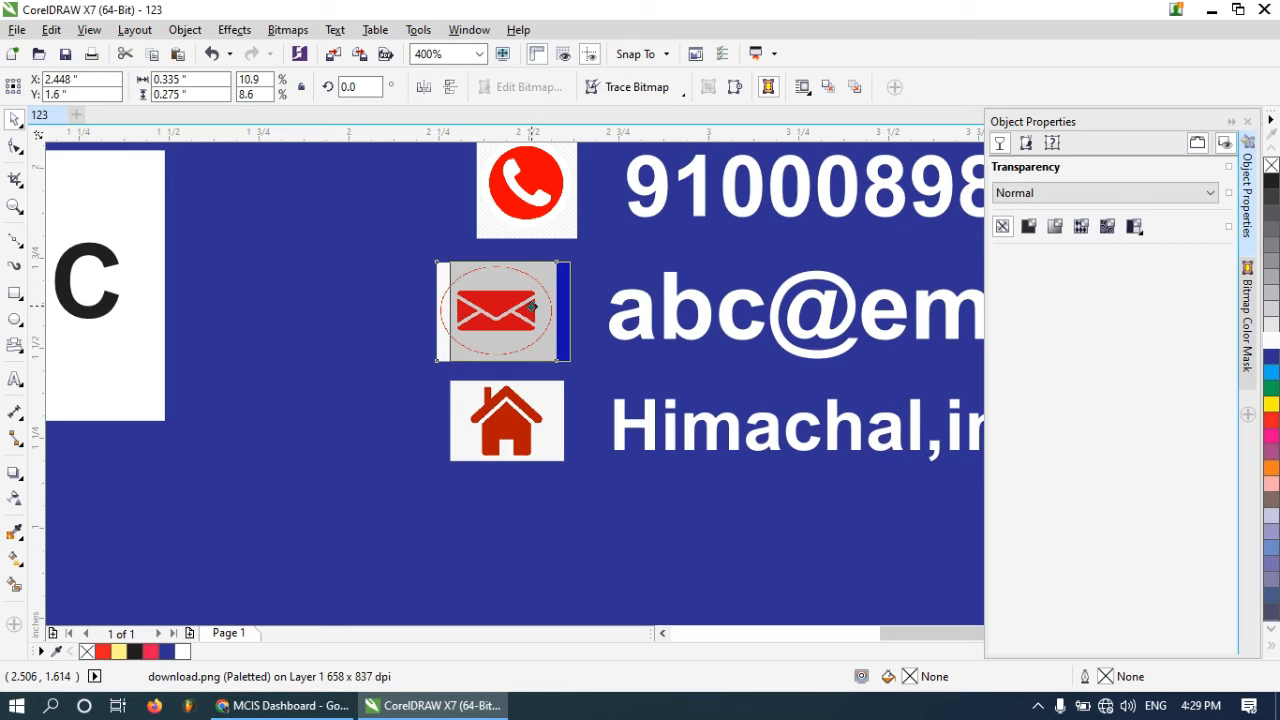
drag(533, 307, 562, 312)
drag(507, 366, 527, 340)
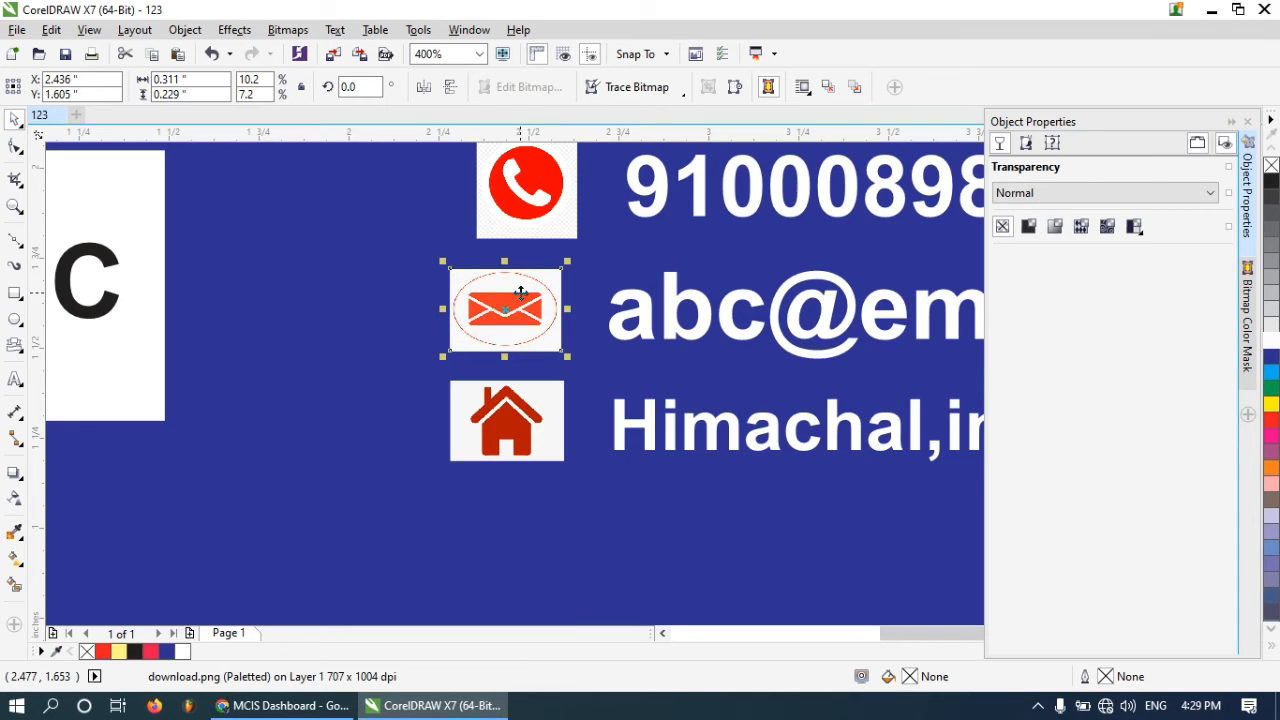
Adjust the phone icon's position beside the phone number
scroll(520, 292, down, 1)
scroll(520, 245, up, 1)
drag(520, 245, 575, 241)
scroll(512, 235, down, 1)
scroll(516, 232, down, 2)
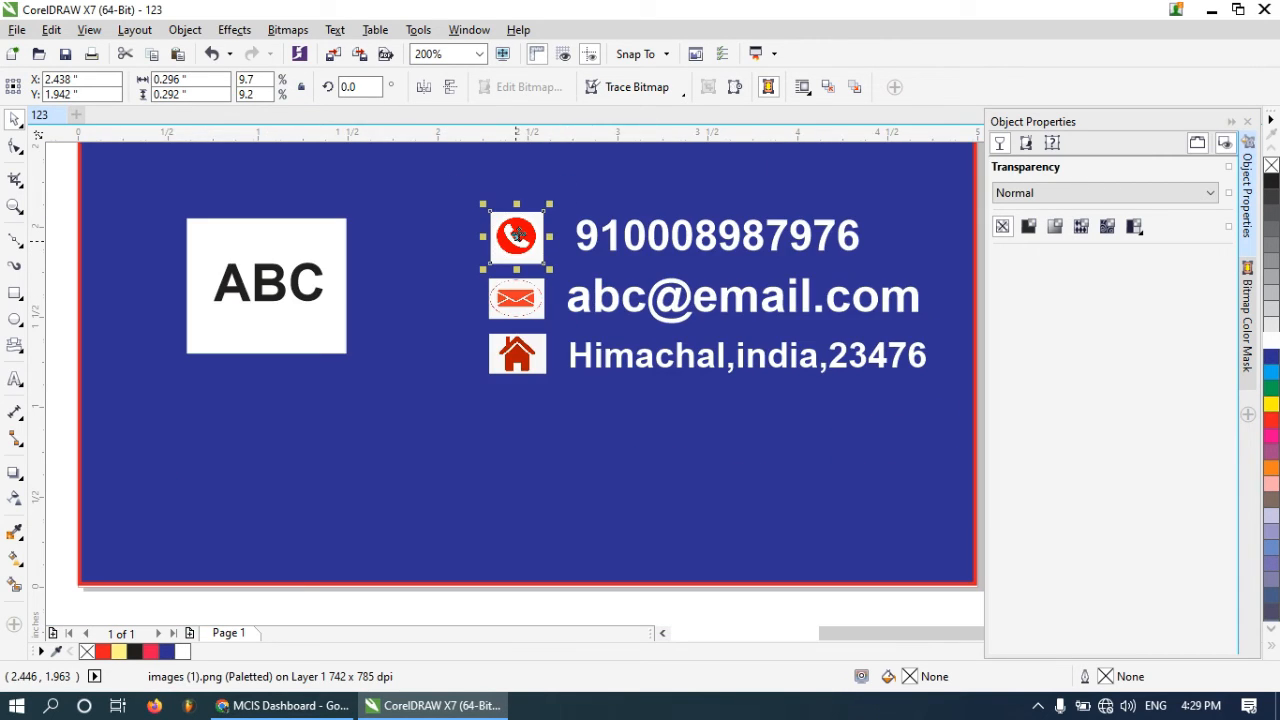
Move the icons and contact lines together to the card's lower-right corner
click(843, 417)
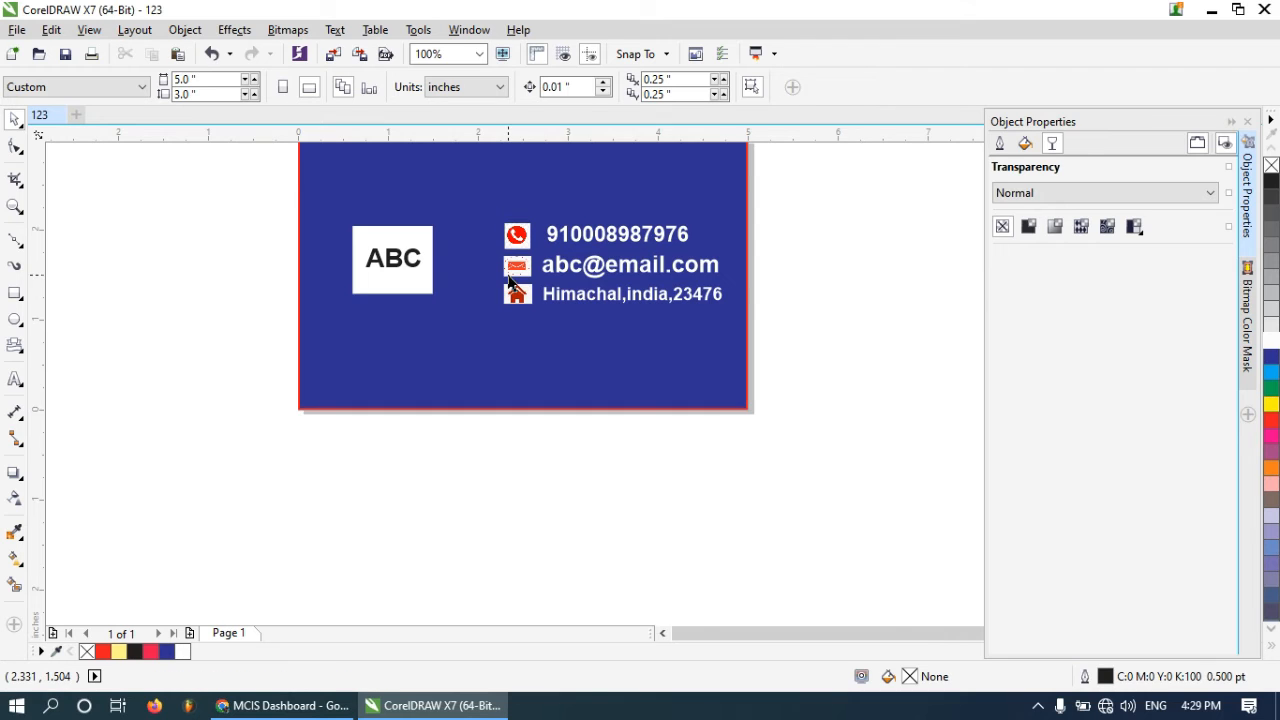
scroll(536, 286, down, 1)
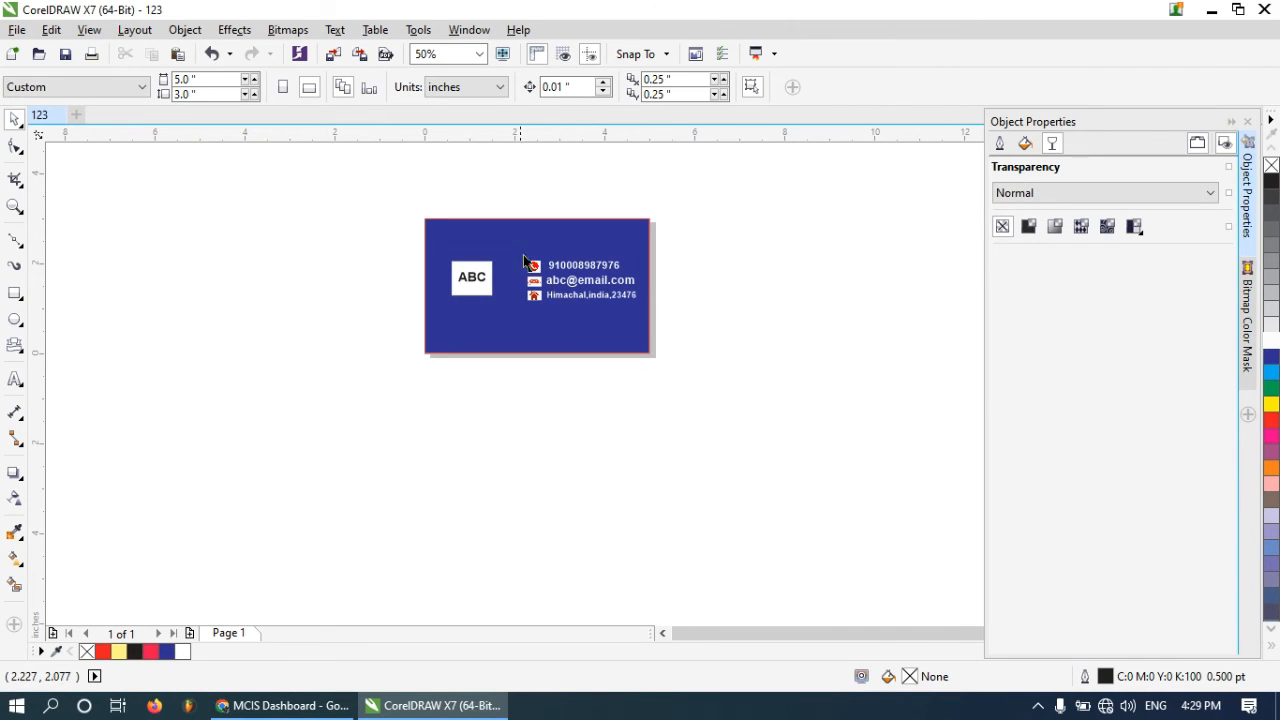
scroll(516, 254, up, 1)
drag(556, 432, 556, 431)
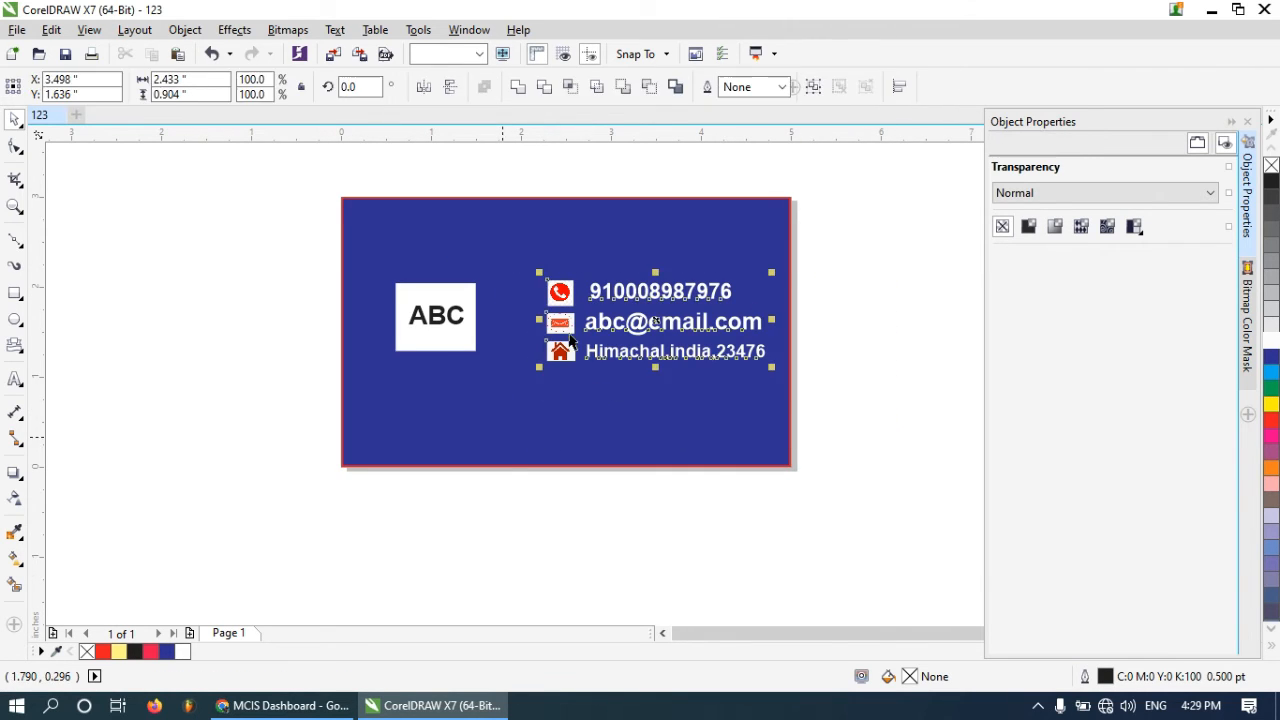
drag(558, 296, 574, 374)
click(428, 315)
click(280, 271)
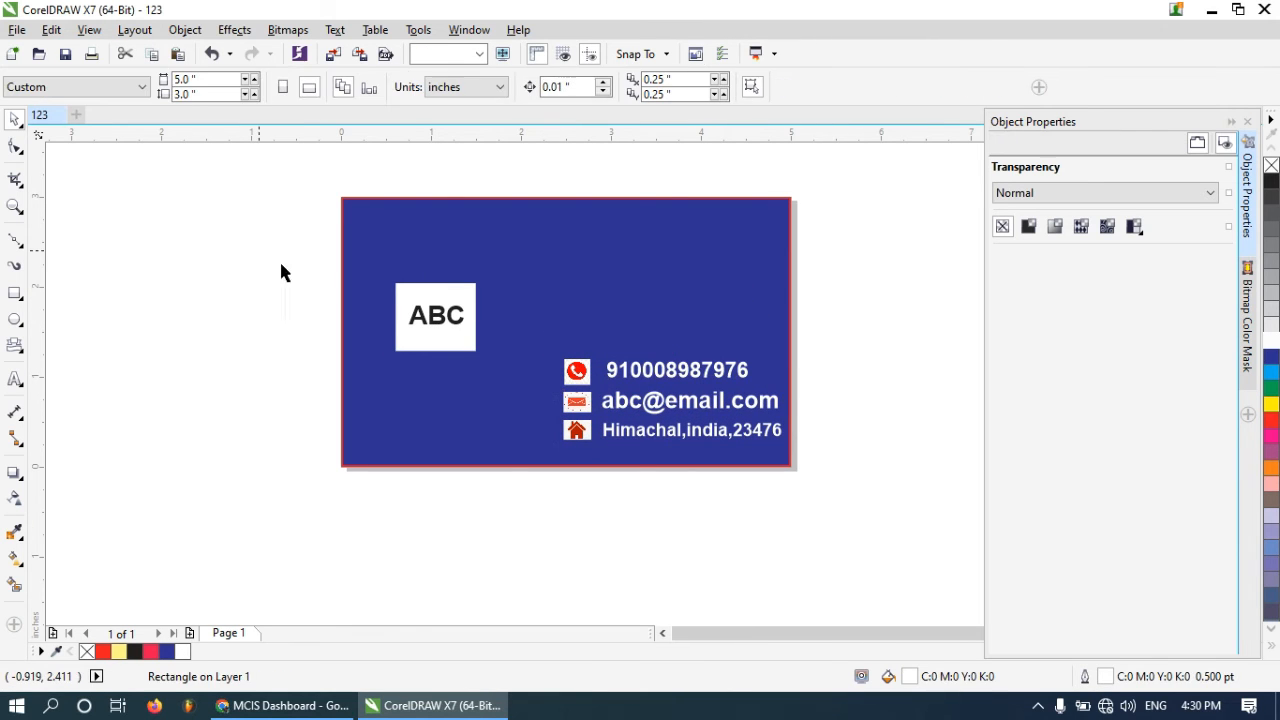
Widen the white ABC logo box on the card
drag(240, 243, 505, 377)
click(326, 296)
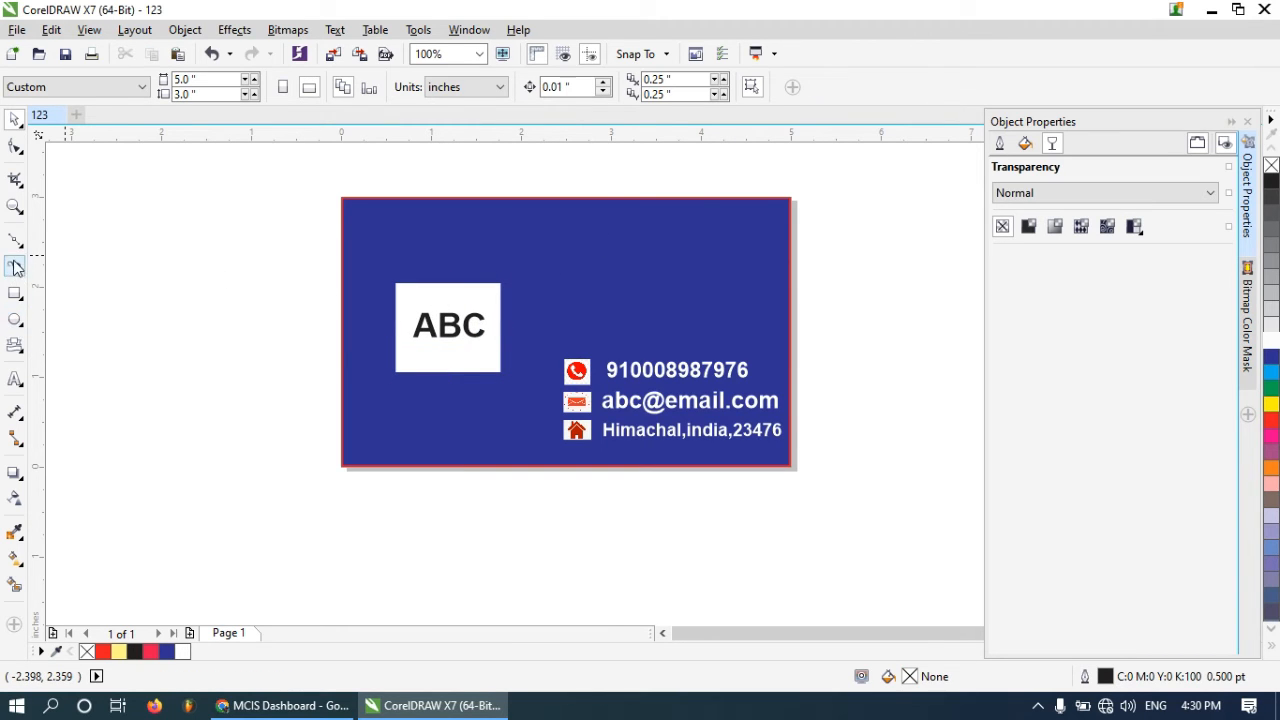
Draw a straight connector line and move it onto the card above the contact lines
click(16, 440)
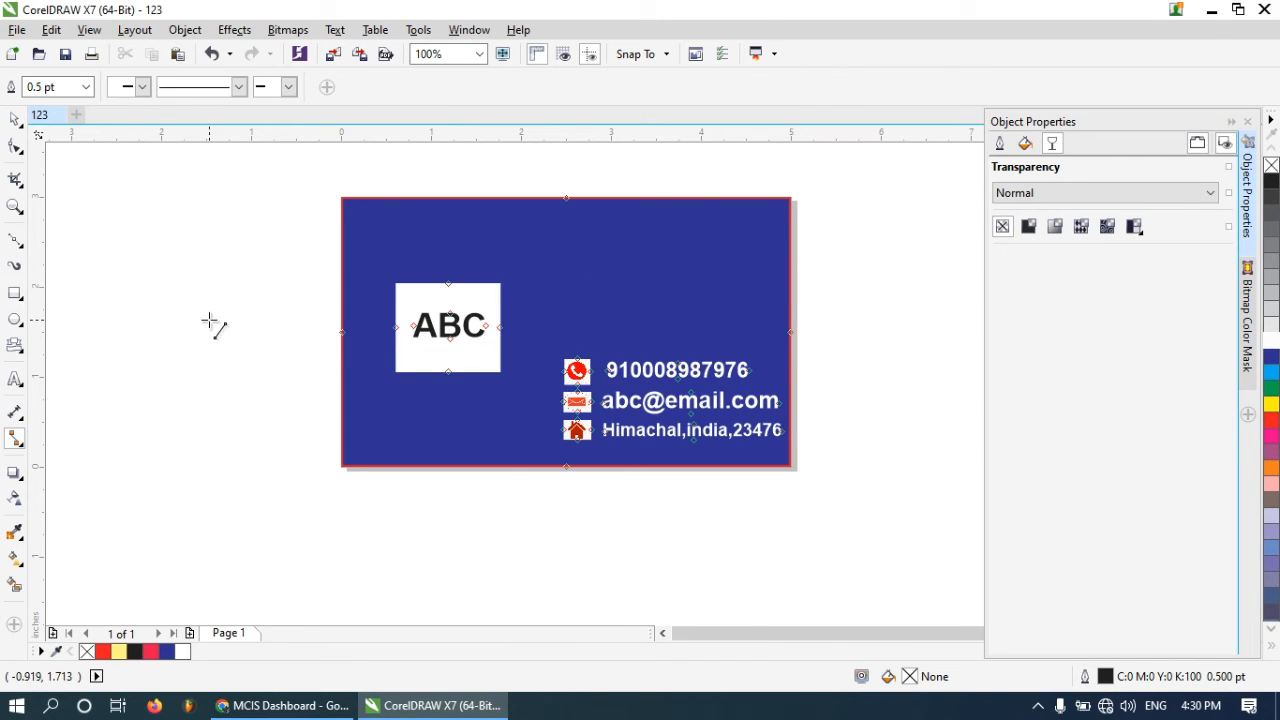
drag(148, 304, 289, 305)
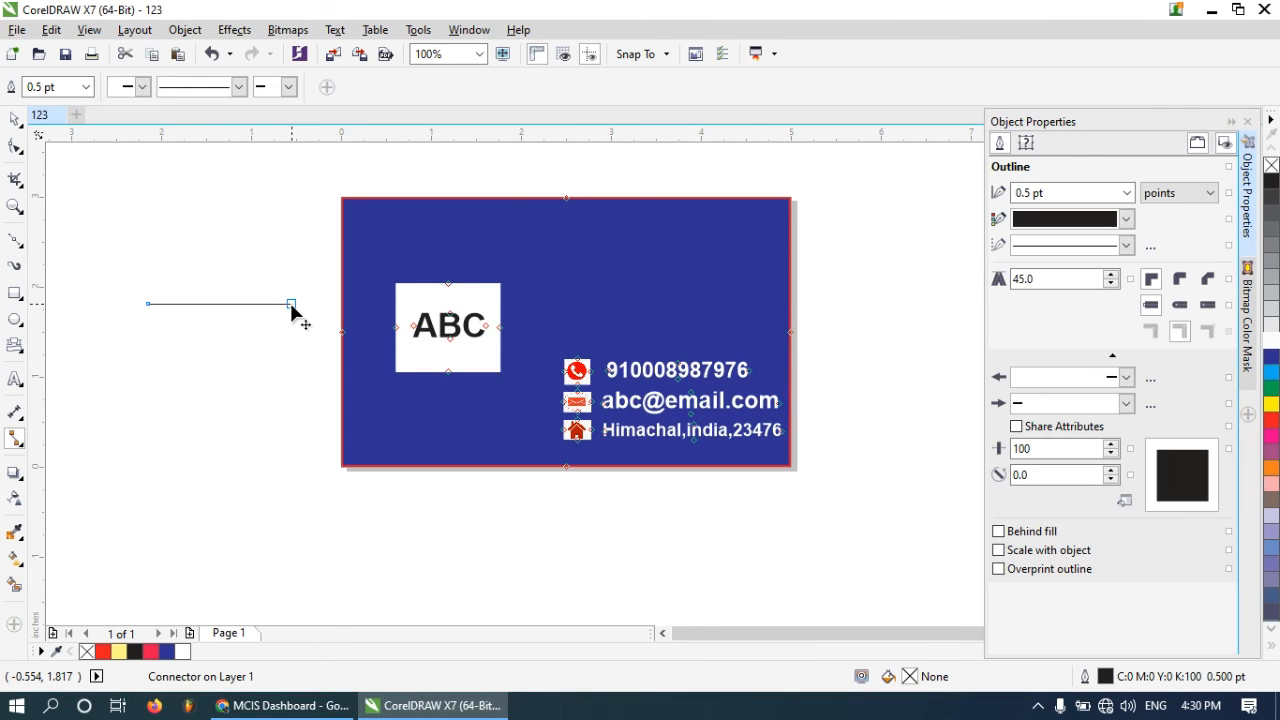
click(15, 119)
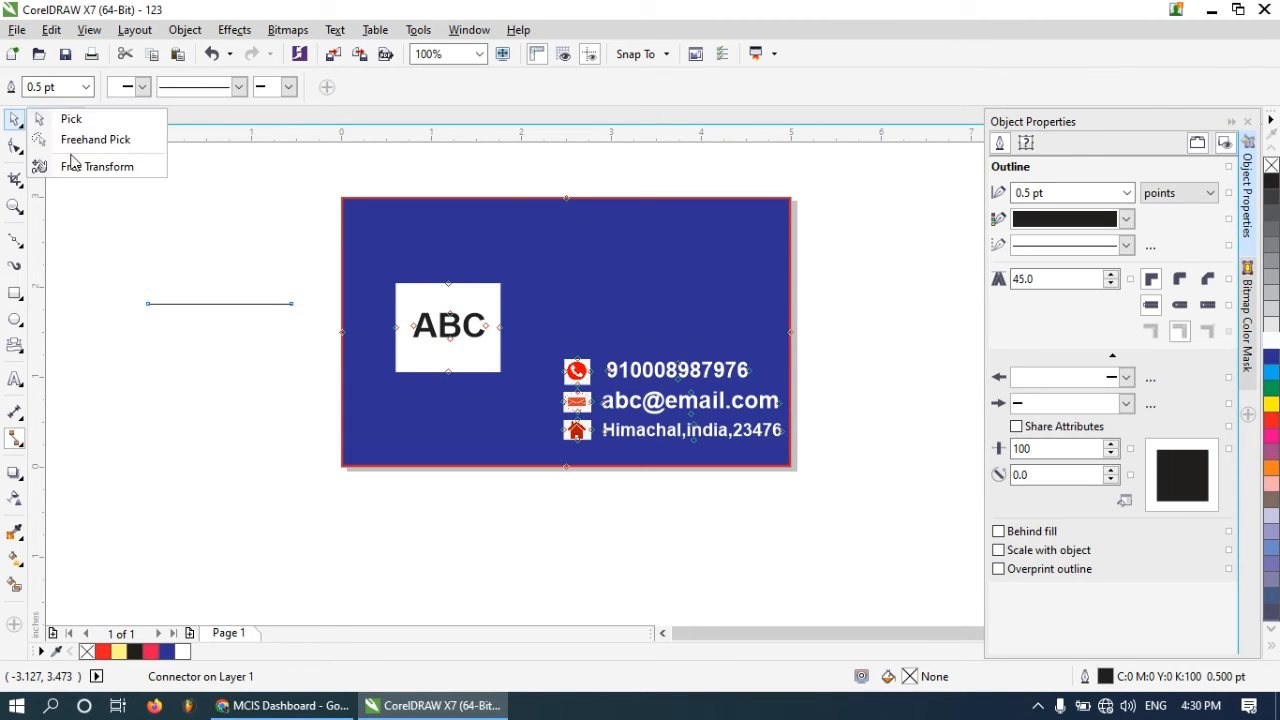
click(100, 122)
drag(220, 303, 639, 284)
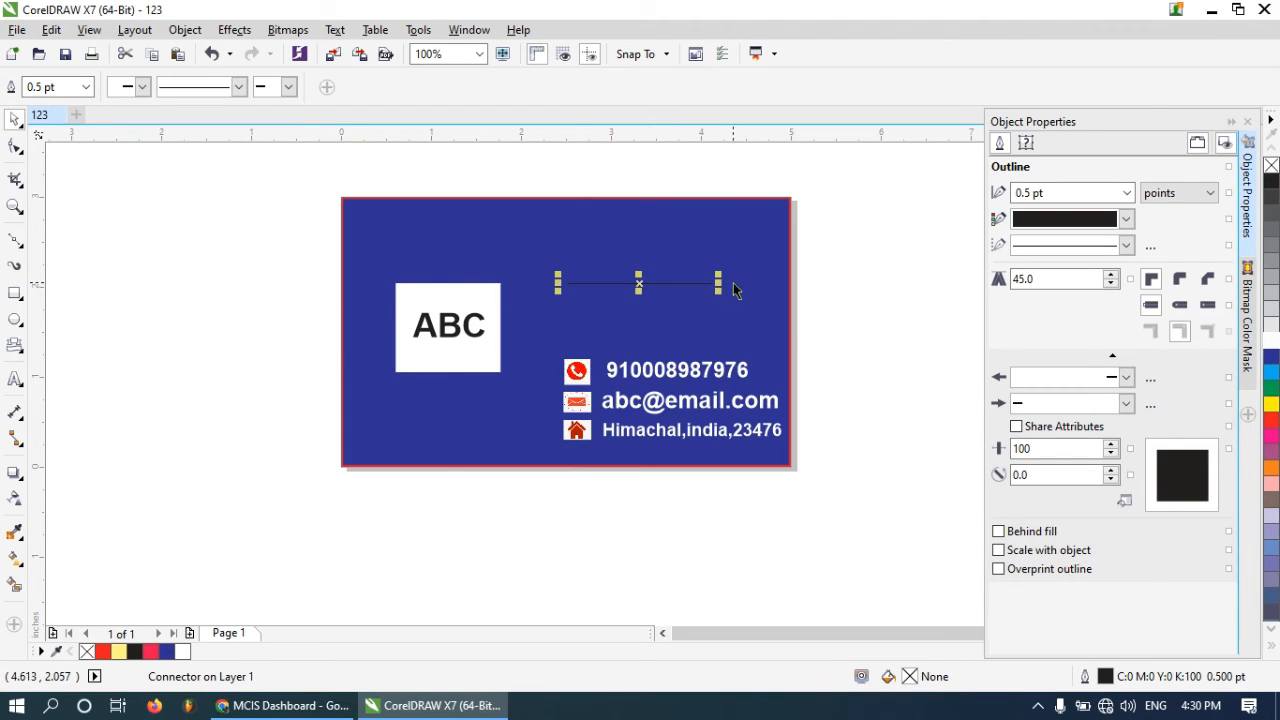
Give the line a 3.0 pt white outline and lengthen it toward the card's right edge
scroll(703, 286, up, 2)
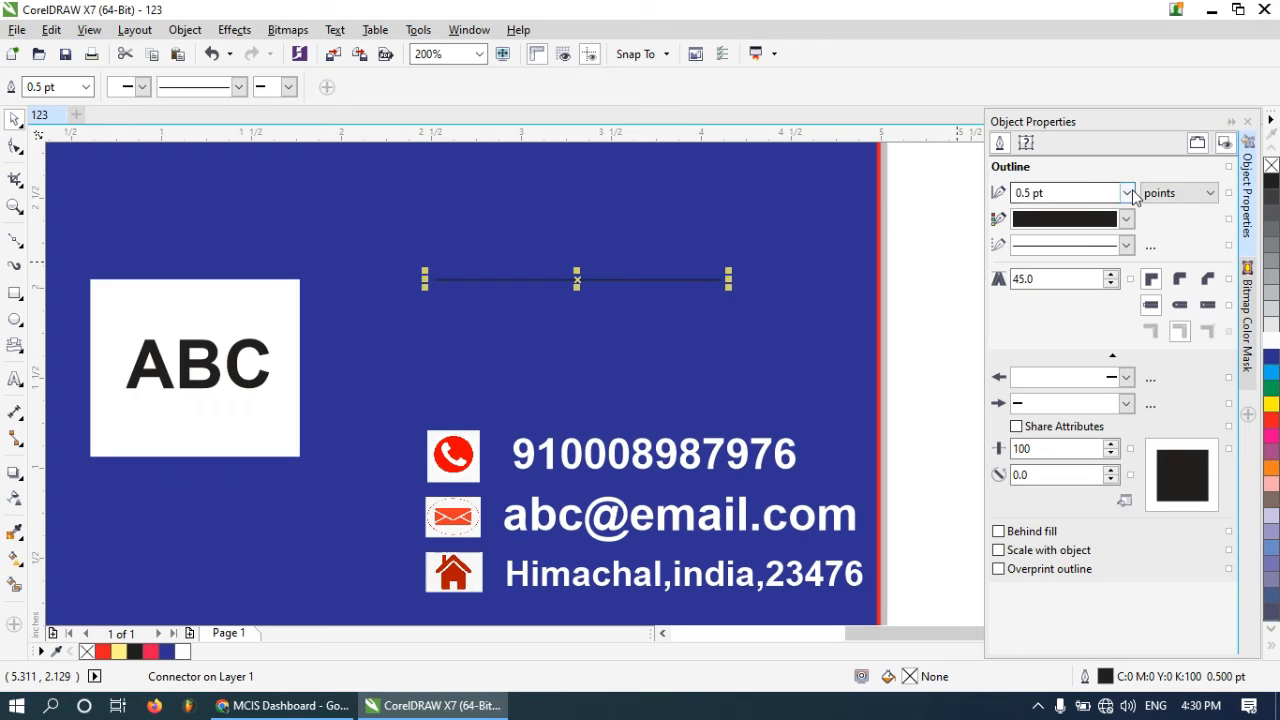
click(1128, 193)
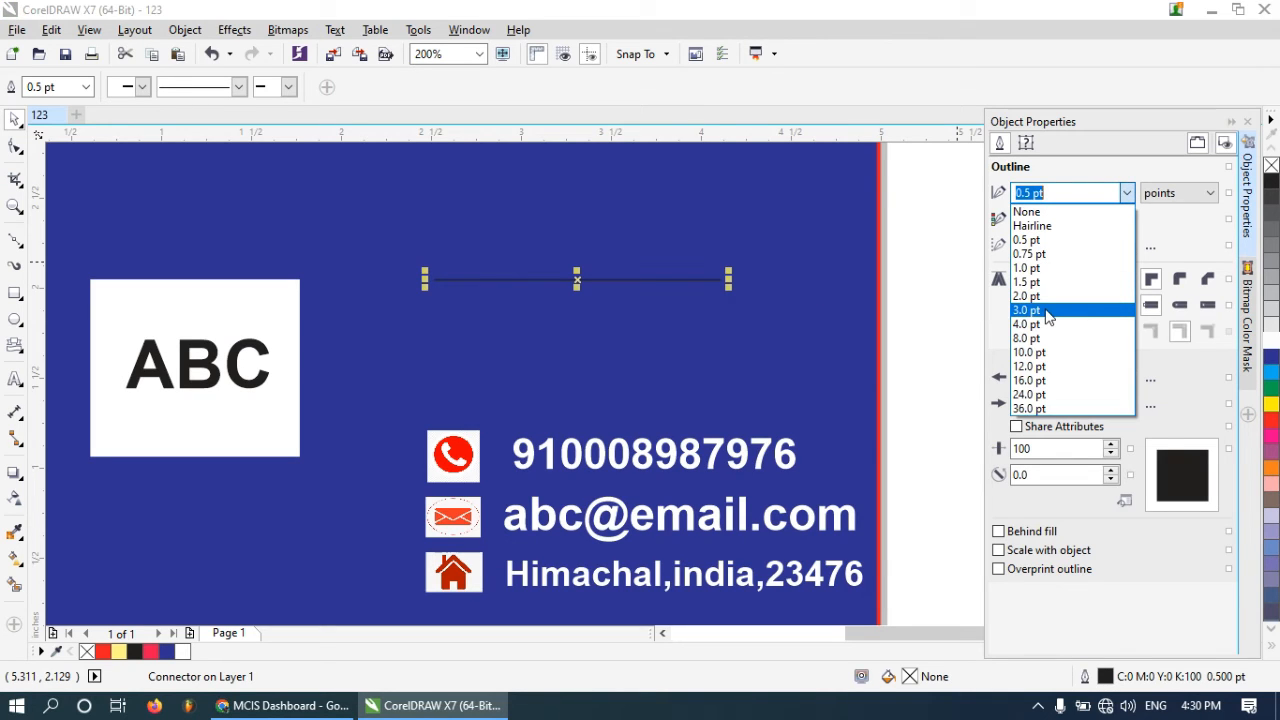
click(1045, 311)
drag(729, 280, 848, 280)
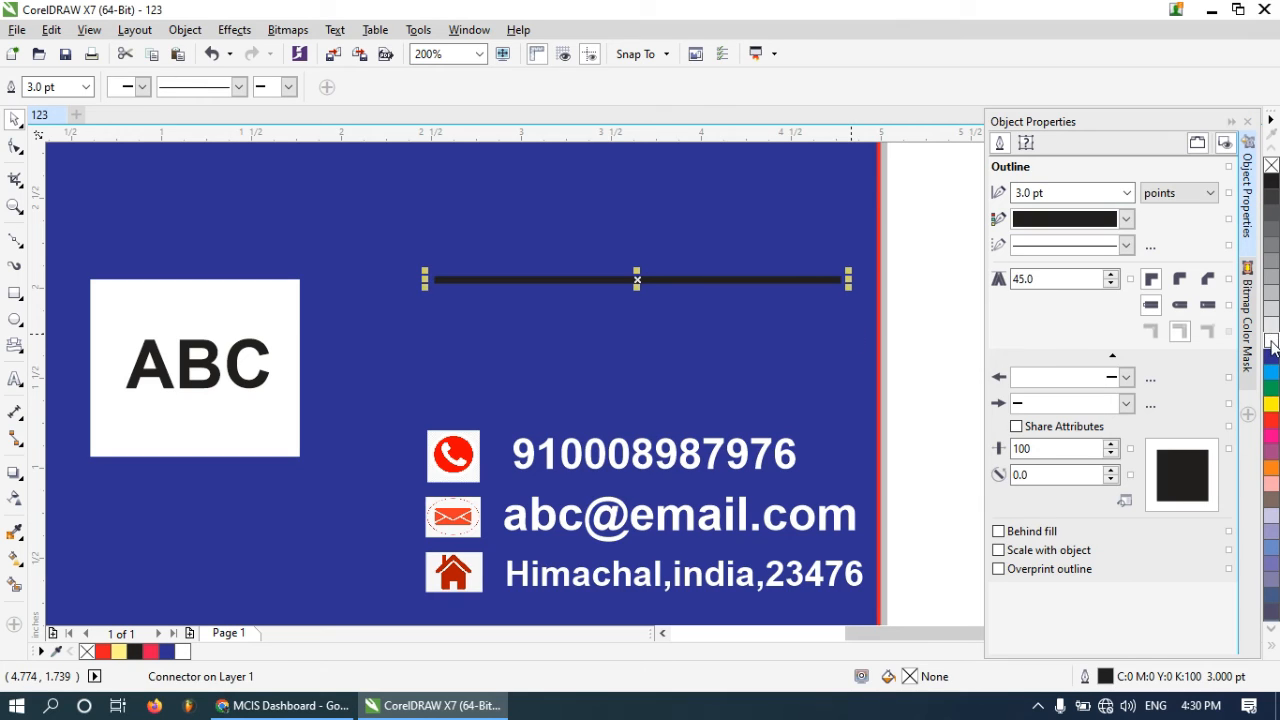
click(1125, 219)
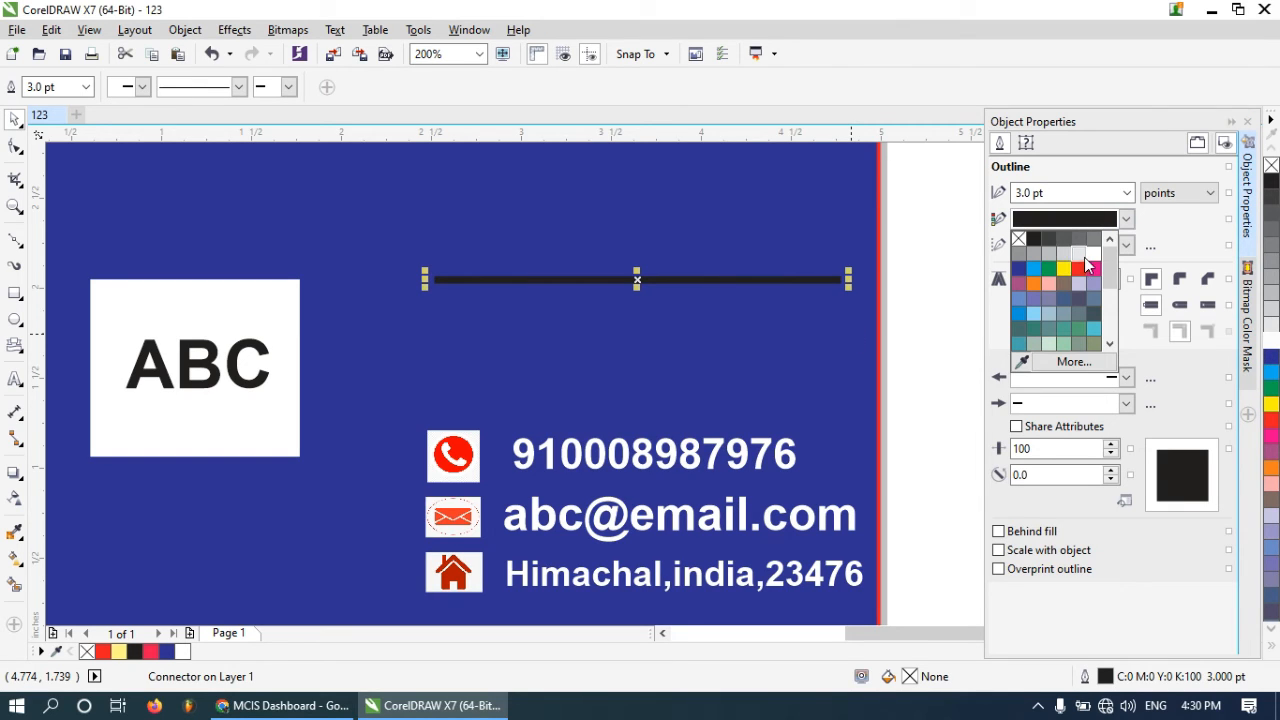
click(1092, 265)
Adjust the line's endpoints so it spans most of the card's width
drag(630, 288, 627, 281)
drag(838, 281, 845, 281)
drag(422, 281, 343, 297)
scroll(386, 252, down, 2)
click(700, 240)
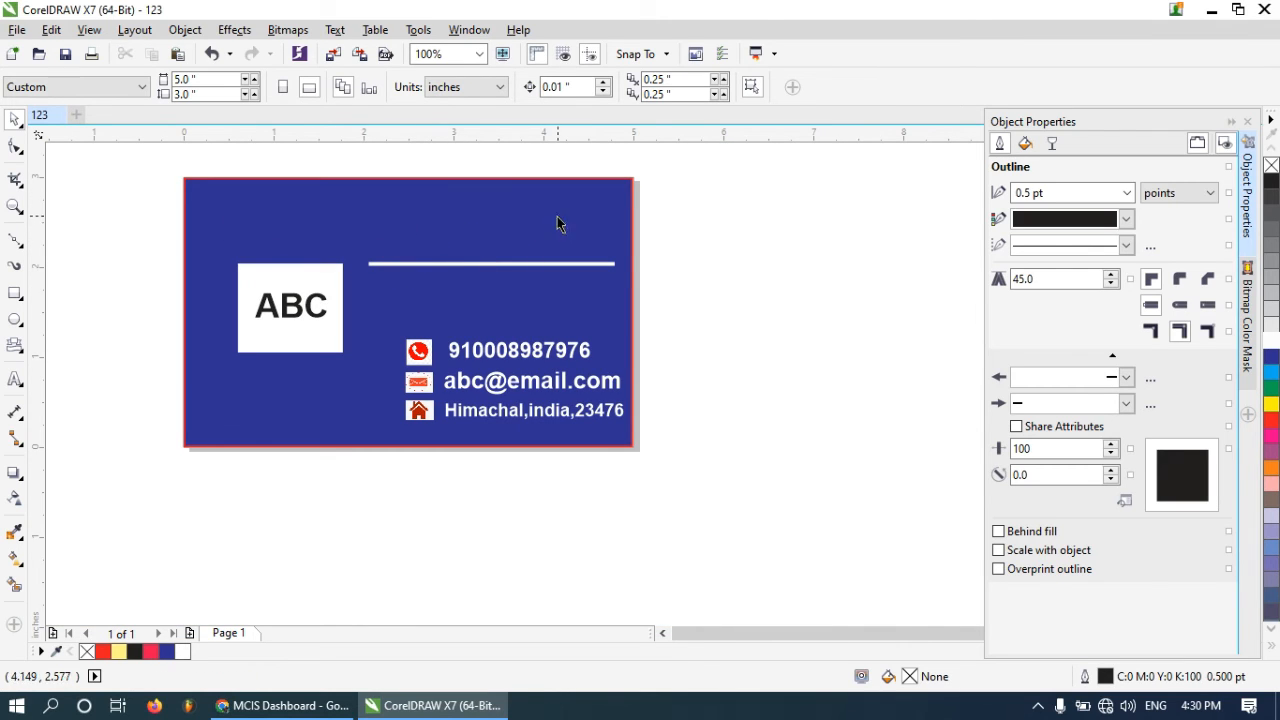
Move the ABC logo label down to the card's lower-left area
drag(141, 218, 371, 403)
drag(305, 305, 280, 374)
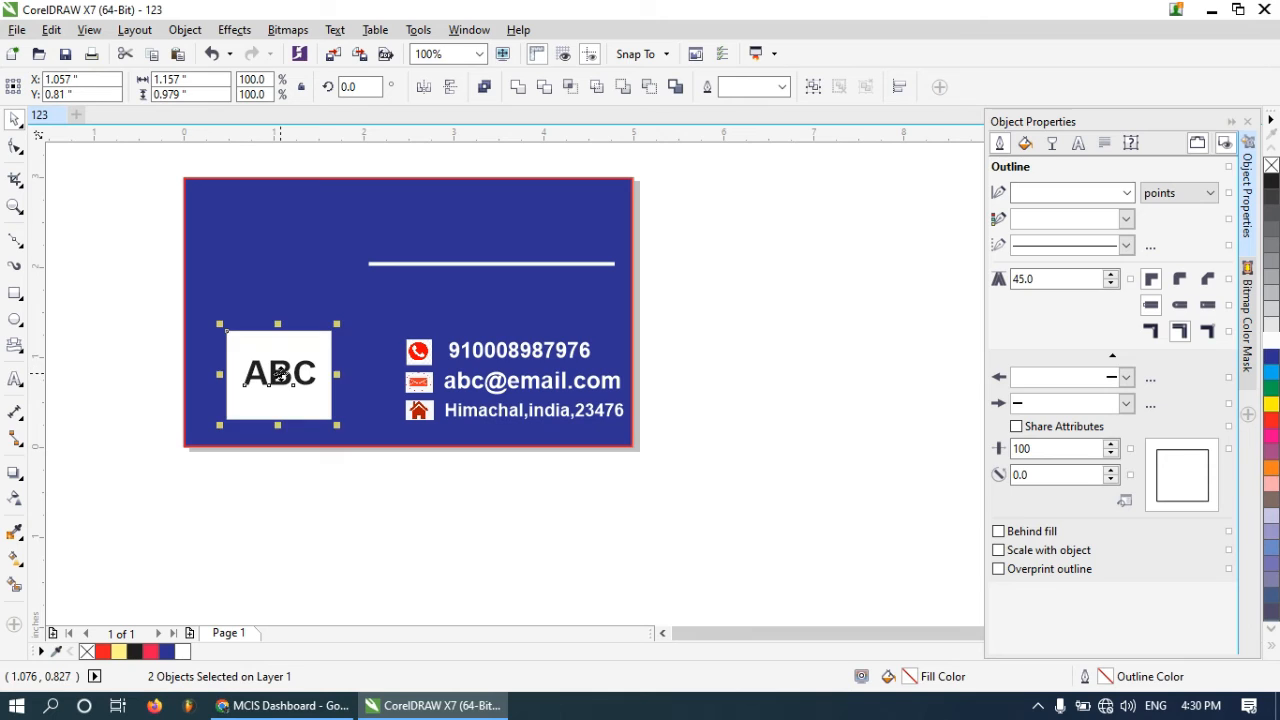
click(131, 335)
Move the white line lower so it sits just above the logo and contact lines
click(373, 265)
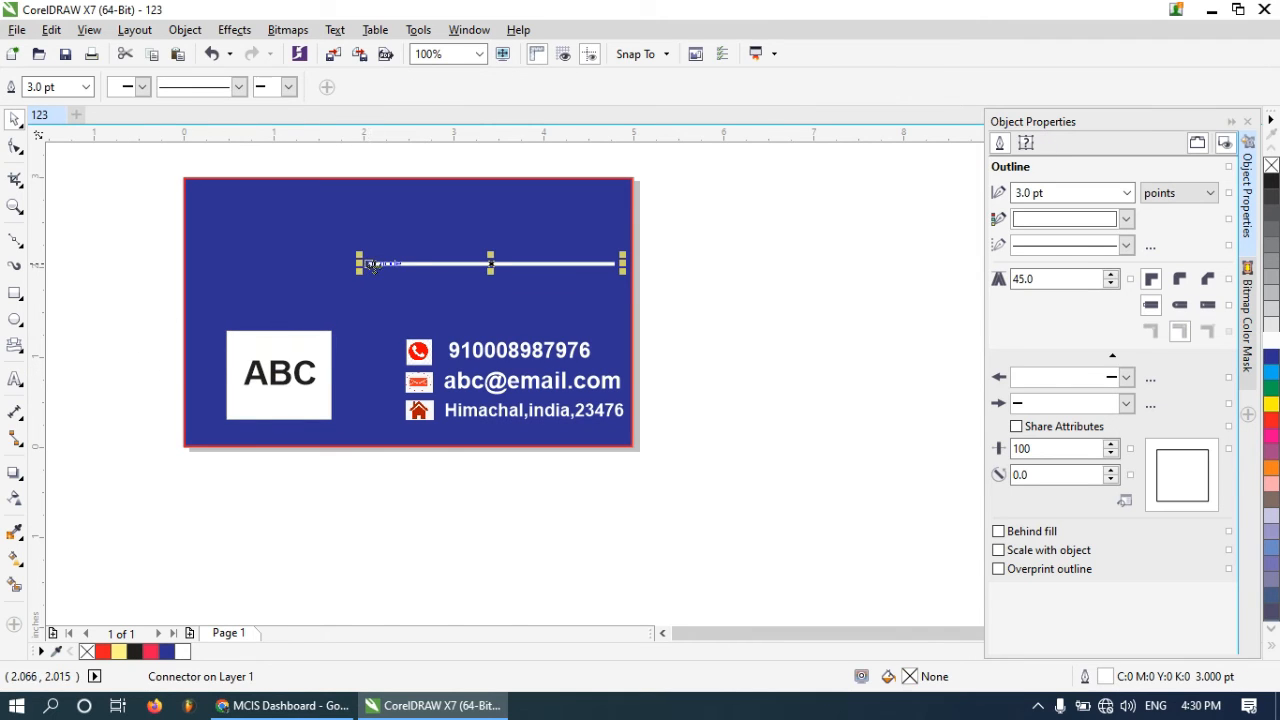
drag(357, 264, 346, 306)
click(731, 277)
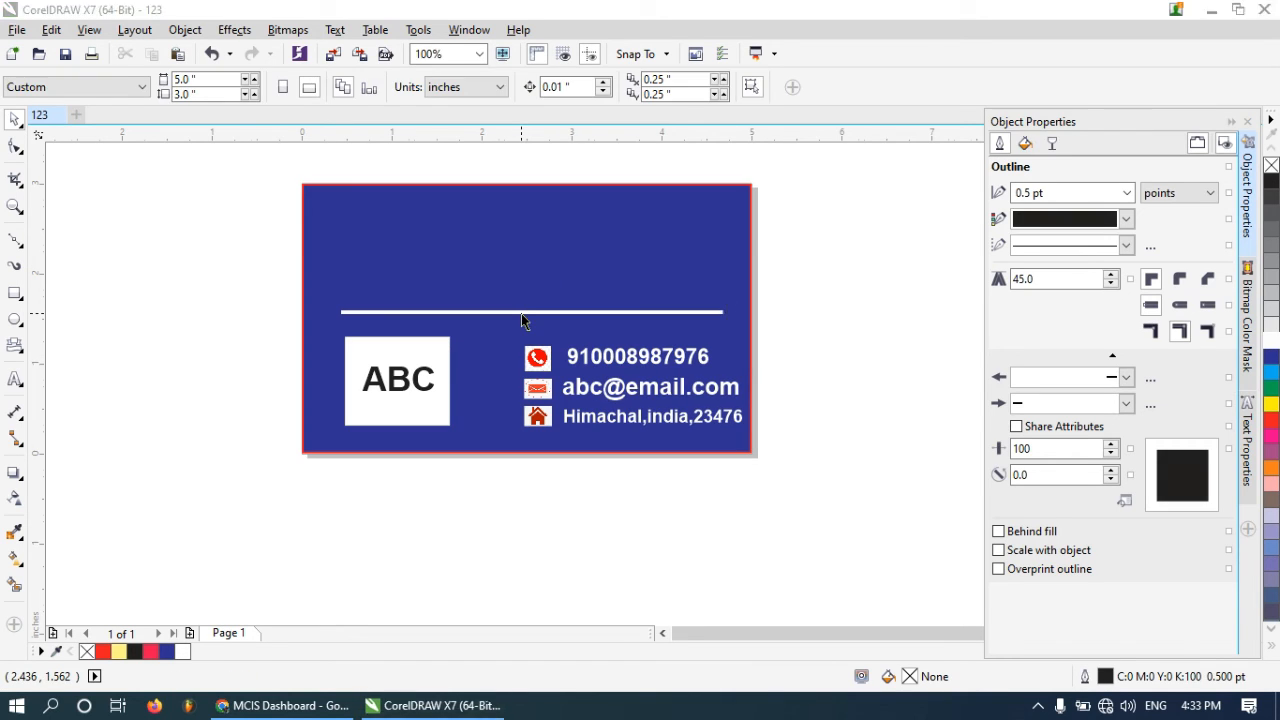
click(521, 312)
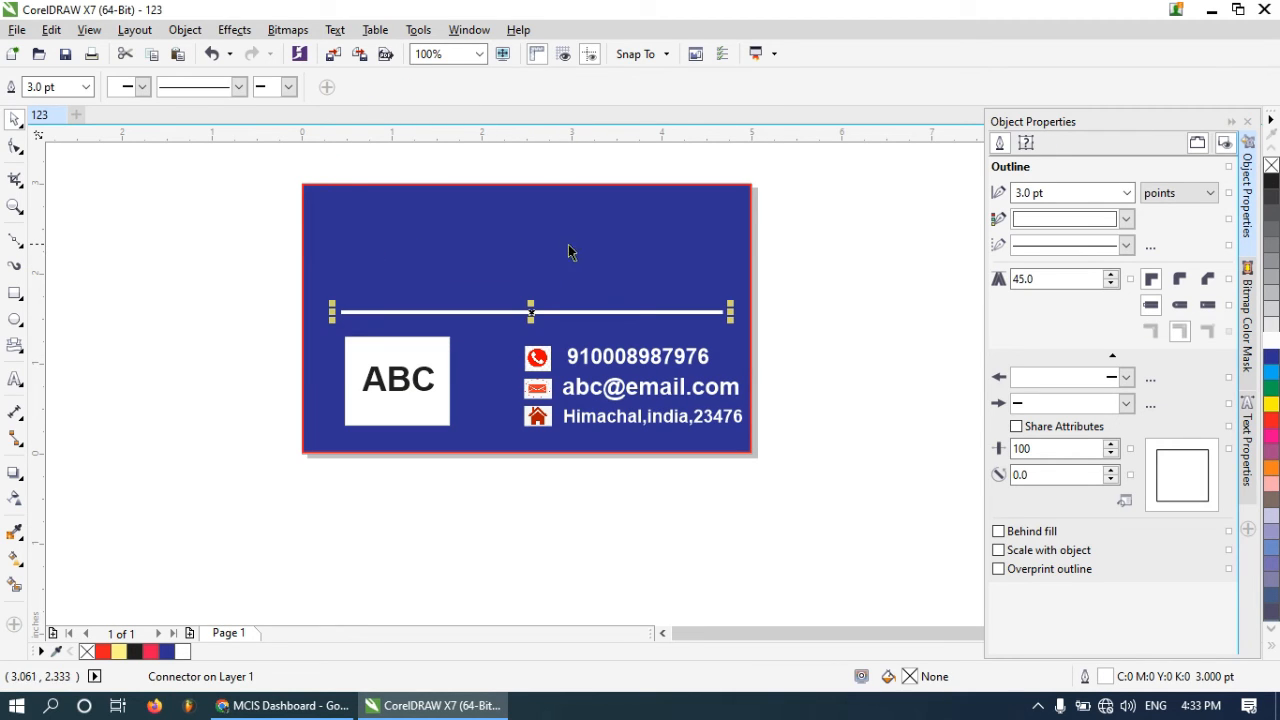
scroll(558, 253, down, 1)
scroll(537, 241, up, 1)
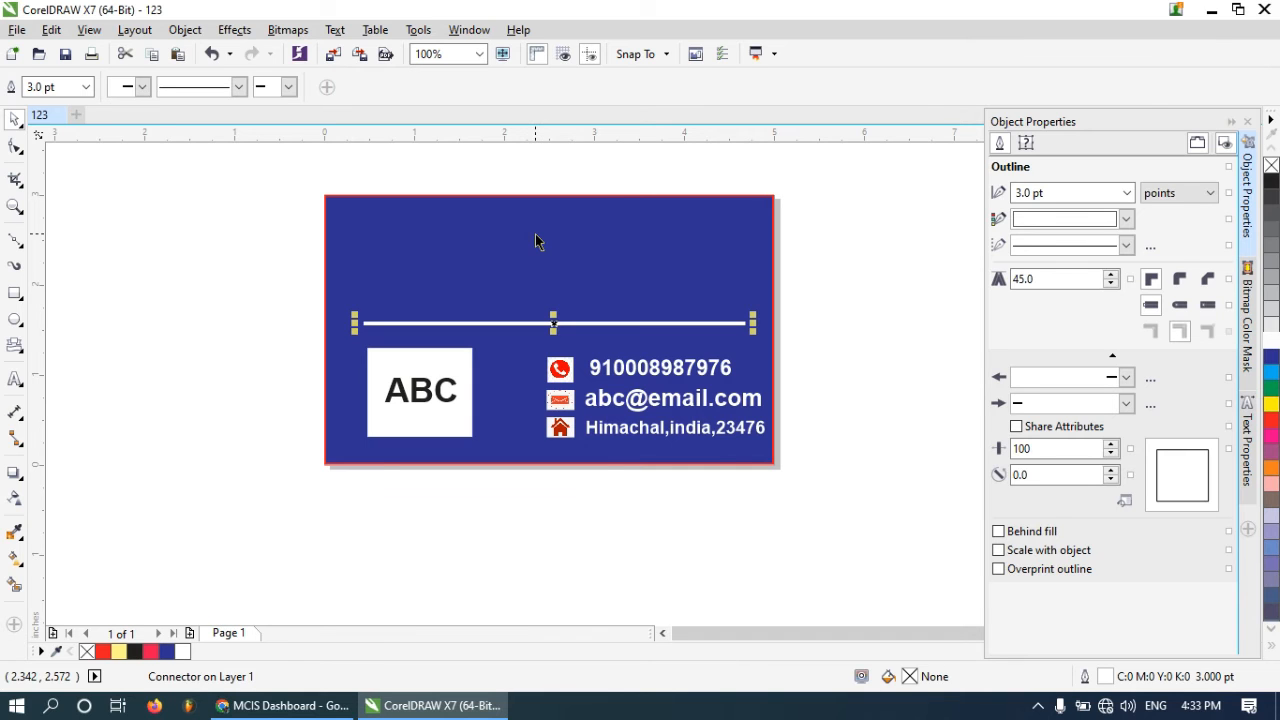
Import the crop_1126bb73 shopping bags image from the COREL DESIGN 2021 folder onto the page
key(ctrl+i)
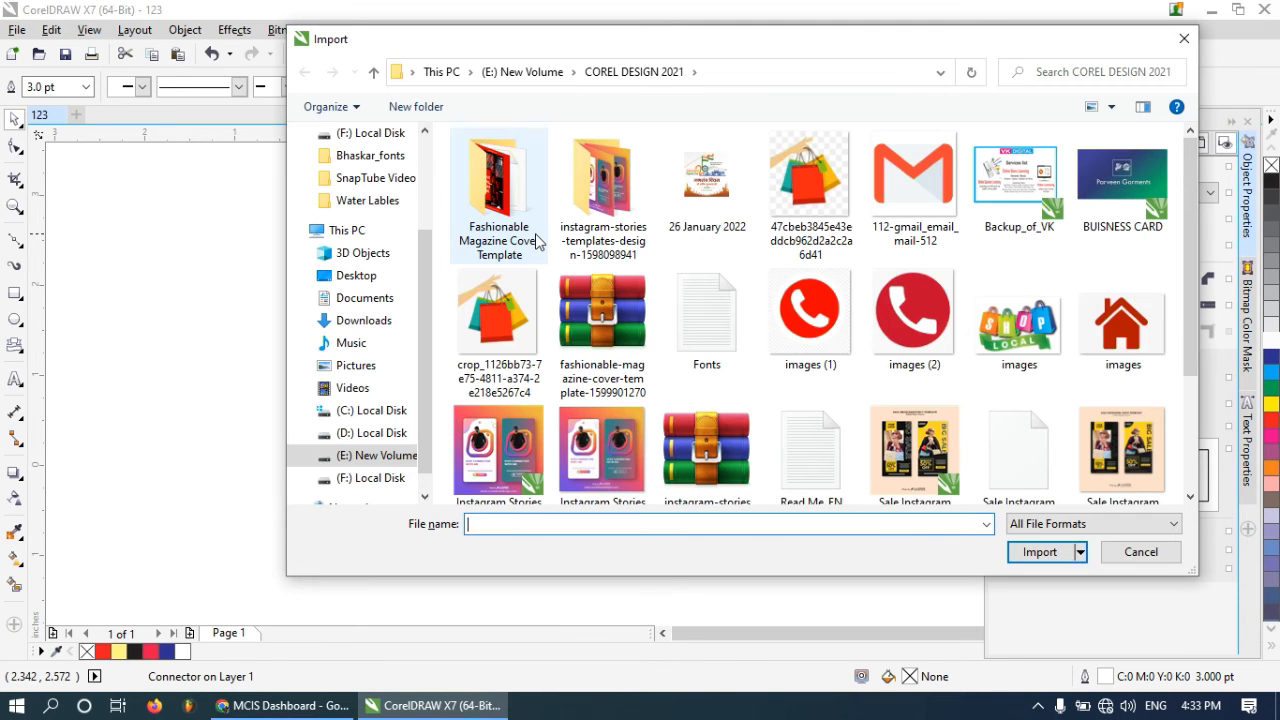
scroll(1025, 297, down, 1)
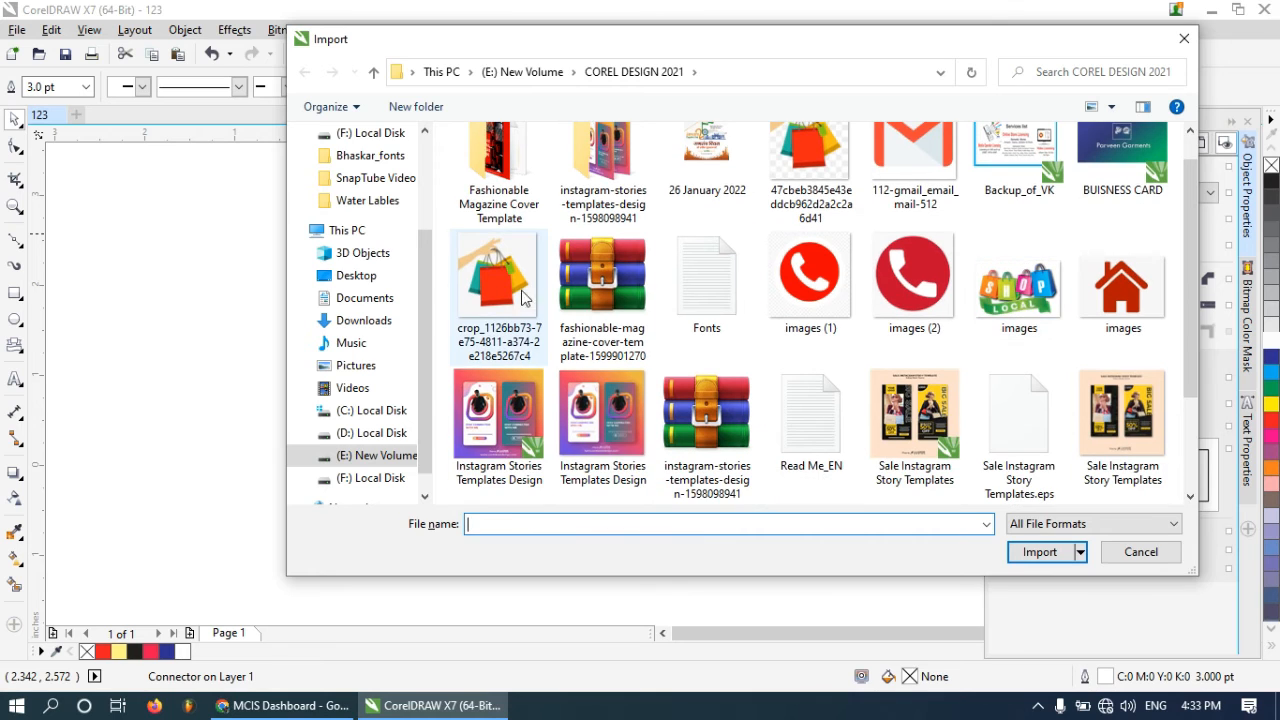
double_click(498, 265)
click(448, 207)
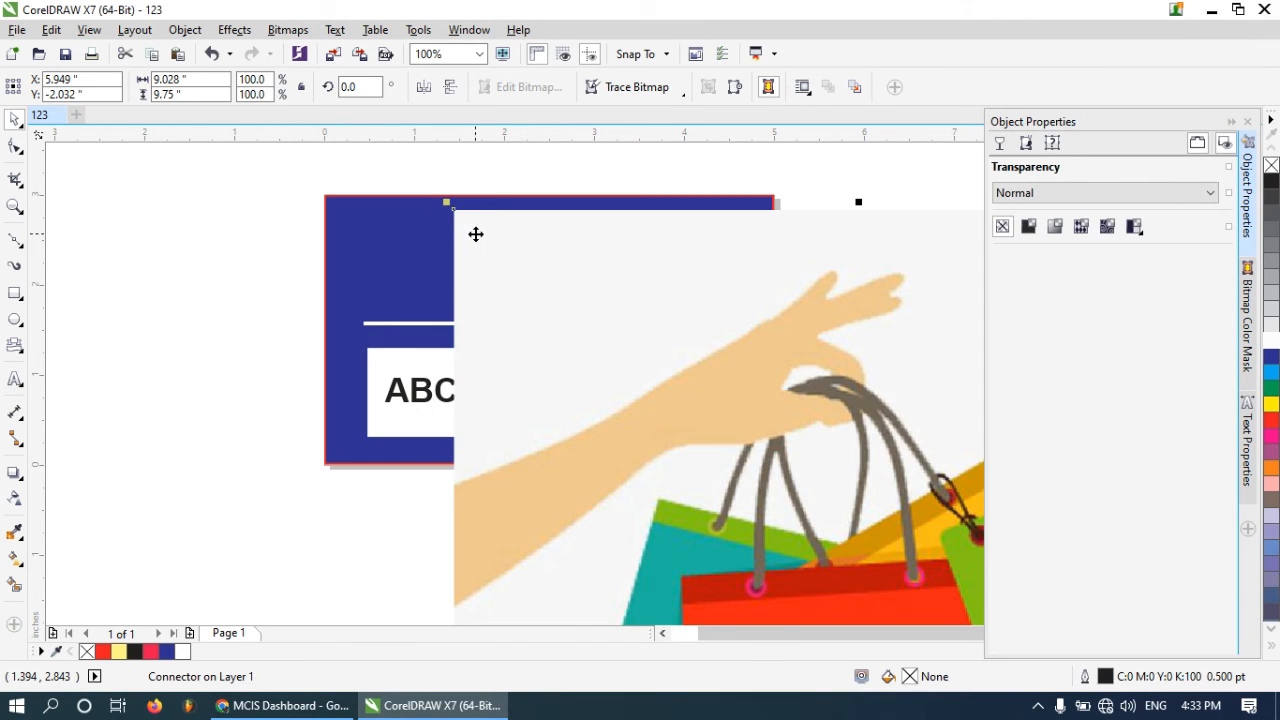
Scale down the shopping bags image and place it at the card's top centre above the line
scroll(474, 234, down, 1)
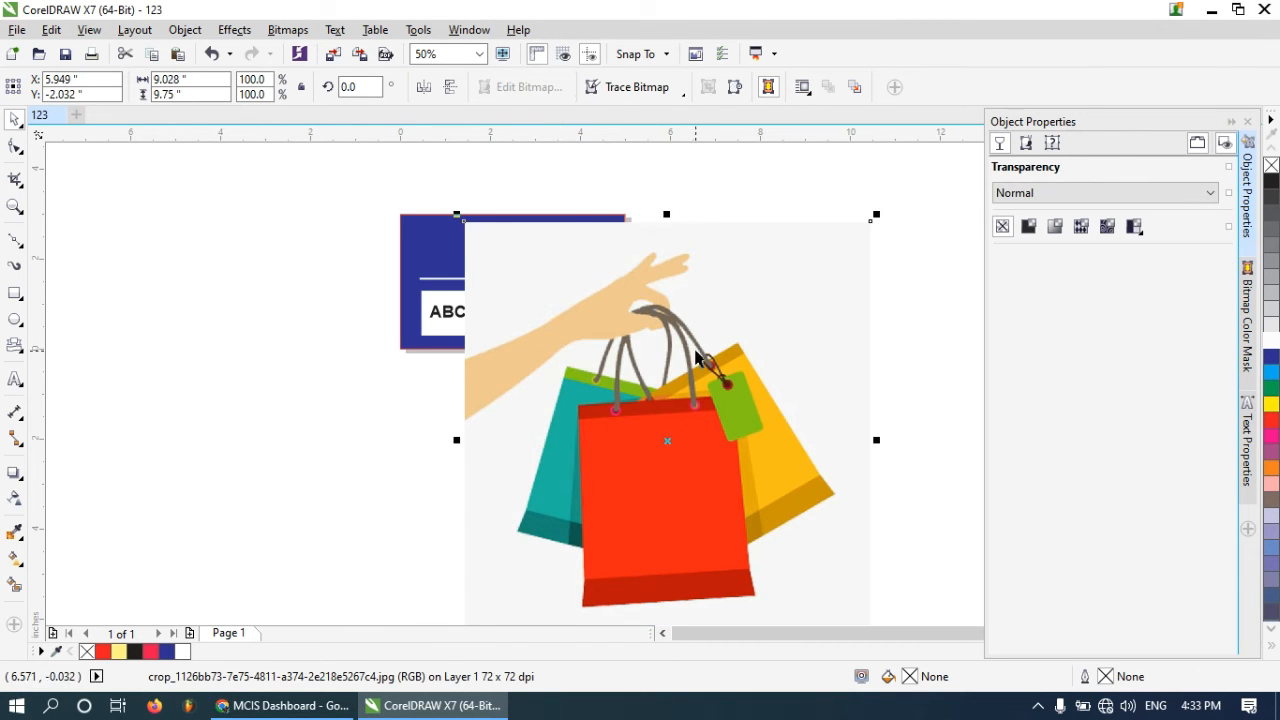
scroll(695, 346, down, 1)
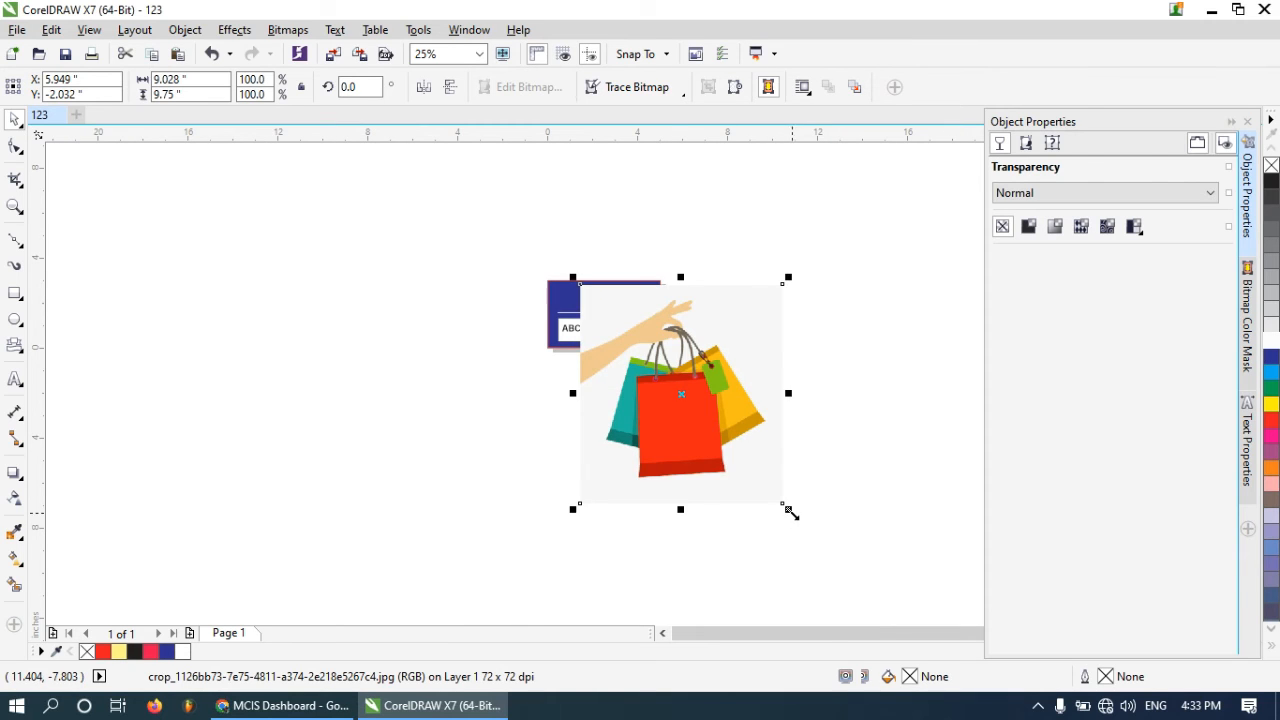
drag(790, 512, 623, 276)
scroll(598, 292, up, 2)
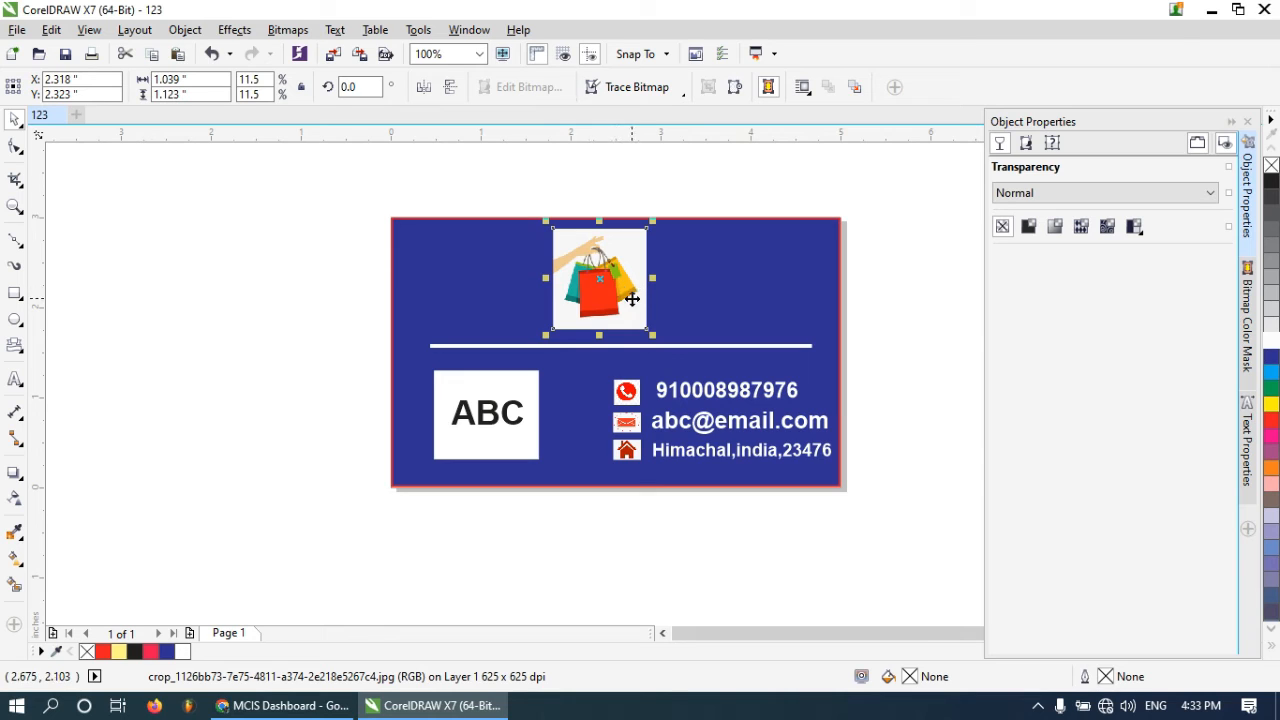
scroll(614, 284, up, 2)
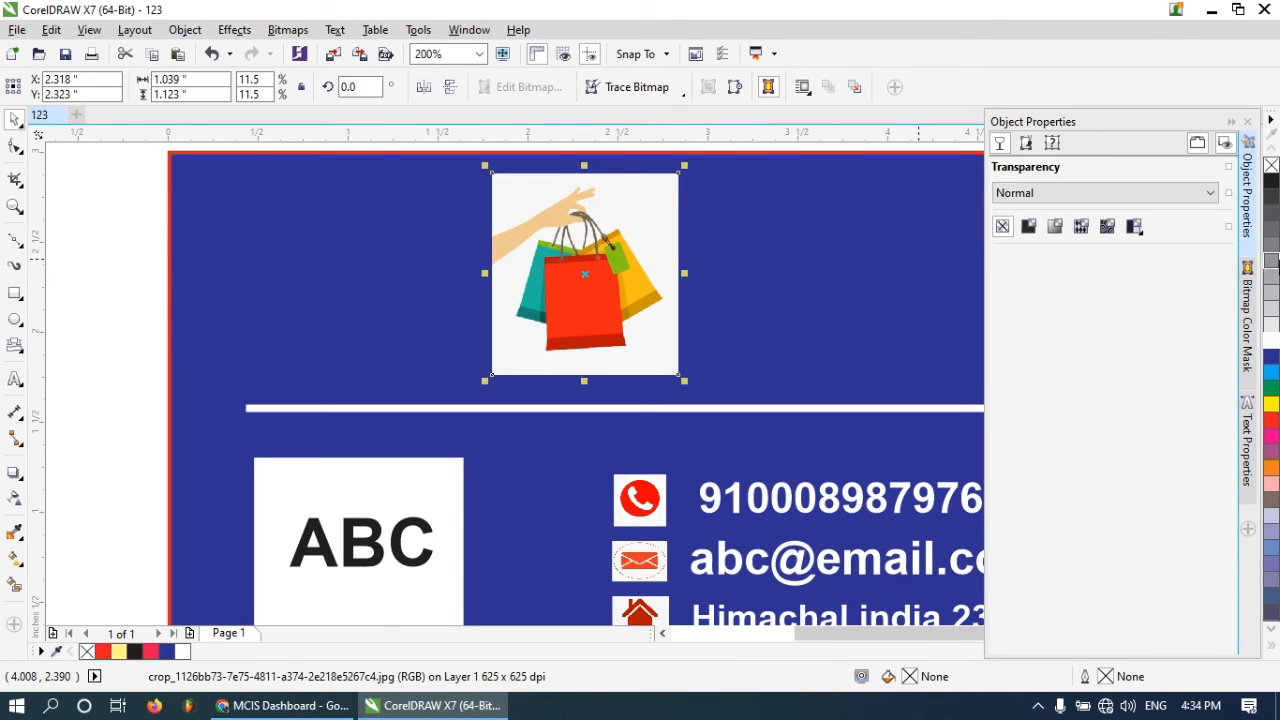
click(1248, 326)
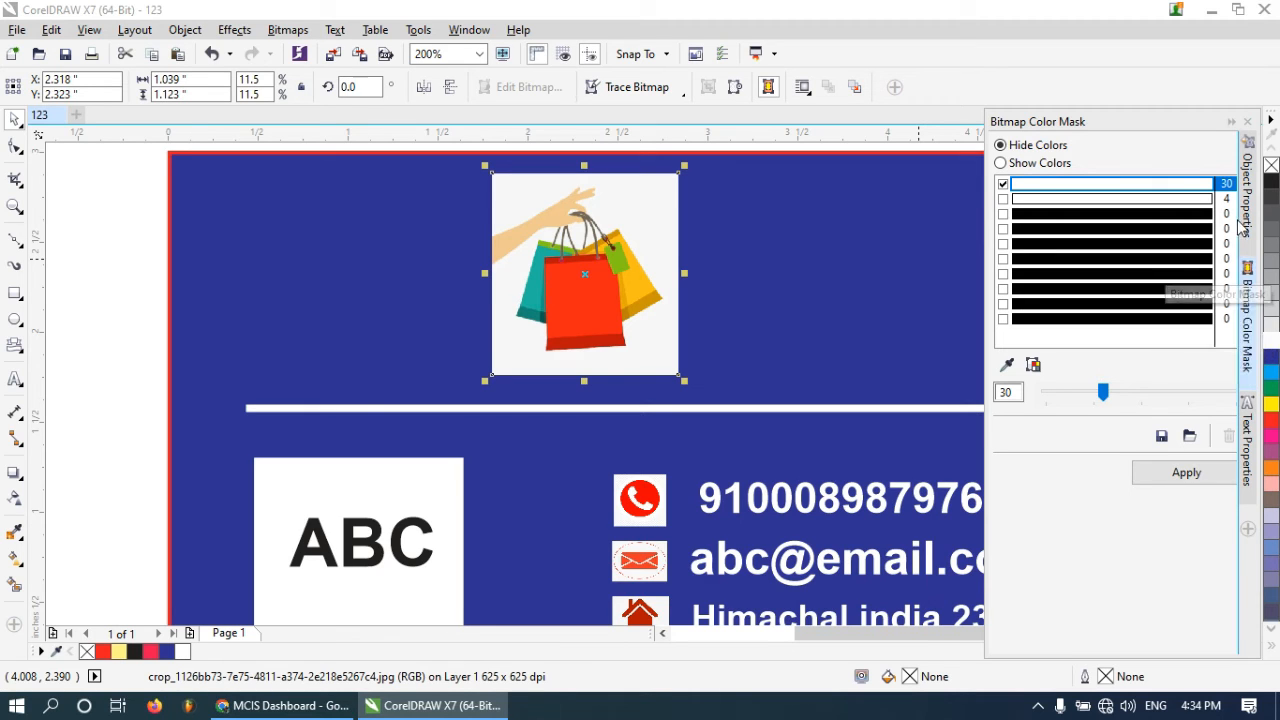
click(1248, 530)
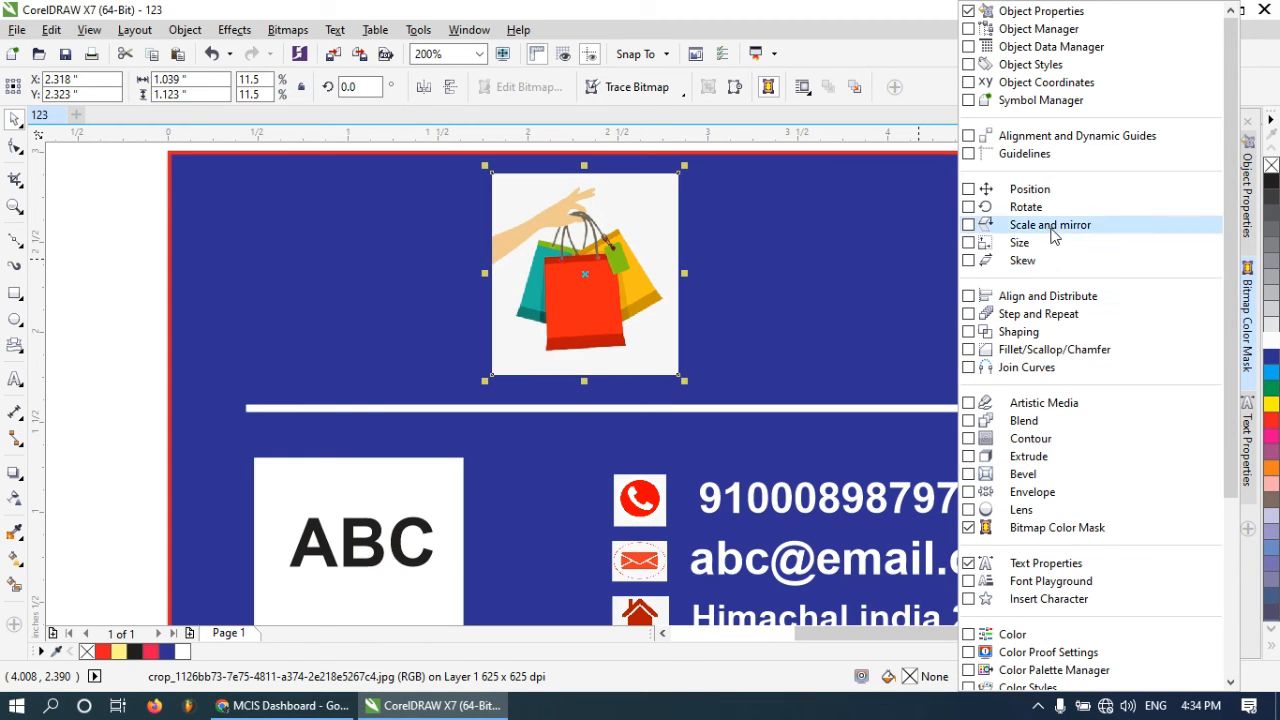
click(1018, 196)
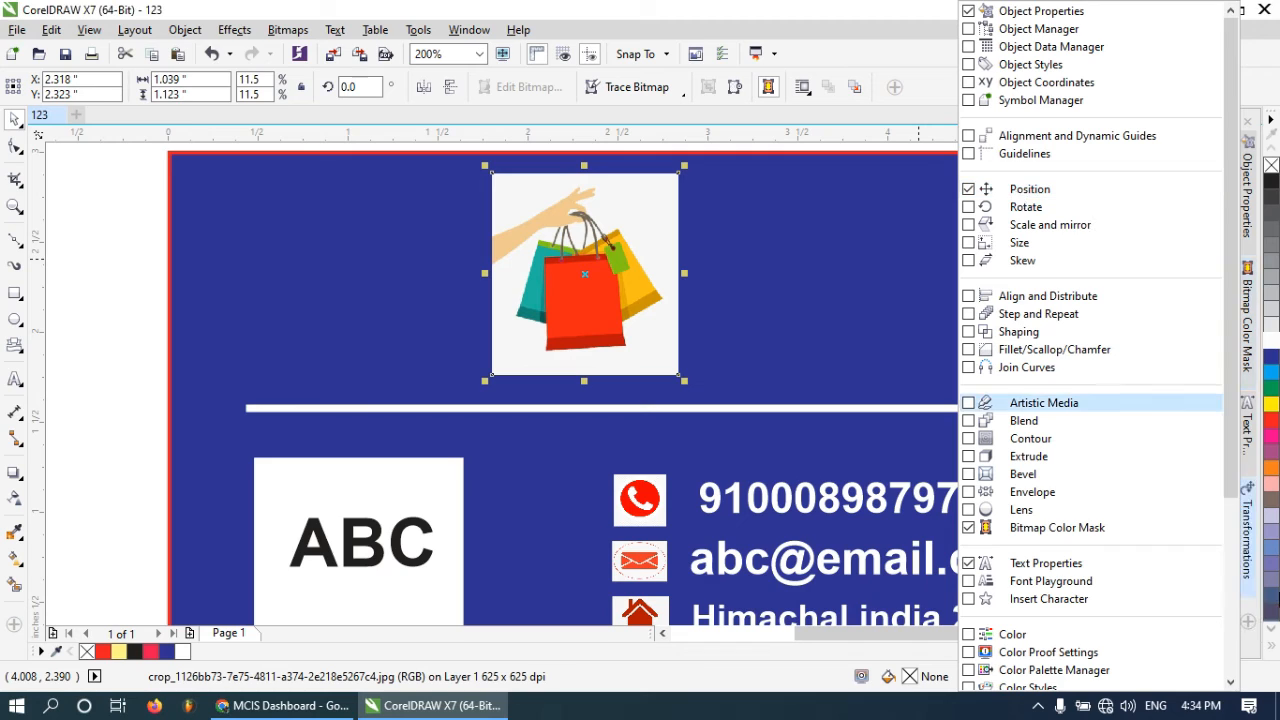
click(1248, 565)
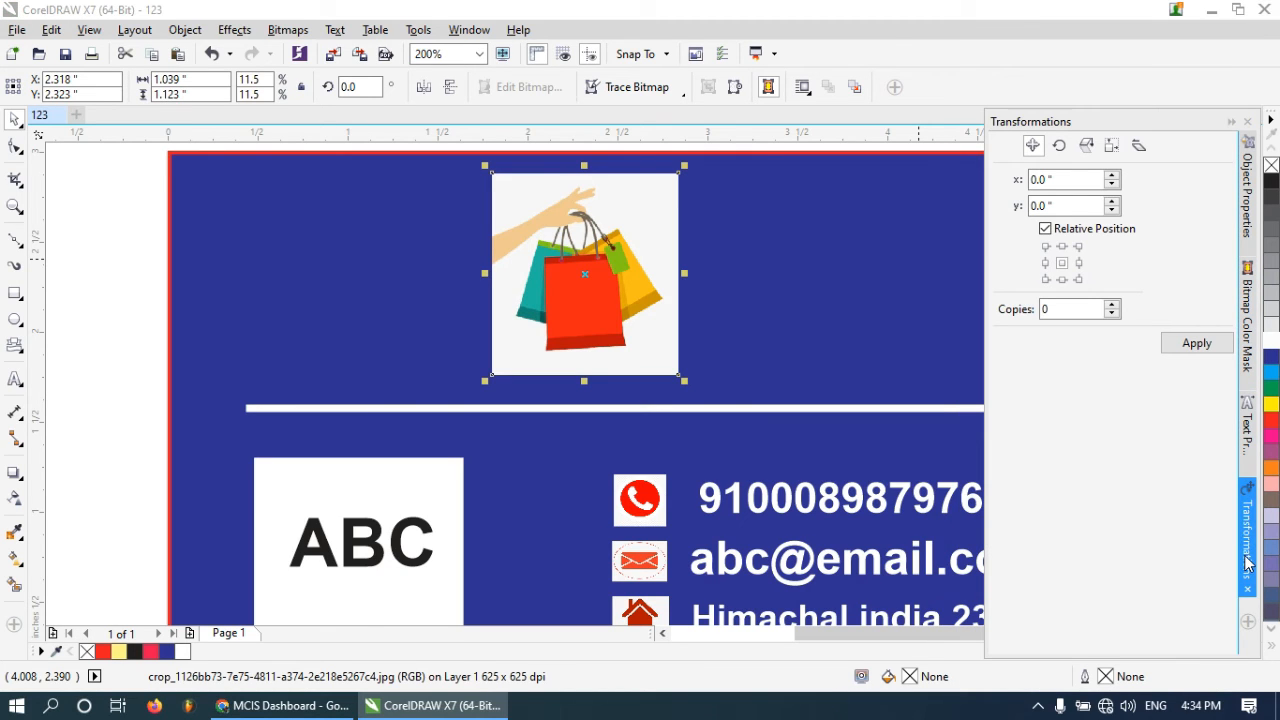
Hide the image's white background with Bitmap Color Mask, sampling it and setting tolerance to 31
click(1250, 405)
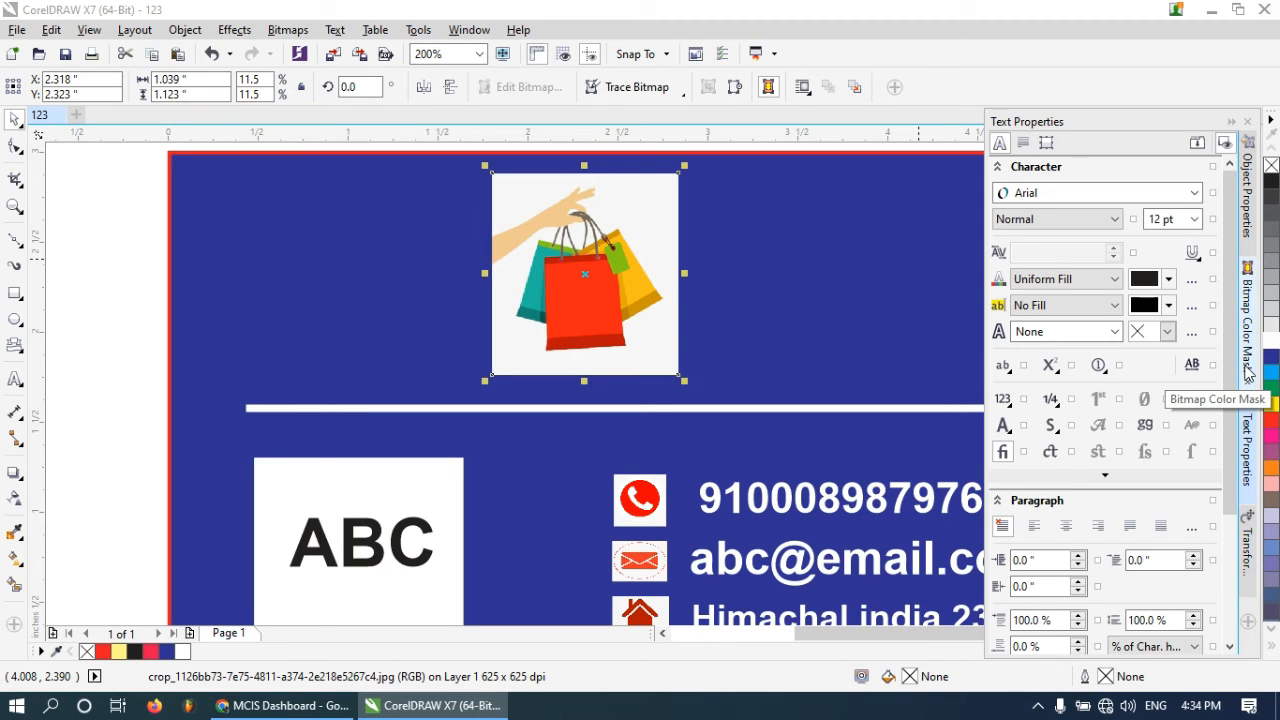
click(1250, 305)
click(1007, 364)
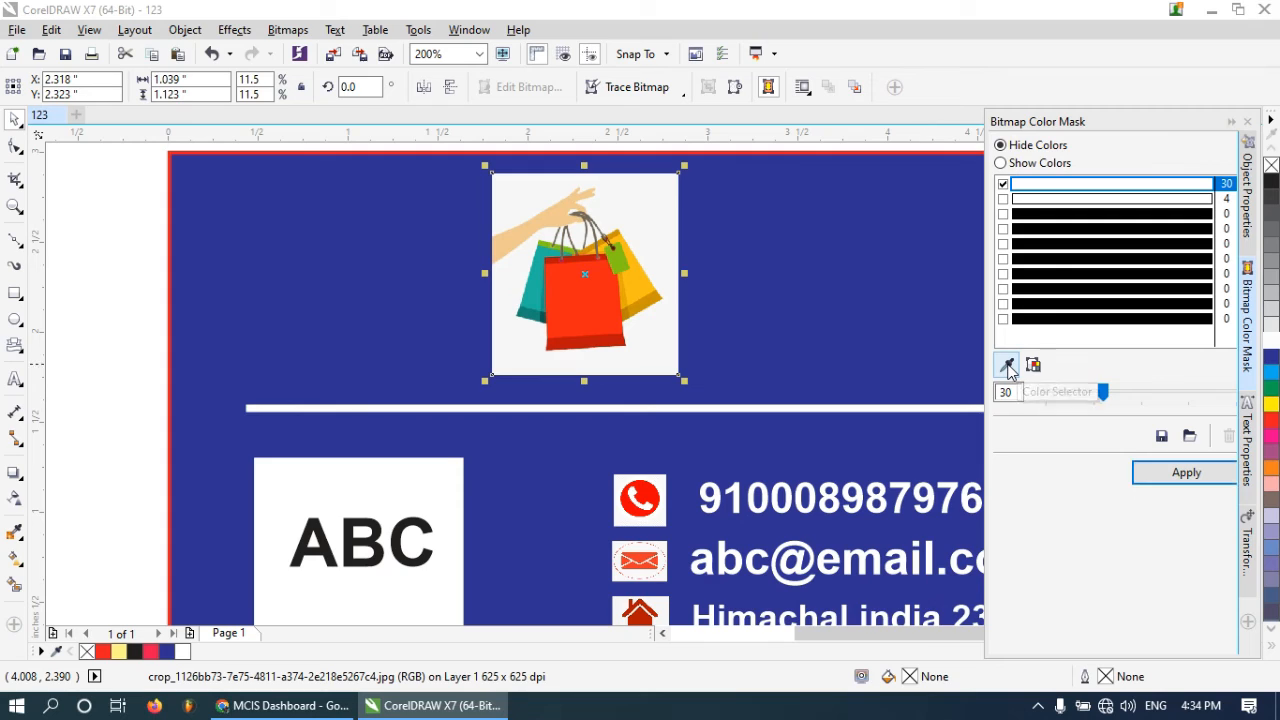
click(636, 206)
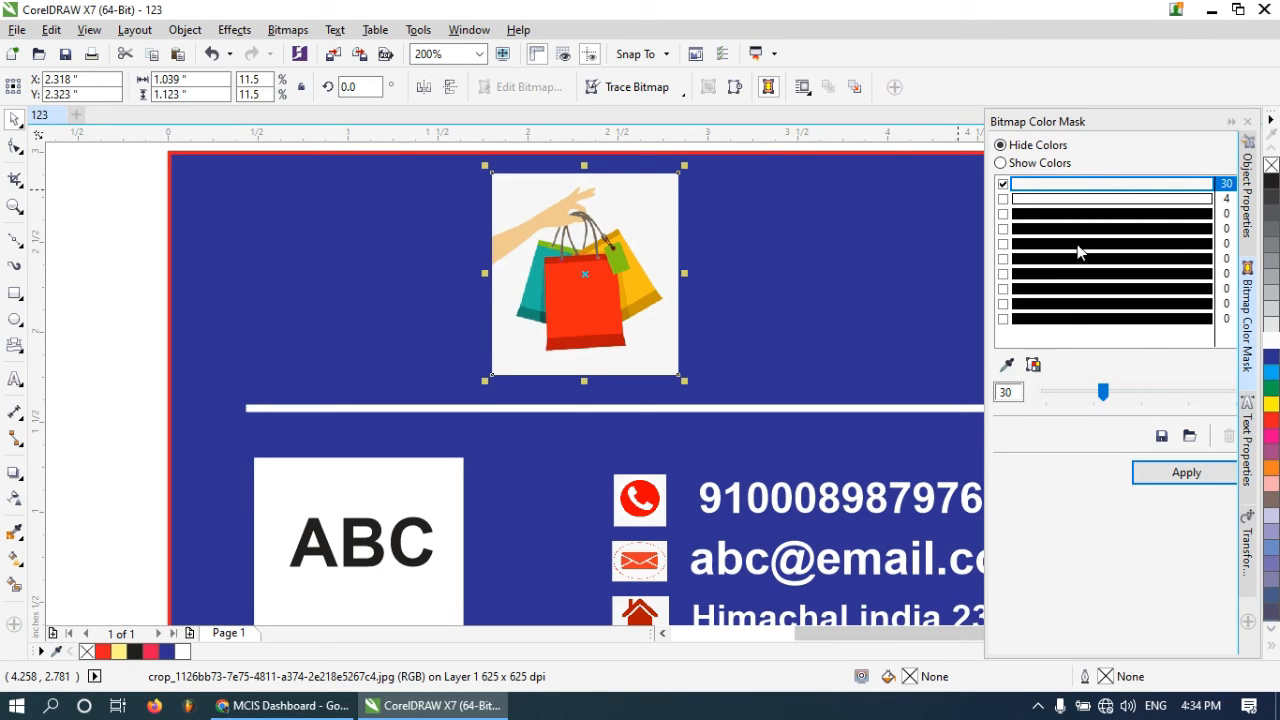
mouse_move(1099, 400)
mouse_down()
mouse_move(1062, 398)
mouse_move(1120, 398)
mouse_move(1076, 398)
mouse_move(1120, 398)
mouse_move(1105, 398)
mouse_up()
click(1204, 478)
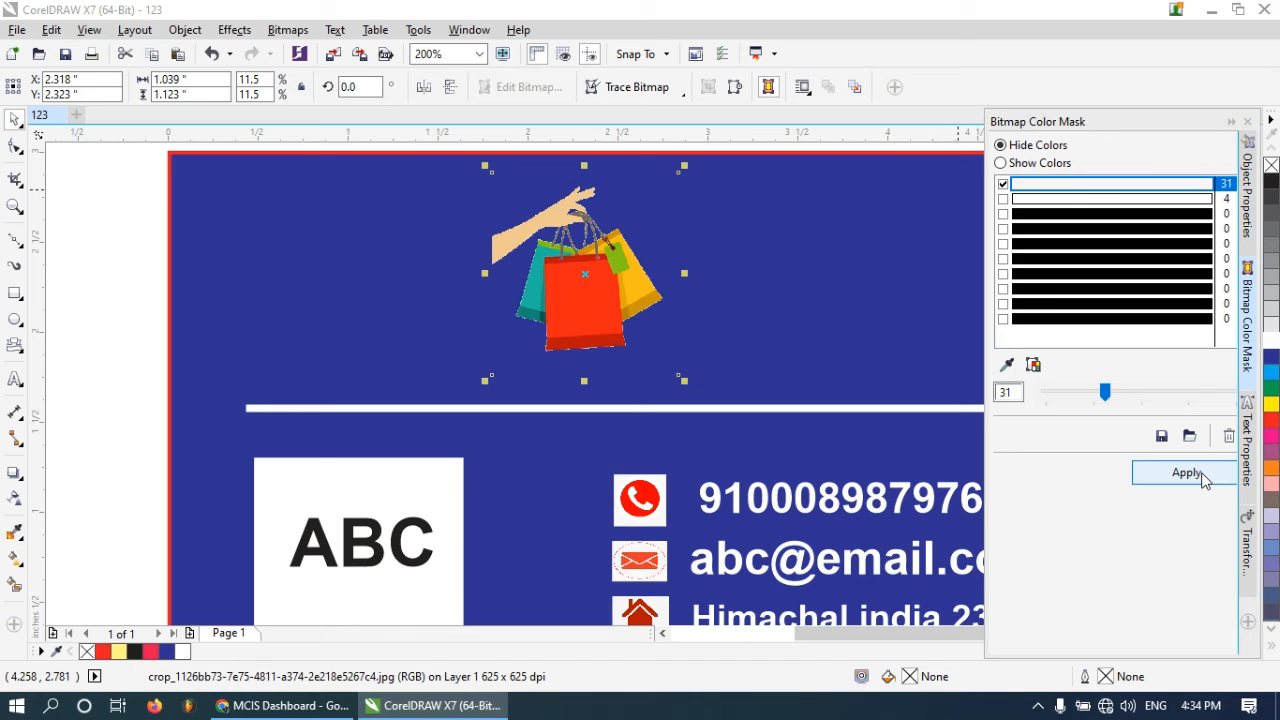
click(1186, 472)
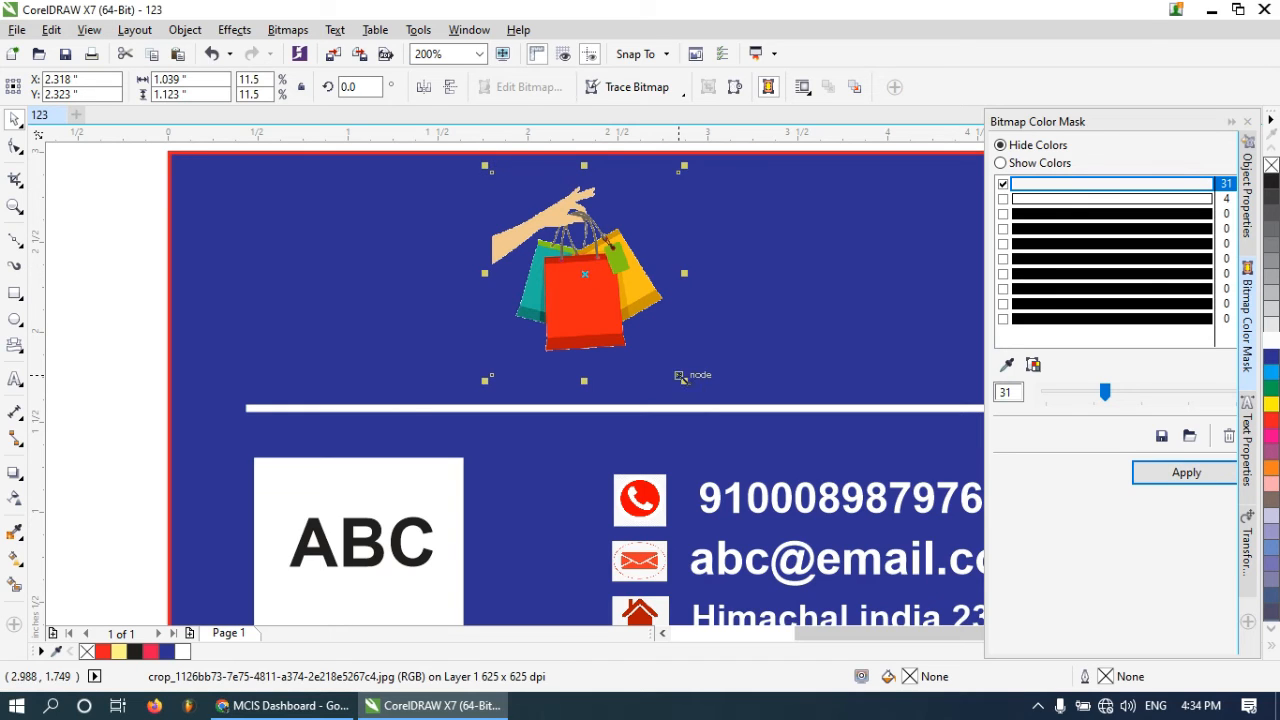
Enlarge the shopping bags image above the white line
drag(684, 381, 763, 405)
scroll(763, 405, down, 1)
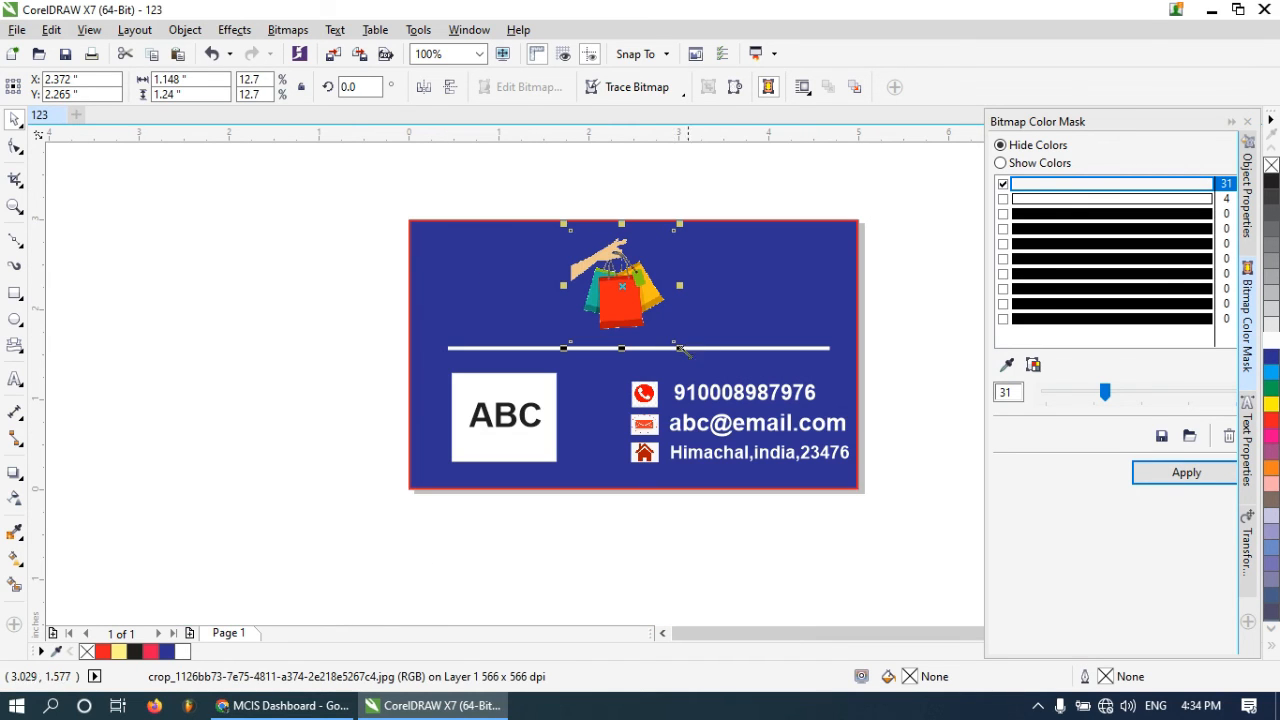
drag(678, 347, 706, 376)
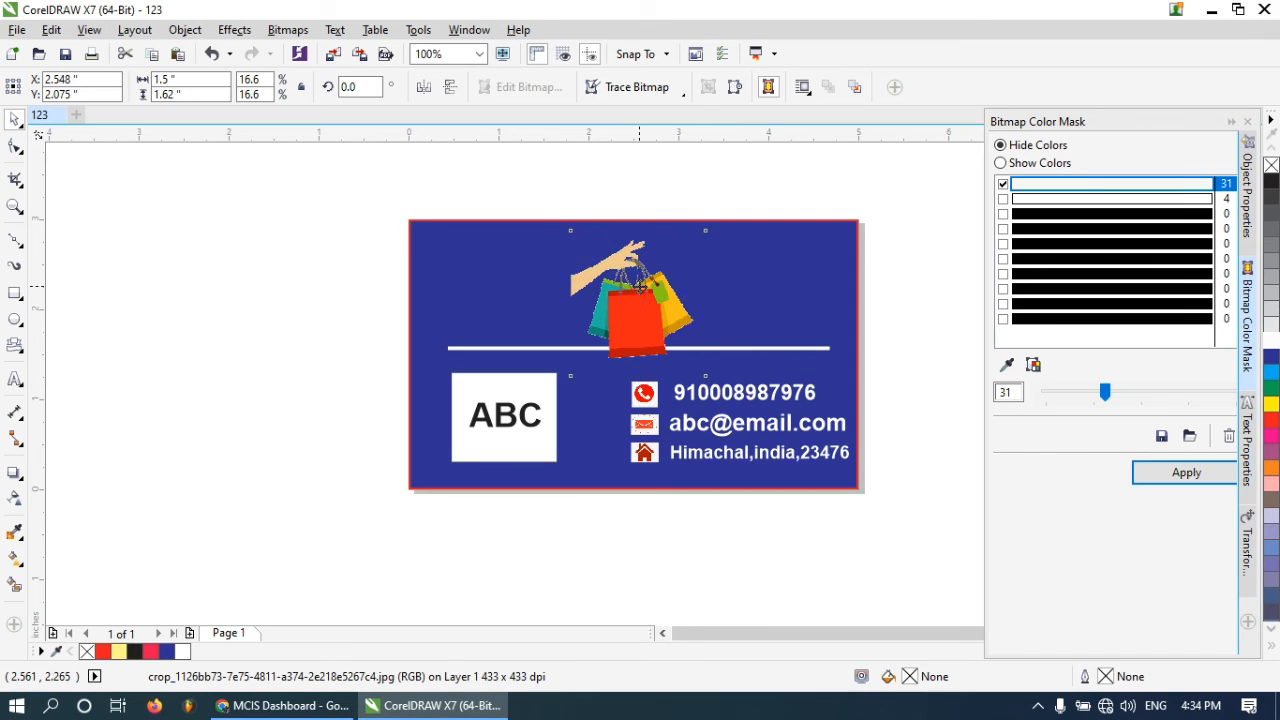
click(582, 168)
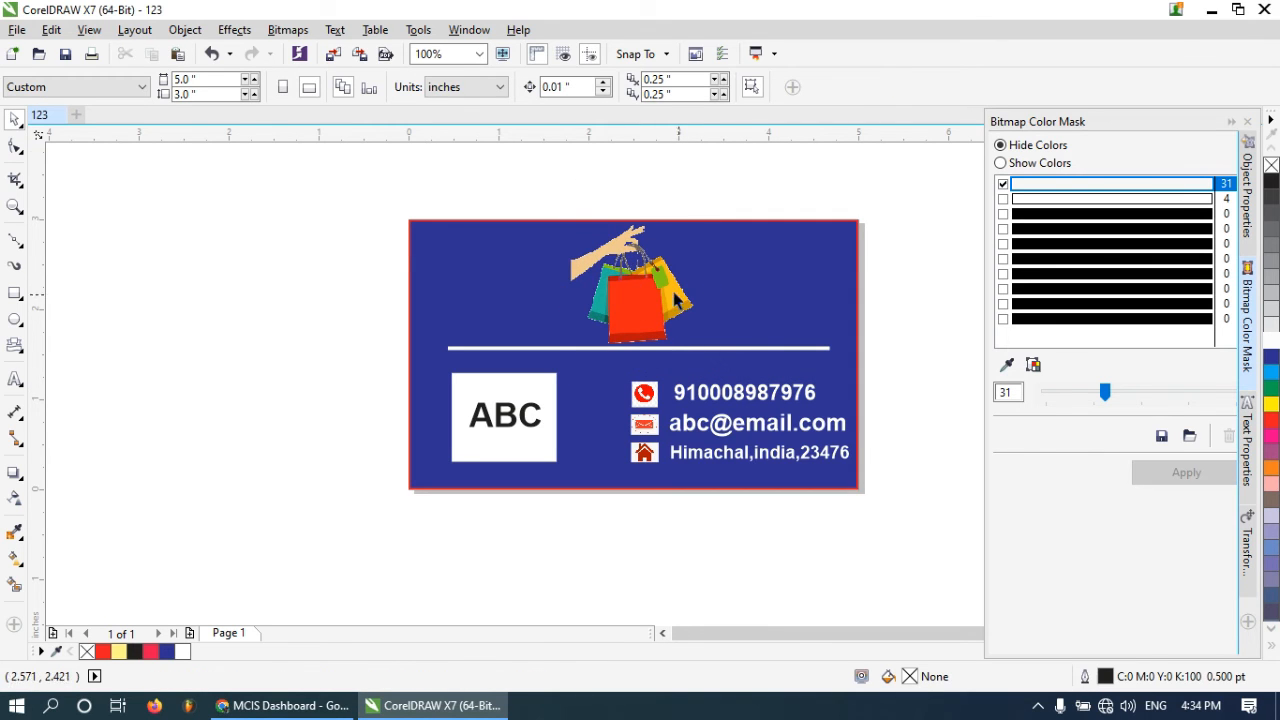
scroll(700, 298, down, 1)
scroll(690, 300, up, 1)
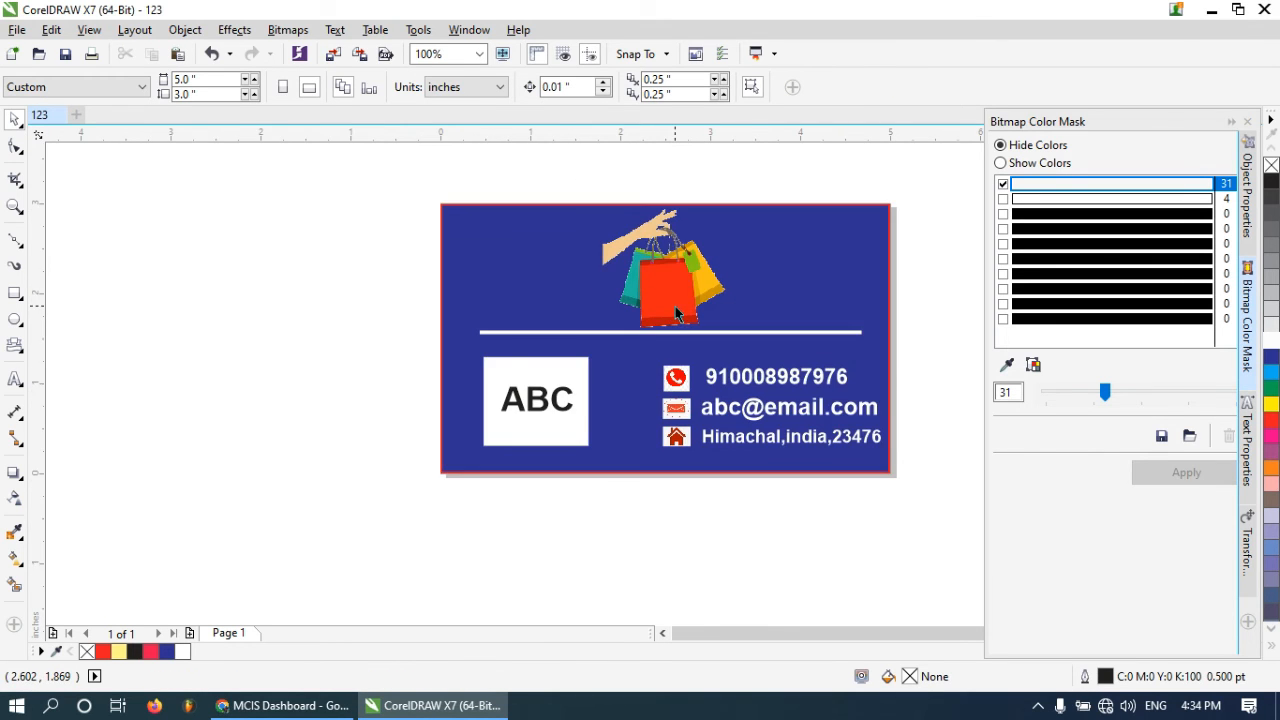
click(757, 251)
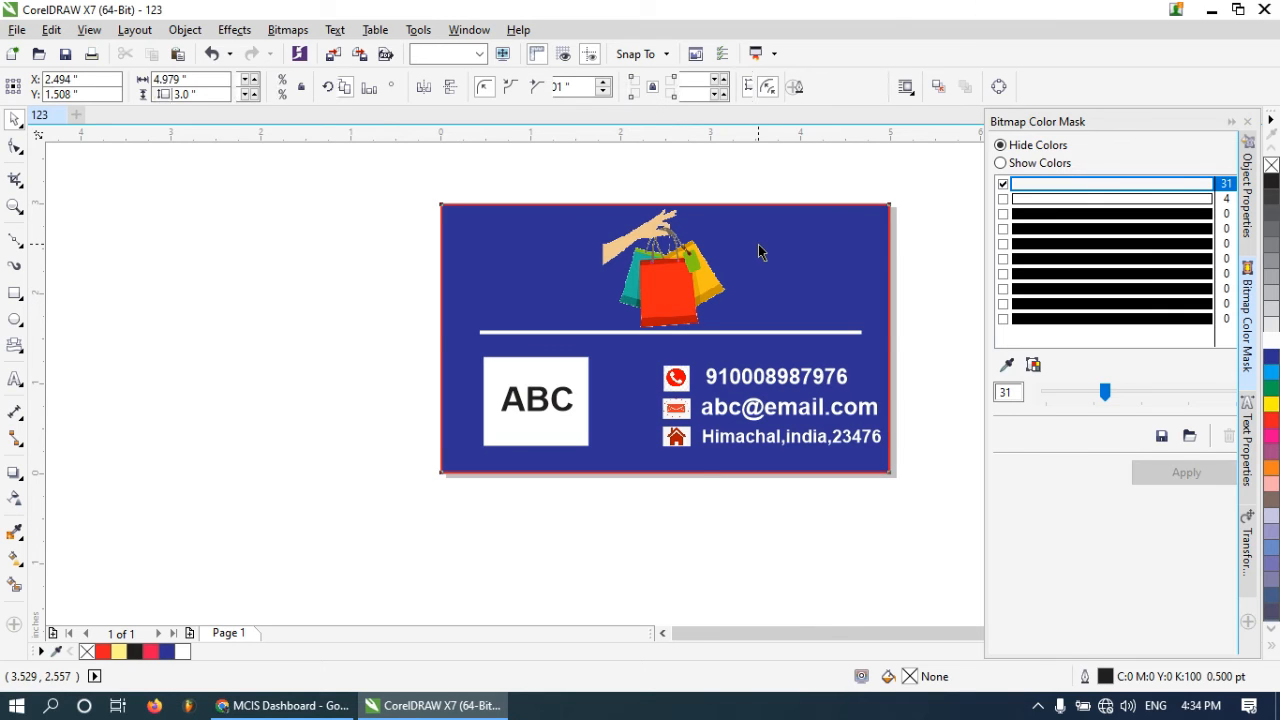
Try yellow and light blue fills on the card background before returning it to dark blue
click(1271, 404)
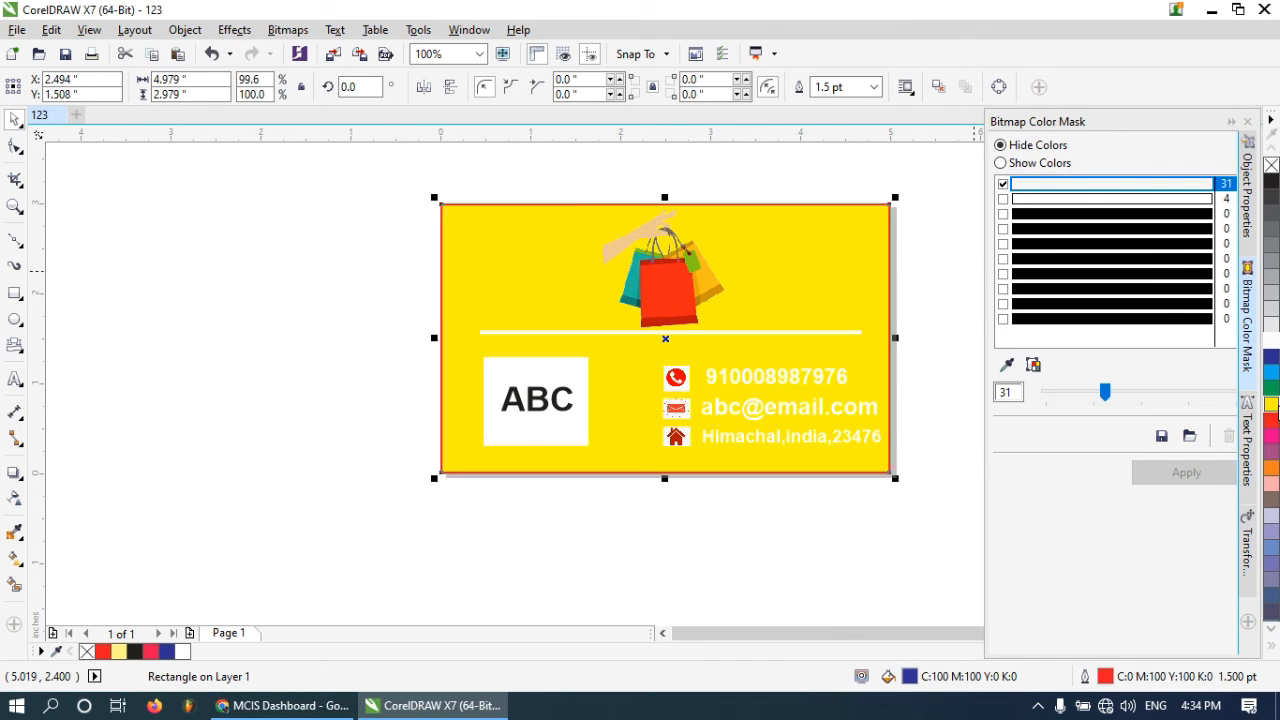
click(1271, 358)
click(1272, 370)
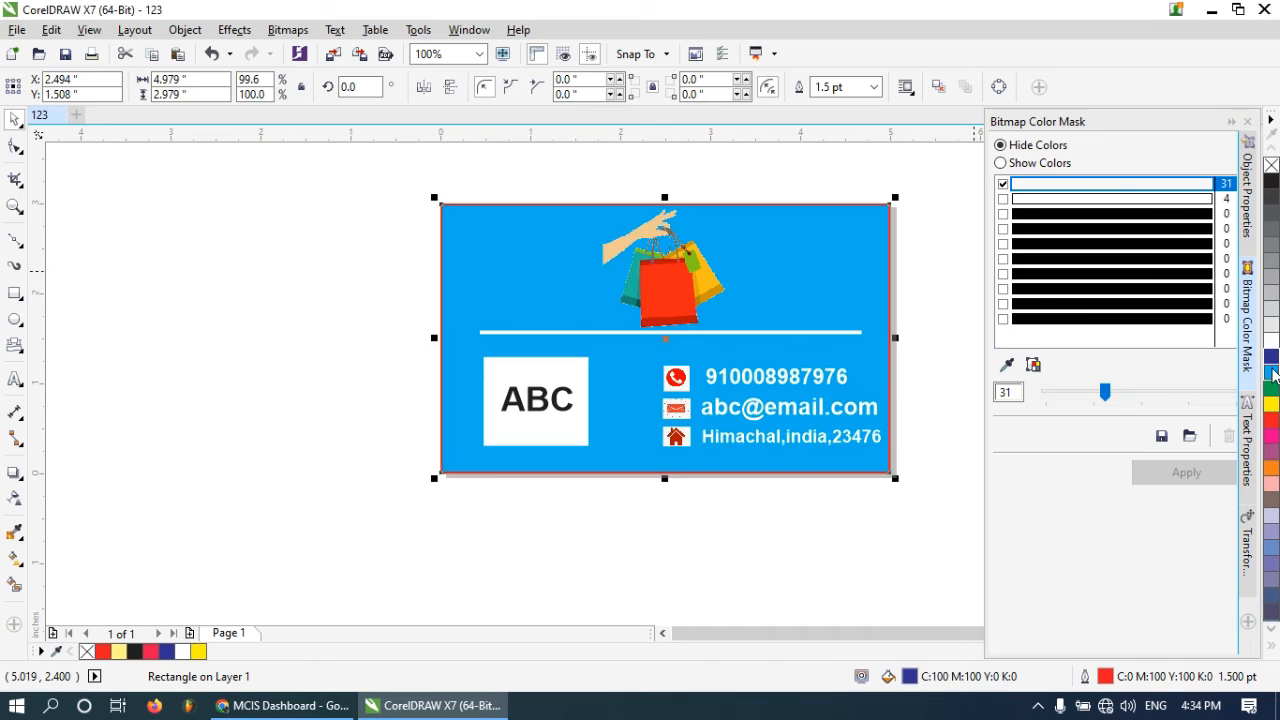
click(1271, 358)
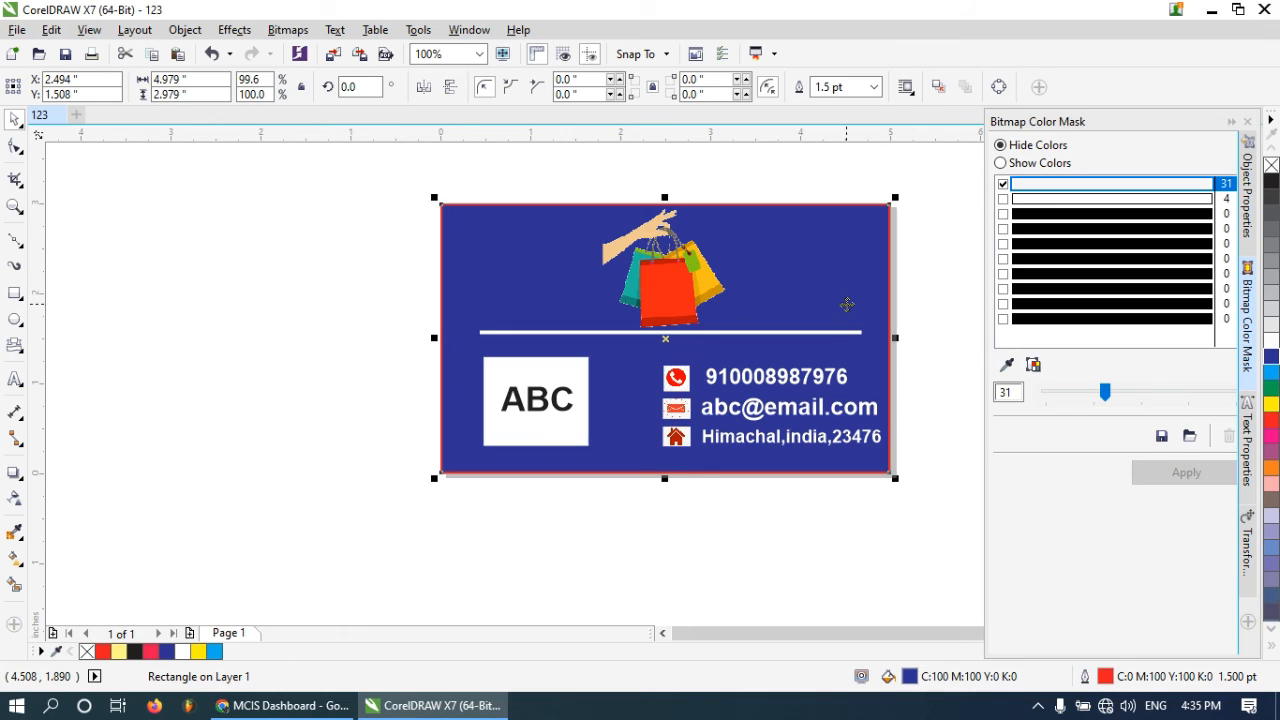
Select the card's background rectangle and open its fill properties
click(466, 220)
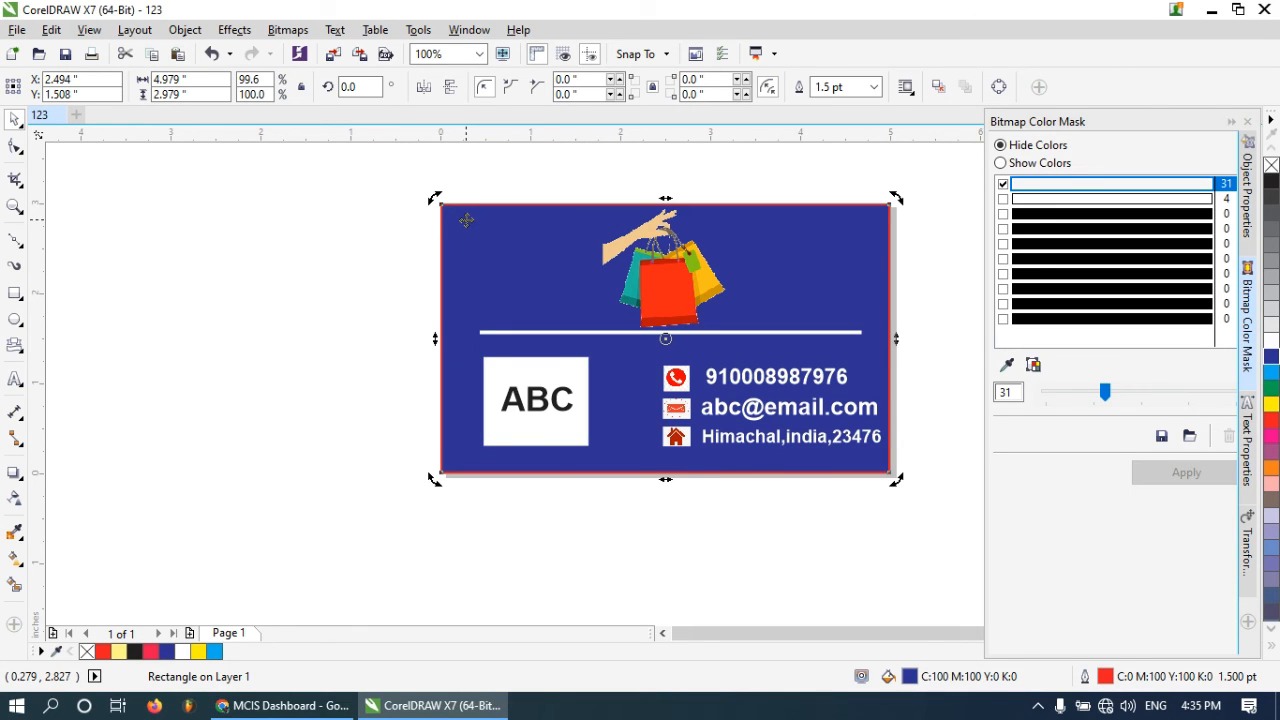
click(466, 226)
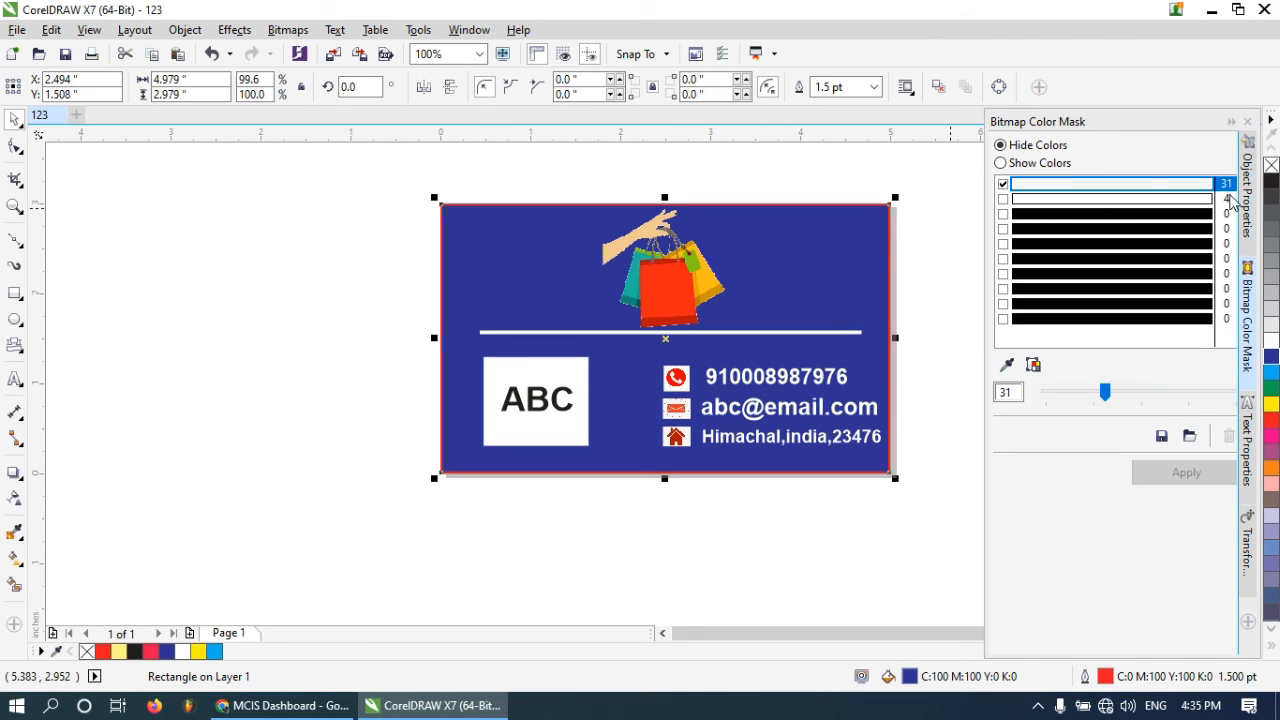
click(1249, 208)
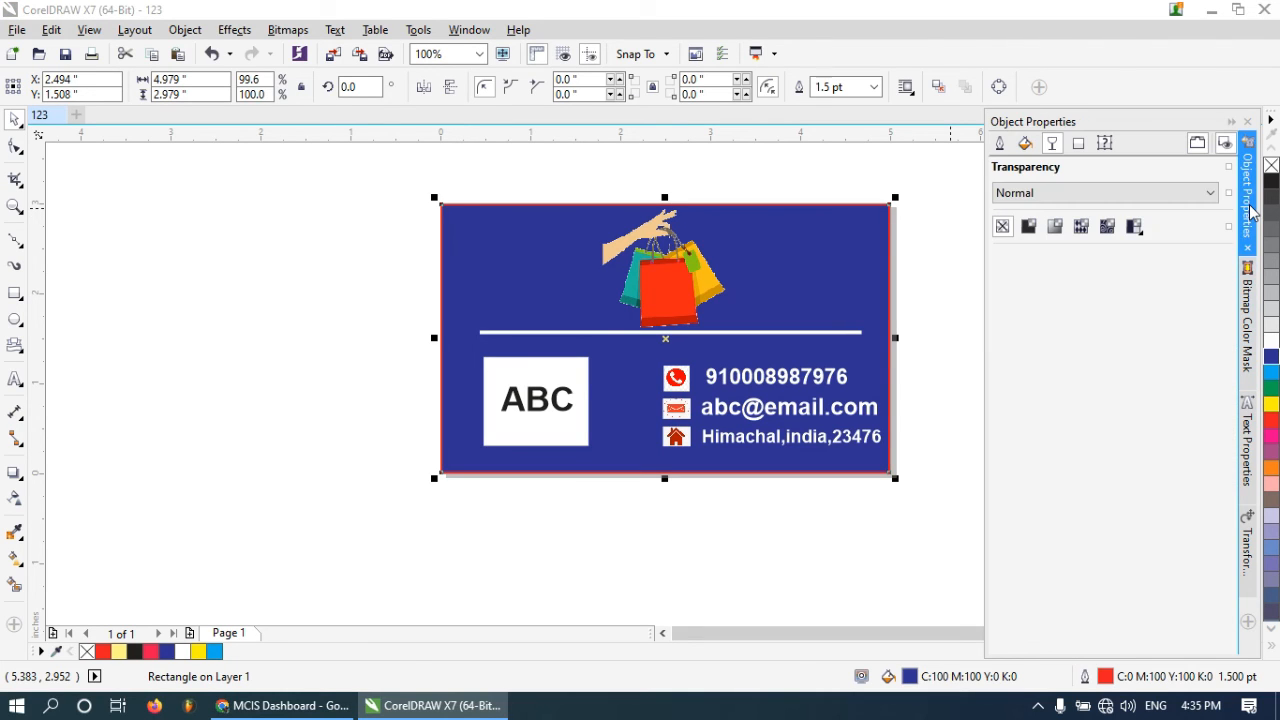
click(1026, 145)
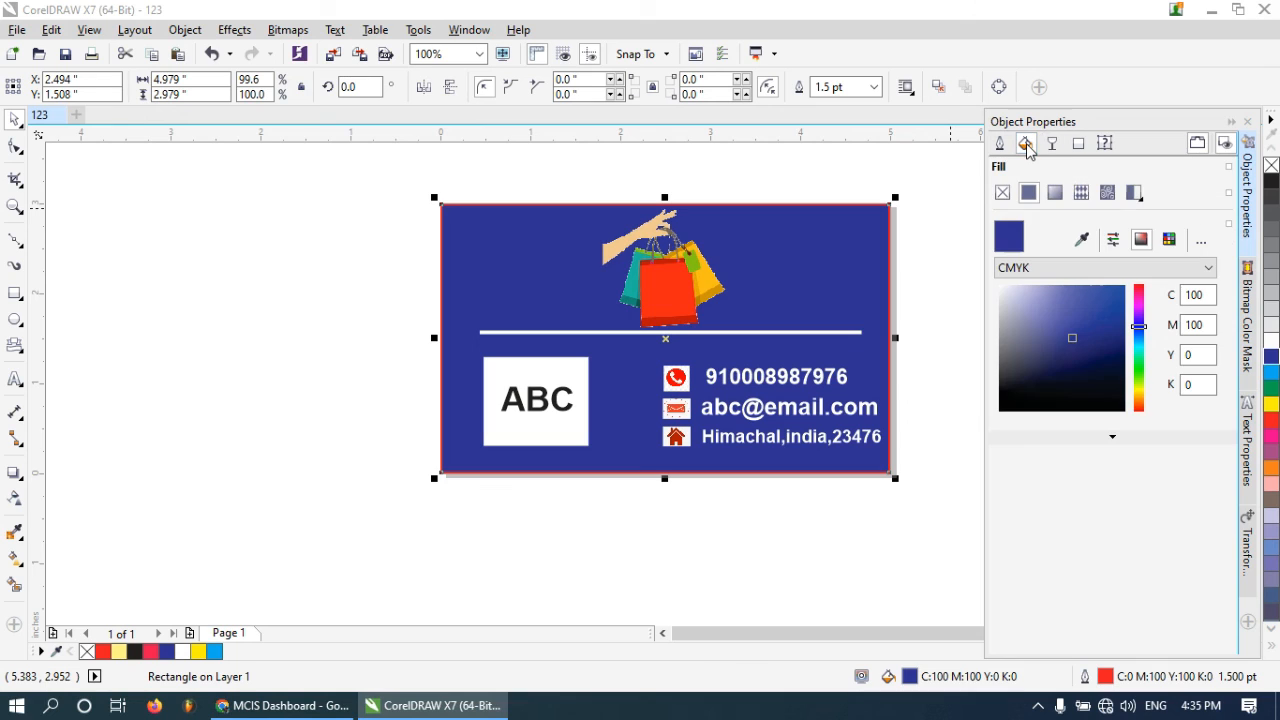
Try filling the card with the Smart Fill tool, then undo it
click(15, 585)
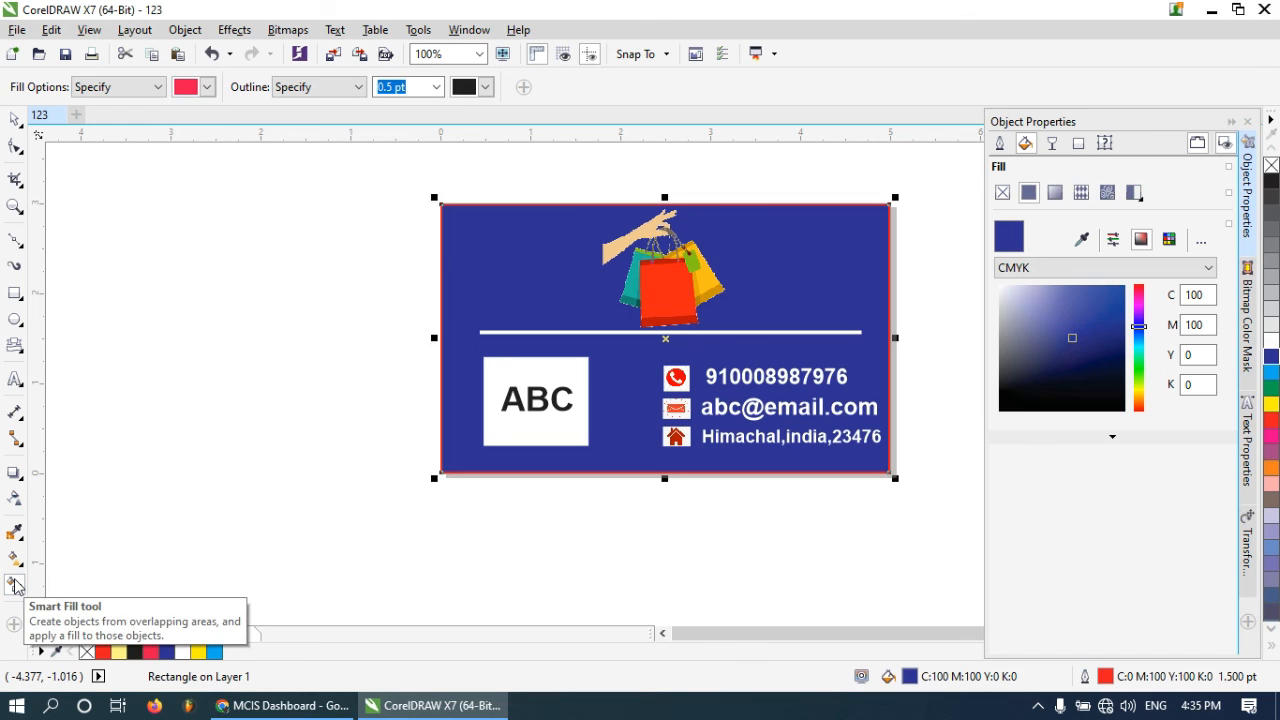
click(761, 309)
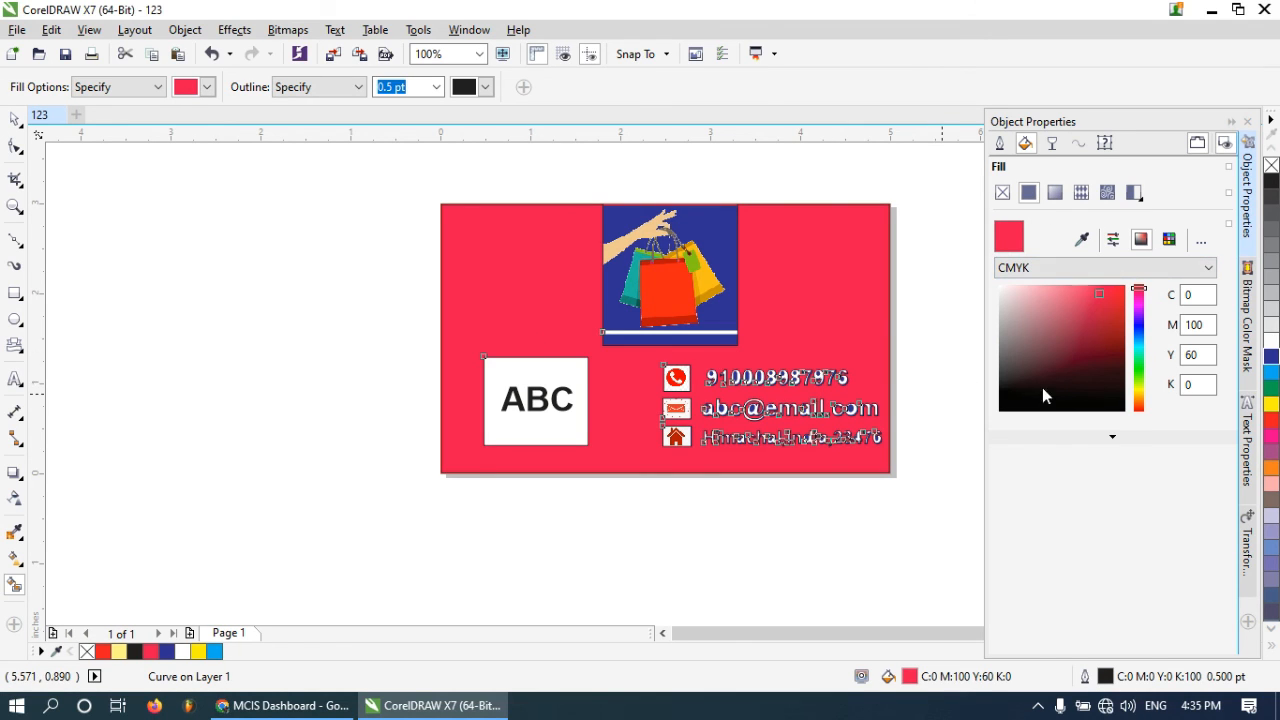
click(1024, 145)
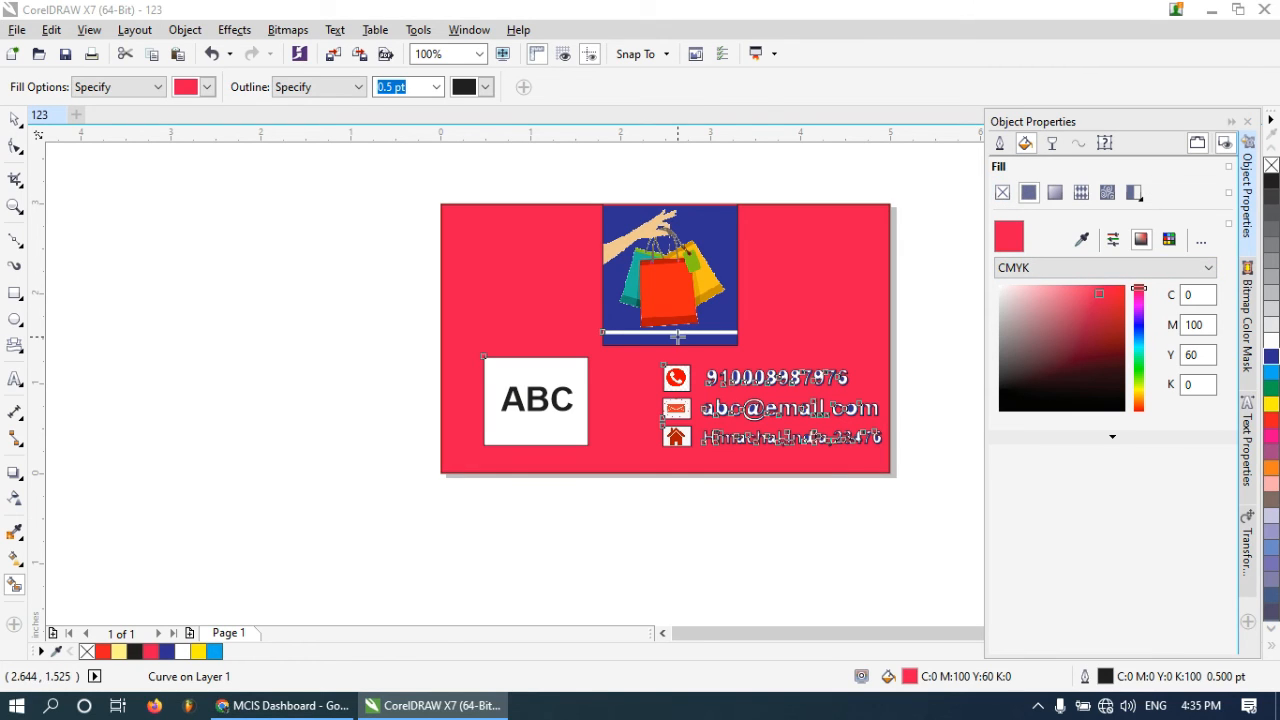
key(ctrl+z)
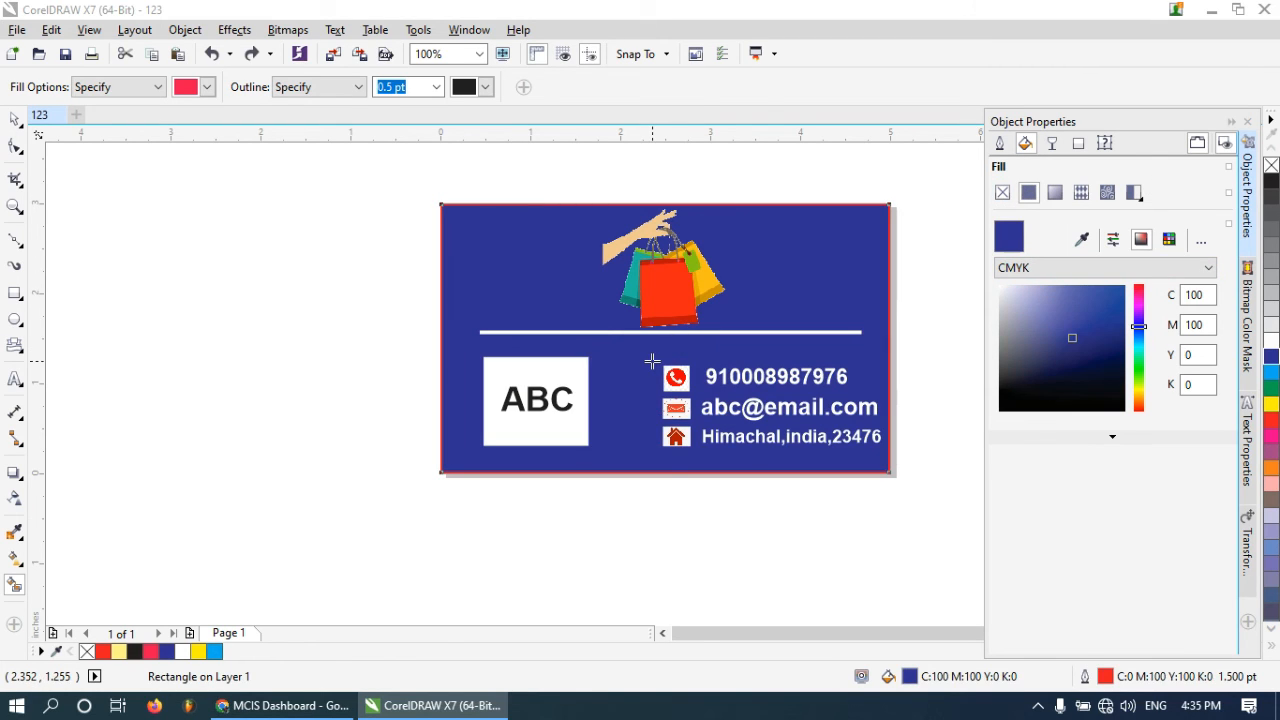
Apply a fountain fill to the card background and set its starting colour to dark navy (C94 M84 Y25 K67)
click(1055, 193)
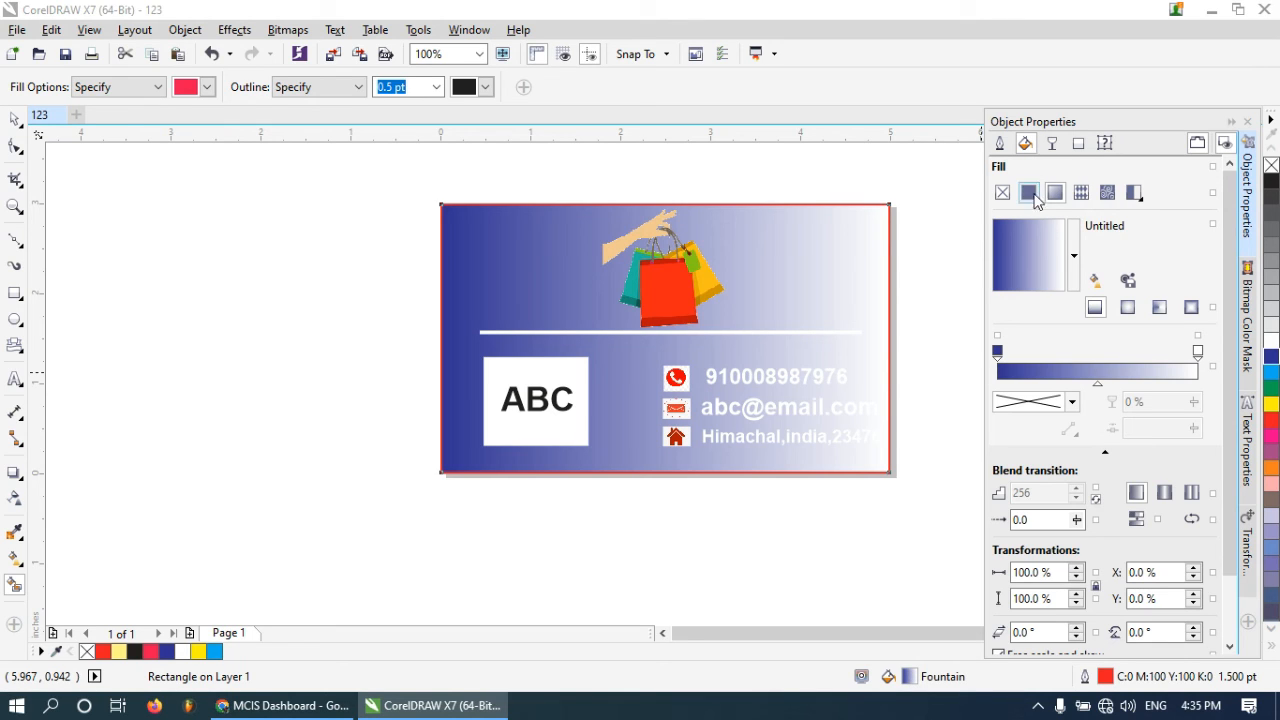
click(997, 351)
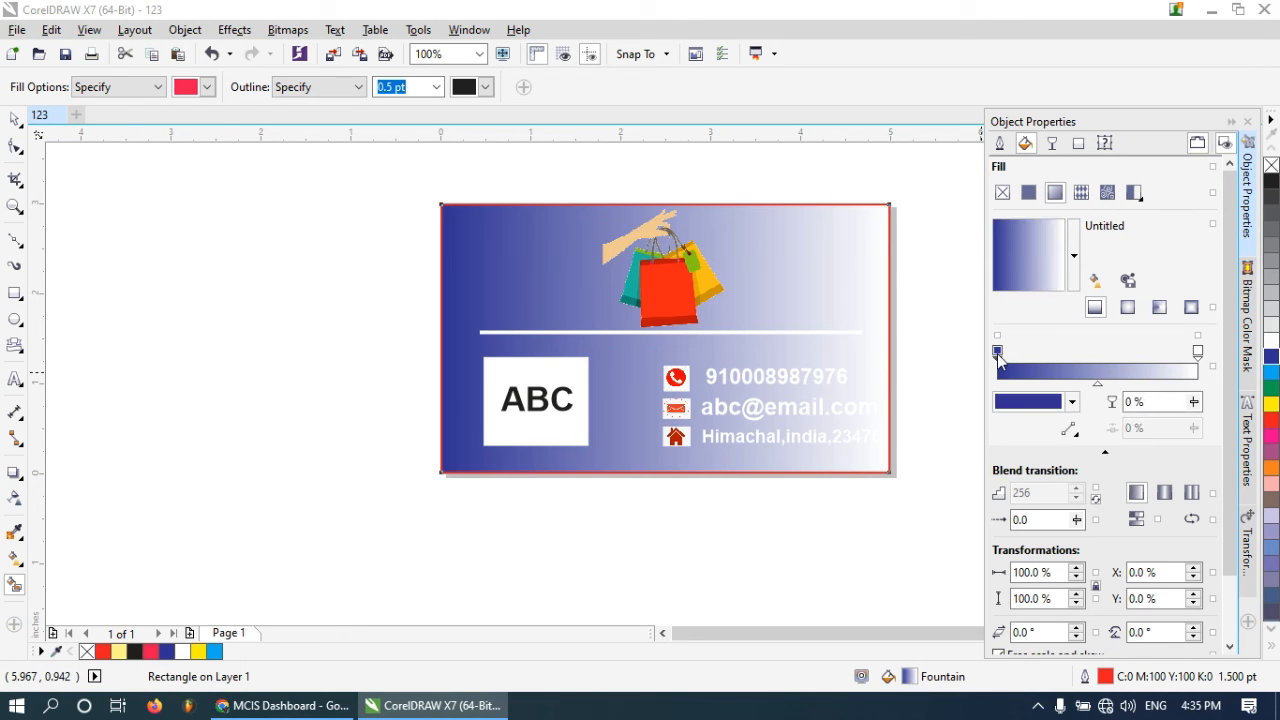
click(1071, 403)
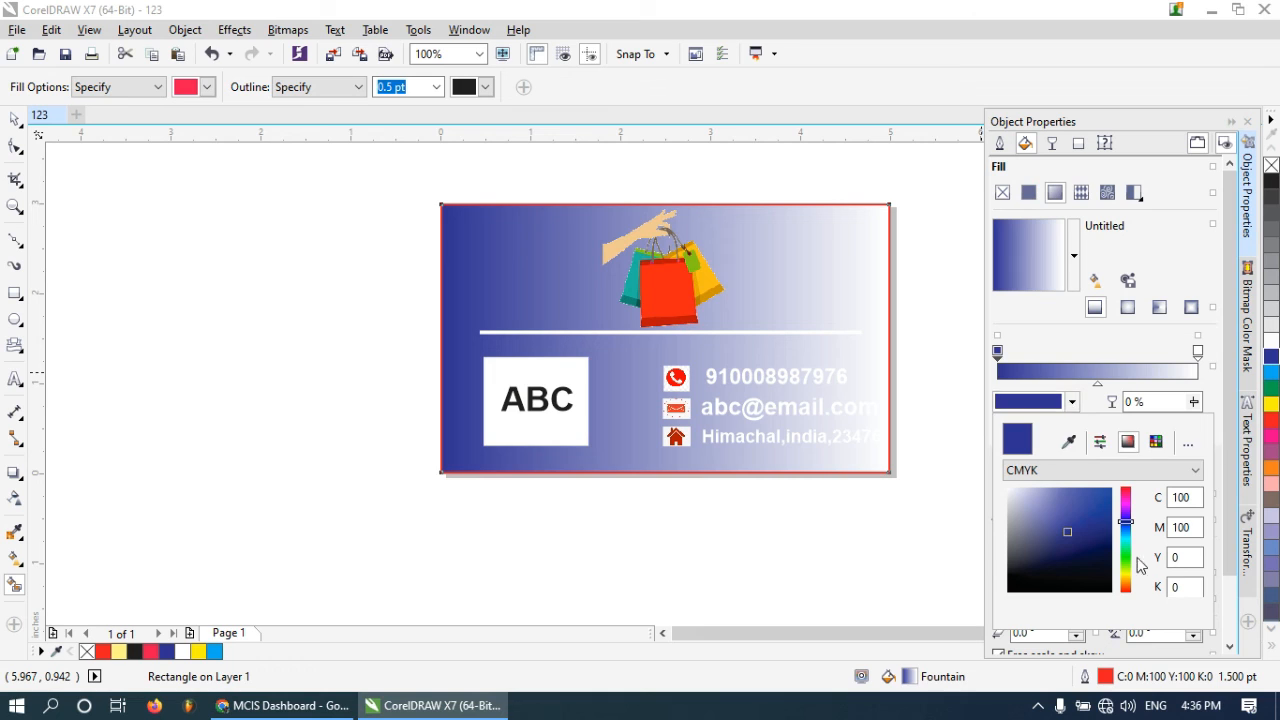
drag(1133, 508, 1130, 585)
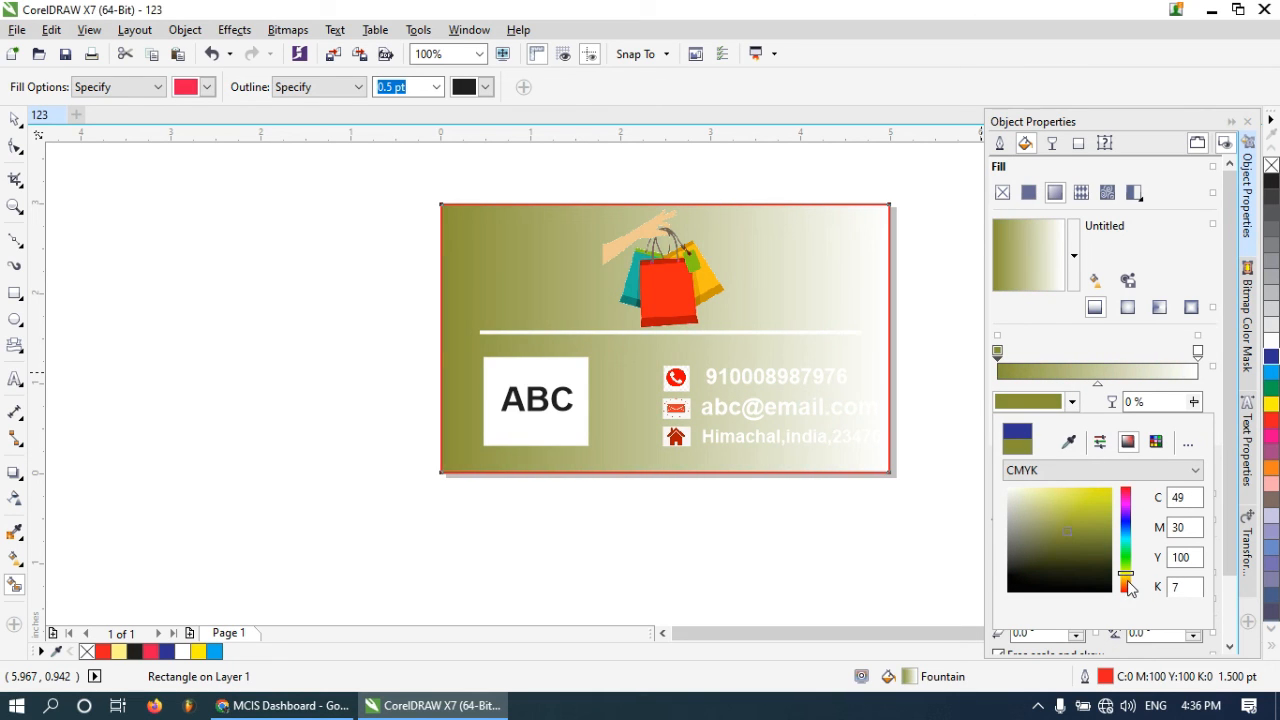
drag(1066, 495, 1099, 498)
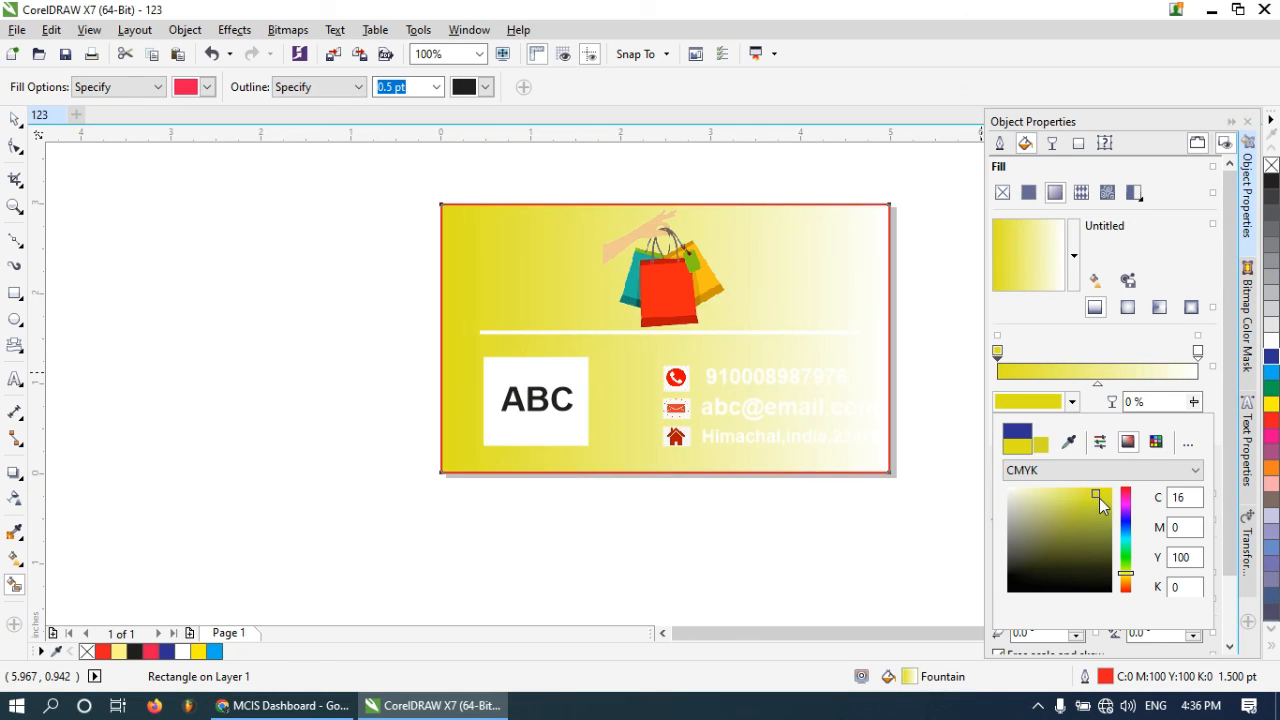
click(1126, 513)
click(1126, 524)
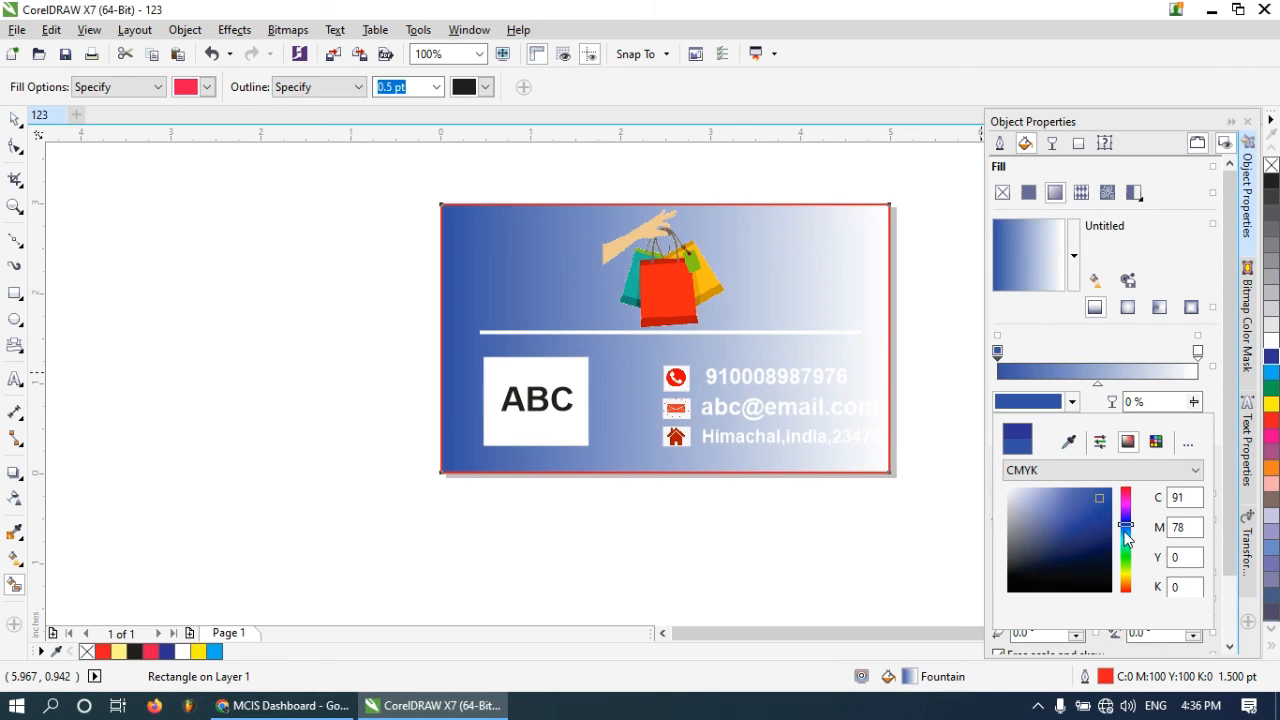
mouse_move(1105, 560)
mouse_down()
mouse_move(1106, 532)
mouse_move(1106, 553)
mouse_up()
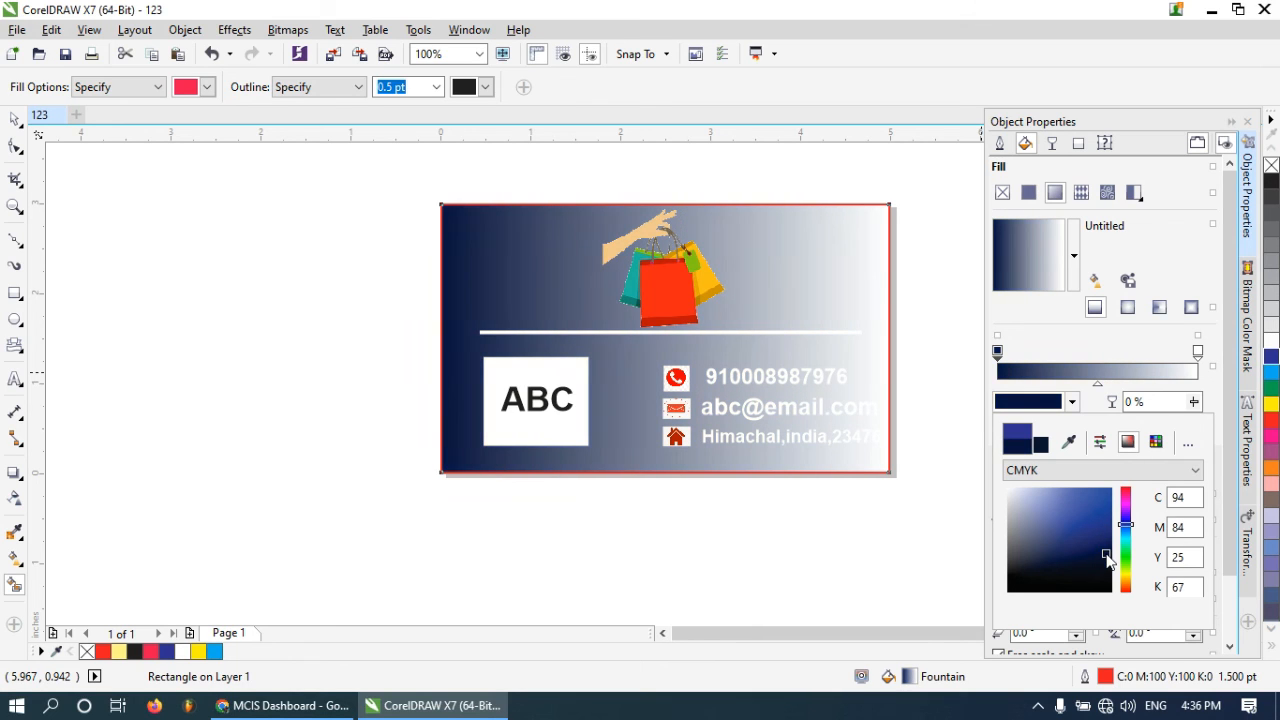
Set the fountain fill's end colour to dark red
click(1196, 356)
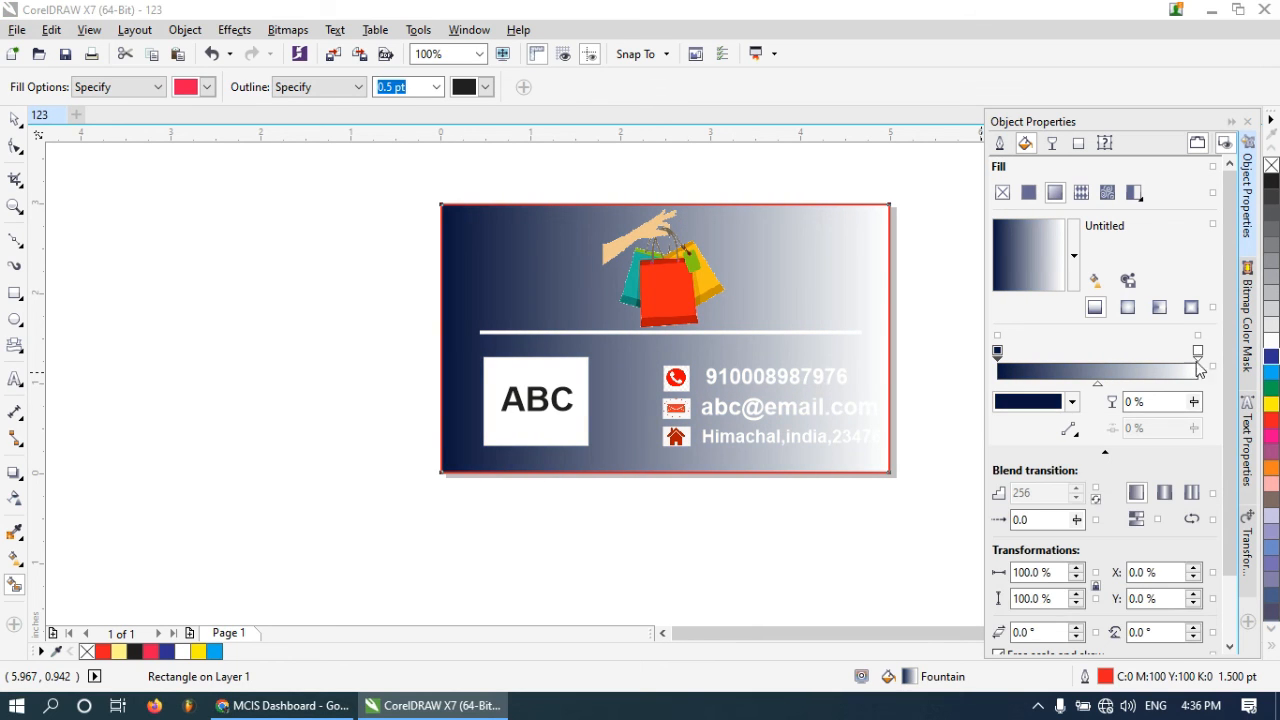
click(1197, 353)
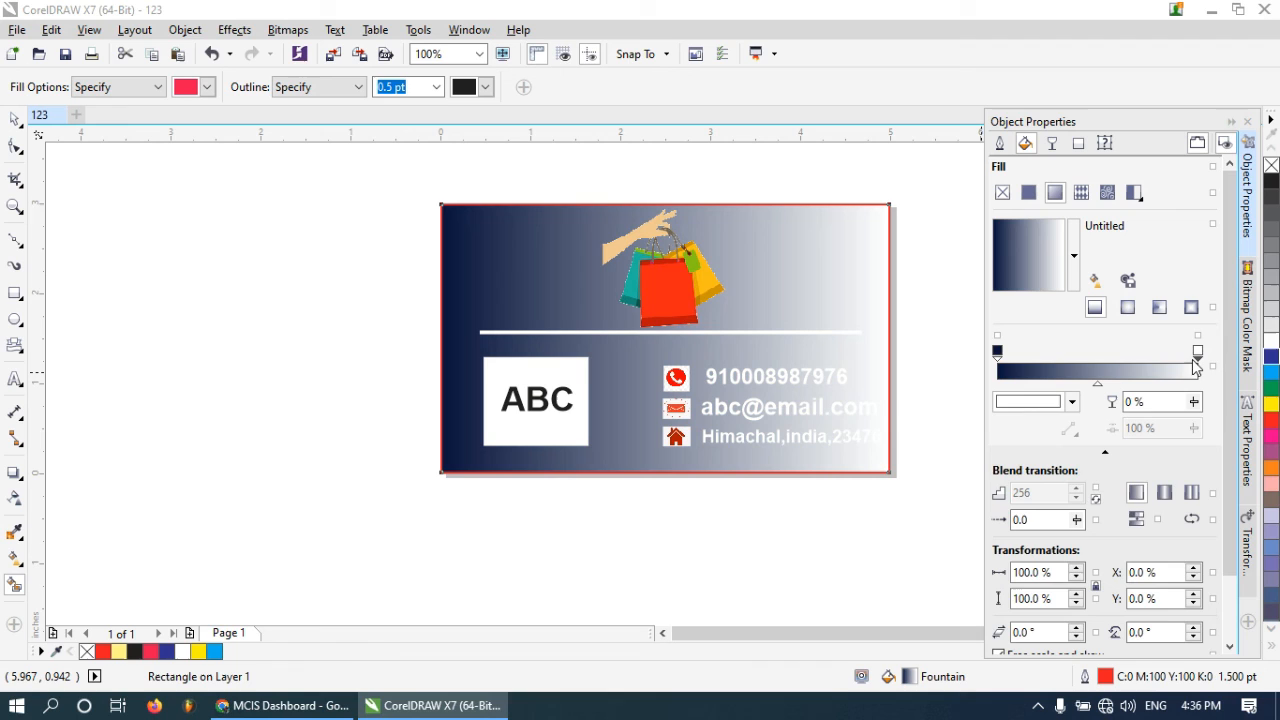
click(1072, 402)
click(1102, 510)
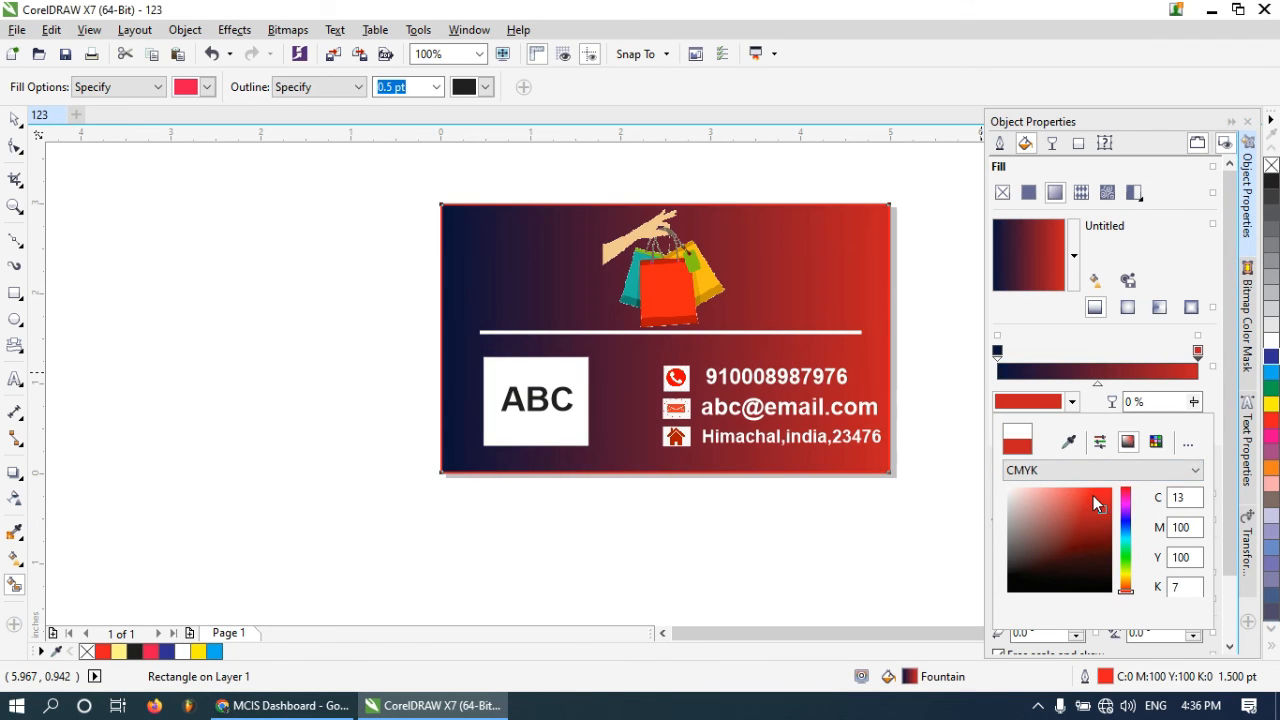
click(1100, 517)
click(862, 536)
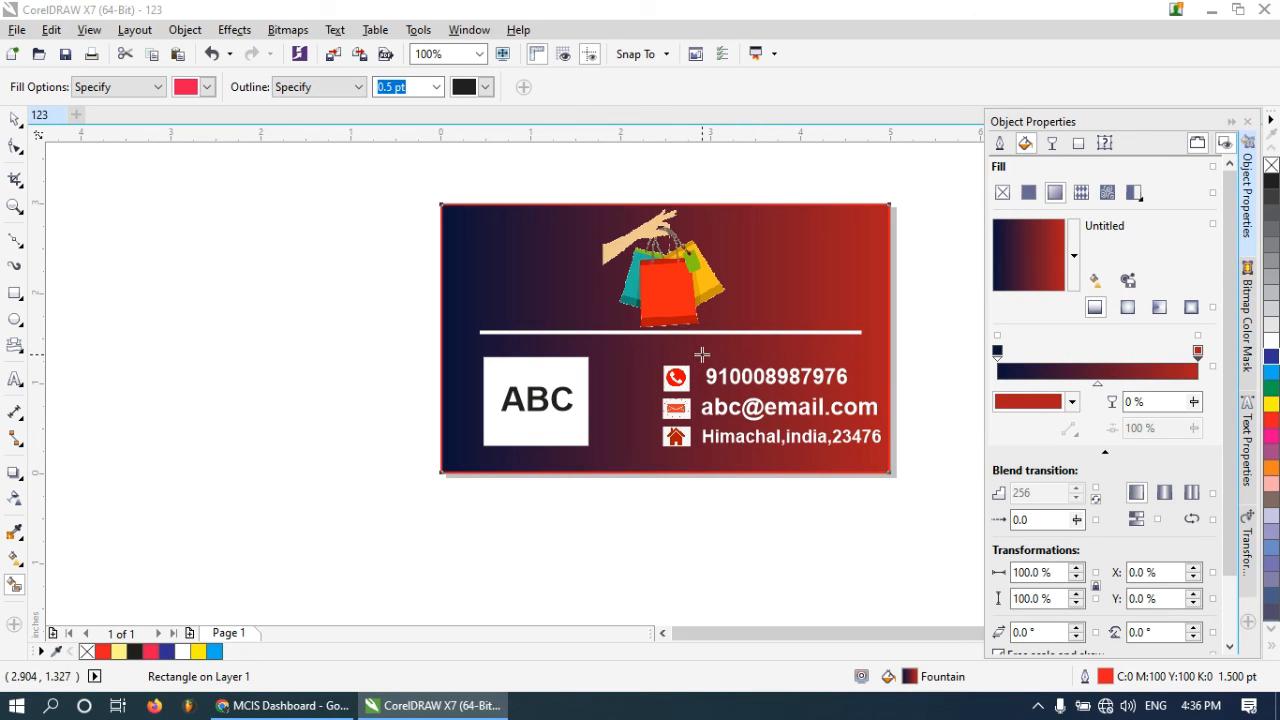
scroll(680, 351, down, 1)
click(762, 461)
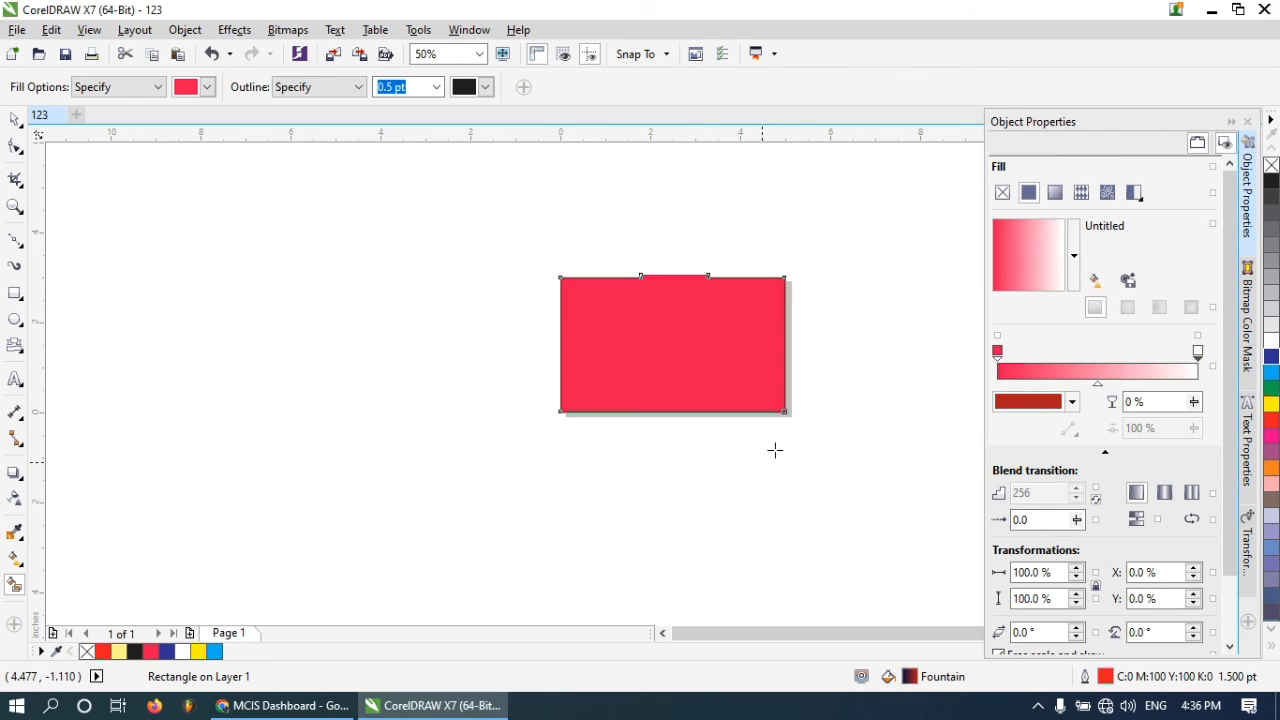
scroll(774, 449, down, 1)
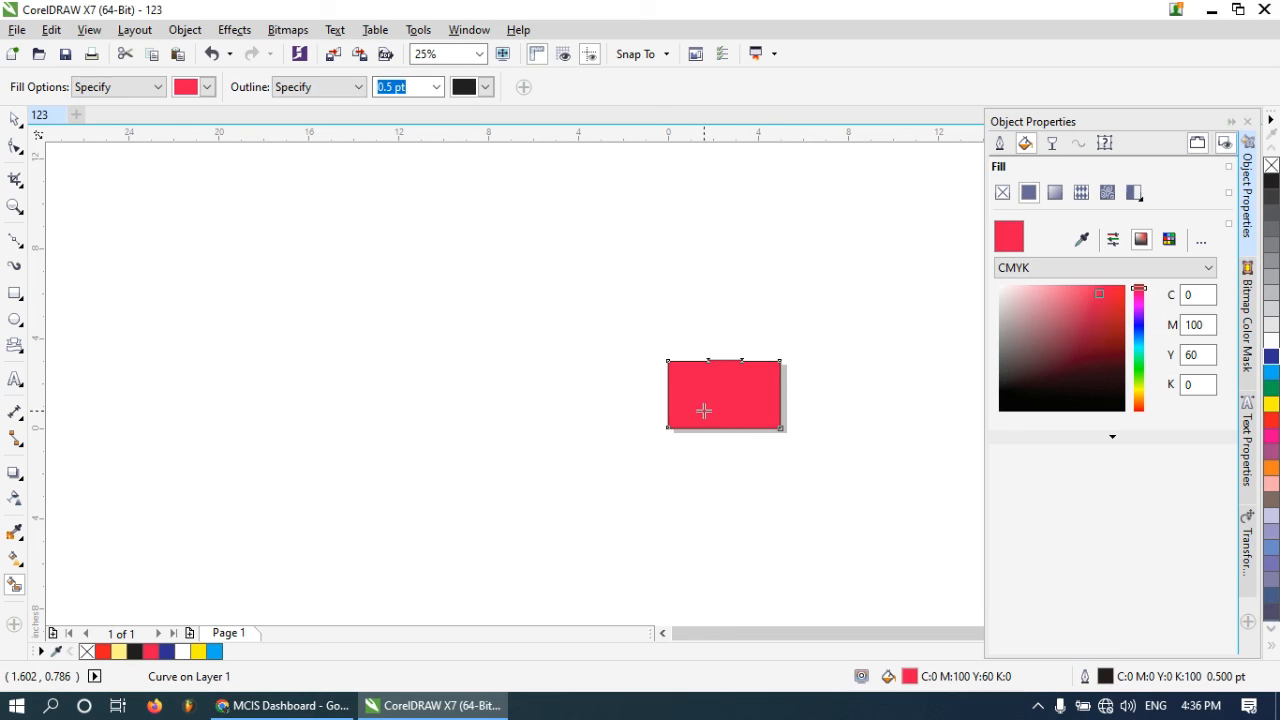
scroll(709, 411, up, 1)
key(ctrl+z)
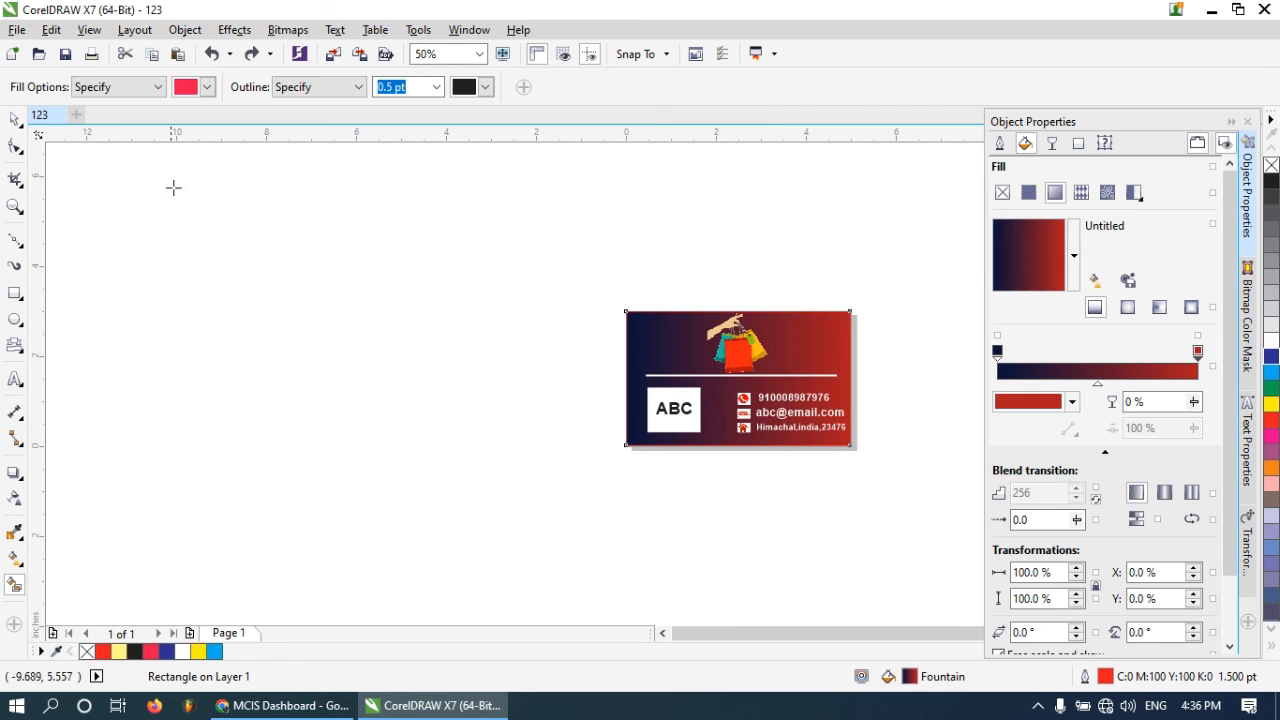
Select all the card's elements and group them into one object
click(14, 122)
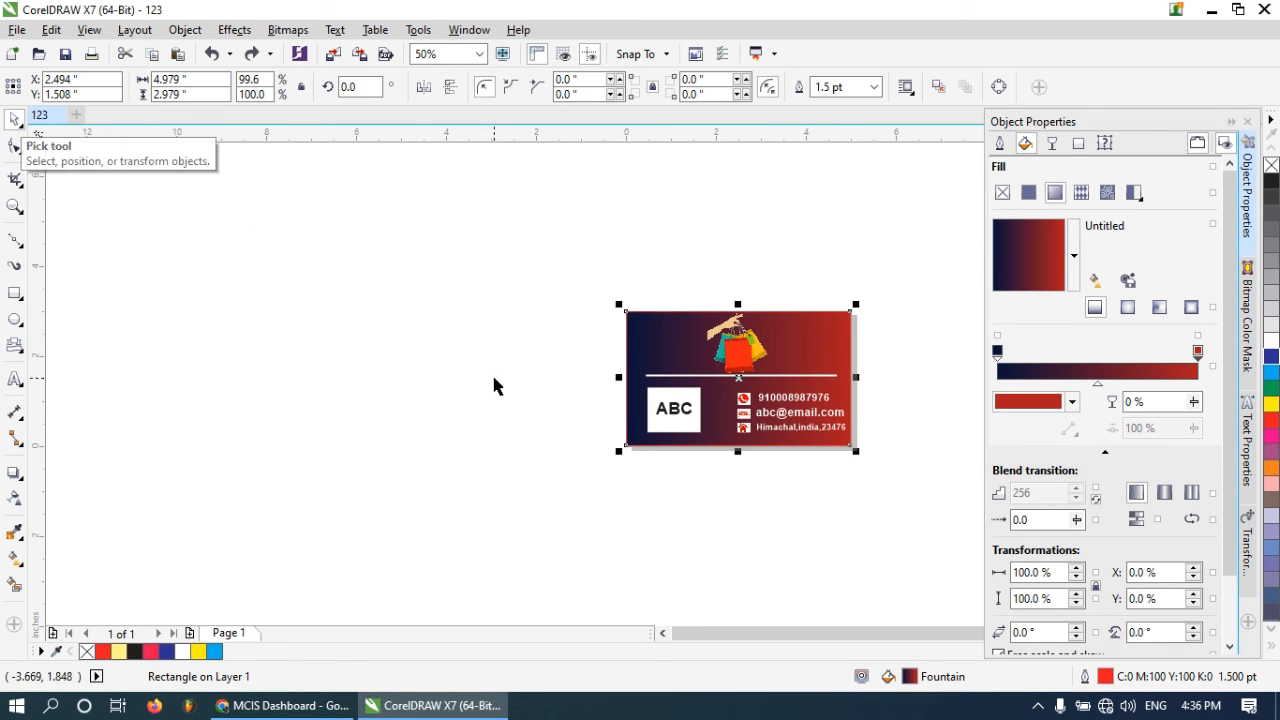
click(580, 364)
drag(547, 268, 913, 491)
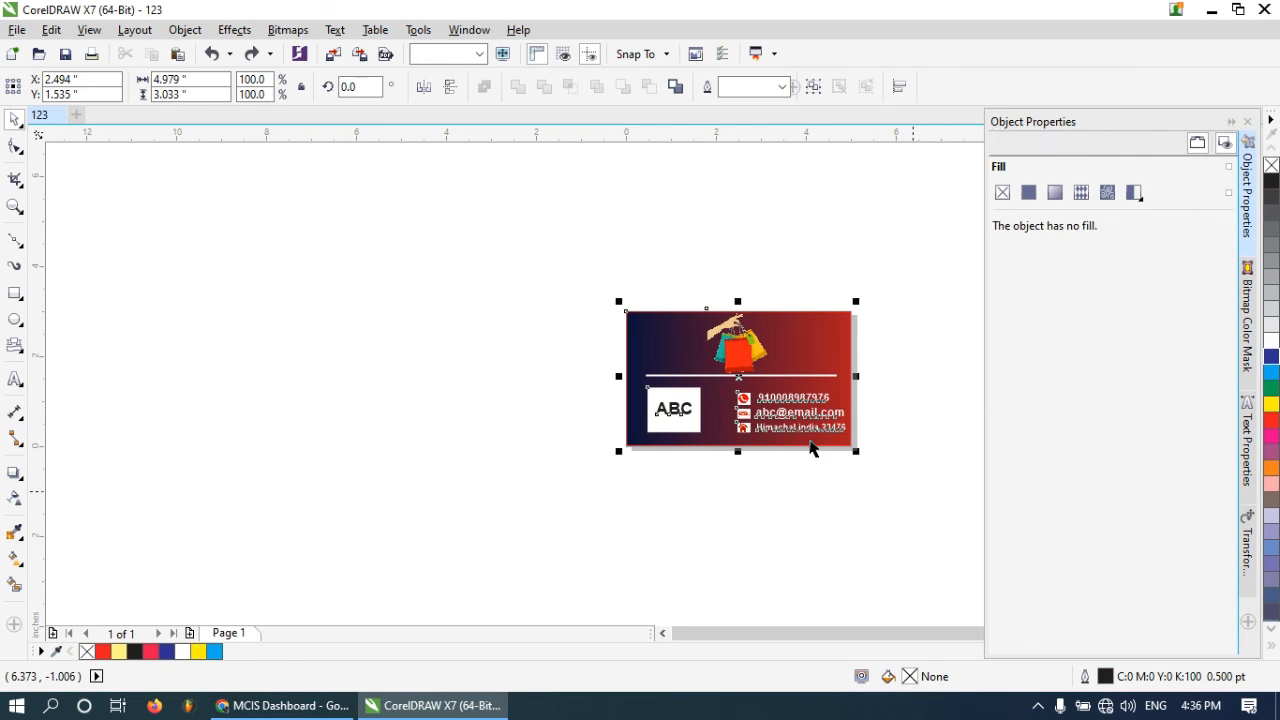
right_click(794, 425)
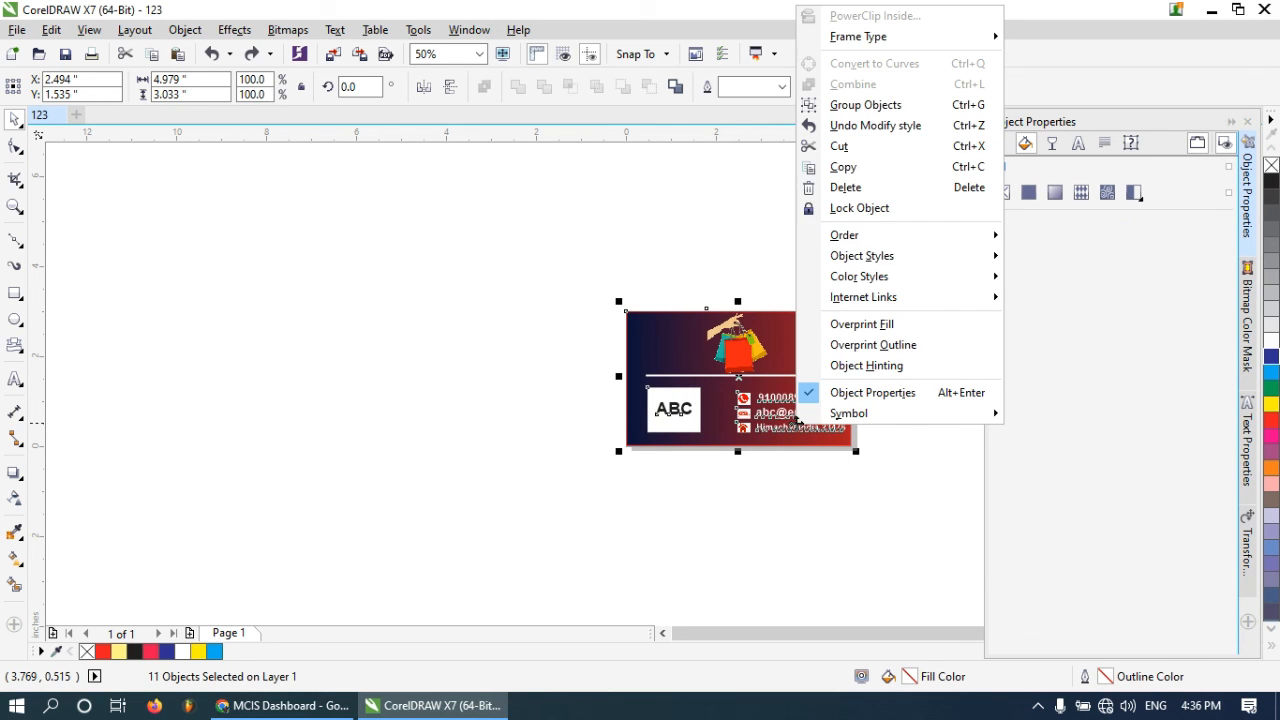
click(856, 106)
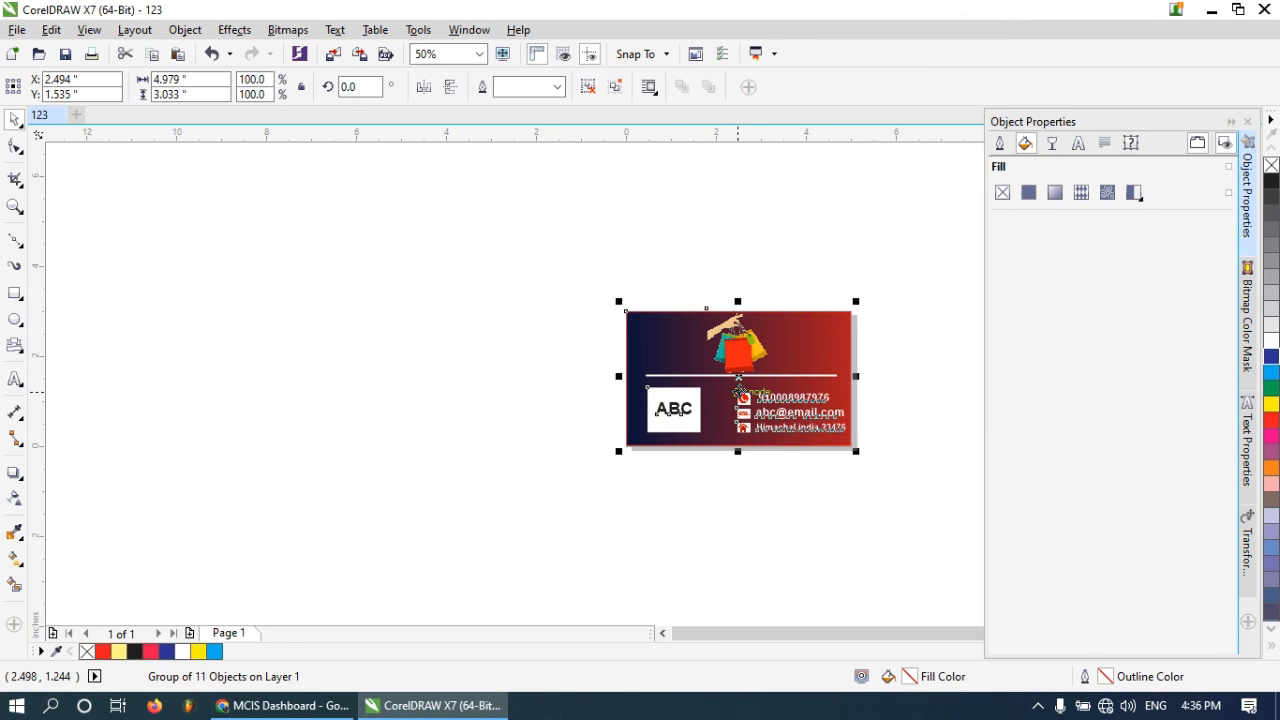
Try moving the grouped card across the page, then undo the moves
click(751, 487)
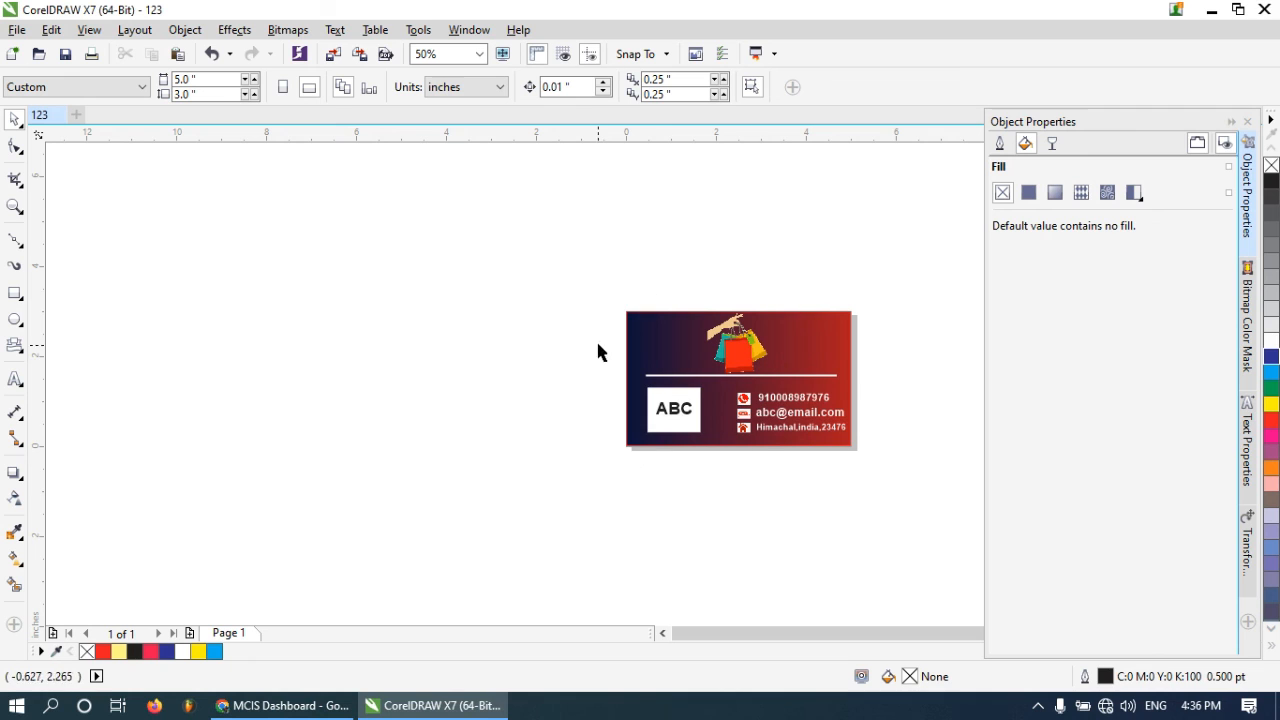
scroll(780, 414, up, 2)
click(689, 306)
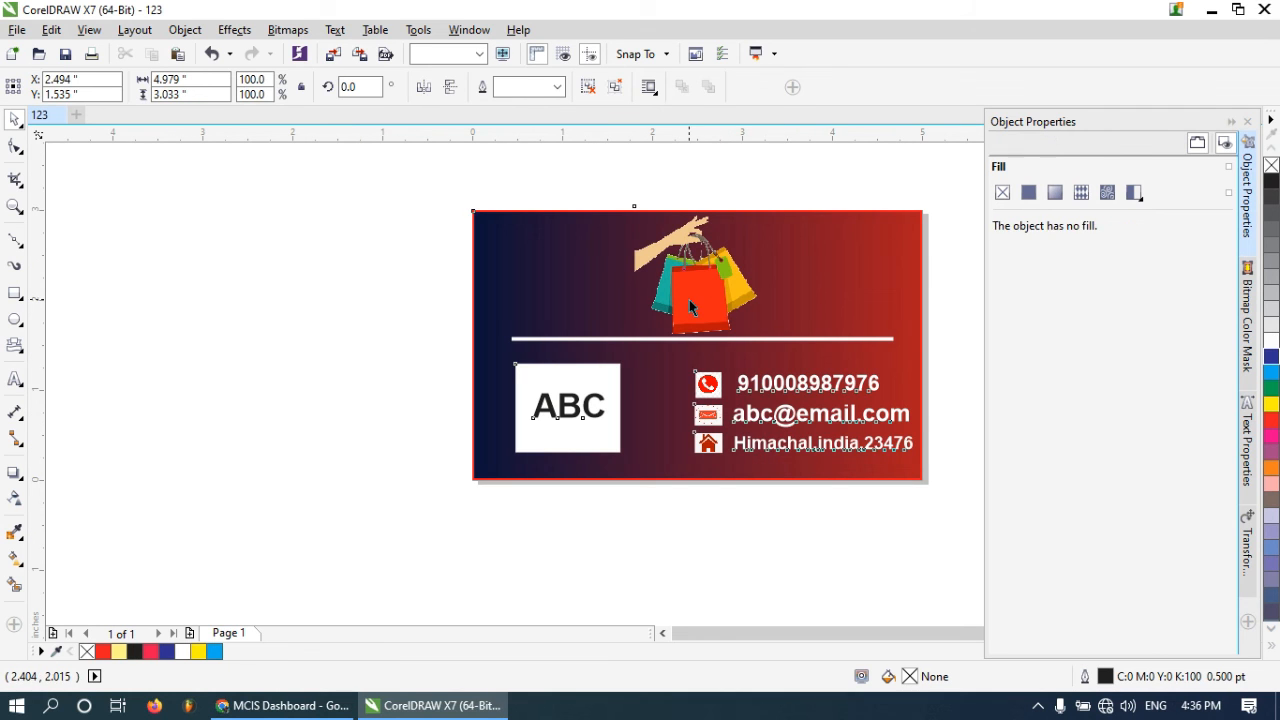
drag(689, 306, 371, 305)
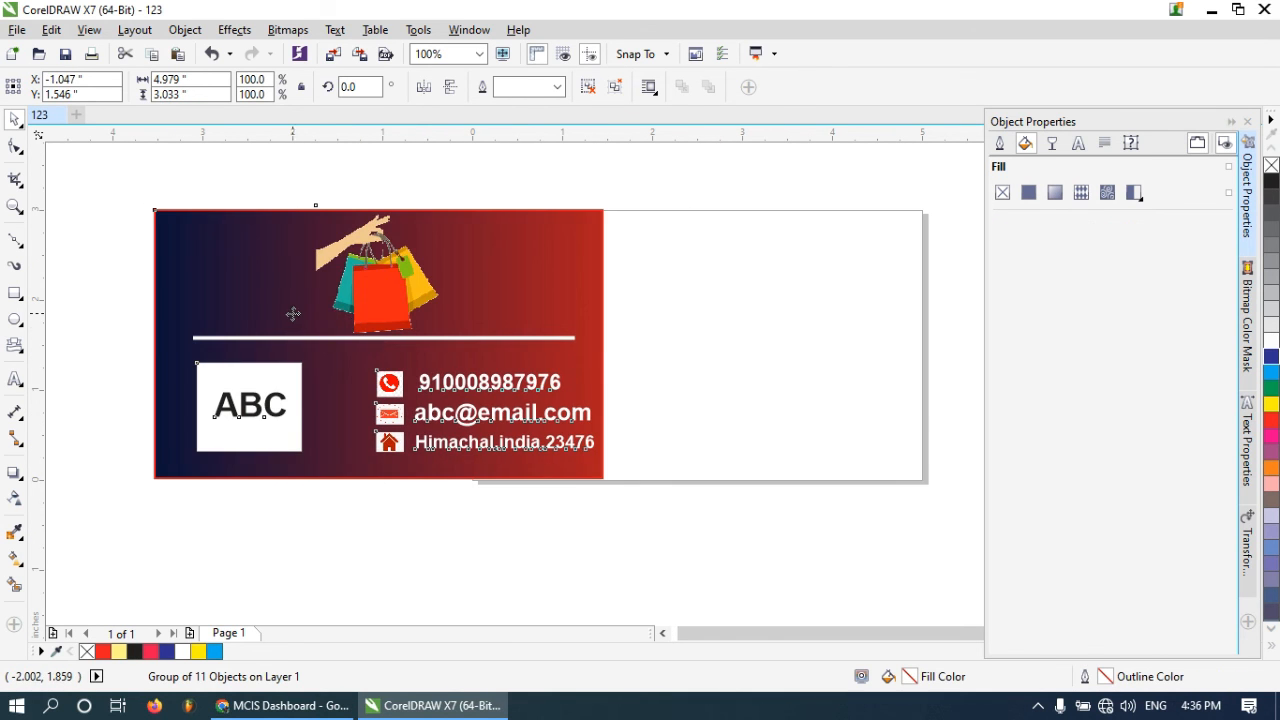
drag(293, 314, 540, 307)
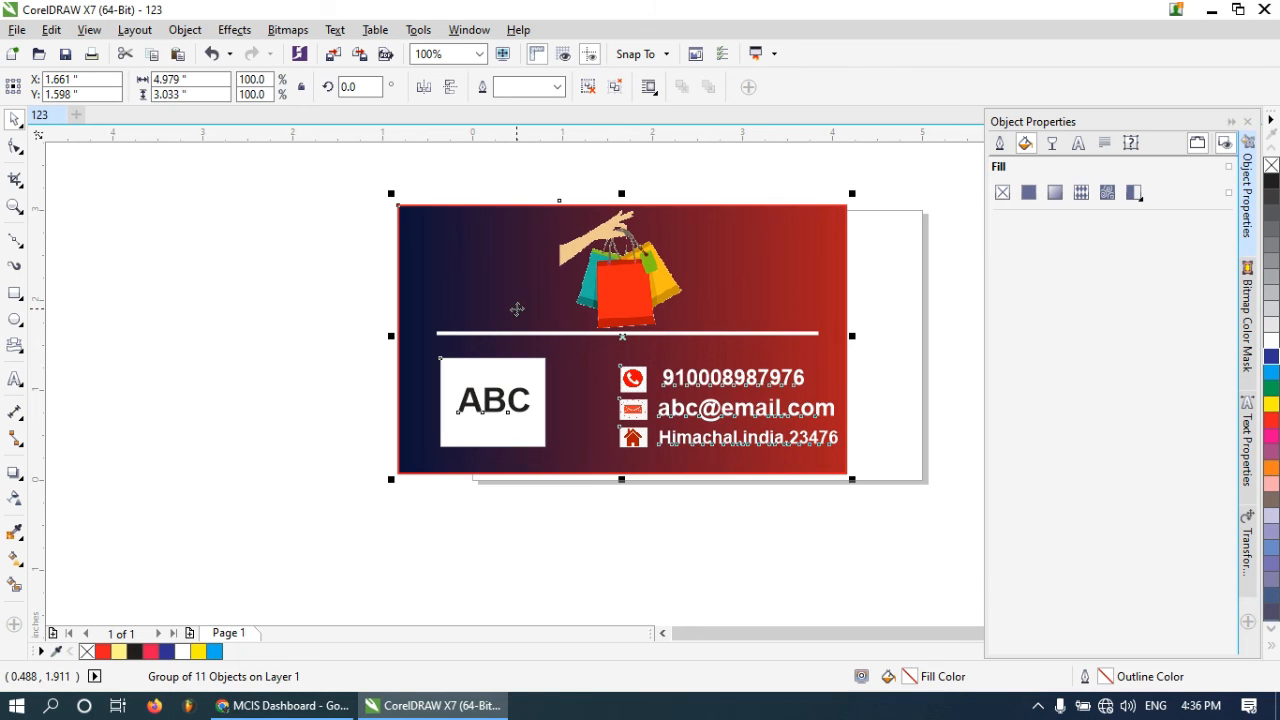
key(ctrl+z)
key(ctrl+z)
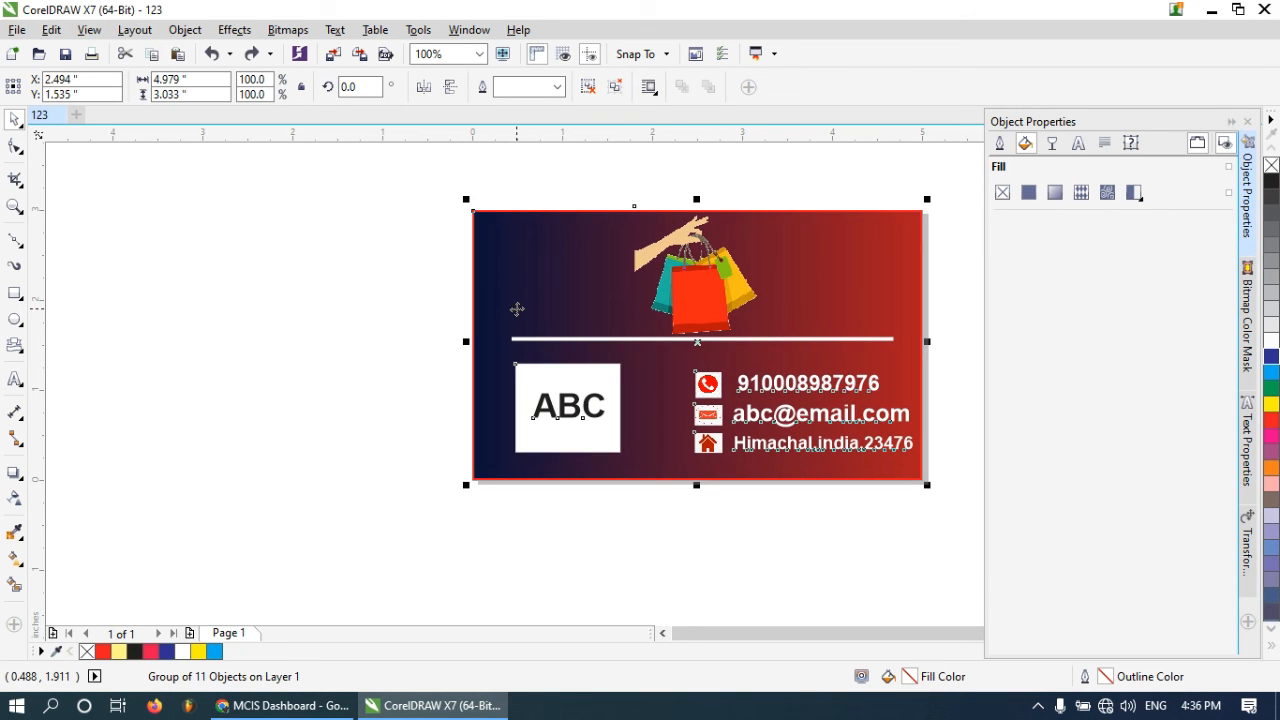
click(378, 331)
click(690, 279)
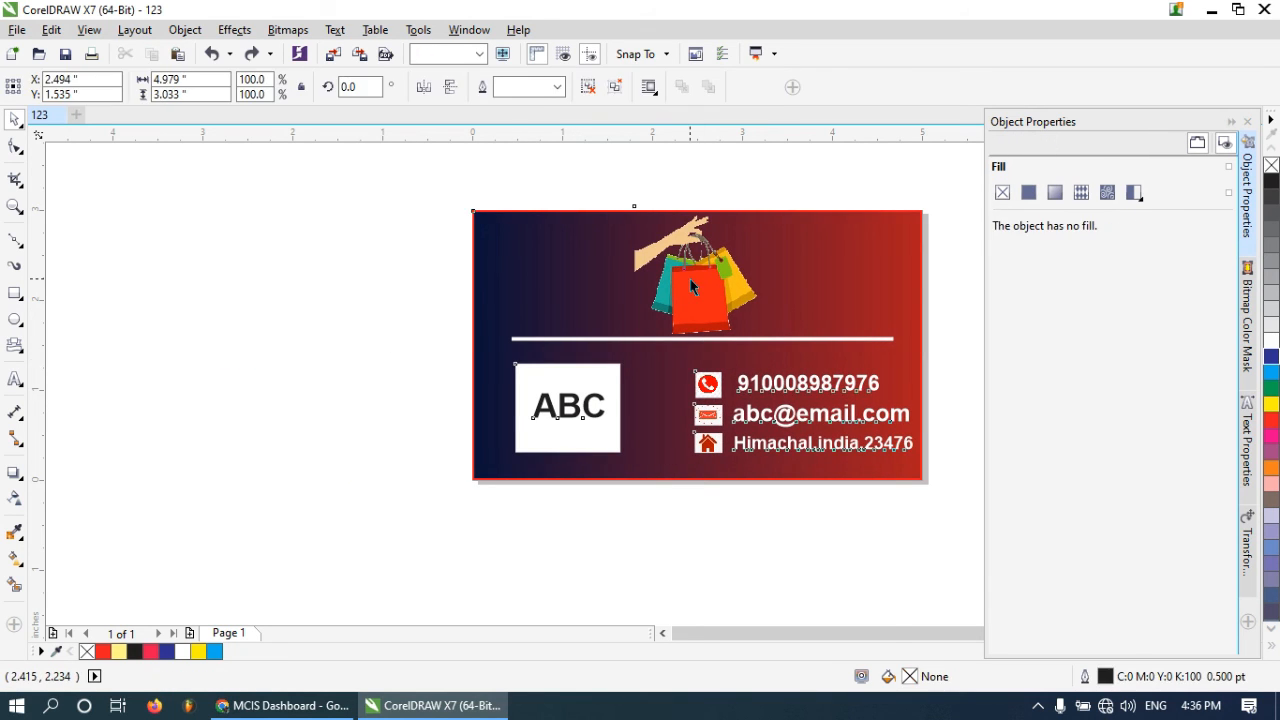
Ungroup all objects of the business card
right_click(690, 279)
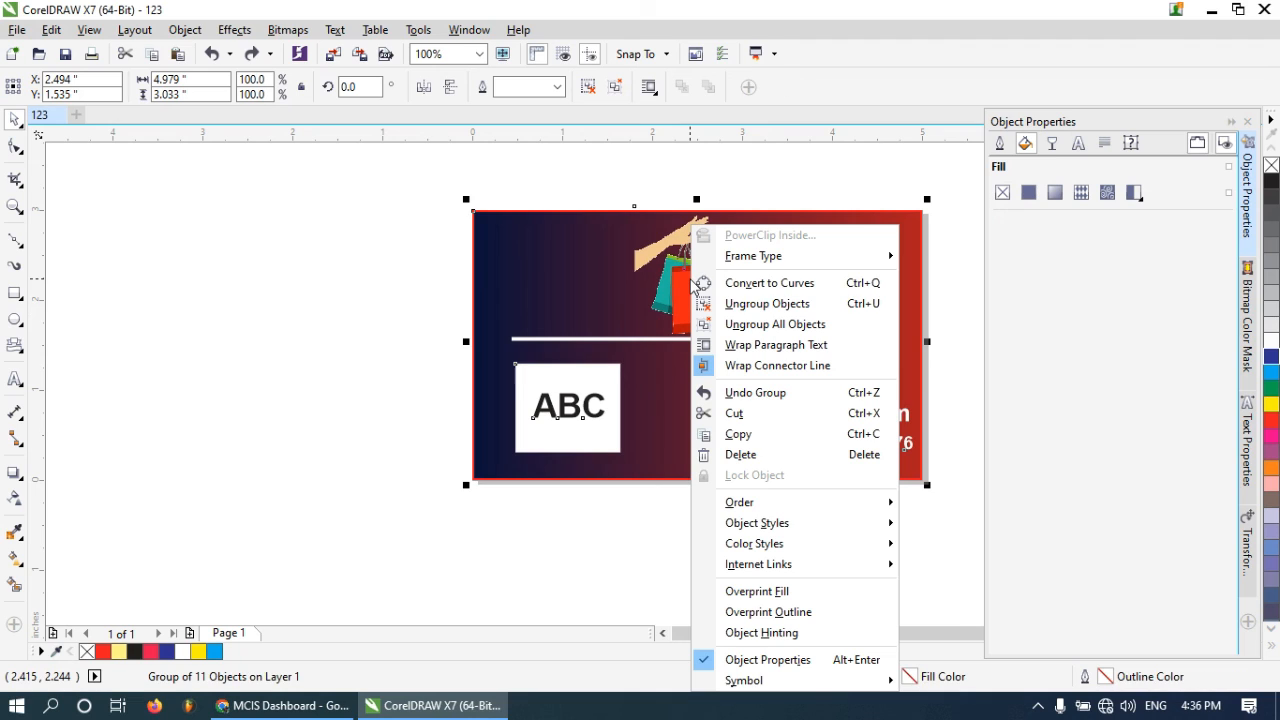
click(773, 325)
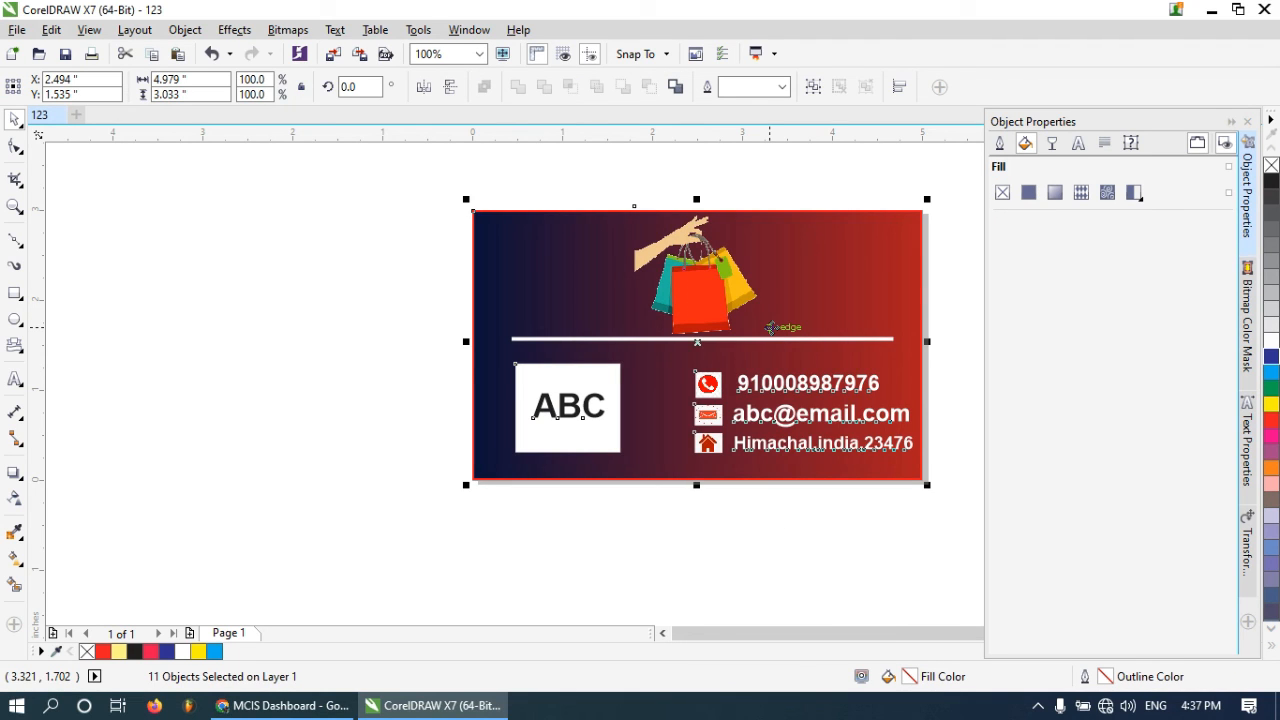
click(932, 496)
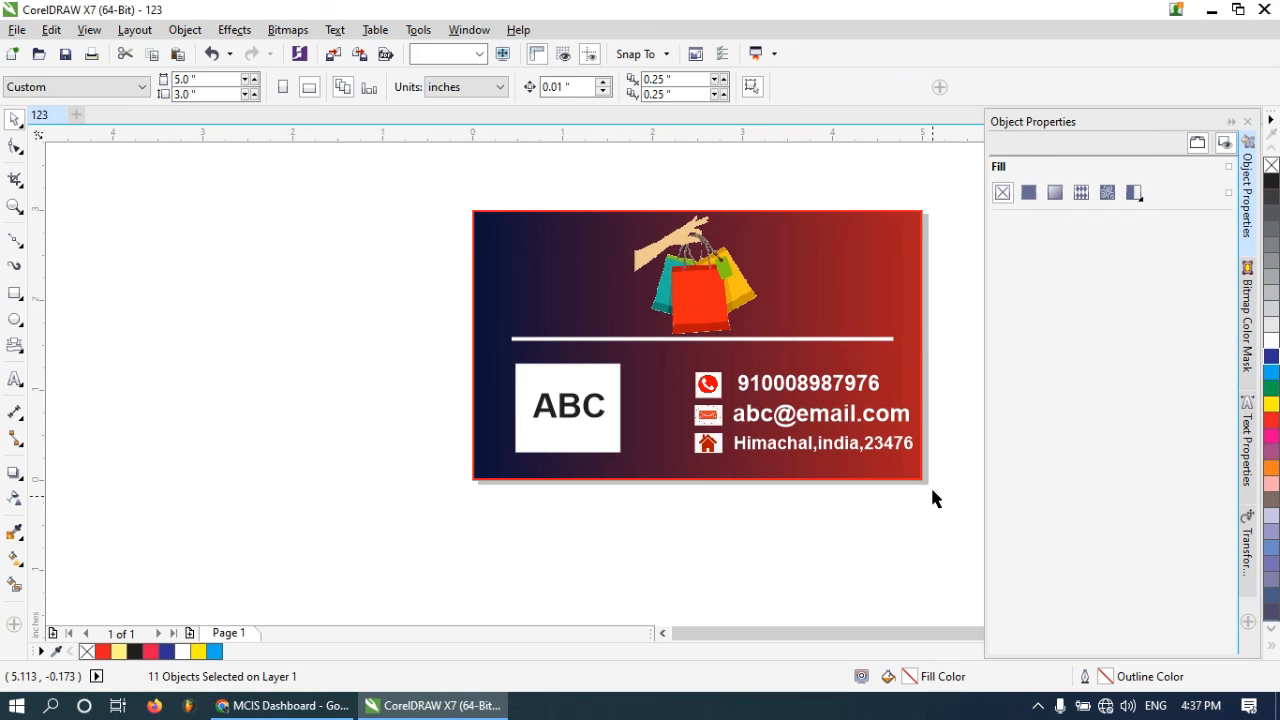
Group the three contact lines with their icons and shift the group slightly up and left
drag(955, 505, 640, 352)
right_click(706, 383)
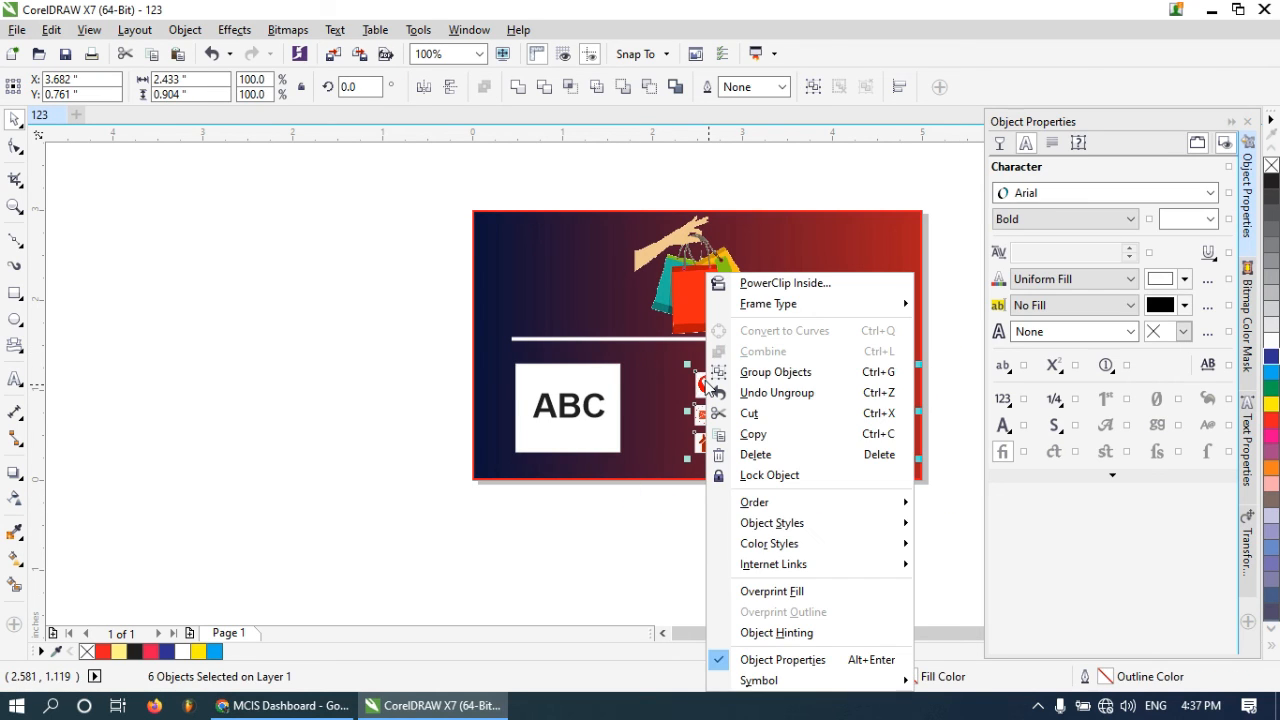
click(762, 375)
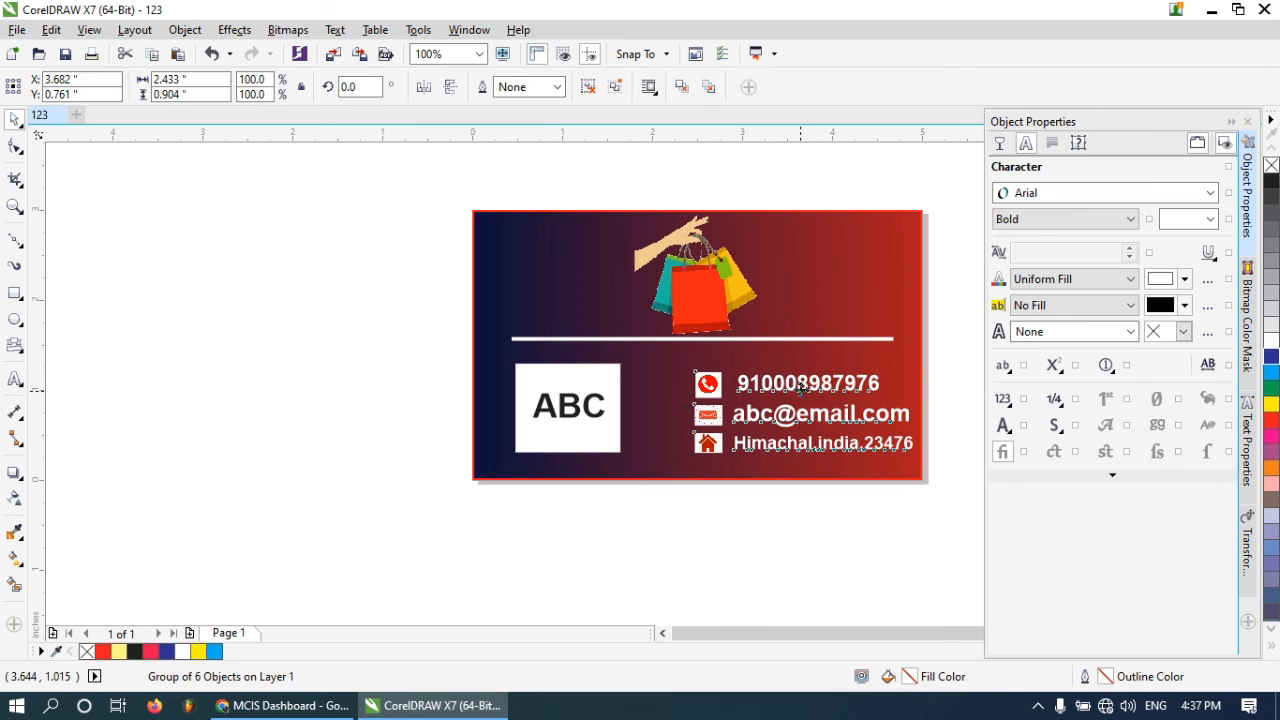
drag(802, 404, 790, 374)
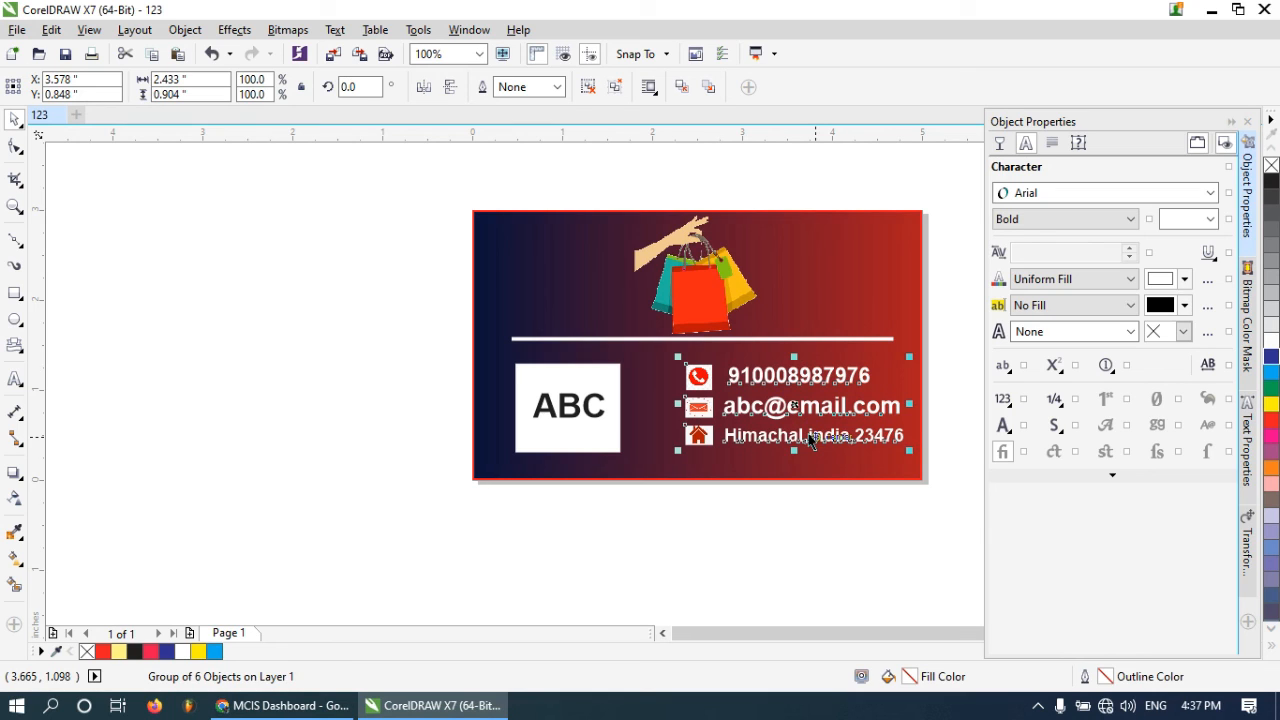
Deselect everything and save the document as 123.cdr
click(415, 450)
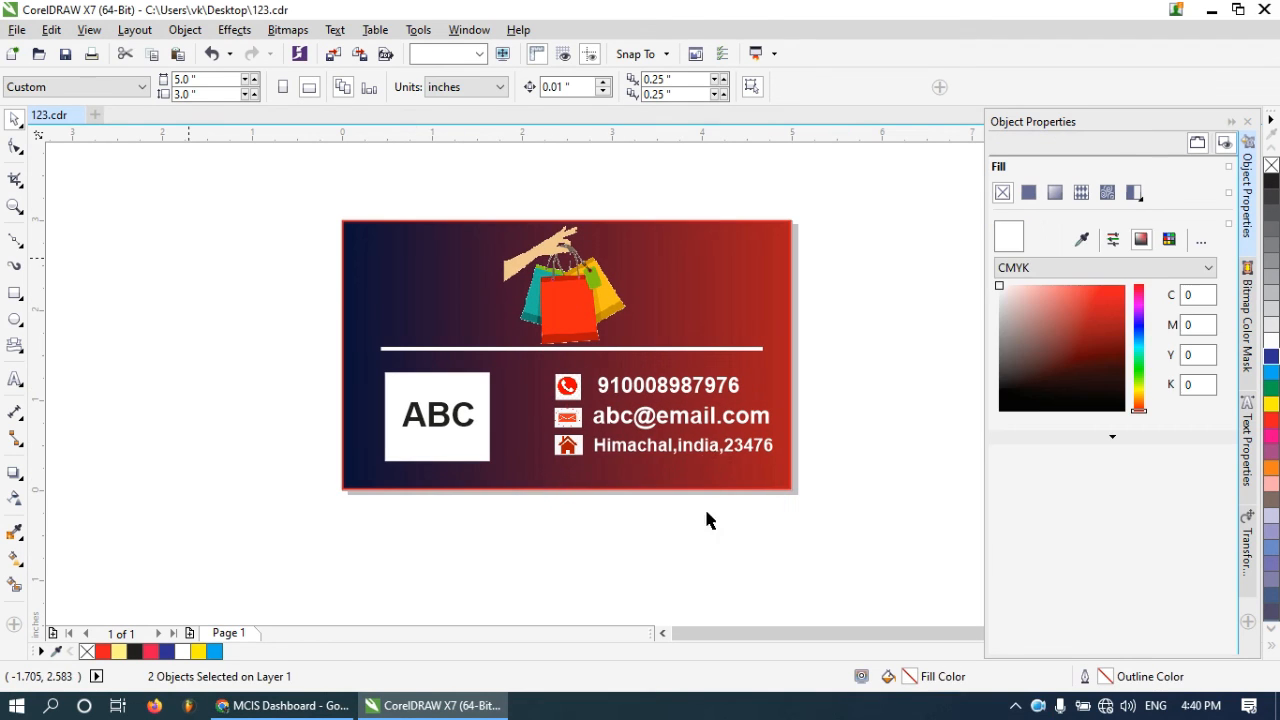
click(704, 510)
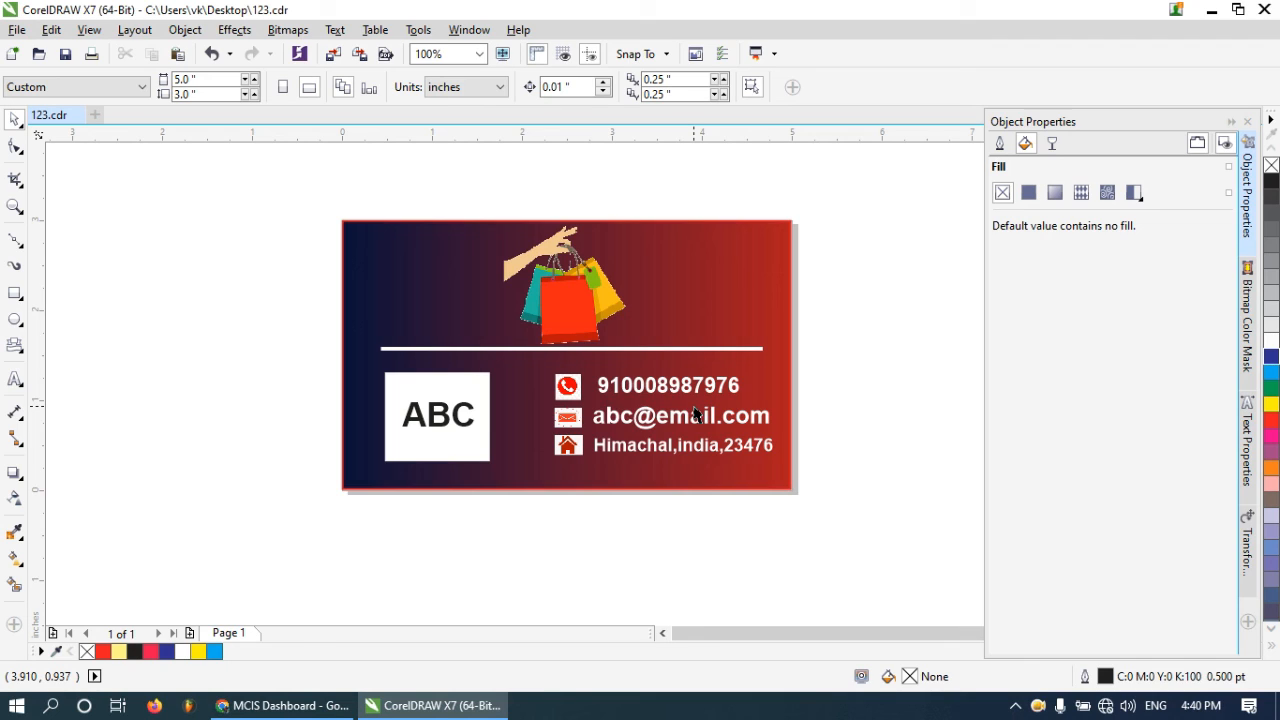
click(64, 55)
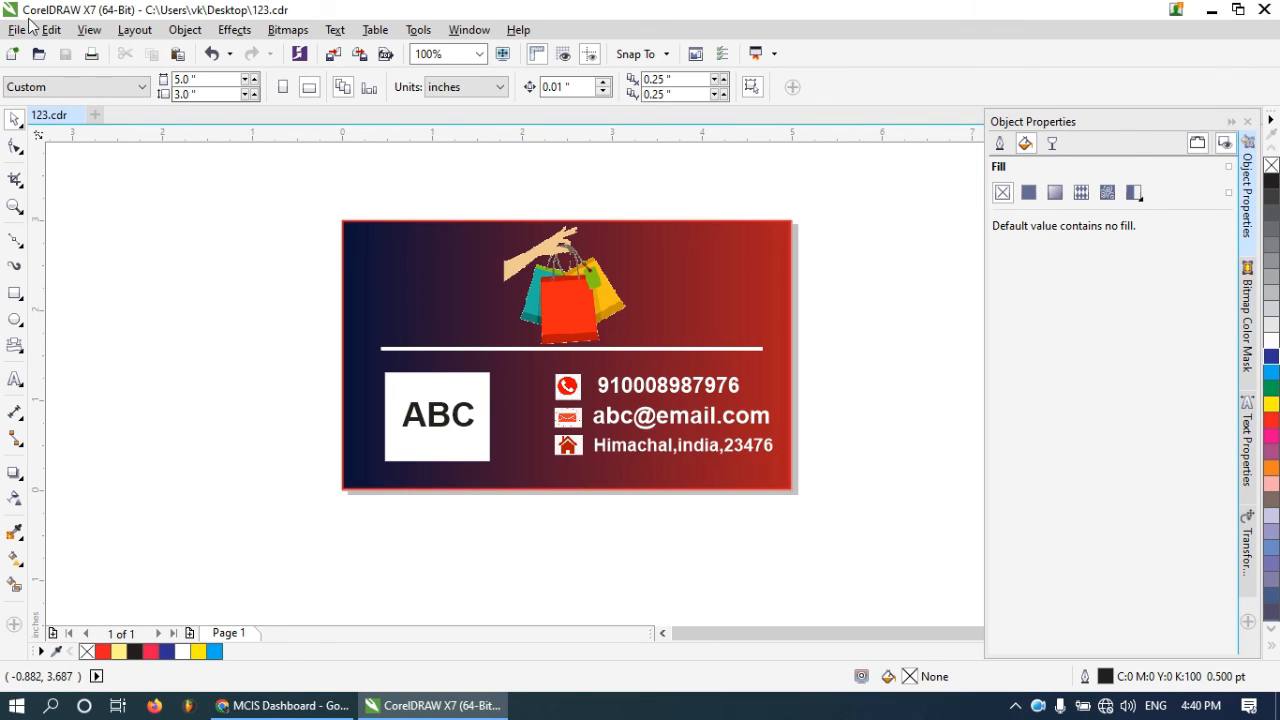
click(18, 30)
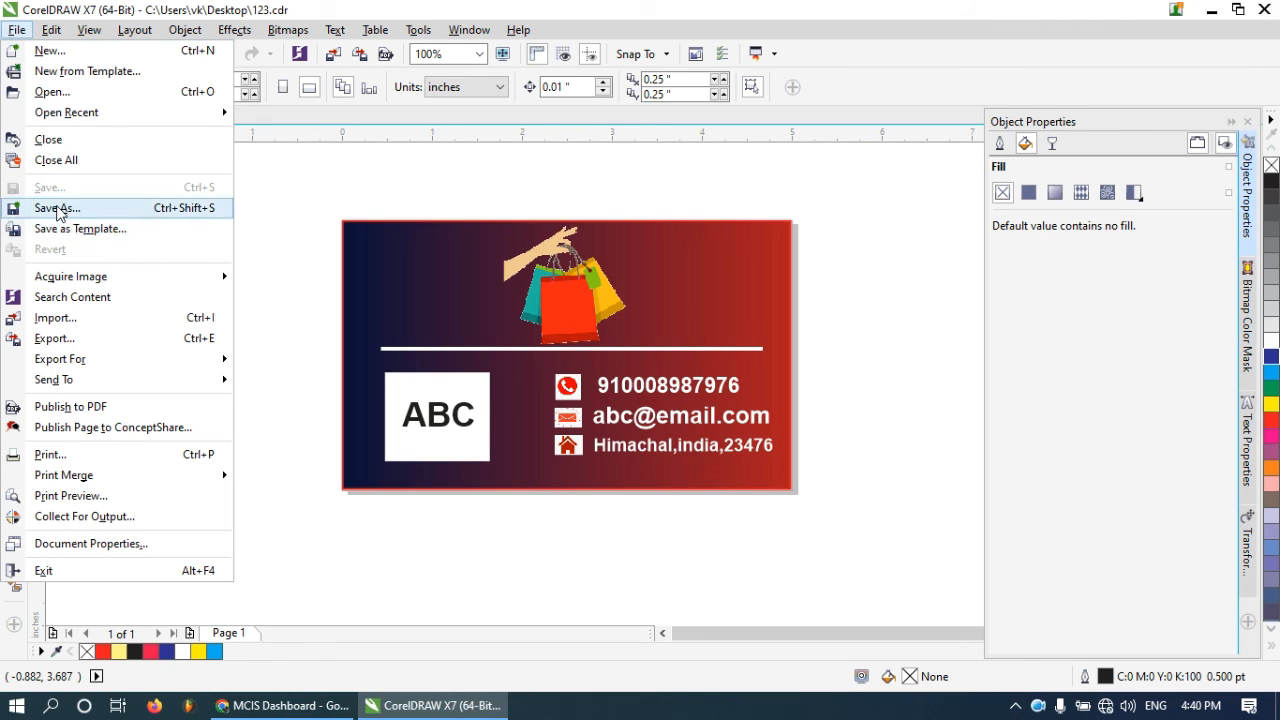
click(58, 208)
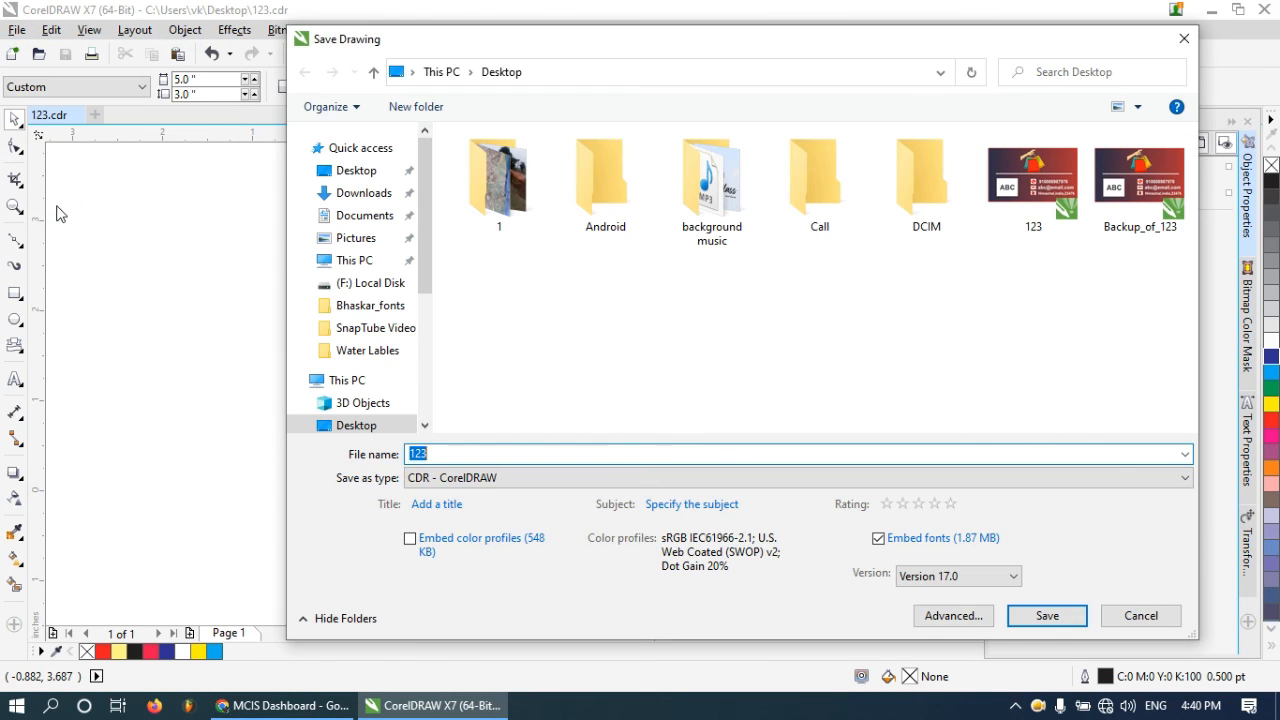
click(493, 478)
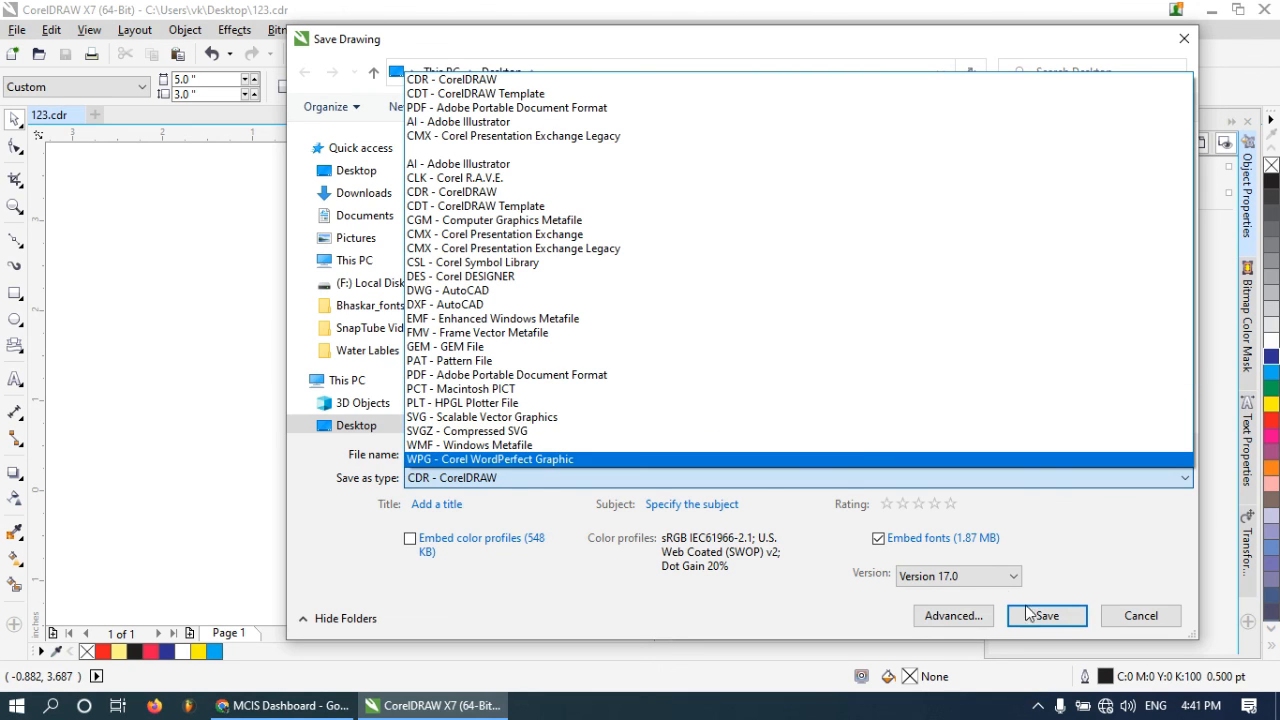
click(1134, 614)
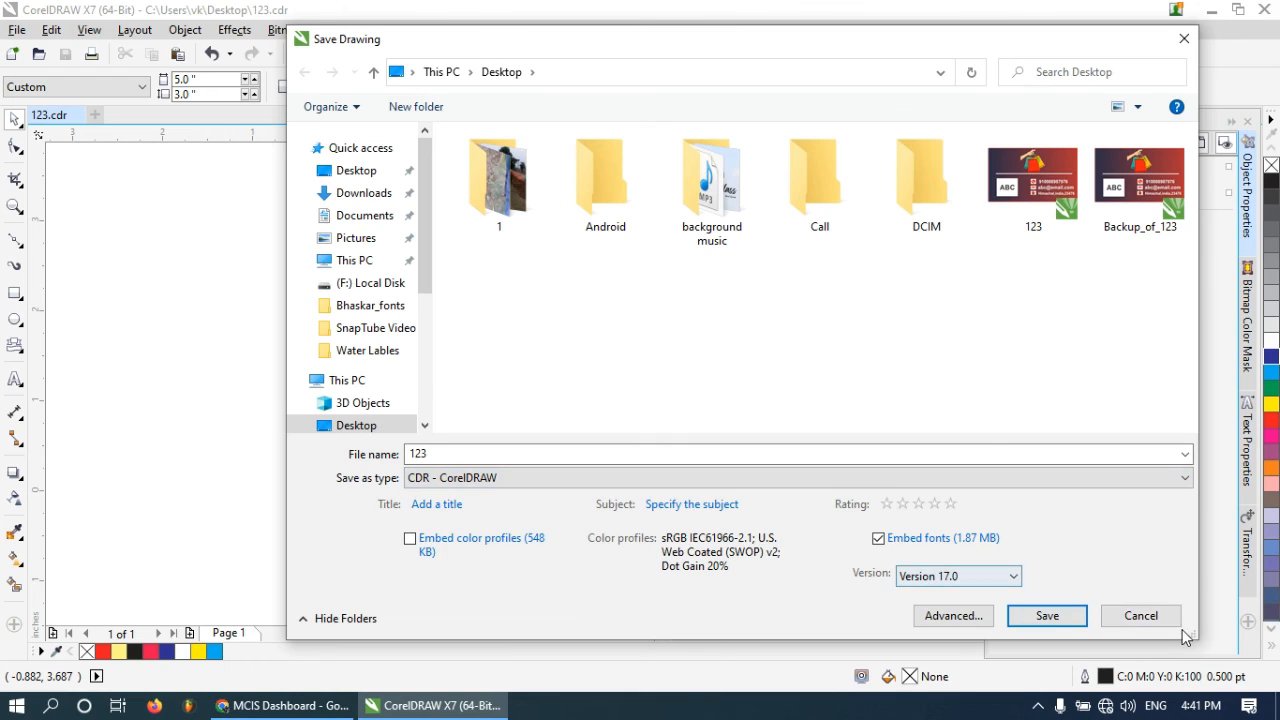
click(1145, 616)
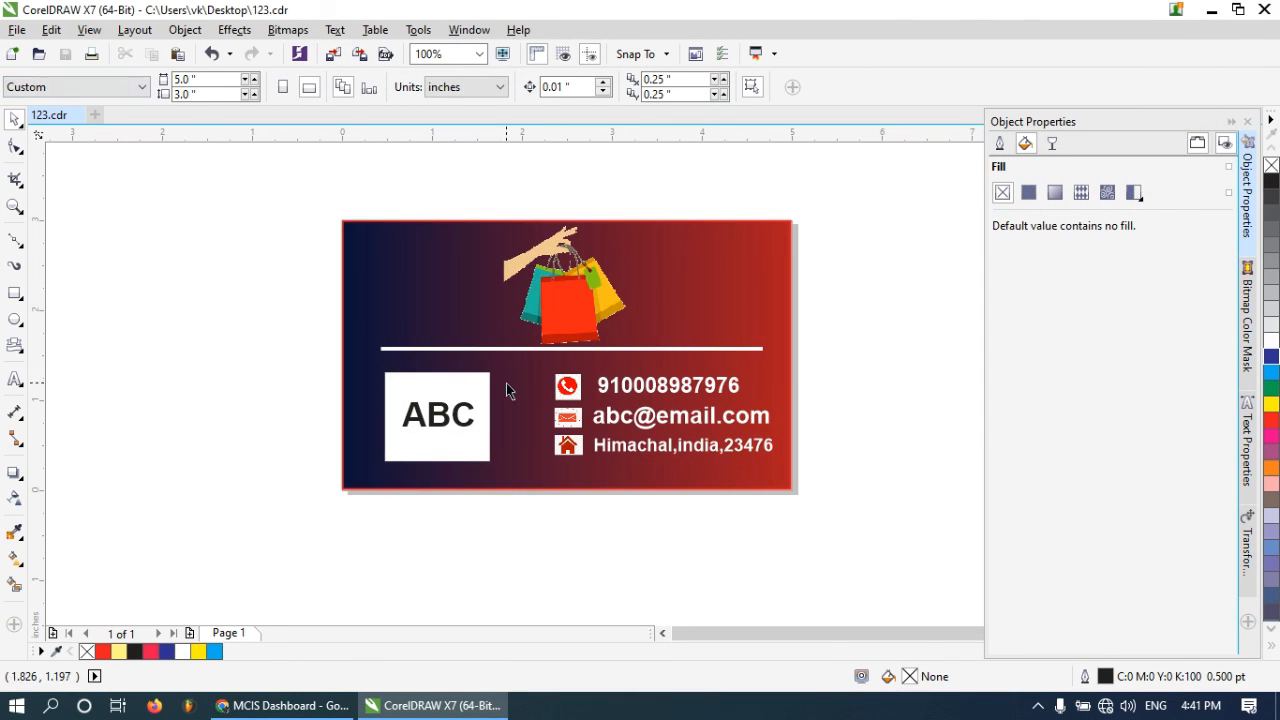